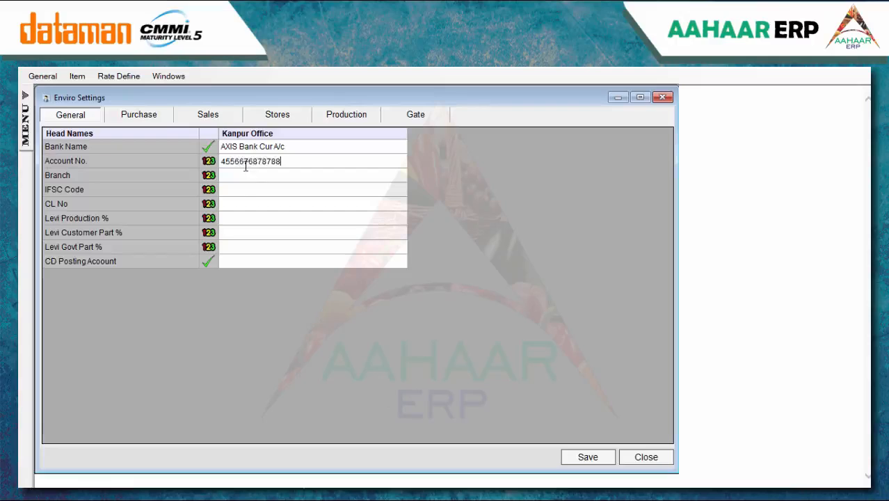
# Enter branch 'Kanpur city', IFSC code AXS08976 and CL No 7878986 in the General settings
pyautogui.write('Kan')
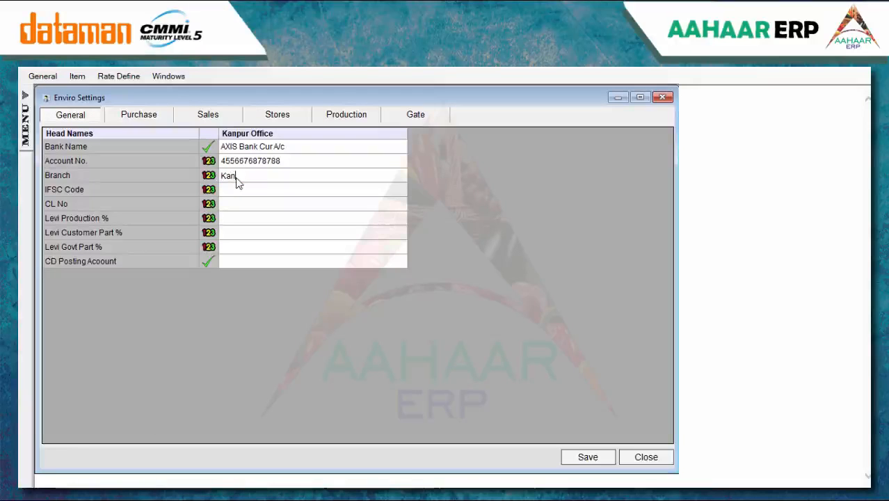
pyautogui.write('pur city')
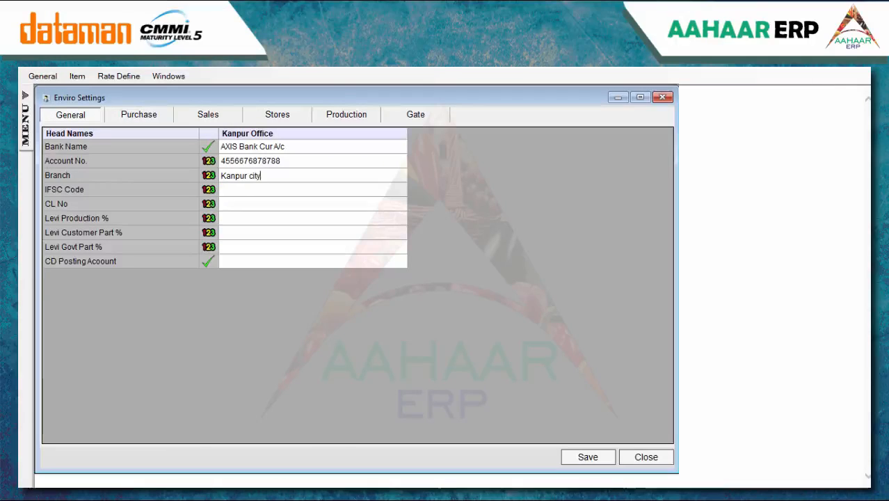
pyautogui.click(266, 197)
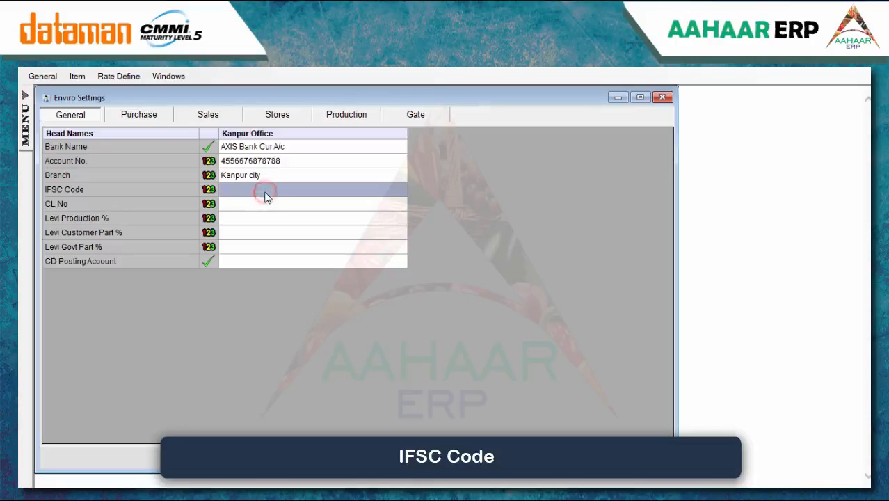
pyautogui.write('AXS08976')
pyautogui.click(256, 207)
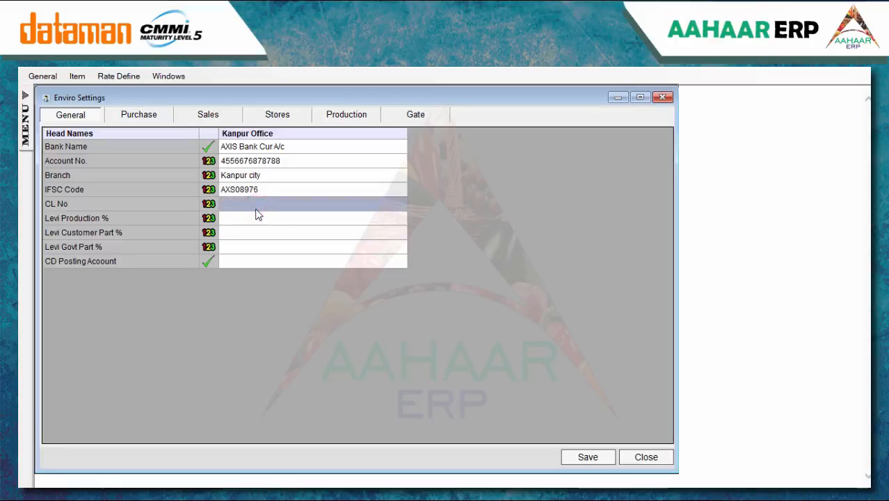
pyautogui.write('7878986')
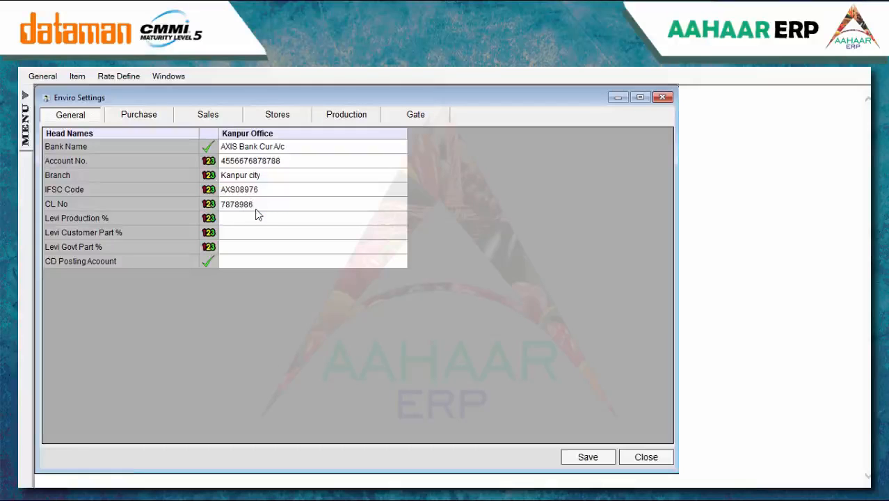
pyautogui.click(254, 217)
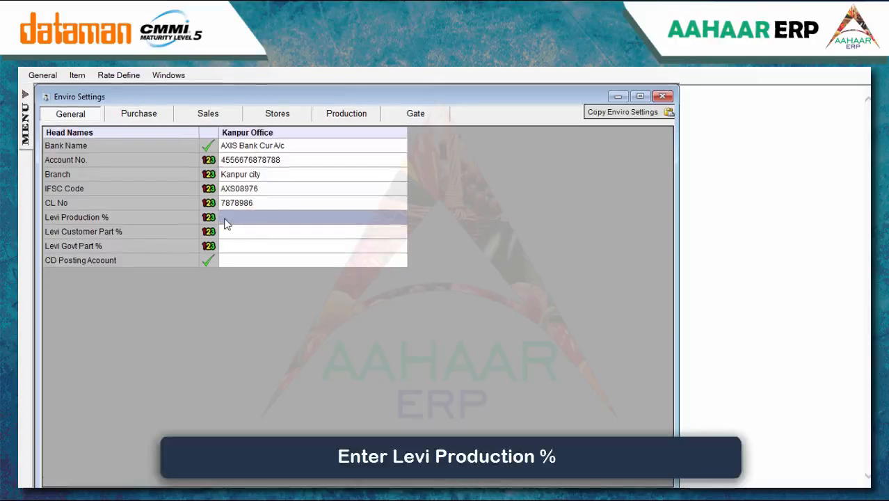
# Set Levi Production 96%, Customer Part 29% and Govt Part 67%, then look up the CD Posting Account
pyautogui.write('9')
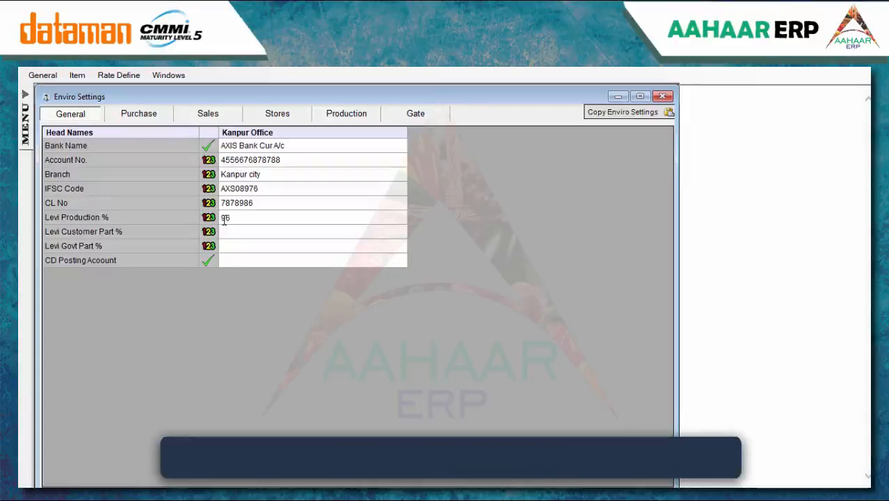
pyautogui.write('6')
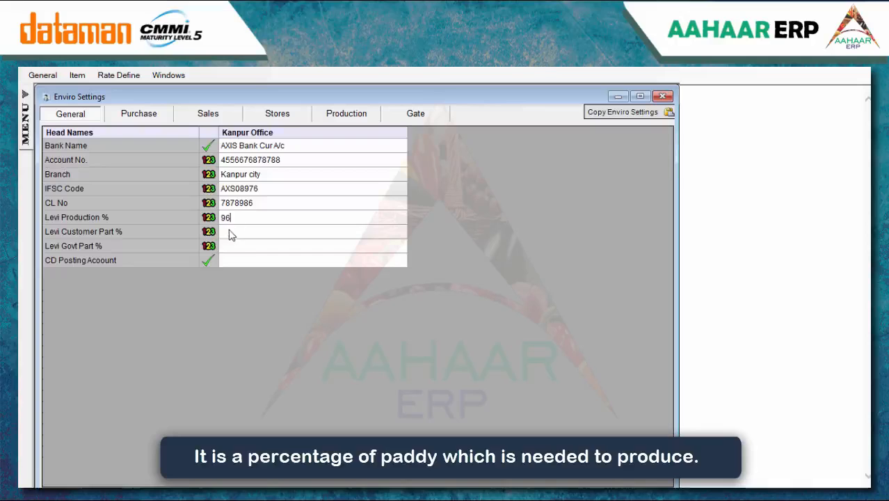
pyautogui.click(230, 232)
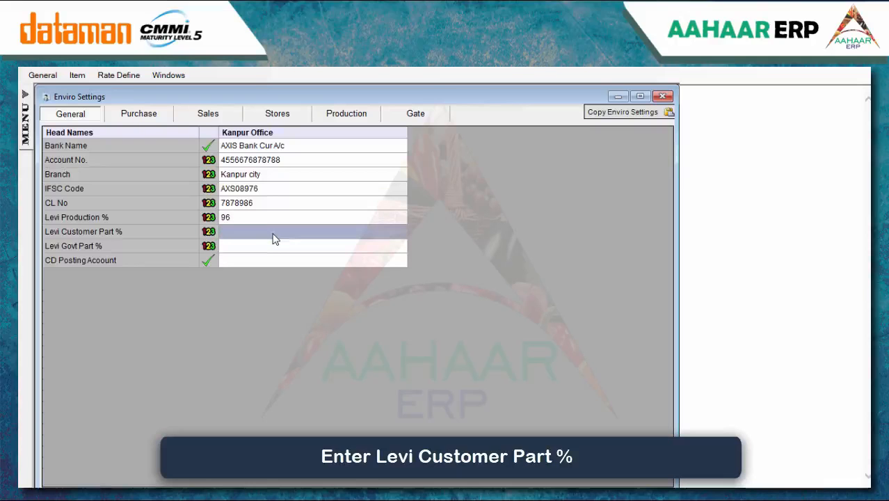
pyautogui.write('29')
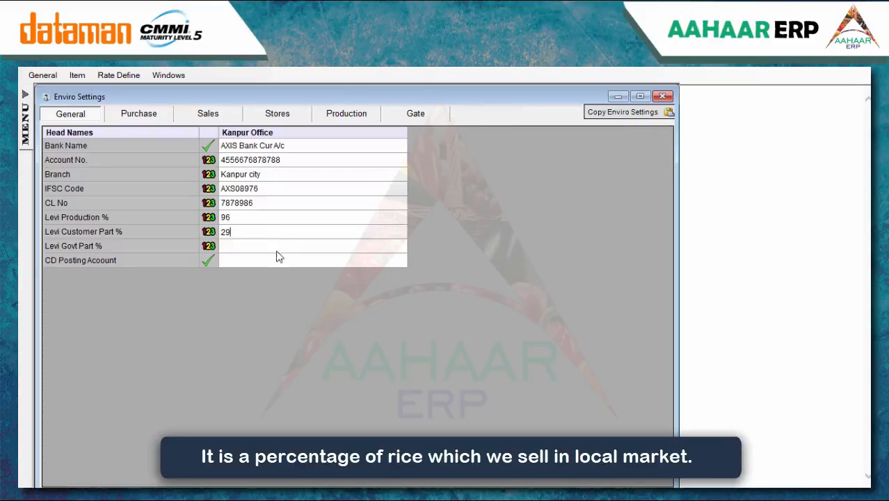
pyautogui.click(273, 251)
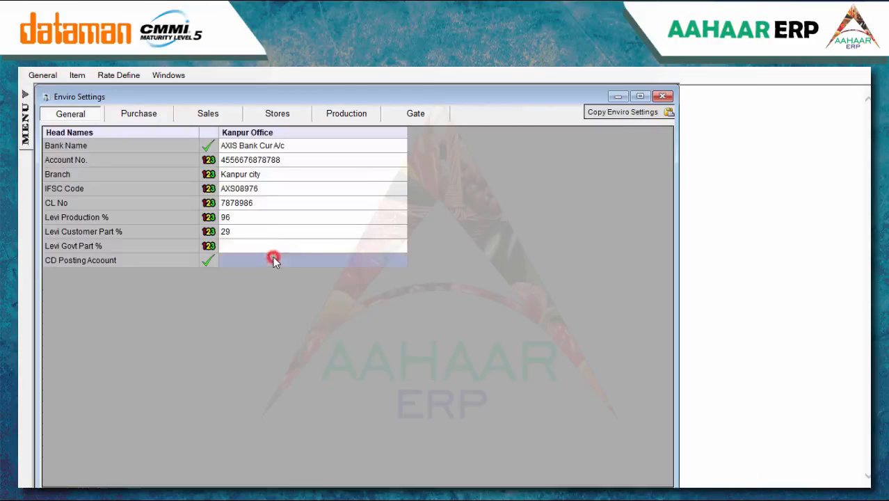
pyautogui.write('67')
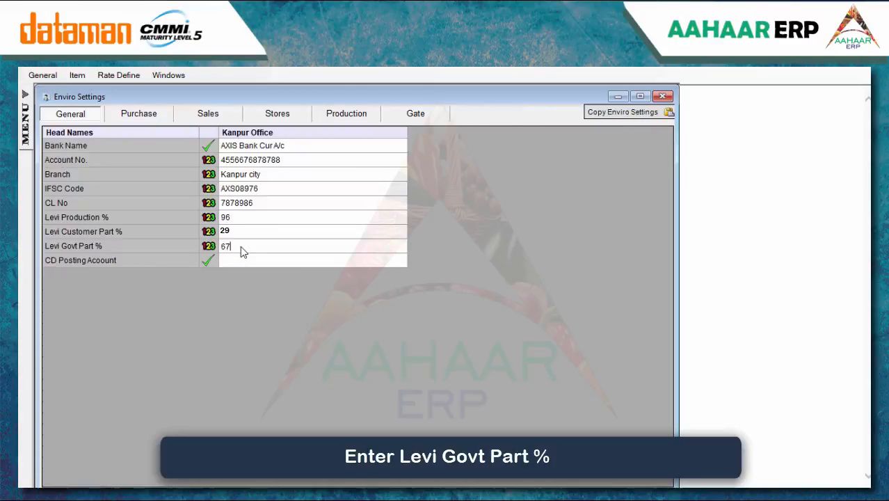
pyautogui.click(273, 237)
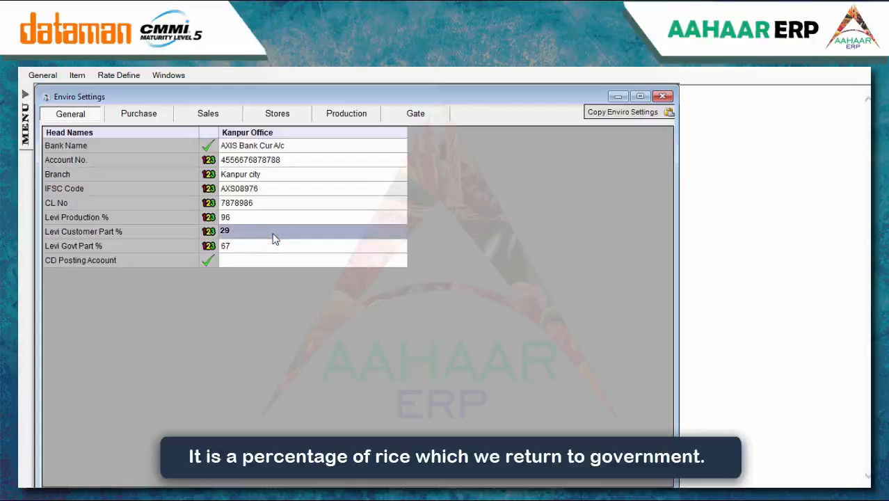
pyautogui.click(272, 259)
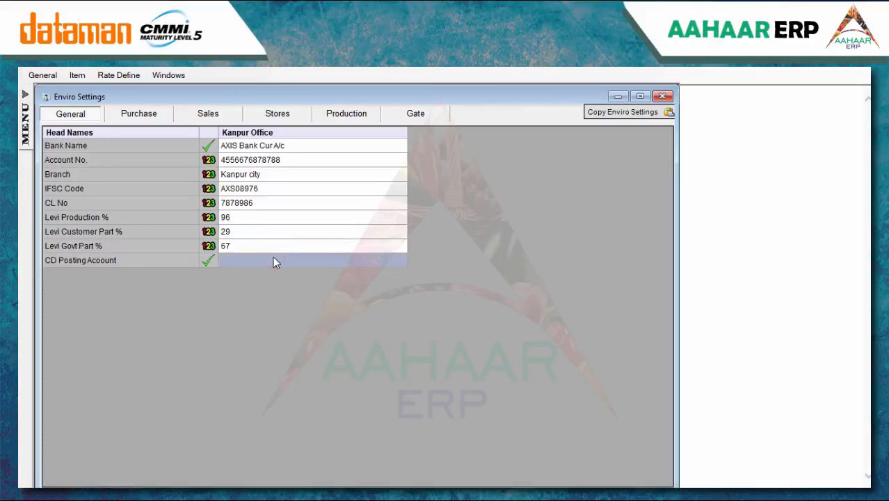
pyautogui.write('D')
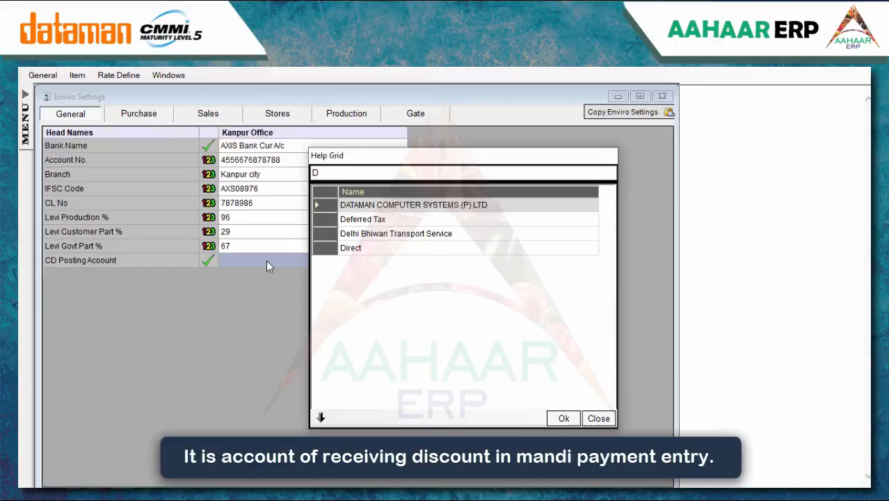
# Choose Cash Discount as the CD Posting Account and save the general environment settings
pyautogui.press('BackSpace')
pyautogui.write('ca')
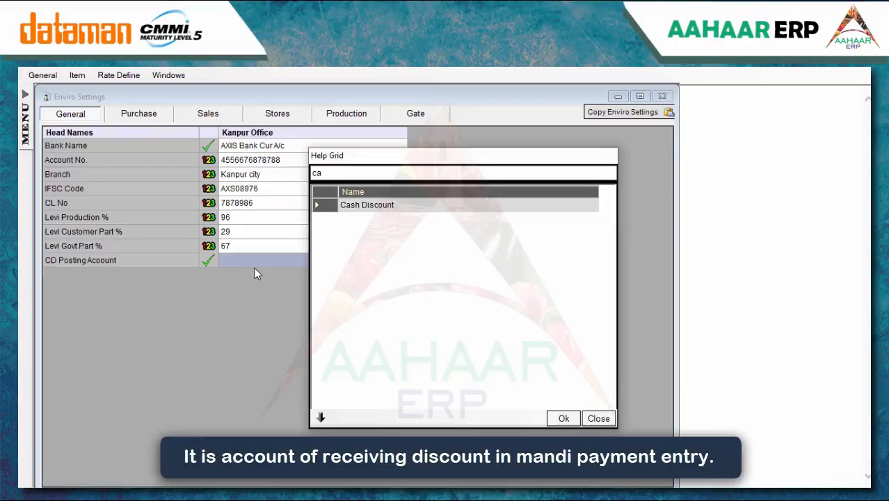
pyautogui.click(370, 204)
pyautogui.click(561, 416)
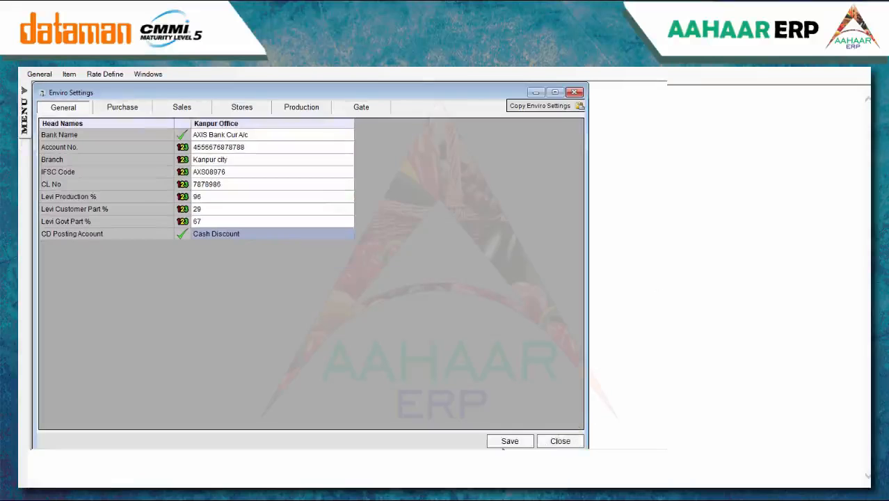
pyautogui.click(489, 439)
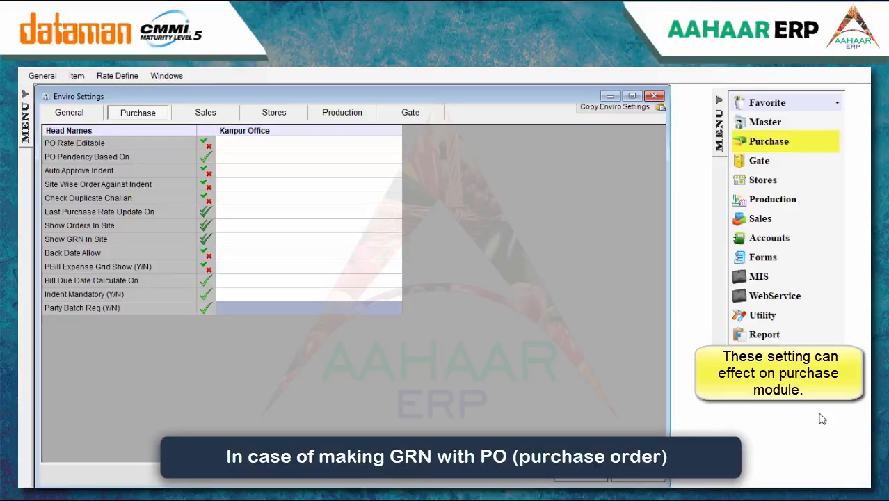
# Set PO Rate Editable to Yes
pyautogui.click(244, 143)
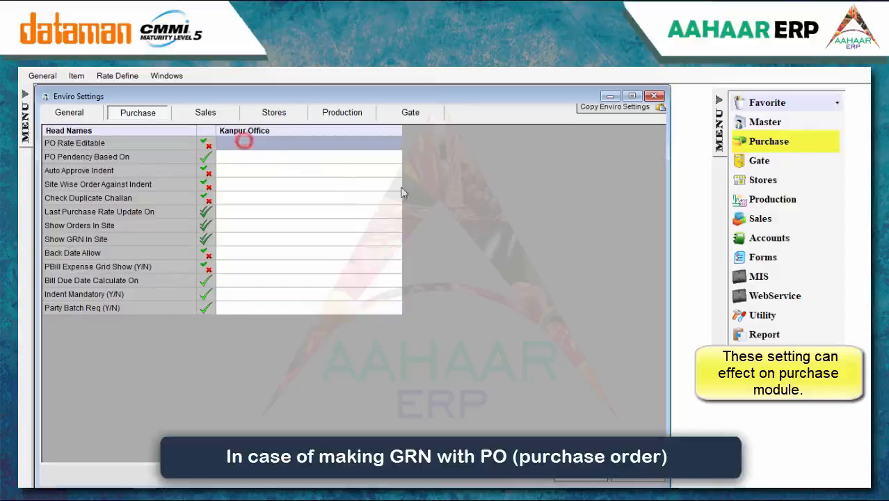
pyautogui.write('Y')
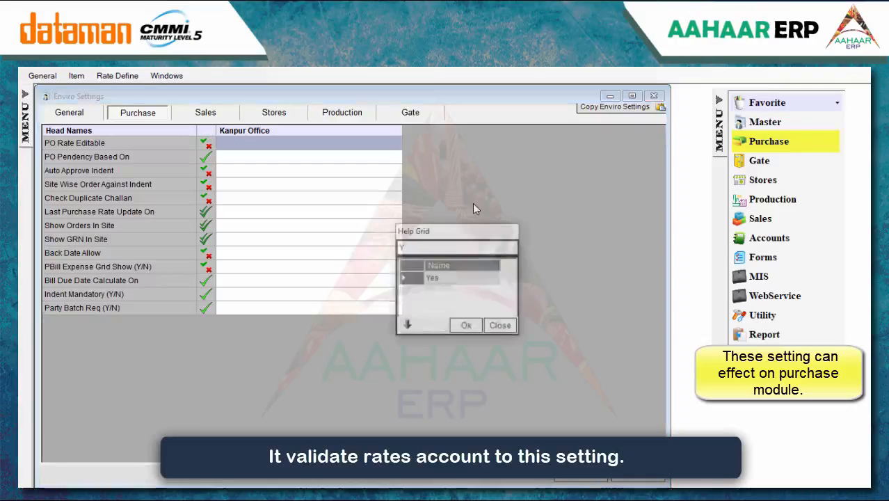
pyautogui.press('BackSpace')
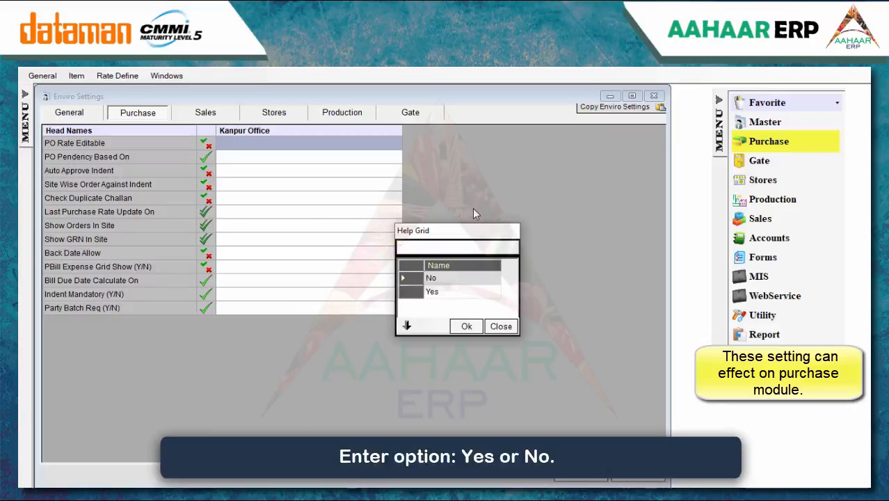
pyautogui.click(433, 292)
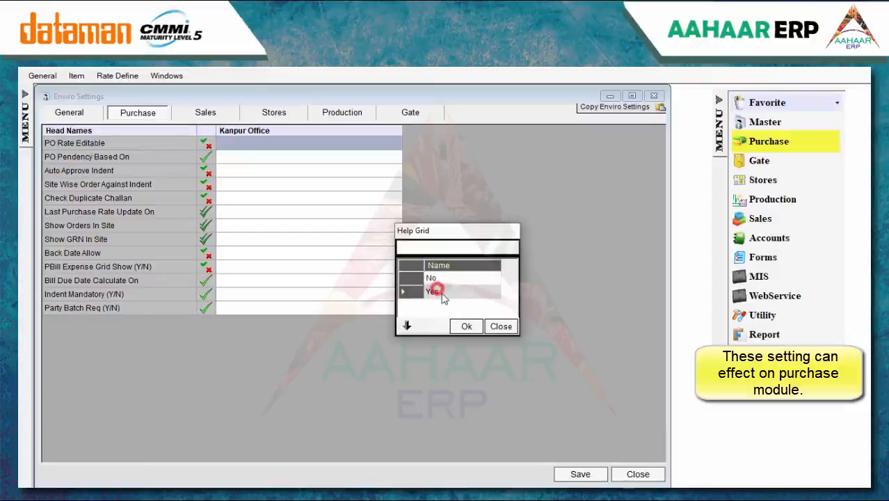
pyautogui.click(467, 327)
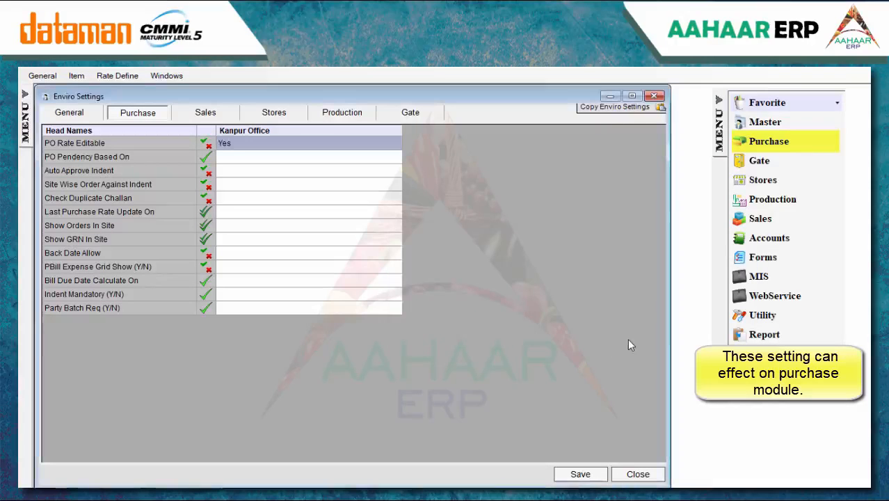
# Set PO Pendency Based On to Accept Qty
pyautogui.click(308, 156)
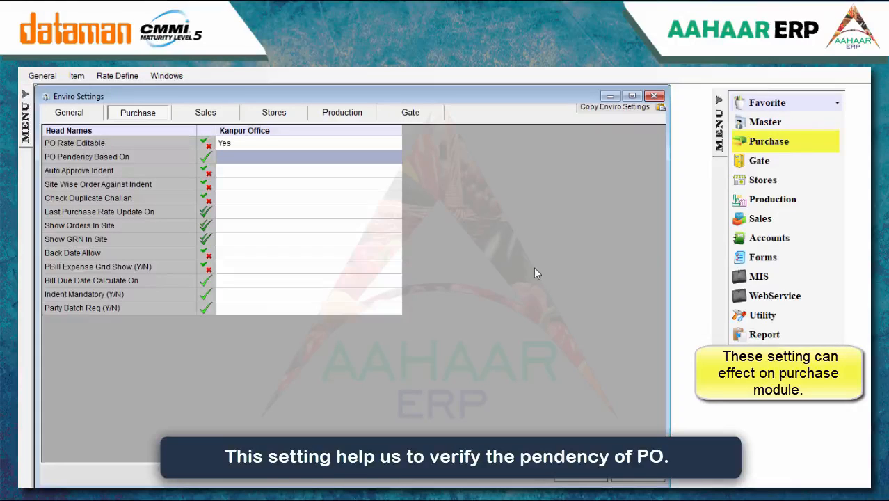
pyautogui.write('A')
pyautogui.press('BackSpace')
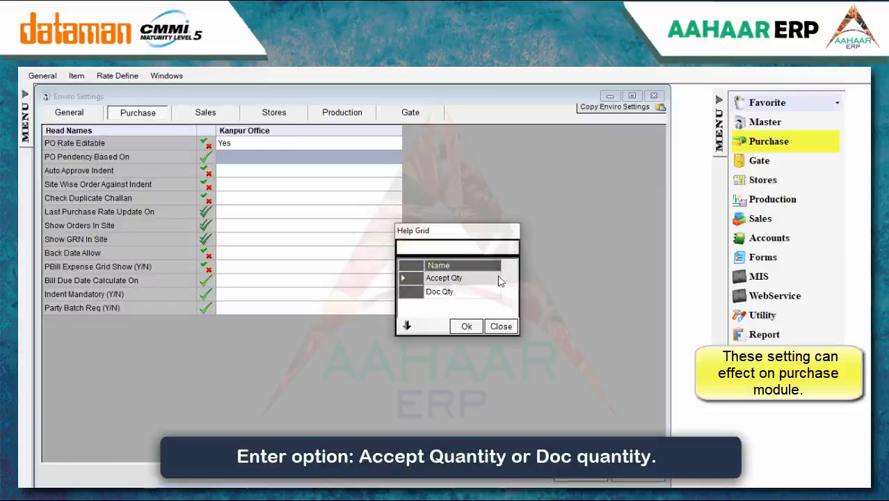
pyautogui.click(466, 326)
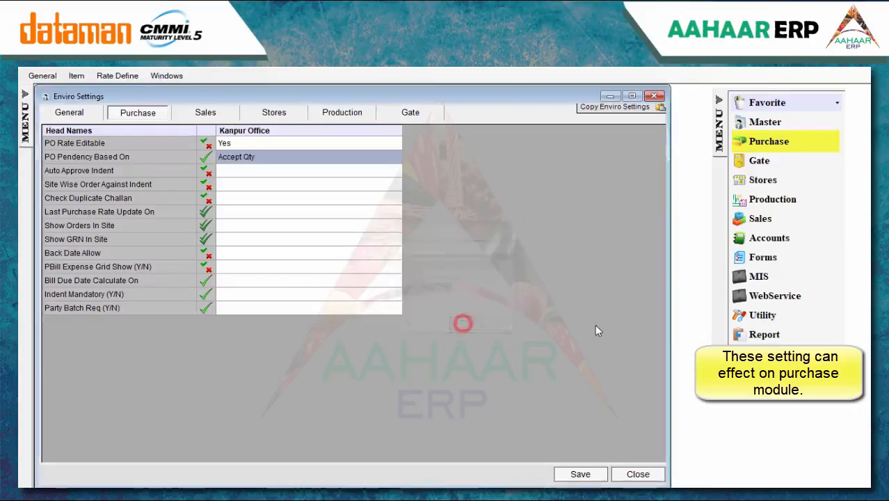
pyautogui.click(377, 170)
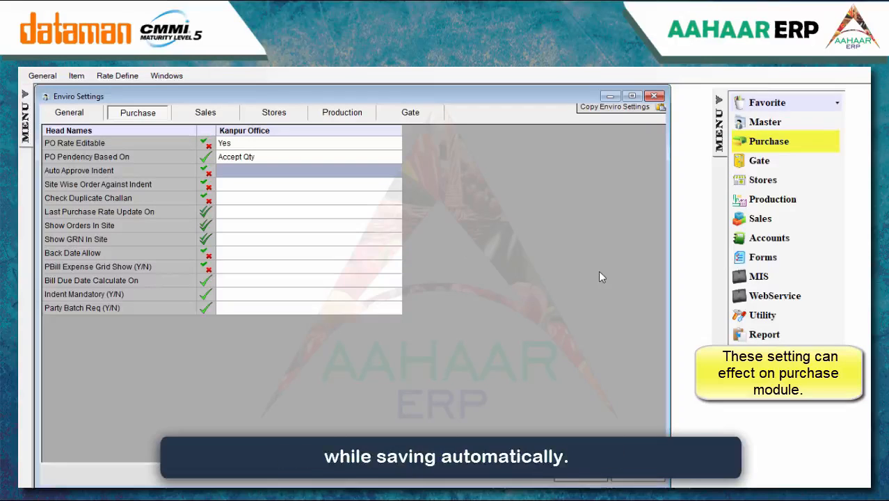
# Set Auto Approve Indent to None and Site Wise Order Against Indent to No
pyautogui.write('N')
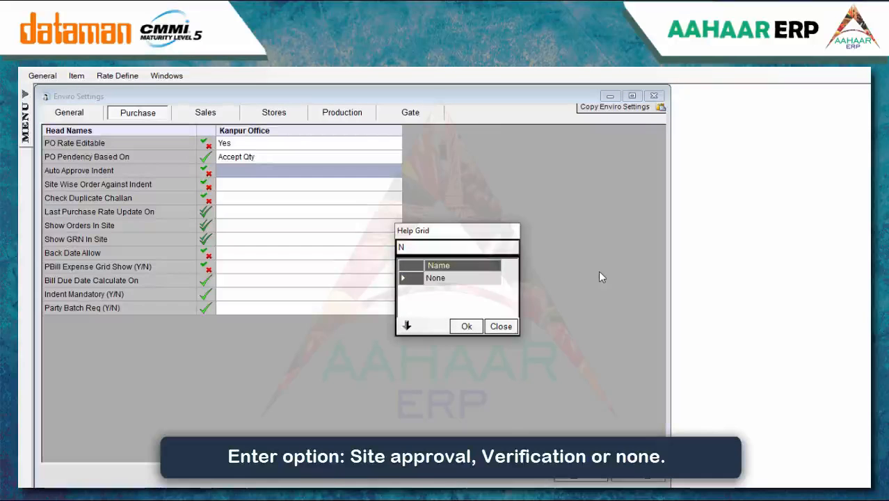
pyautogui.press('BackSpace')
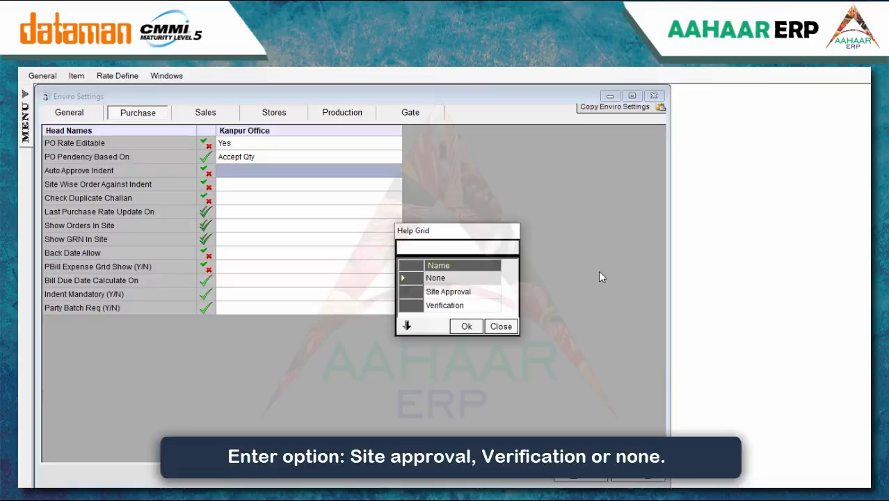
pyautogui.click(465, 325)
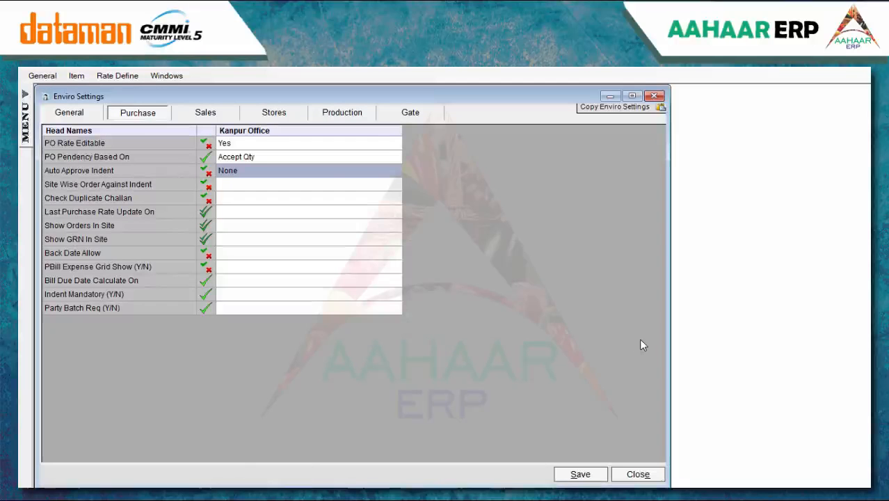
pyautogui.click(324, 183)
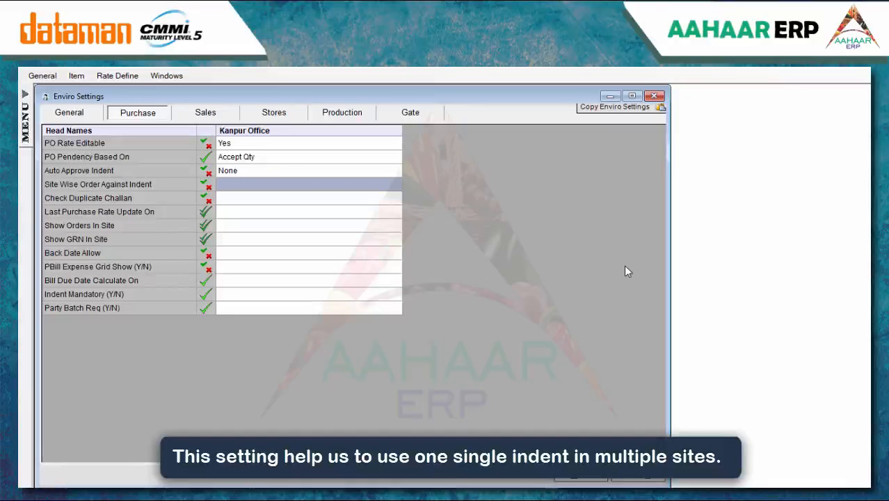
pyautogui.write('N')
pyautogui.press('BackSpace')
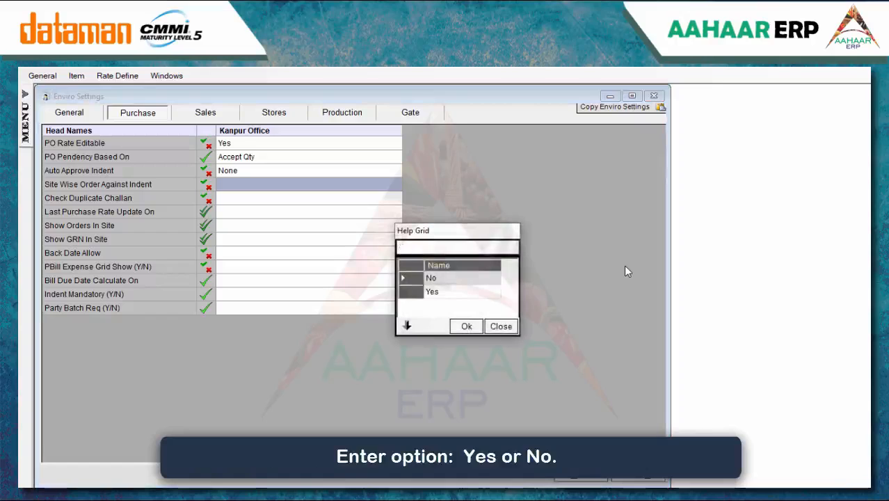
pyautogui.click(468, 328)
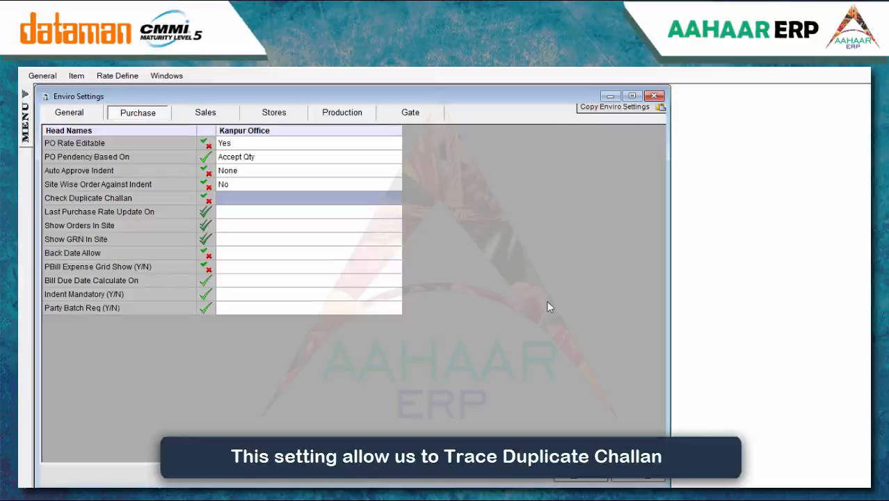
# Set Check Duplicate Challan to Yes
pyautogui.write('Y')
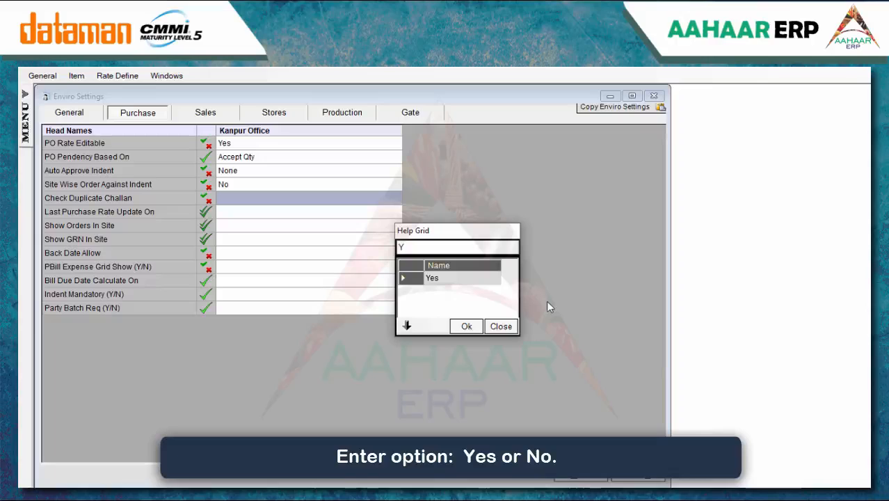
pyautogui.press('BackSpace')
pyautogui.click(440, 291)
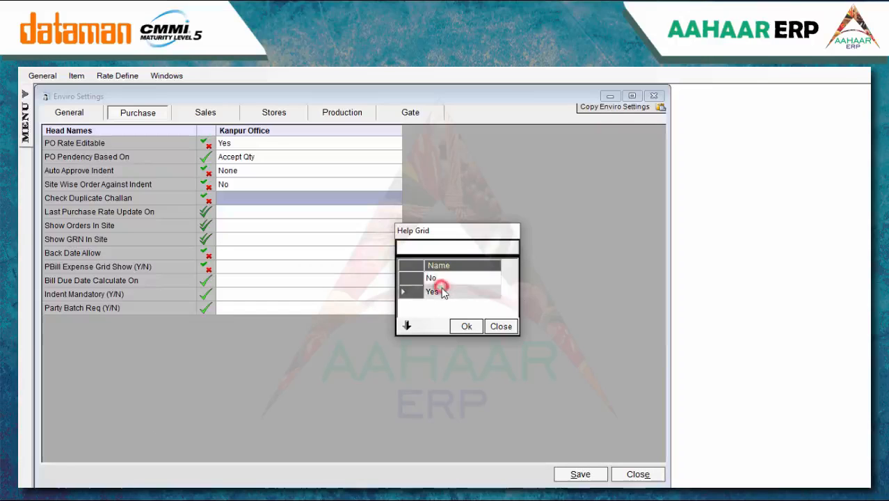
pyautogui.click(465, 326)
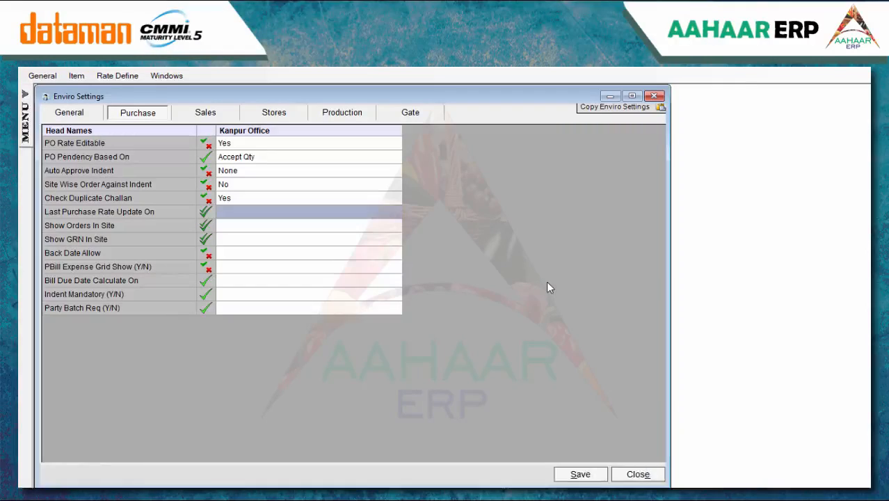
pyautogui.press('Return')
# Apply last purchase rate updates to the five Purchase Bill types, from Composite Dealer to Expenses Entry
pyautogui.write('pu')
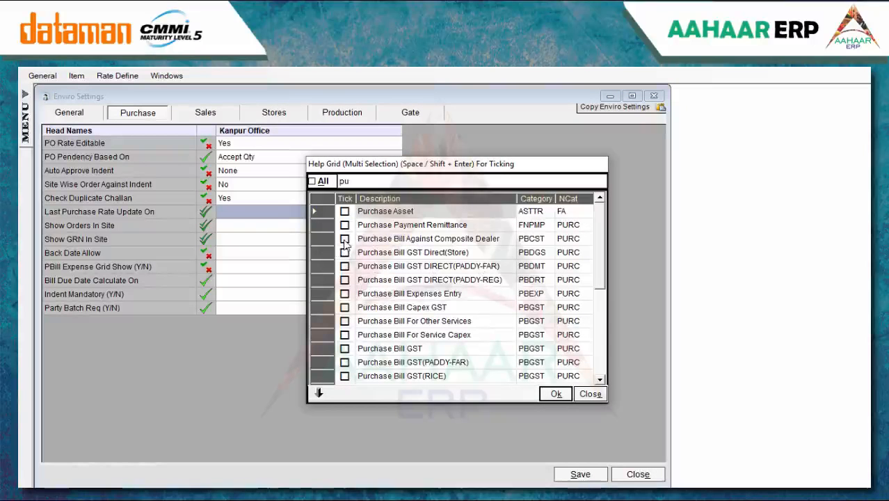
pyautogui.click(344, 238)
pyautogui.click(344, 251)
pyautogui.click(344, 266)
pyautogui.click(345, 279)
pyautogui.click(344, 293)
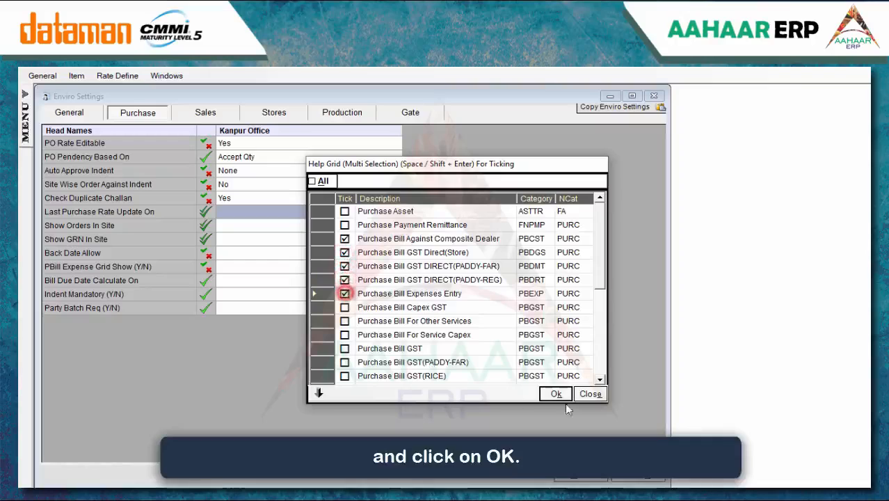
pyautogui.click(556, 394)
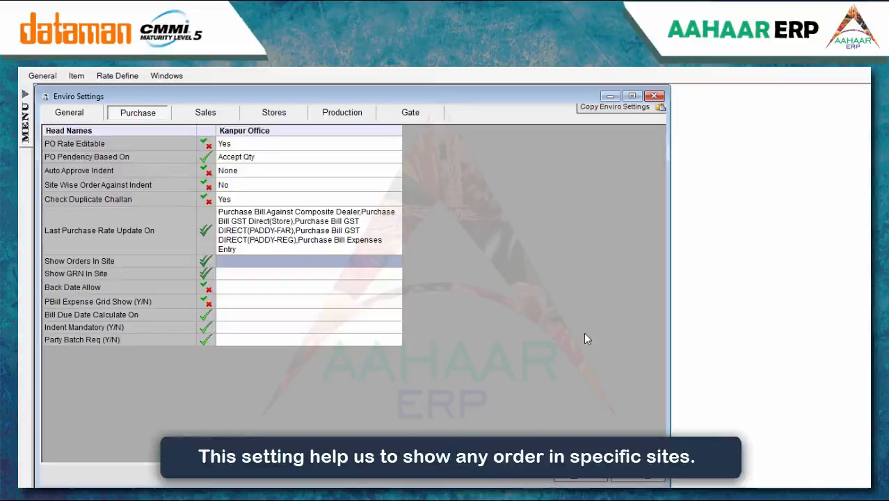
# Show orders in Delhi Office and show GRNs in all sites
pyautogui.press('space')
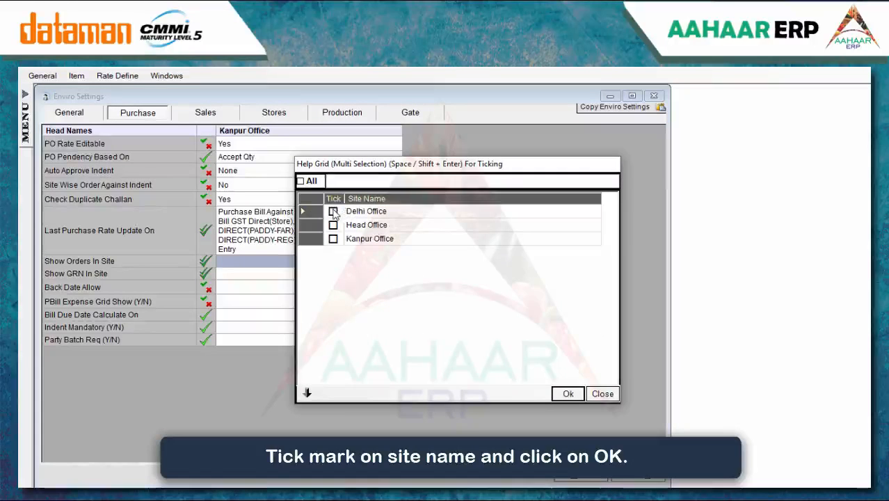
pyautogui.click(332, 210)
pyautogui.click(569, 394)
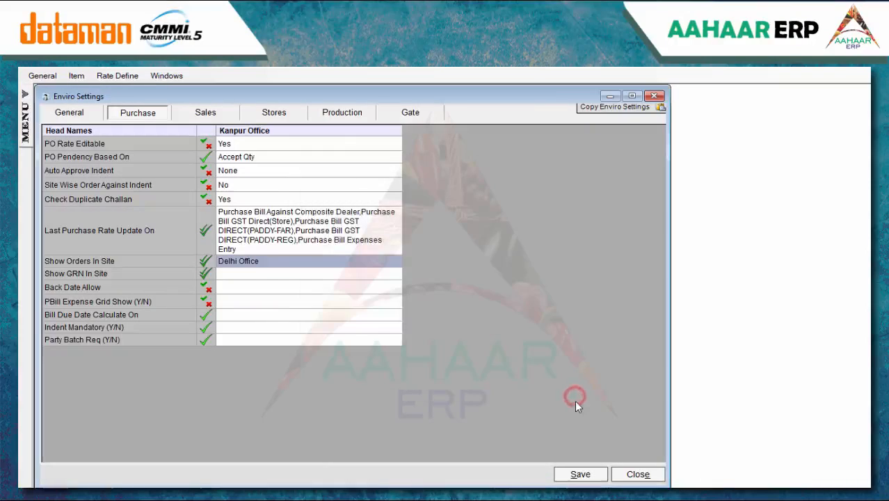
pyautogui.click(272, 274)
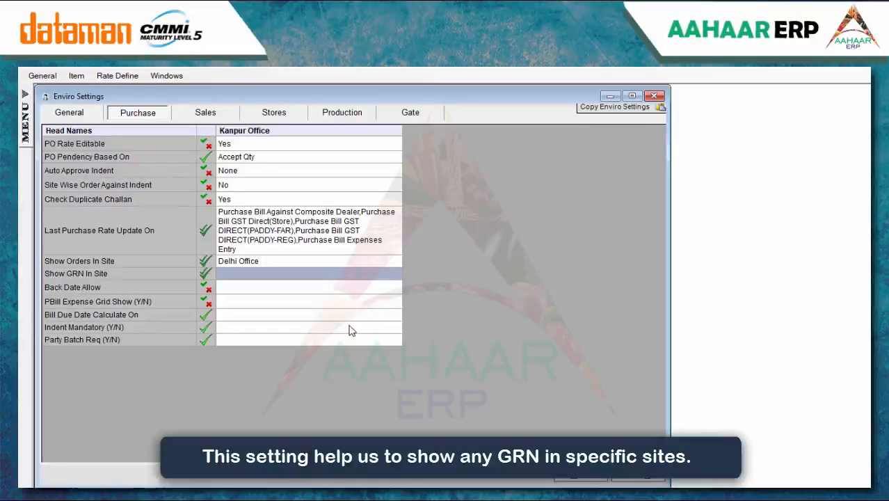
pyautogui.press('Return')
pyautogui.click(361, 225)
pyautogui.click(562, 394)
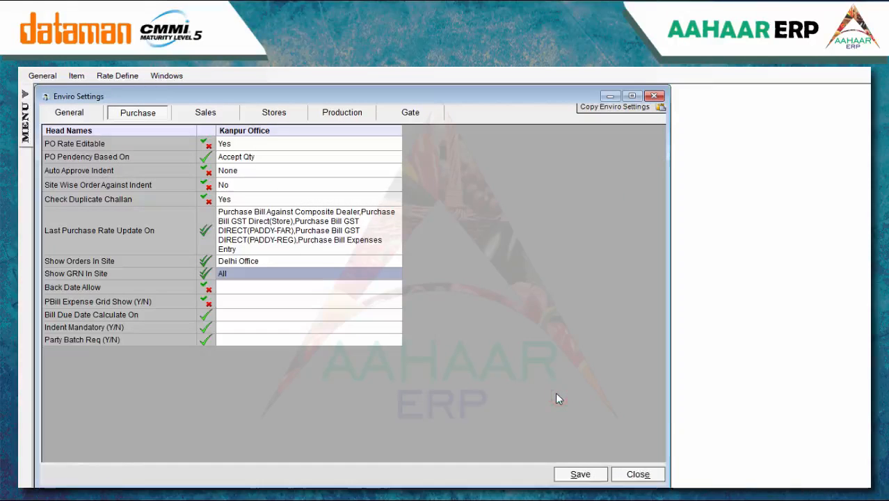
pyautogui.click(297, 288)
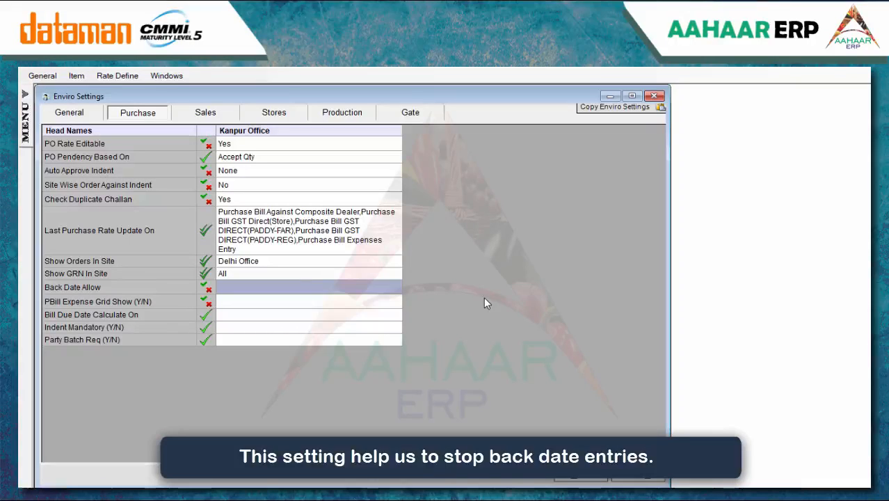
# Set Back Date Allow and PBill Expense Grid Show to Yes
pyautogui.write('Y')
pyautogui.press('BackSpace')
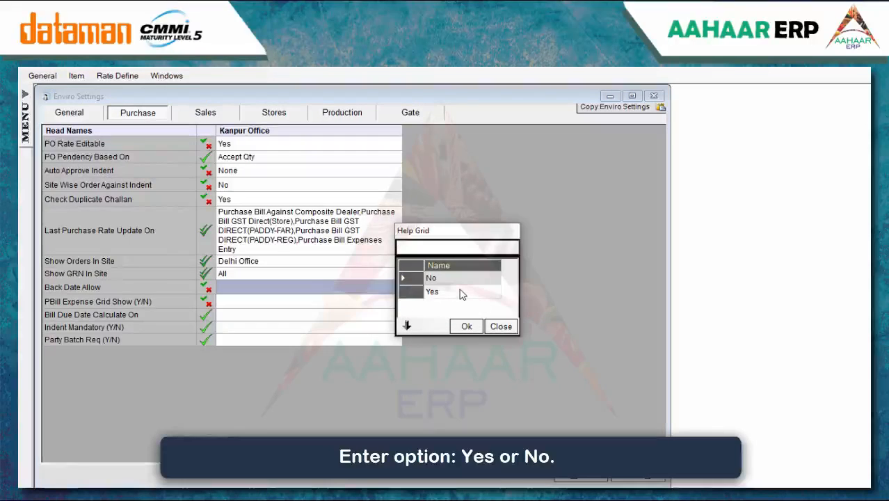
pyautogui.click(459, 291)
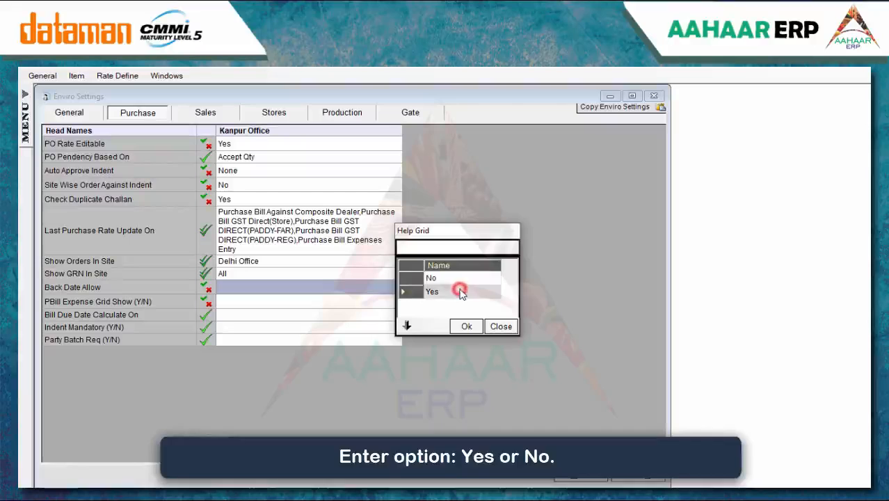
pyautogui.click(464, 327)
pyautogui.click(295, 302)
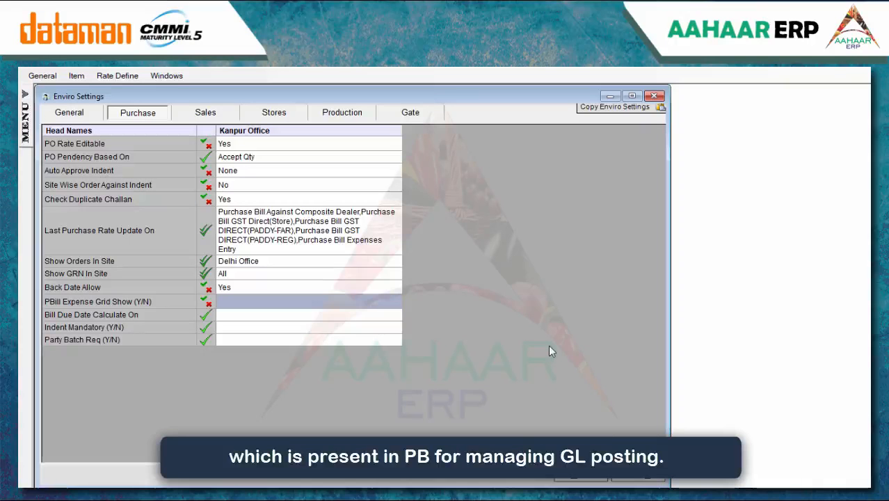
pyautogui.press('Return')
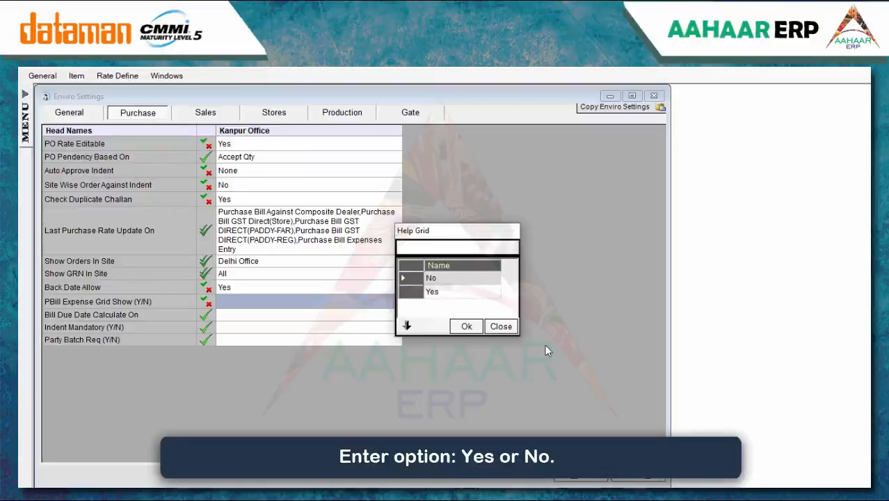
pyautogui.click(432, 291)
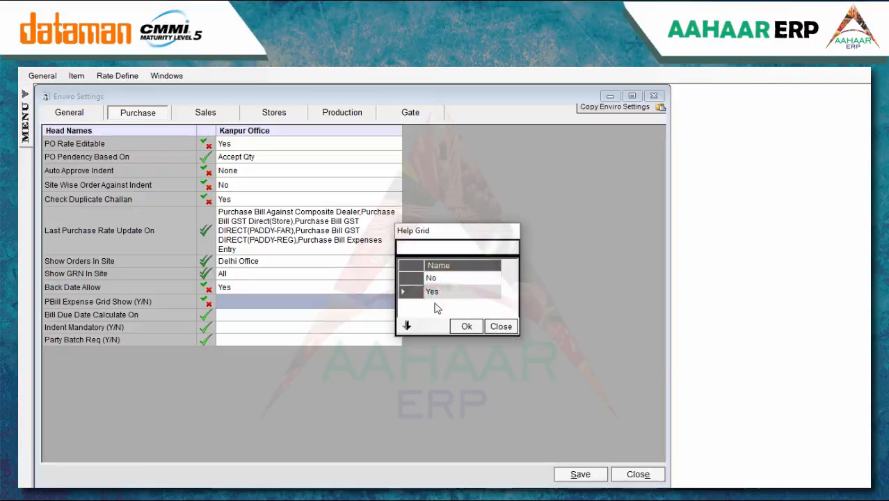
pyautogui.click(460, 326)
pyautogui.click(287, 315)
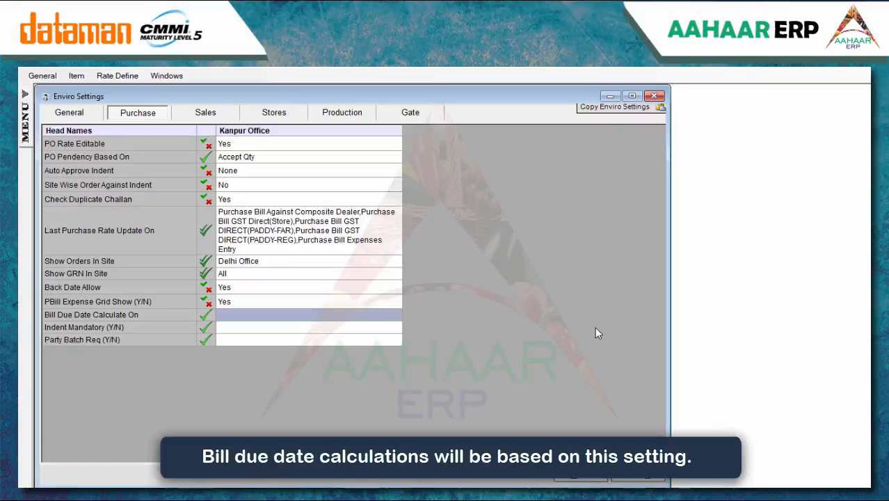
# Calculate bill due dates on Party Bill Date and make Indent Mandatory Yes
pyautogui.press('Return')
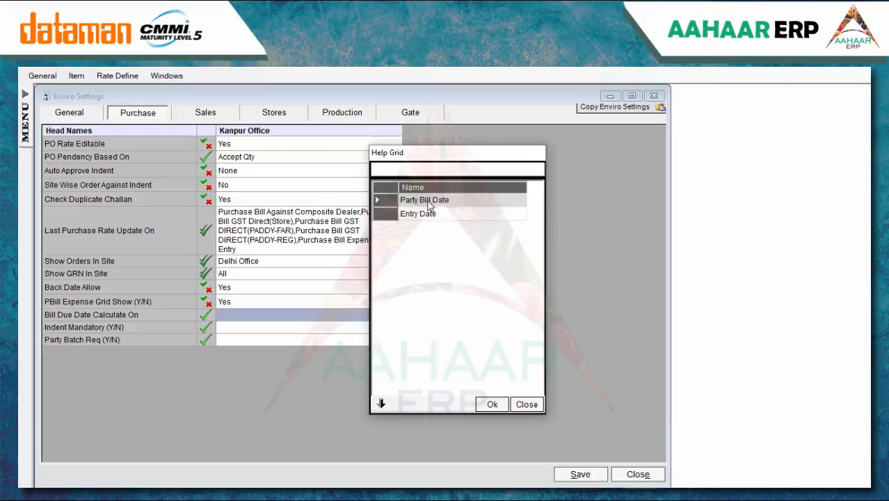
pyautogui.click(492, 404)
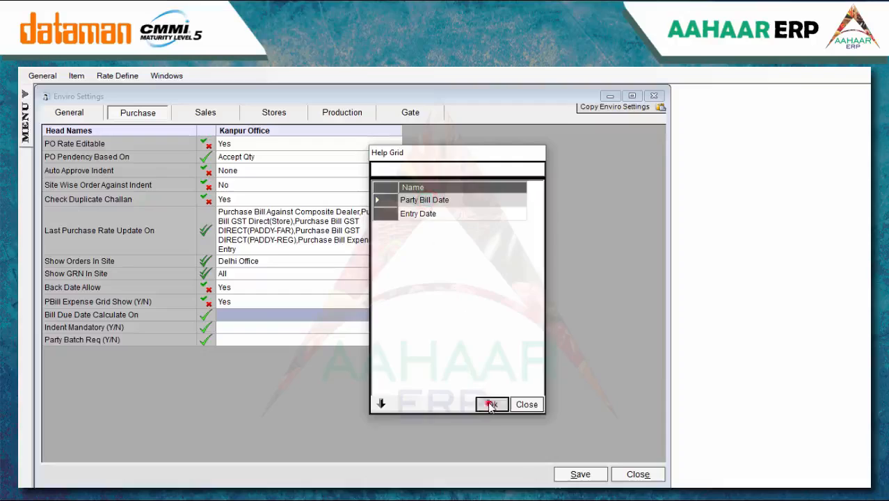
pyautogui.click(347, 326)
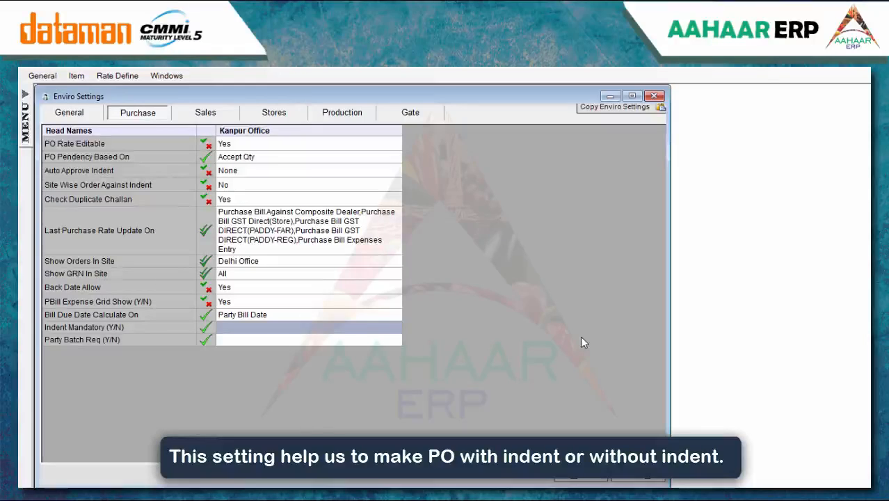
pyautogui.write('Y')
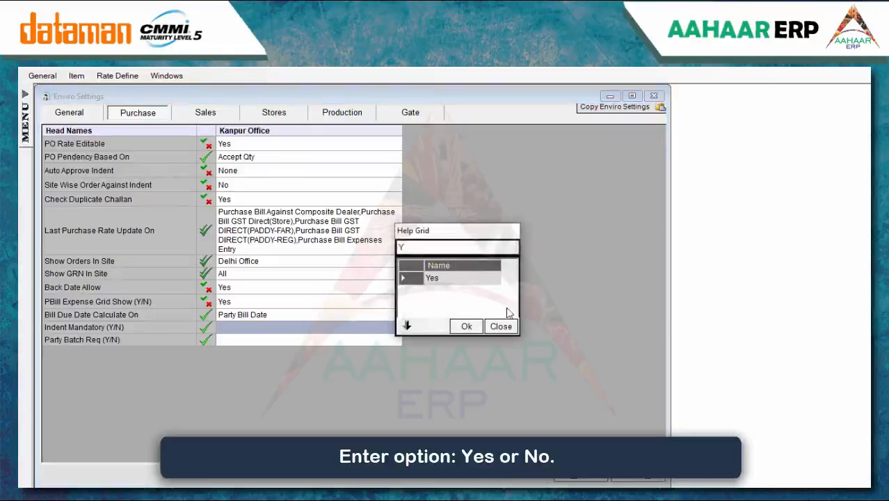
pyautogui.press('BackSpace')
pyautogui.click(445, 292)
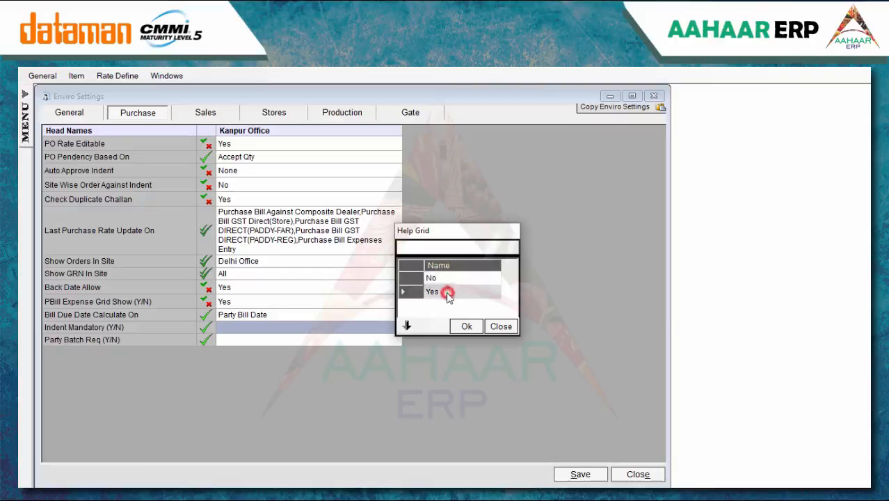
pyautogui.click(466, 327)
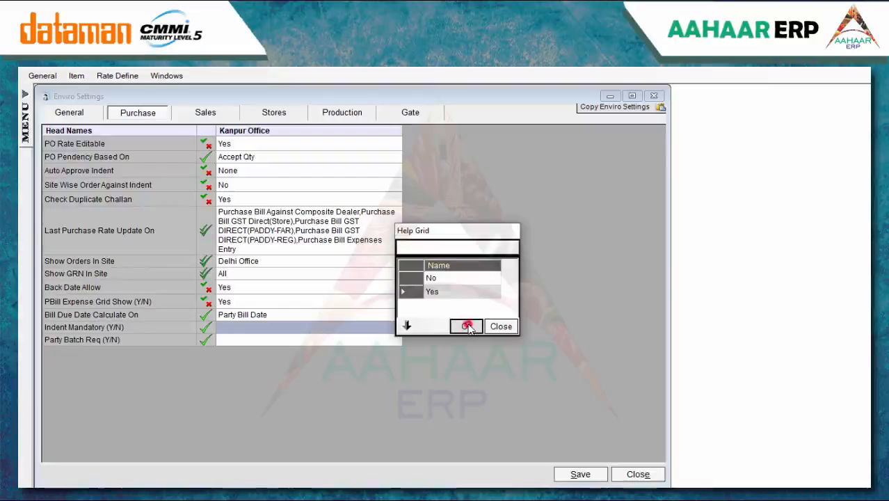
pyautogui.click(369, 342)
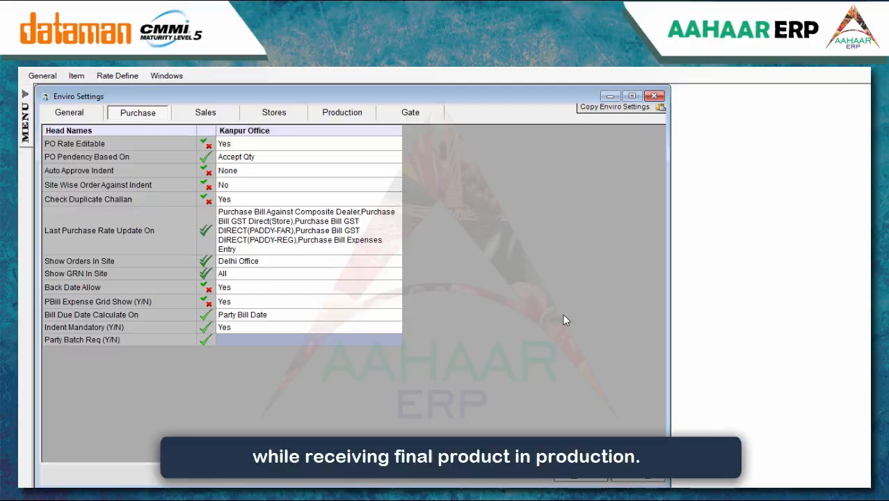
# Set Party Batch Req (Y/N) to Yes
pyautogui.write('Y')
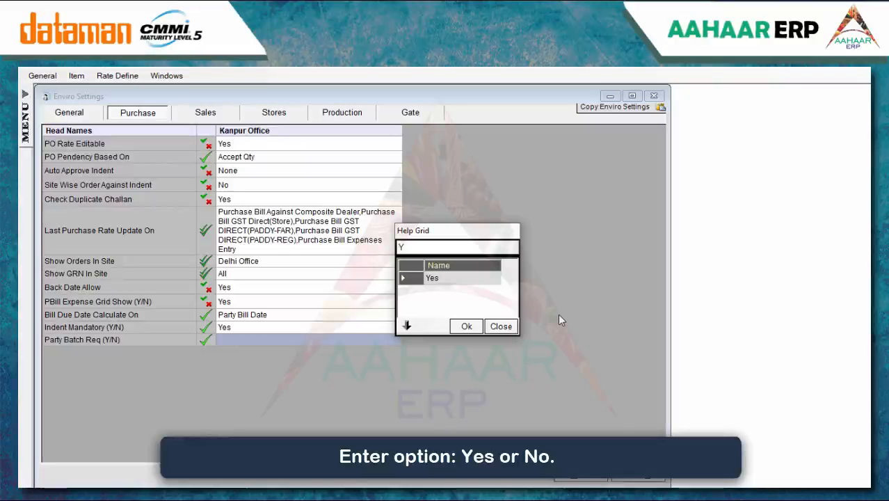
pyautogui.press('BackSpace')
pyautogui.click(459, 291)
pyautogui.click(466, 325)
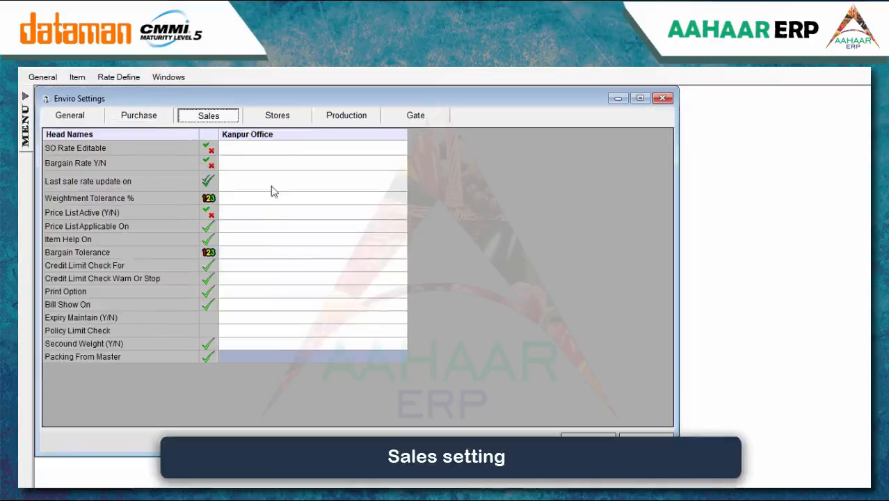
# Set SO Rate Editable to Yes
pyautogui.click(259, 147)
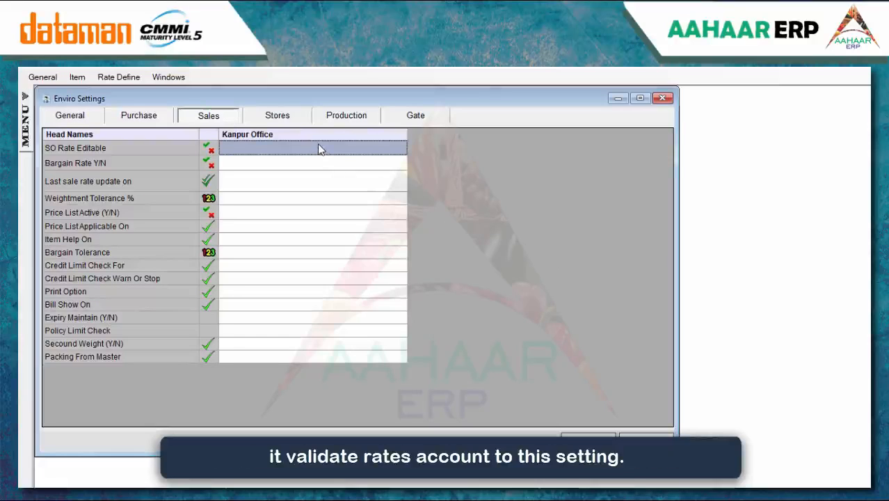
pyautogui.write('Y')
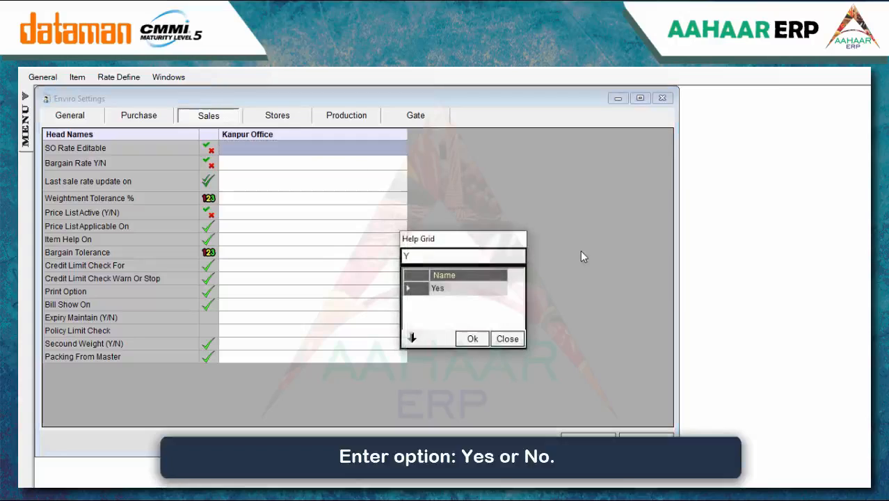
pyautogui.press('BackSpace')
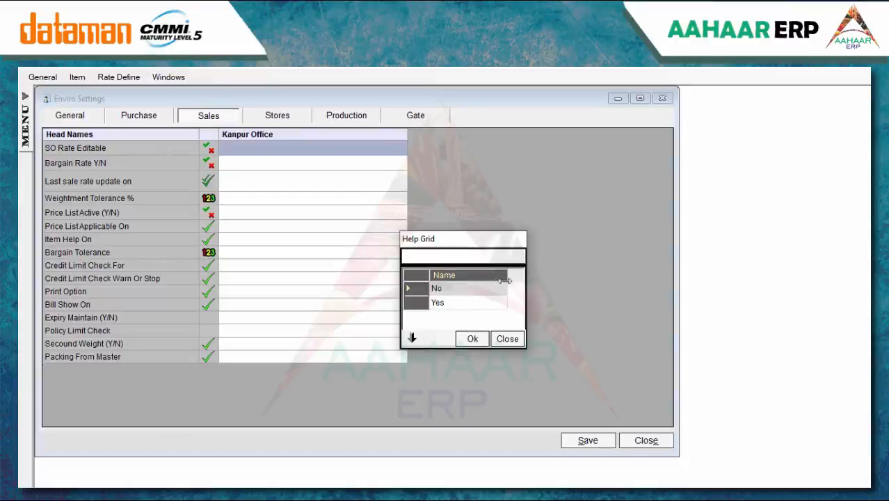
pyautogui.click(440, 302)
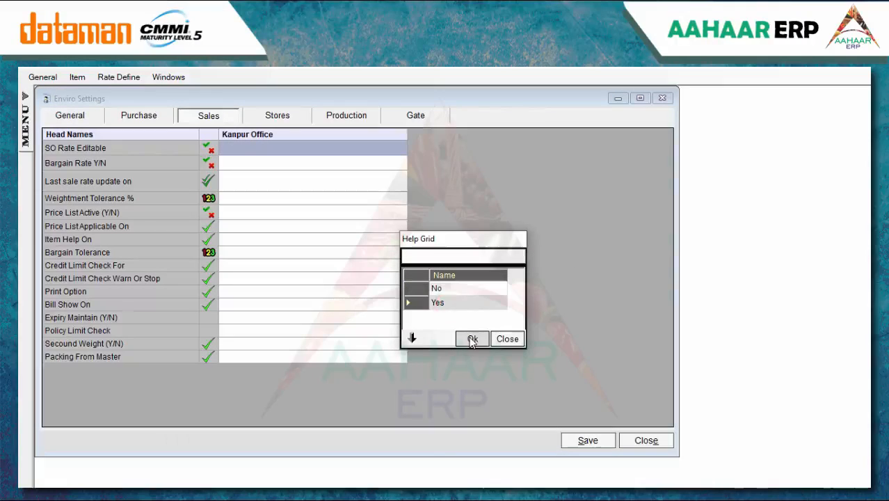
pyautogui.click(472, 338)
# Set Bargain Rate Y/N to No
pyautogui.click(304, 165)
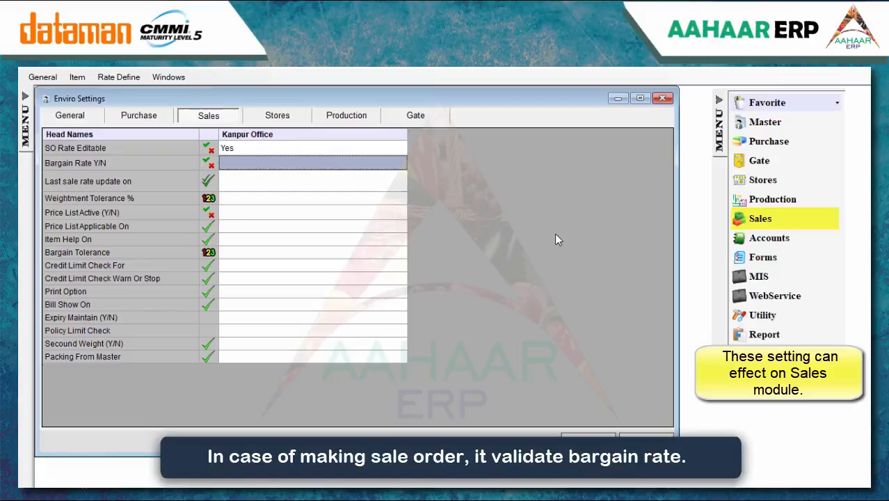
pyautogui.write('y')
pyautogui.press('BackSpace')
pyautogui.click(448, 288)
pyautogui.click(473, 339)
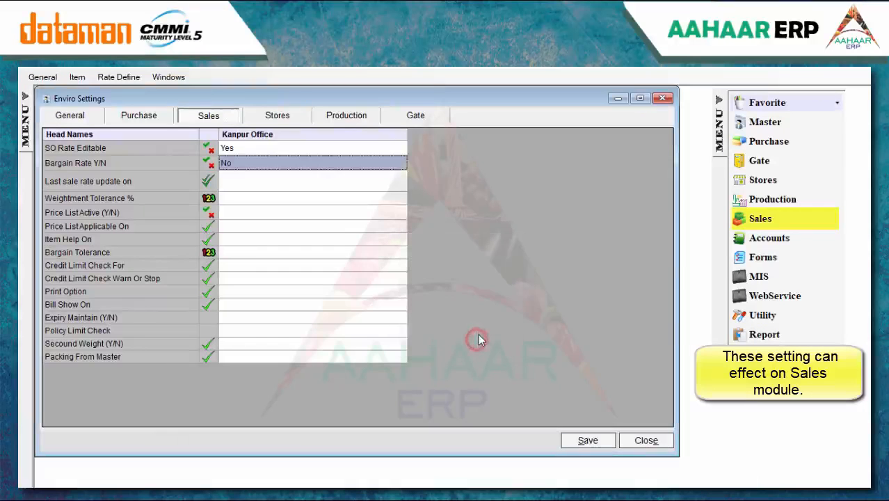
pyautogui.click(338, 186)
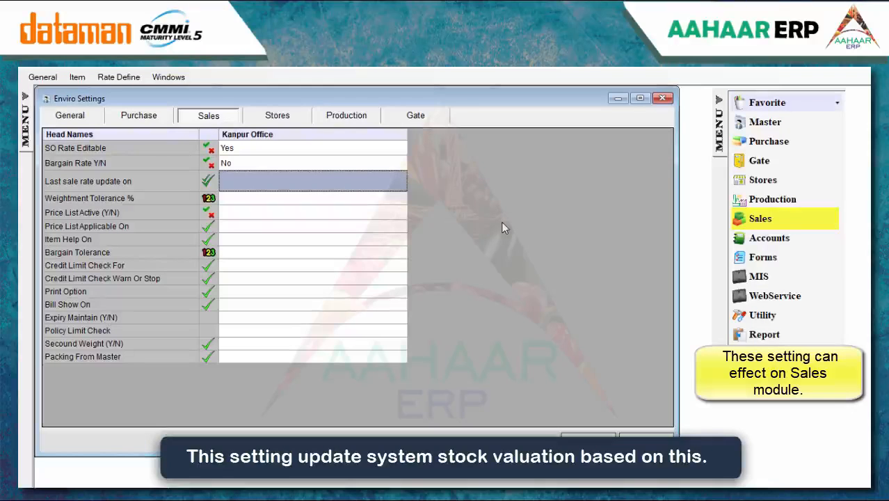
# Apply last sale rate updates to Sale Challan Export Direct and Sale Challan Against GST
pyautogui.press('Return')
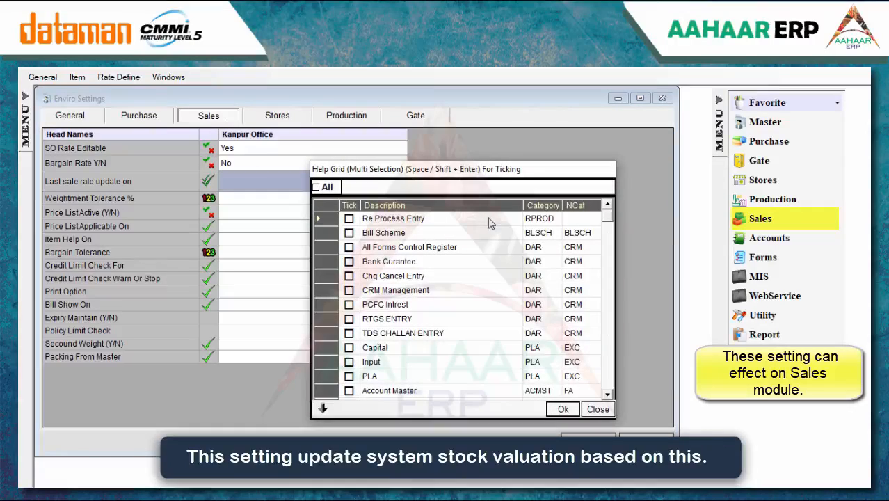
pyautogui.write('sal')
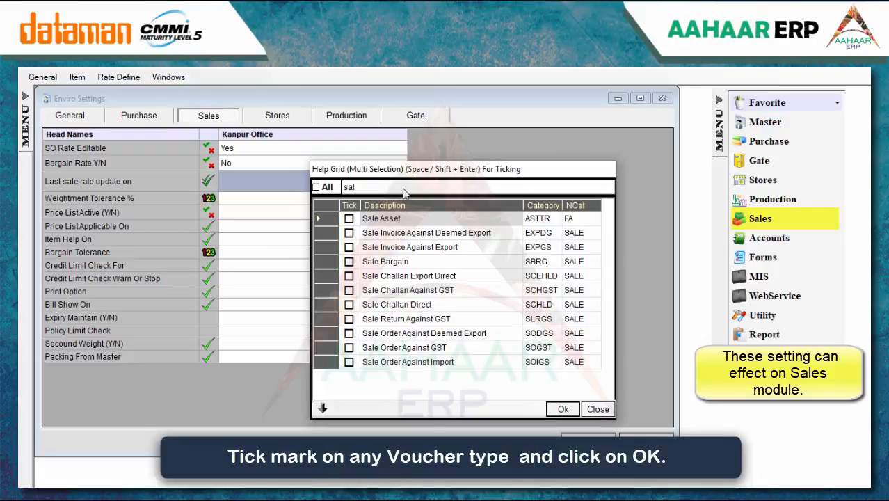
pyautogui.click(350, 291)
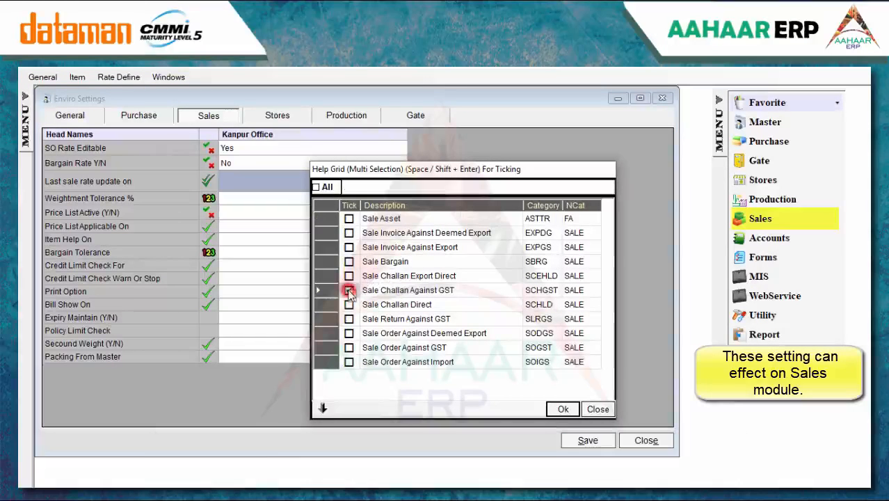
pyautogui.click(349, 276)
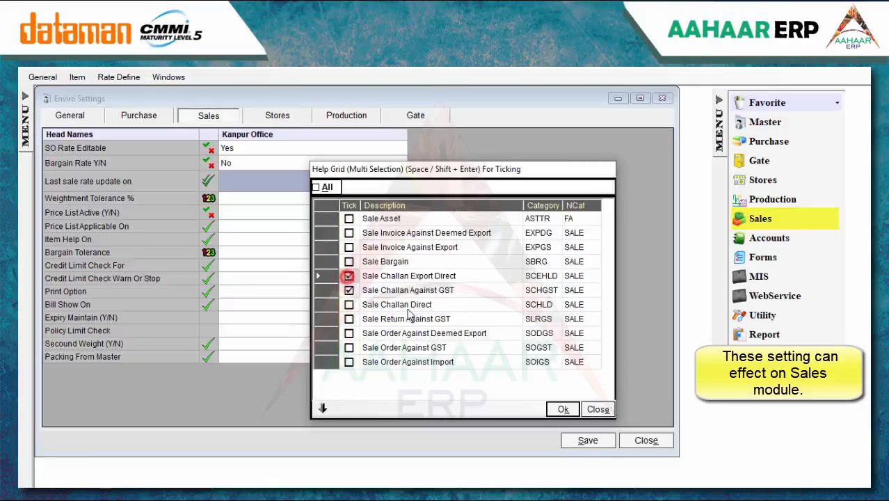
pyautogui.click(563, 408)
# Set Weightment Tolerance % to 10
pyautogui.click(313, 200)
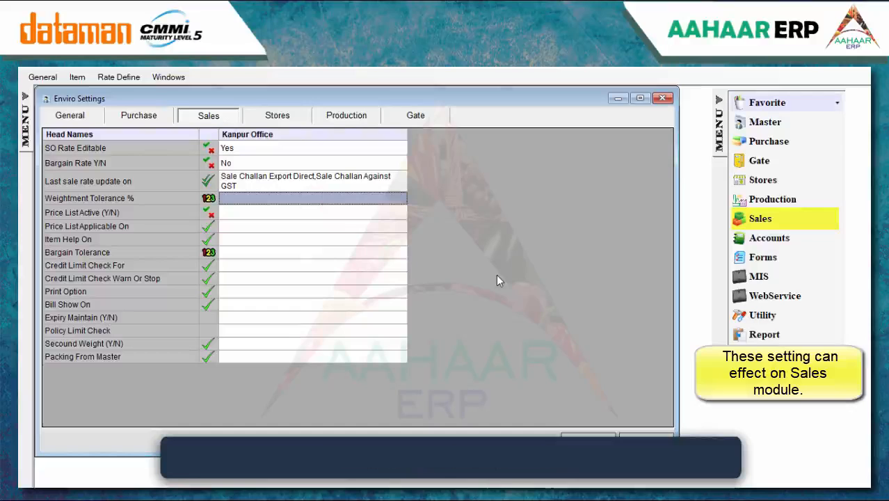
pyautogui.write('1')
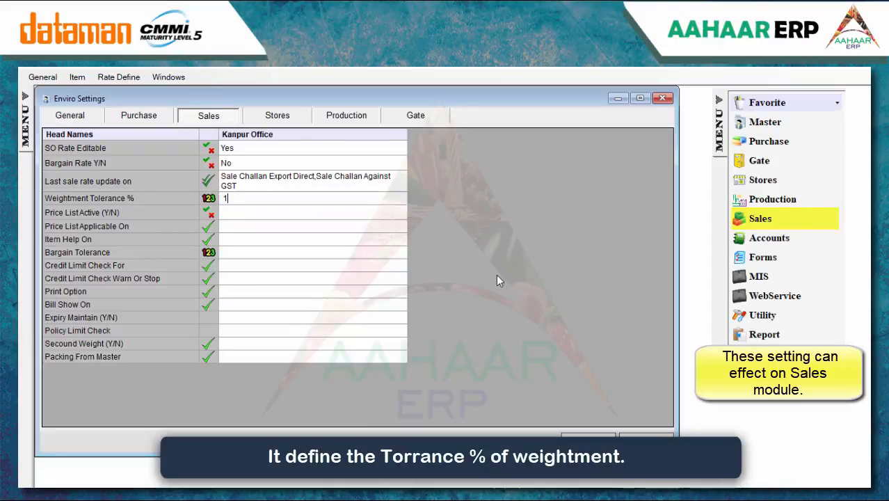
pyautogui.write('0')
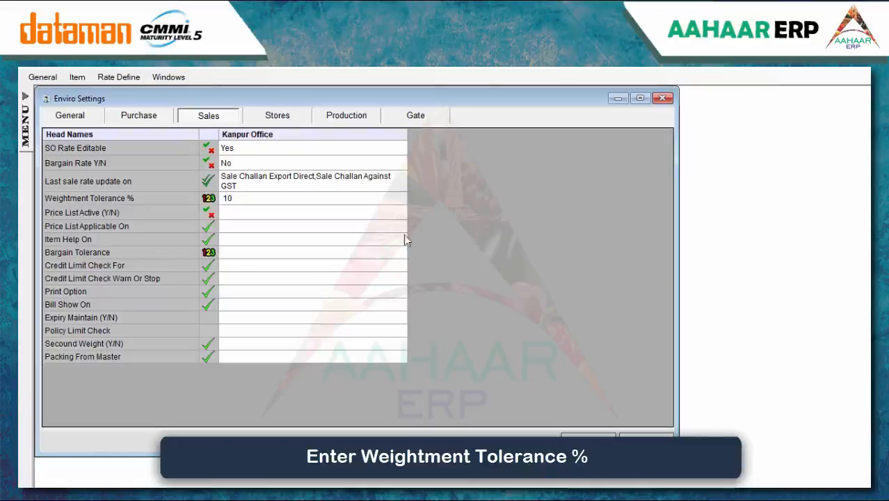
pyautogui.click(360, 213)
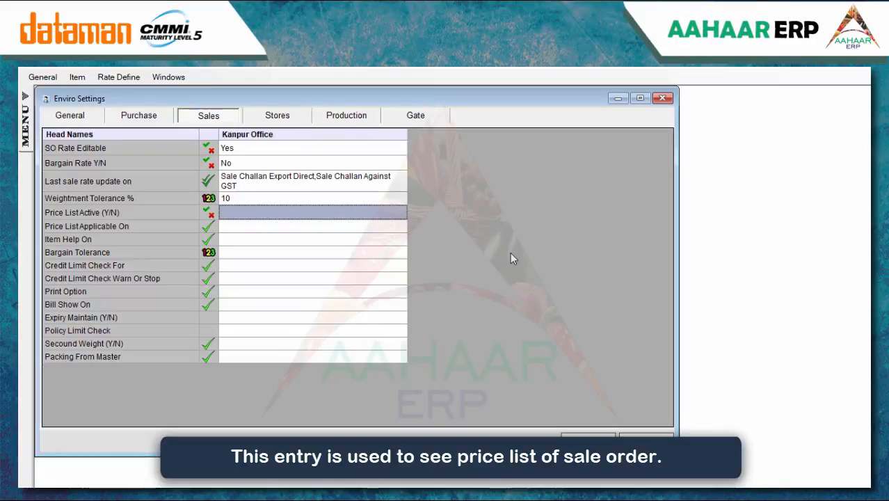
# Make the price list active and applicable Party Wise
pyautogui.write('Y')
pyautogui.press('BackSpace')
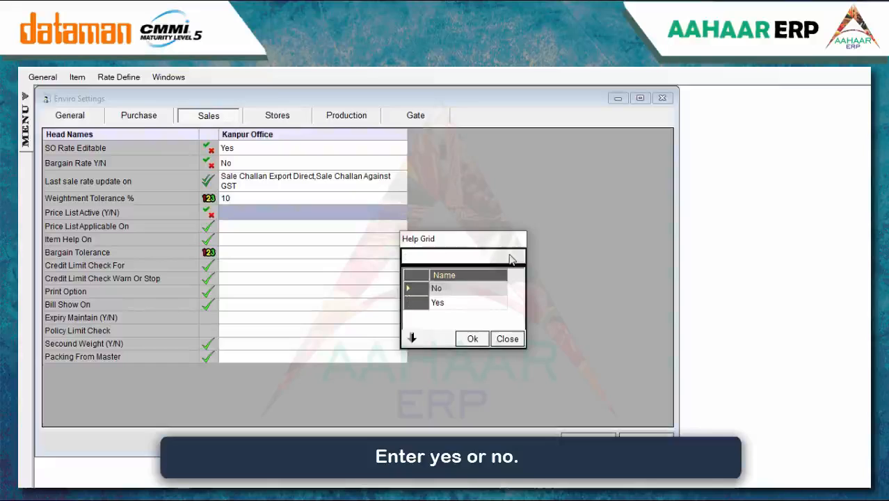
pyautogui.click(476, 302)
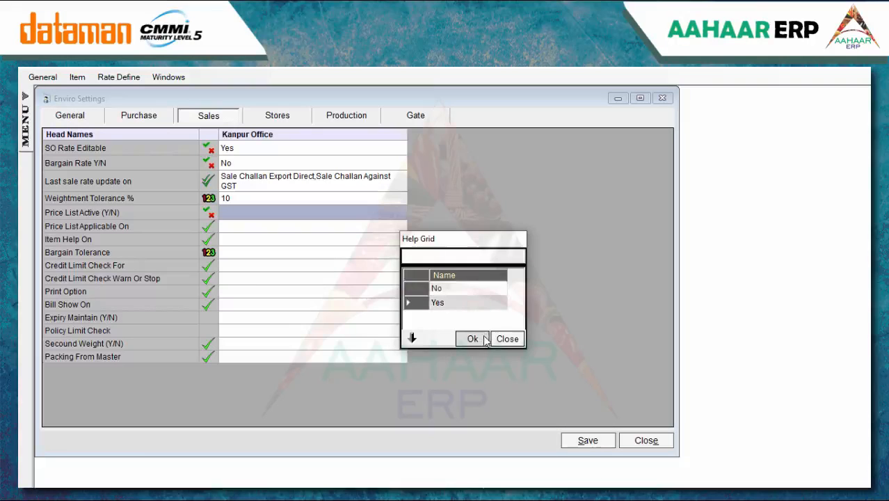
pyautogui.click(483, 338)
pyautogui.click(337, 227)
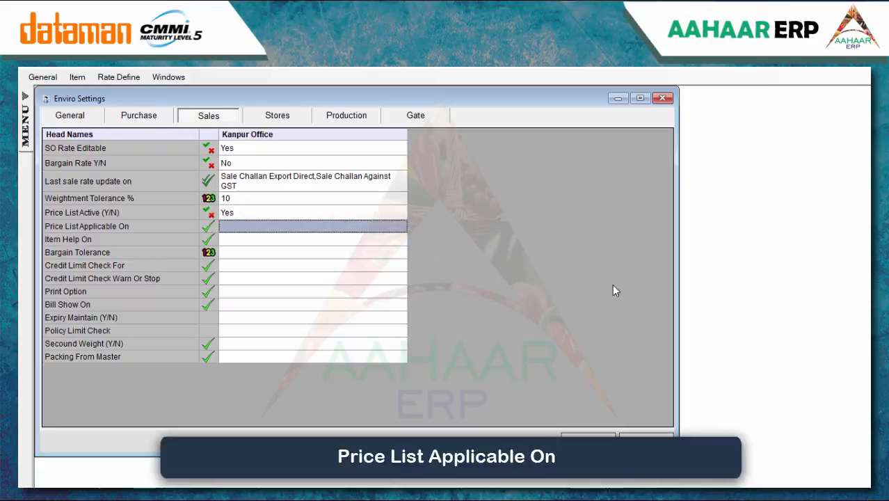
pyautogui.press('Return')
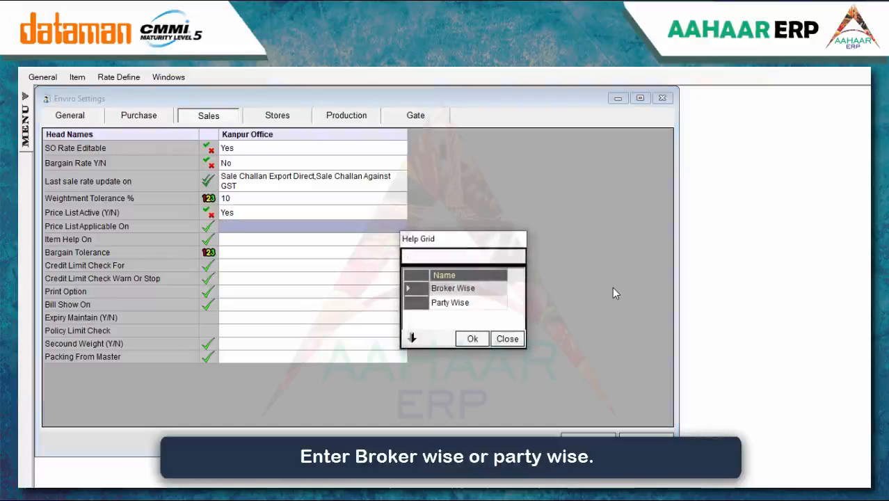
pyautogui.click(492, 304)
pyautogui.click(473, 339)
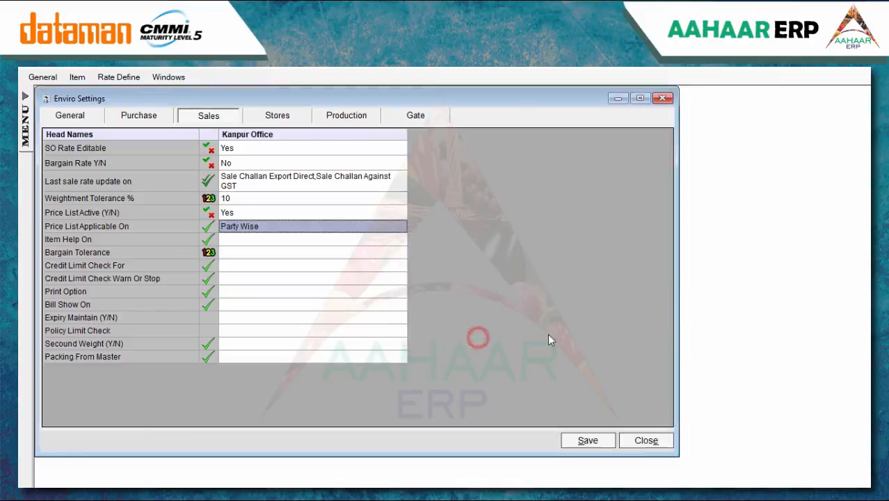
# Set Item Help On to Code With Item Name, Bargain Tolerance 10, credit limit check Balance Wise
pyautogui.click(374, 240)
pyautogui.press('Return')
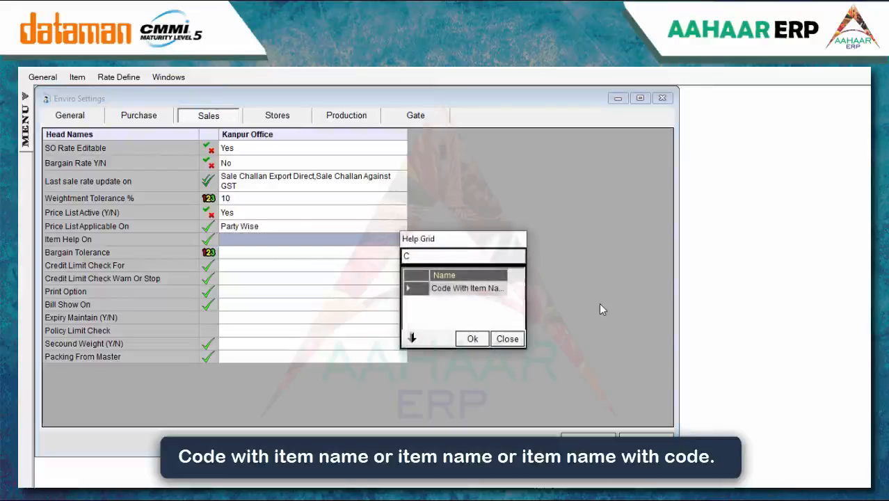
pyautogui.click(500, 288)
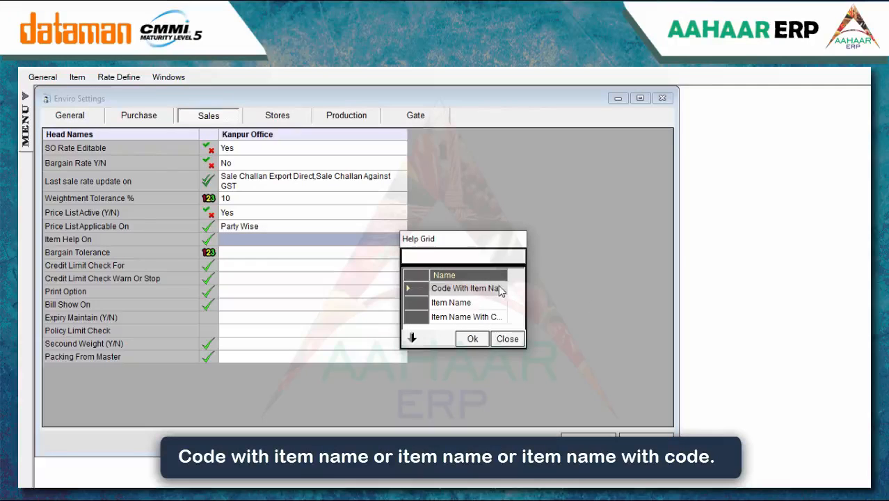
pyautogui.click(473, 339)
pyautogui.click(371, 252)
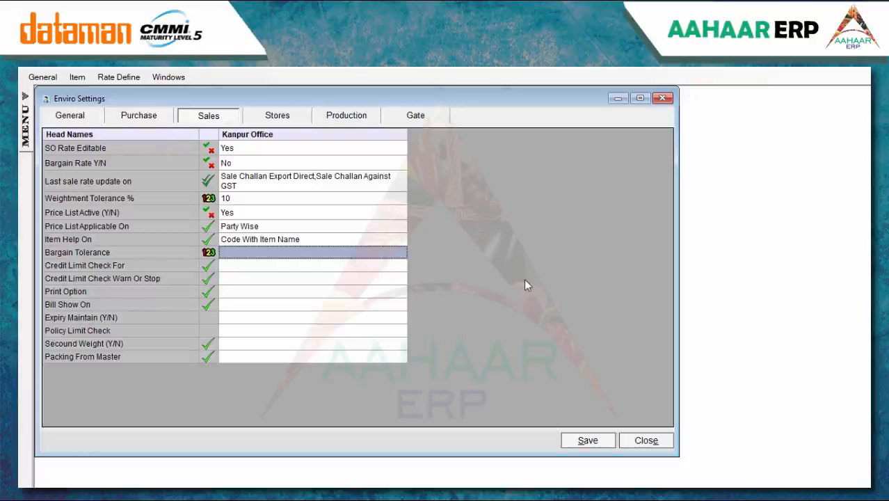
pyautogui.write('10')
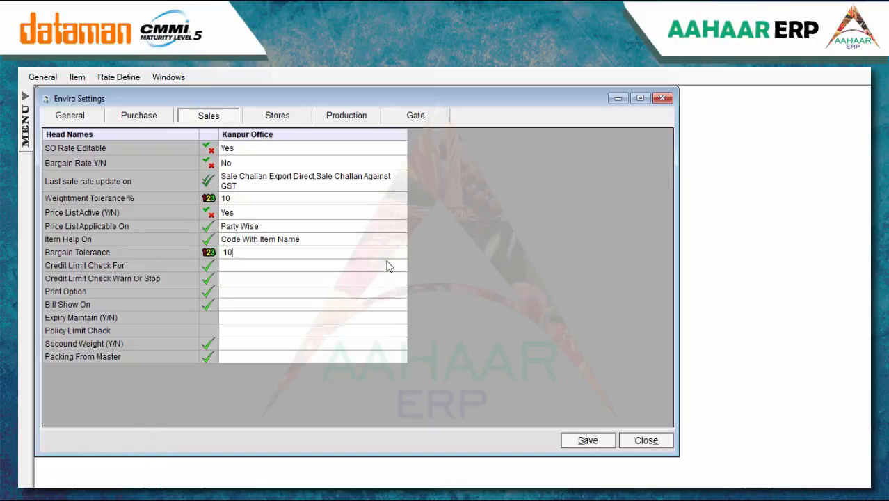
pyautogui.click(387, 264)
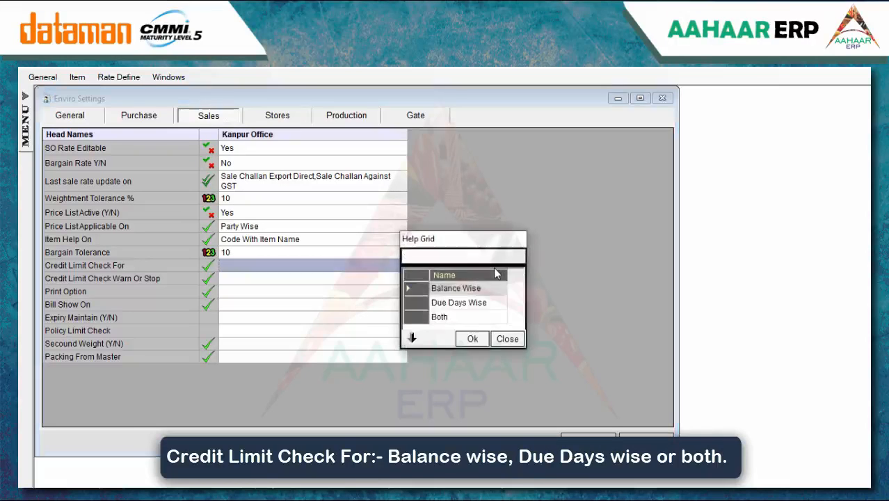
pyautogui.click(485, 338)
# Set the credit limit action to Stop and the print option to Plain Paper
pyautogui.click(338, 280)
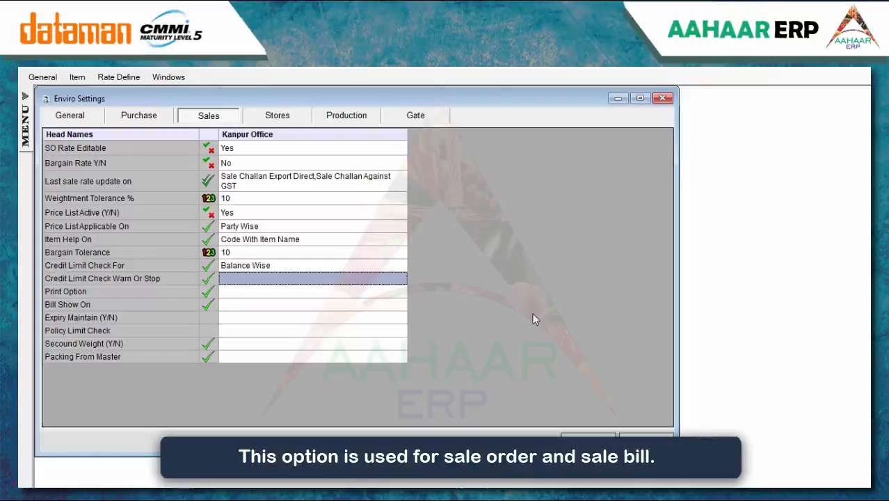
pyautogui.press('Return')
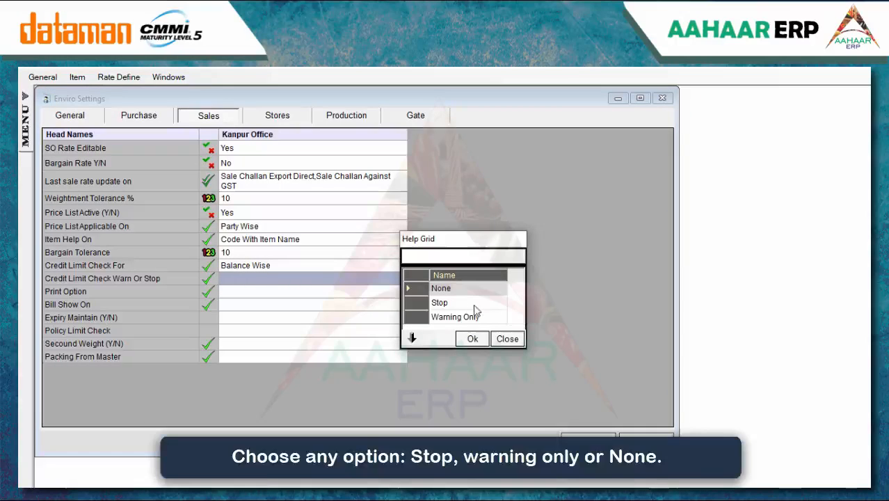
pyautogui.click(449, 303)
pyautogui.click(472, 339)
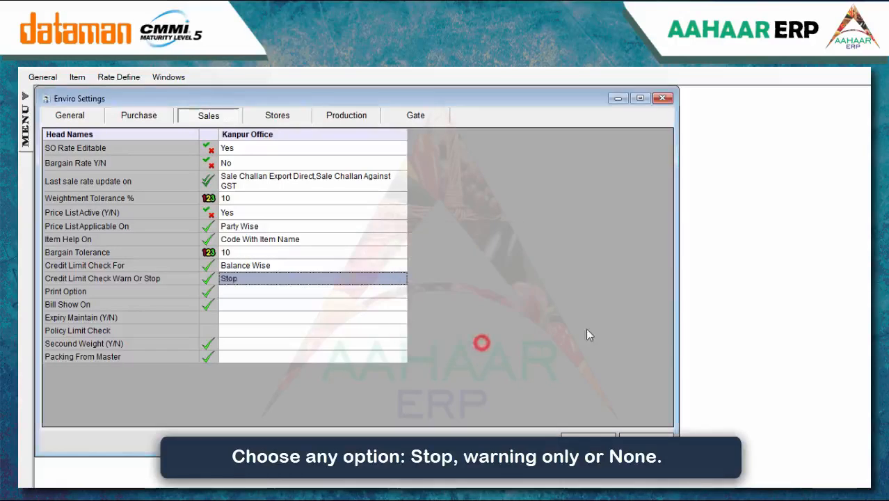
pyautogui.click(391, 291)
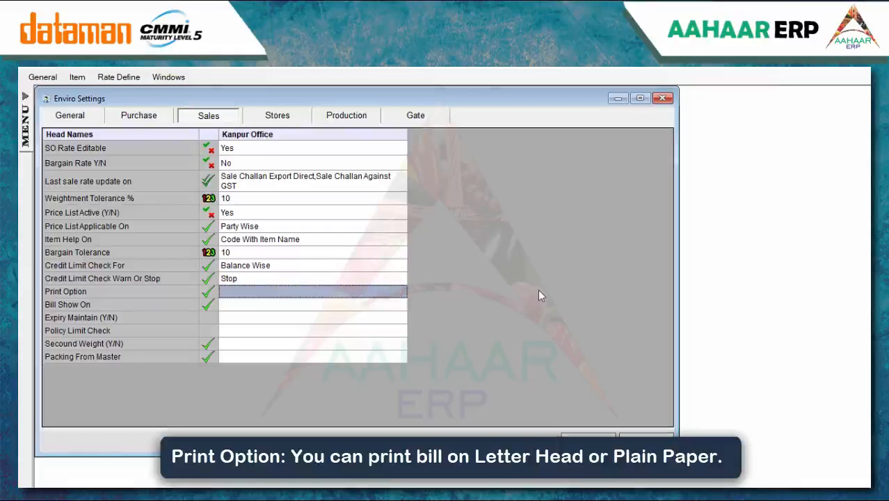
pyautogui.write('P')
pyautogui.press('BackSpace')
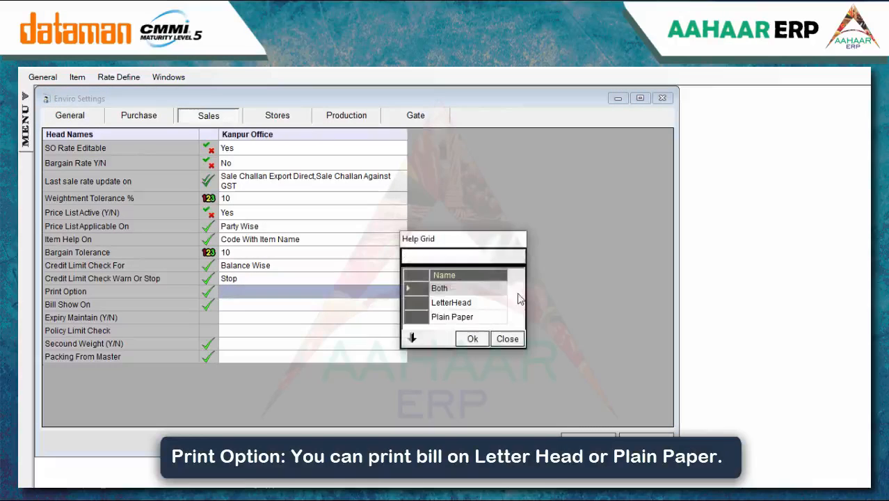
pyautogui.click(470, 317)
pyautogui.click(473, 339)
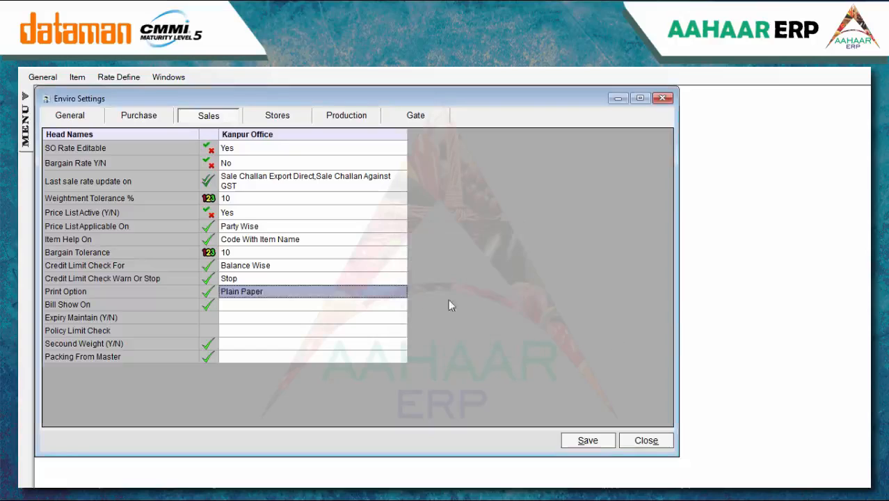
# Set Bill Show On to Party, Expiry Maintain to No and Policy Limit Check to None
pyautogui.press('Down')
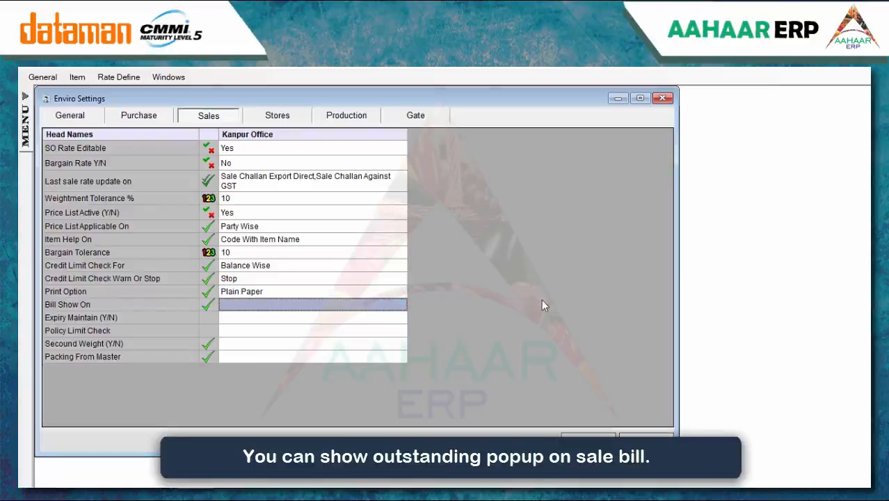
pyautogui.press('Return')
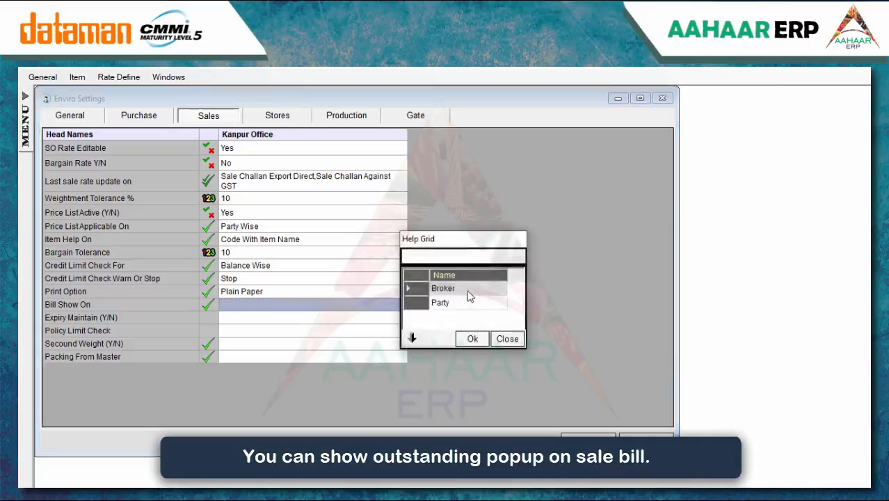
pyautogui.click(466, 302)
pyautogui.click(474, 338)
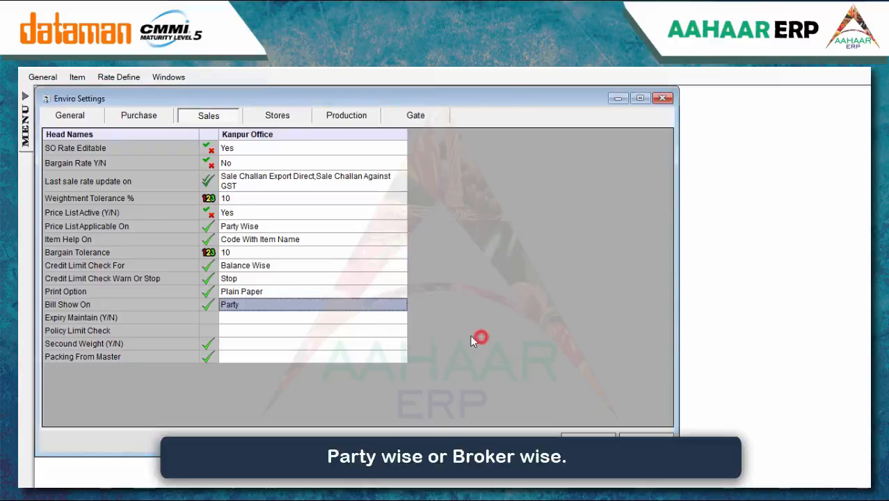
pyautogui.click(295, 318)
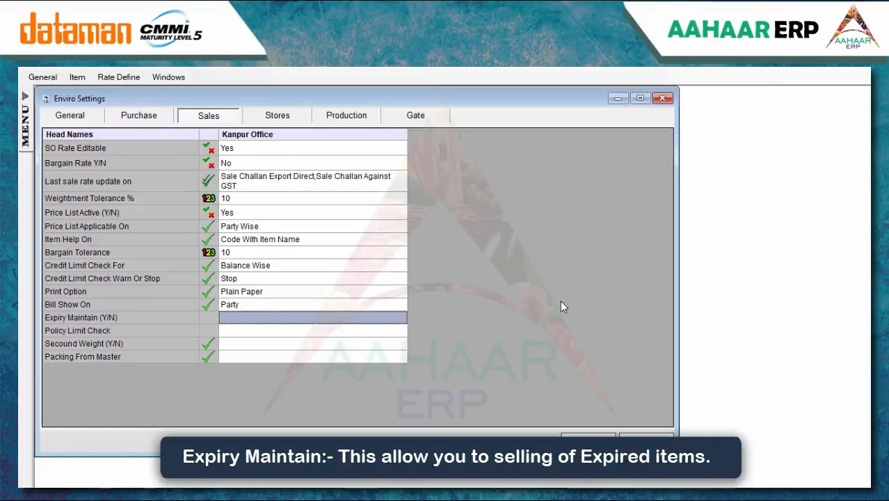
pyautogui.press('Return')
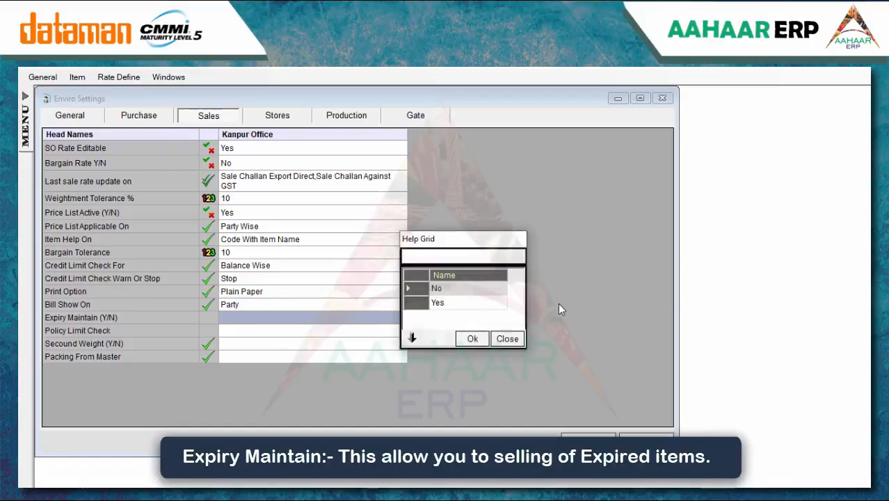
pyautogui.click(462, 290)
pyautogui.click(472, 339)
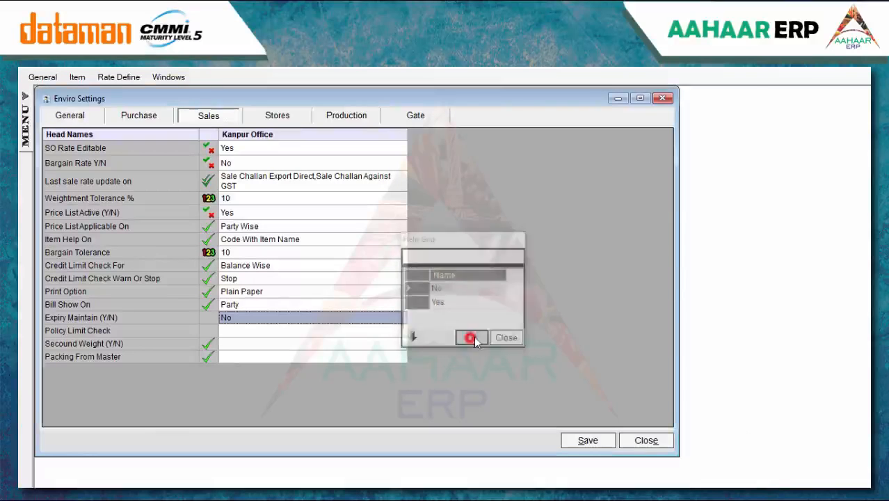
pyautogui.click(338, 331)
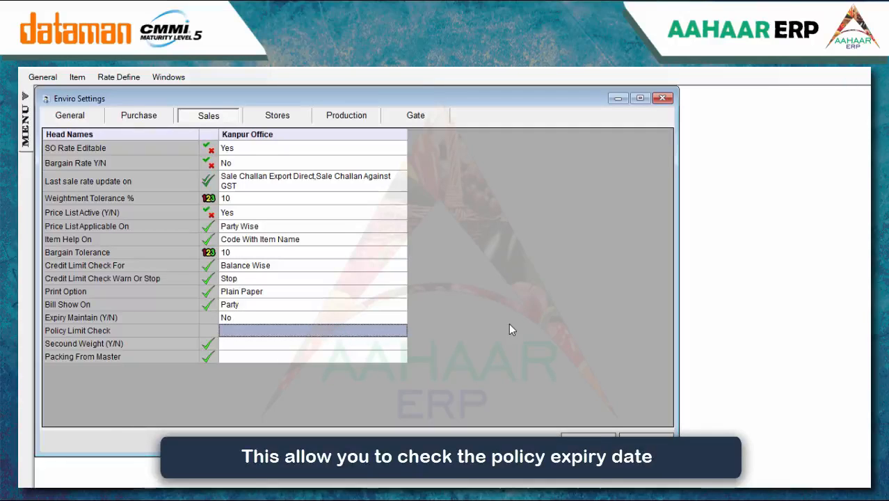
pyautogui.press('Return')
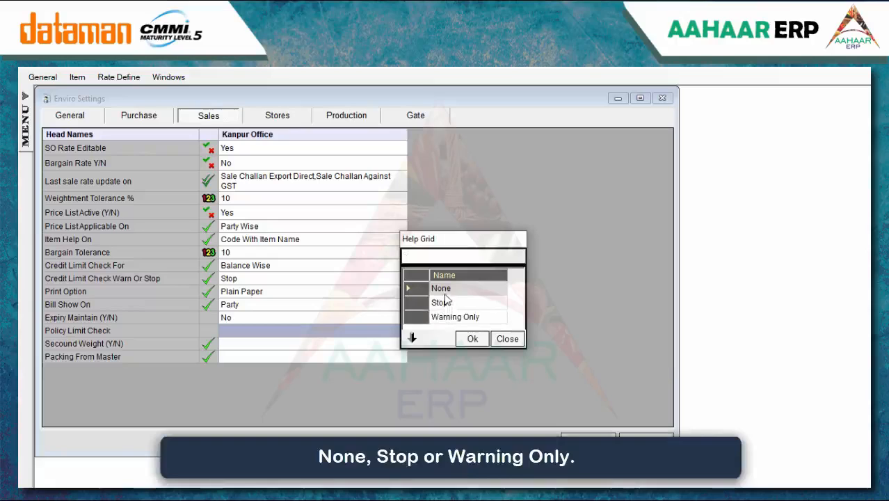
pyautogui.click(472, 339)
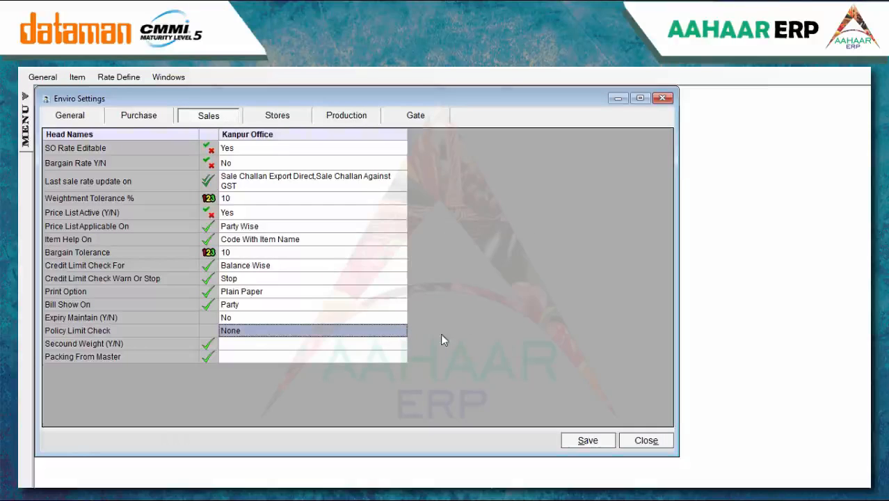
pyautogui.click(393, 342)
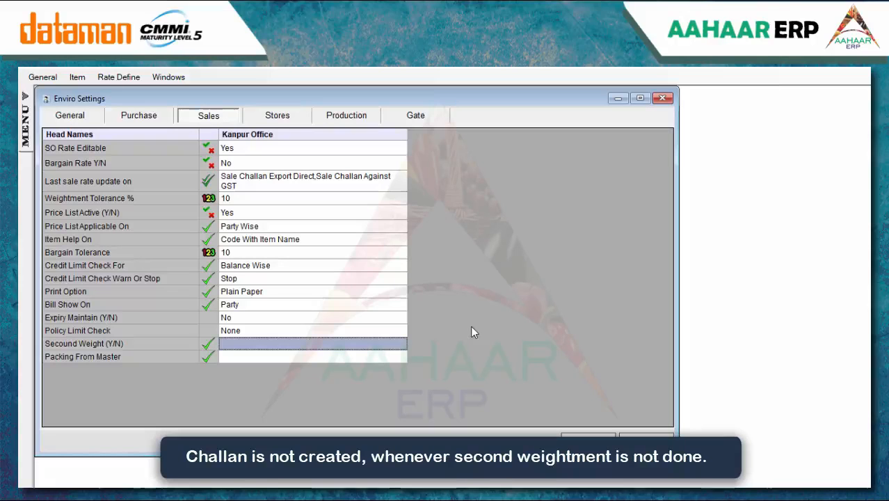
# Set Secound Weight to Yes in the sales environment settings
pyautogui.write('Y')
pyautogui.press('BackSpace')
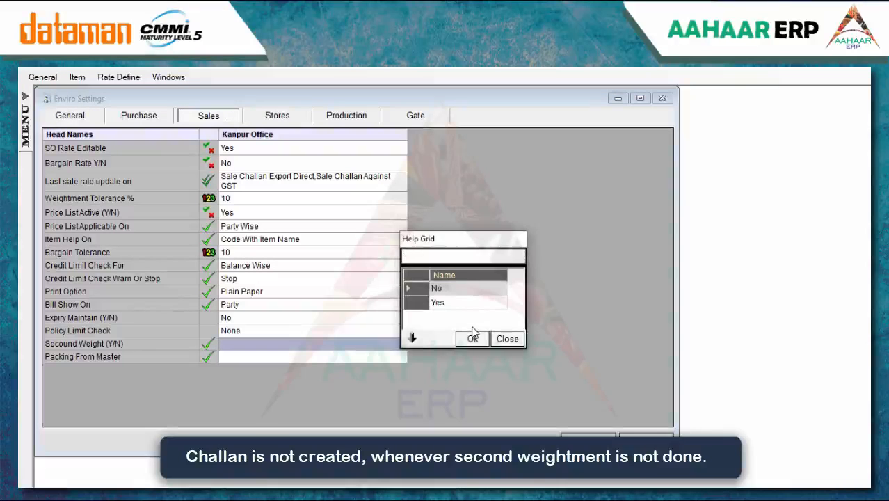
pyautogui.click(438, 303)
pyautogui.click(473, 338)
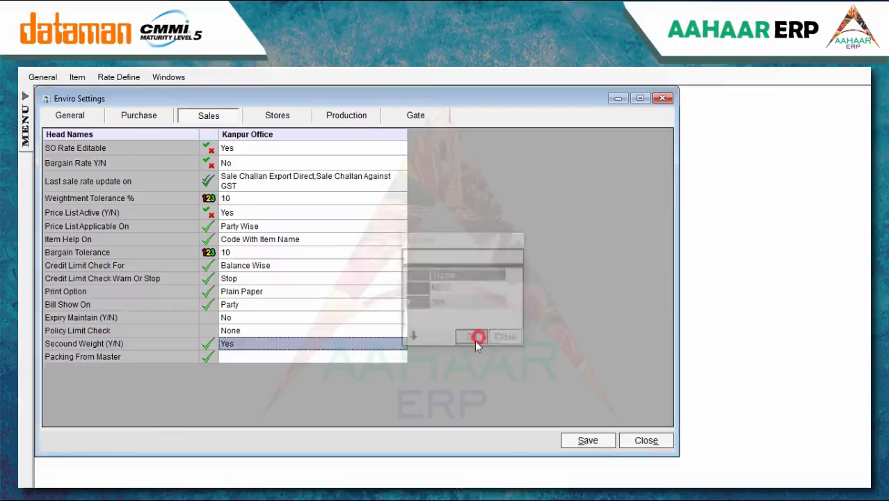
# Set Packing From Master to Yes and save the sales settings
pyautogui.click(362, 356)
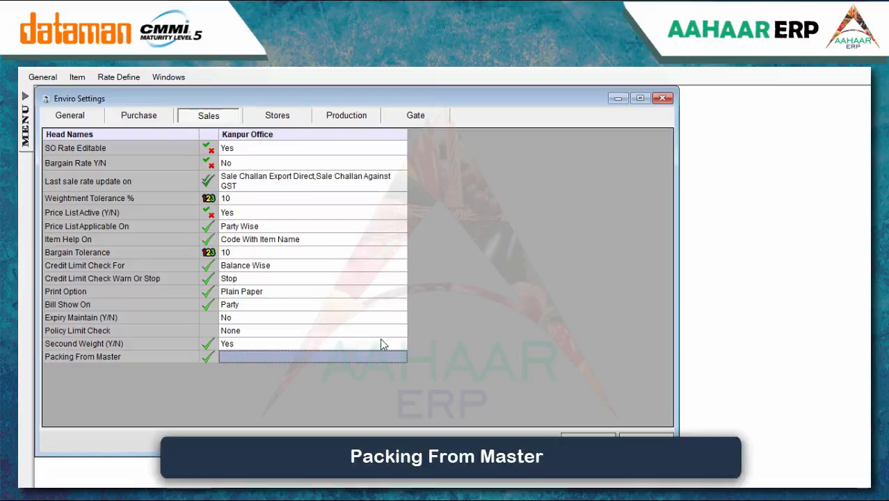
pyautogui.doubleClick(376, 348)
pyautogui.click(439, 302)
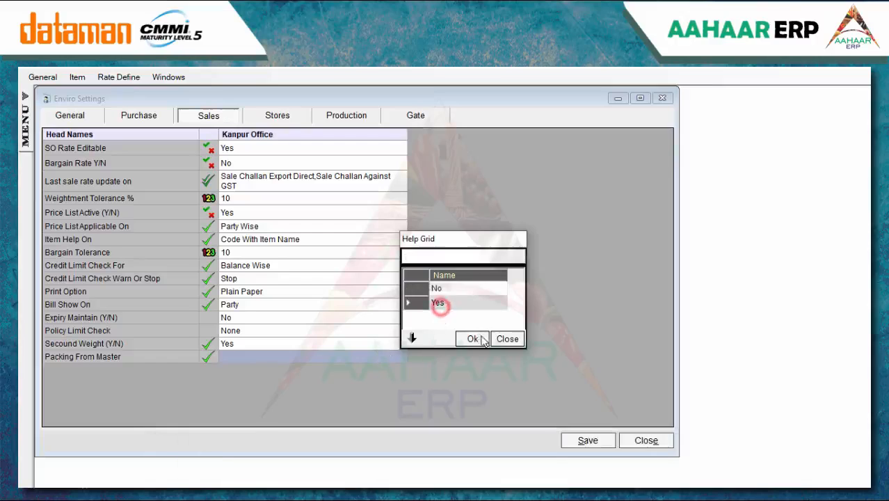
pyautogui.click(472, 339)
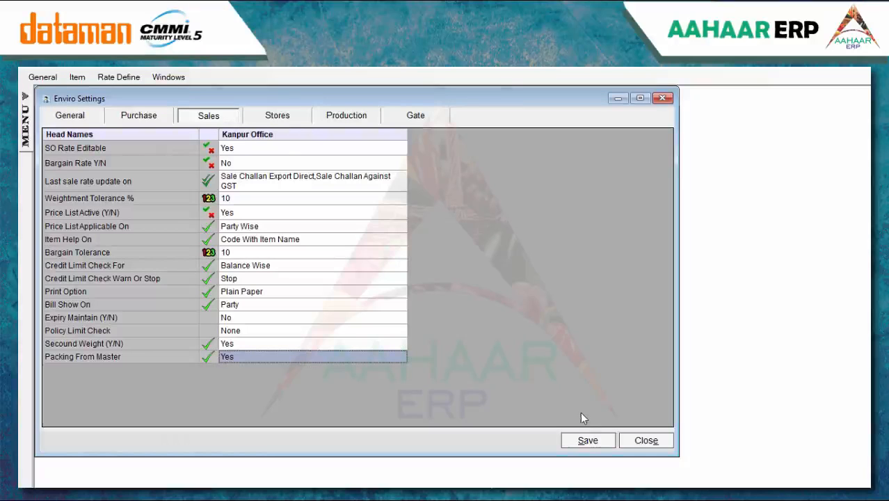
pyautogui.click(590, 438)
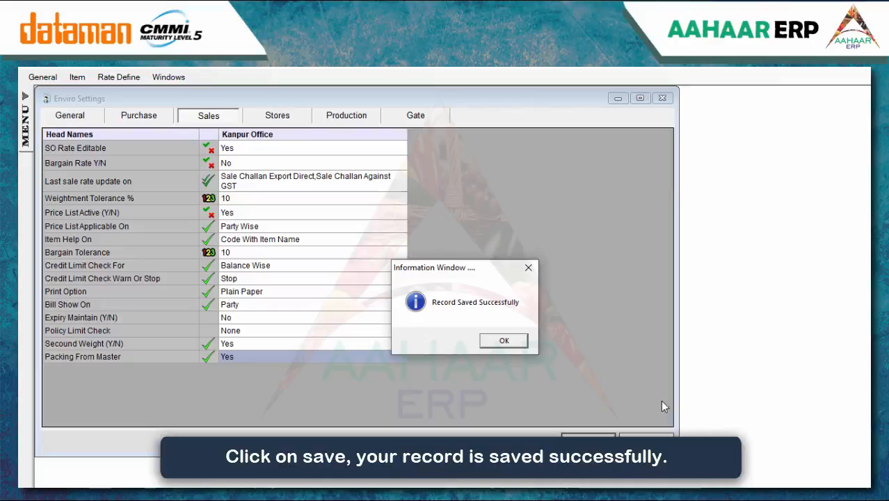
pyautogui.click(503, 342)
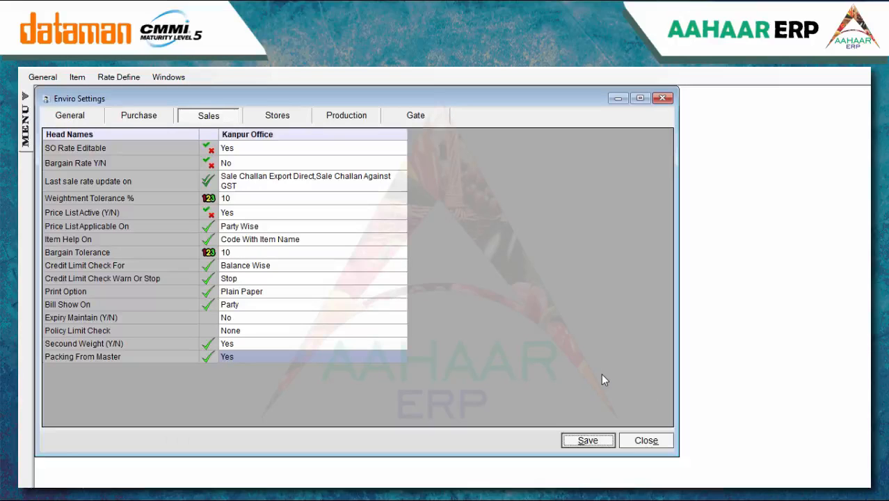
# On the Stores settings, set Allow Negative Stock to Yes
pyautogui.click(276, 117)
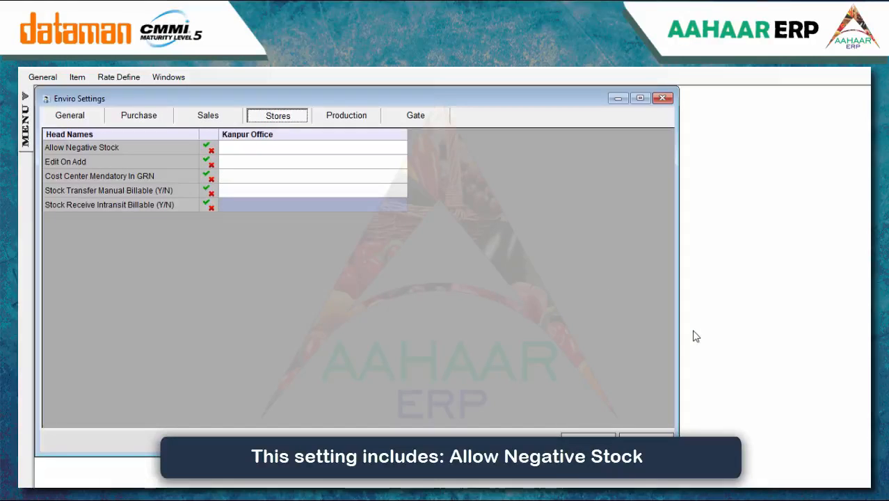
pyautogui.click(362, 149)
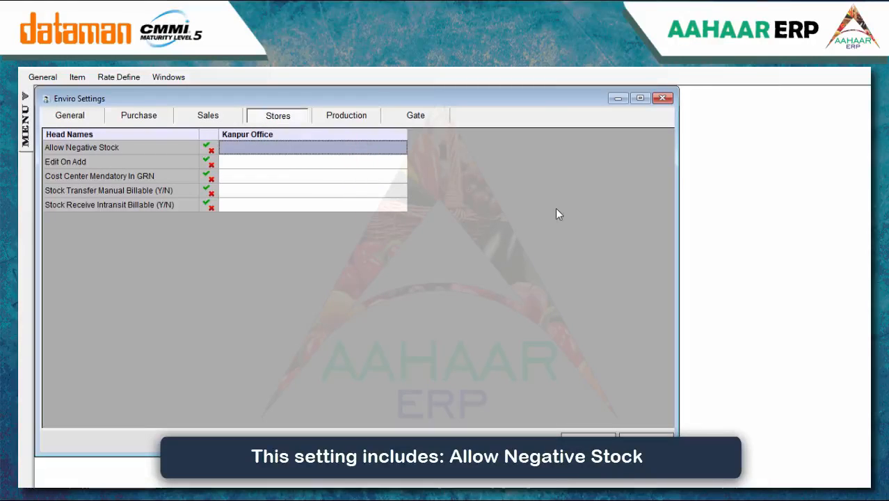
pyautogui.write('Y')
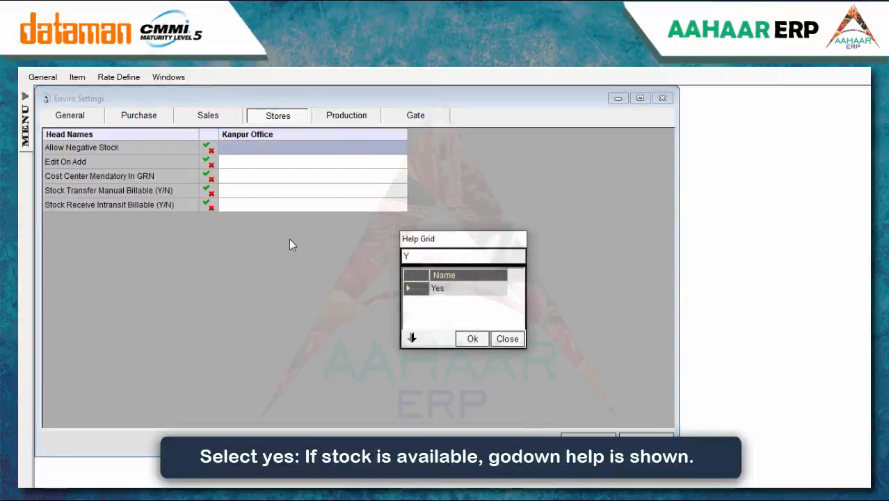
pyautogui.press('BackSpace')
pyautogui.click(438, 304)
pyautogui.click(485, 338)
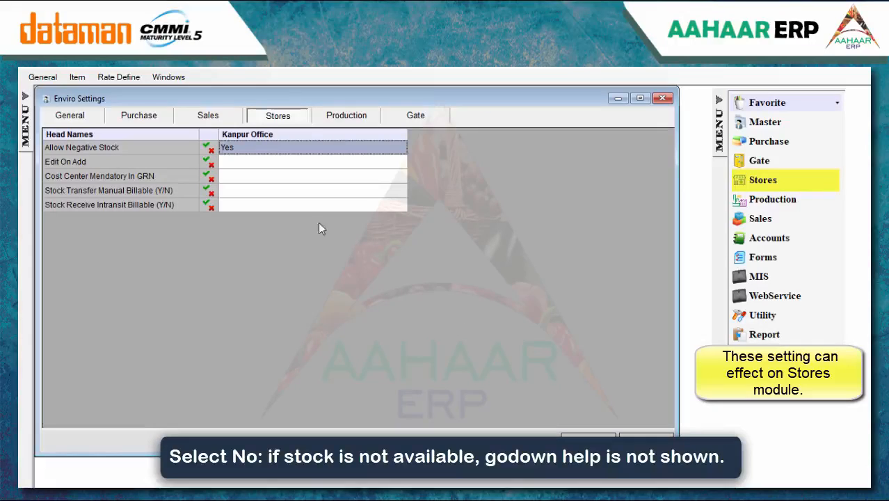
# Set Edit On Add and Cost Center Mandatory In GRN to No
pyautogui.click(242, 167)
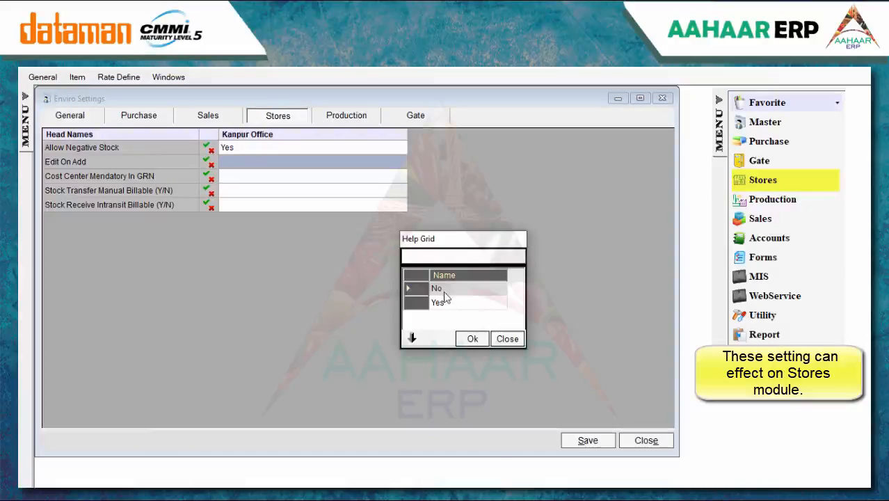
pyautogui.click(472, 339)
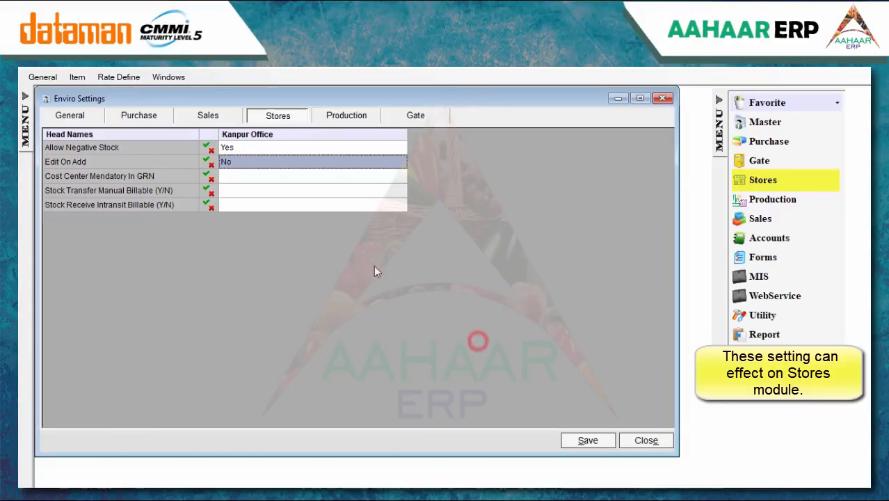
pyautogui.click(277, 178)
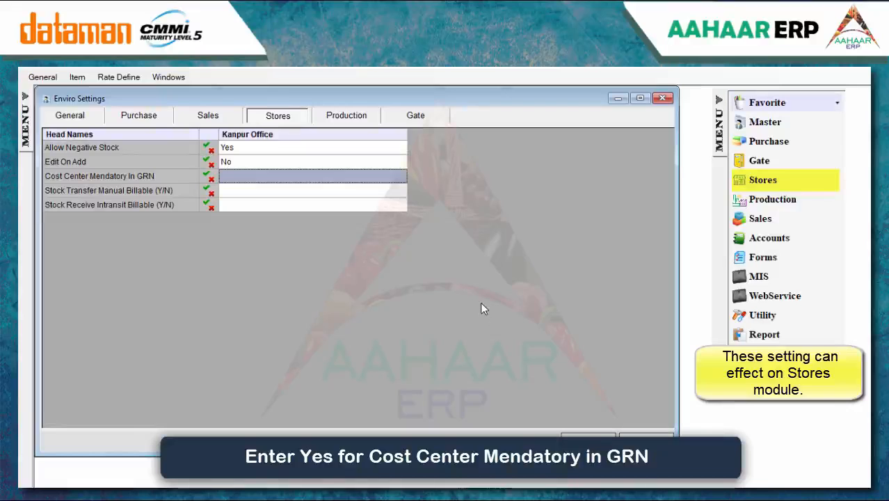
pyautogui.write('N')
pyautogui.press('BackSpace')
pyautogui.click(463, 293)
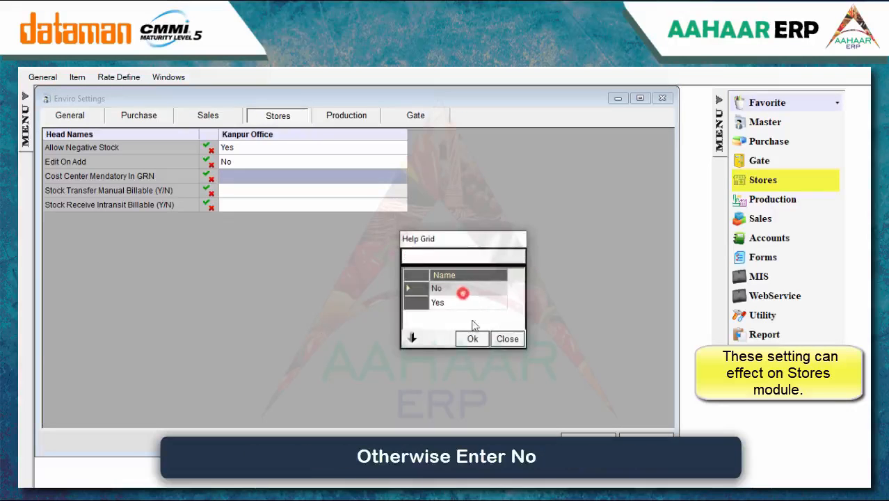
pyautogui.click(473, 339)
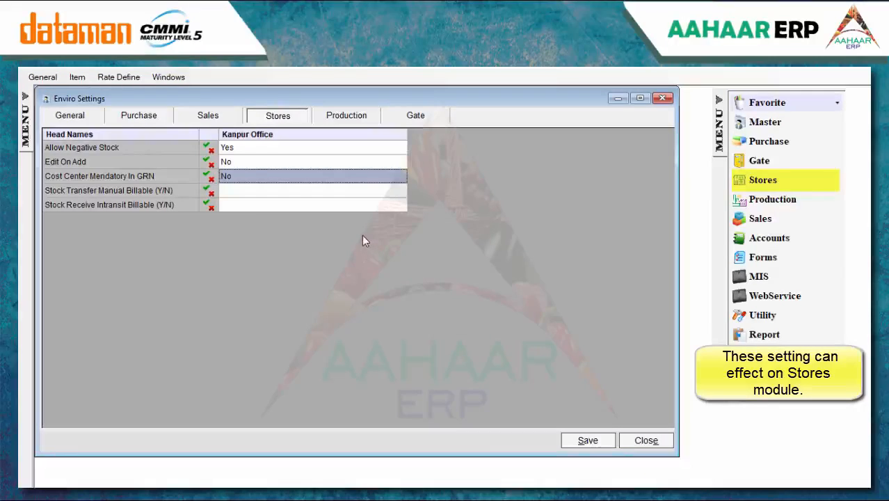
pyautogui.click(320, 192)
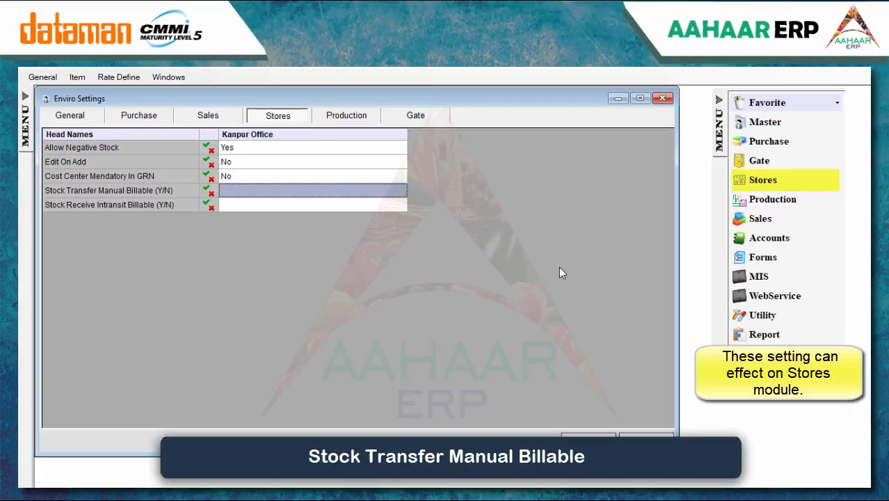
# Set Stock Transfer Manual Billable and Stock Receive Intransit Billable to Yes
pyautogui.press('Return')
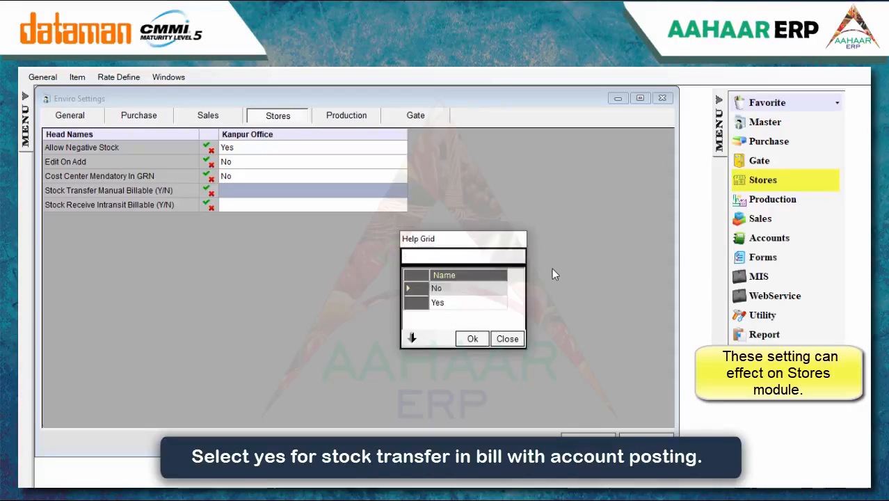
pyautogui.click(437, 302)
pyautogui.click(463, 337)
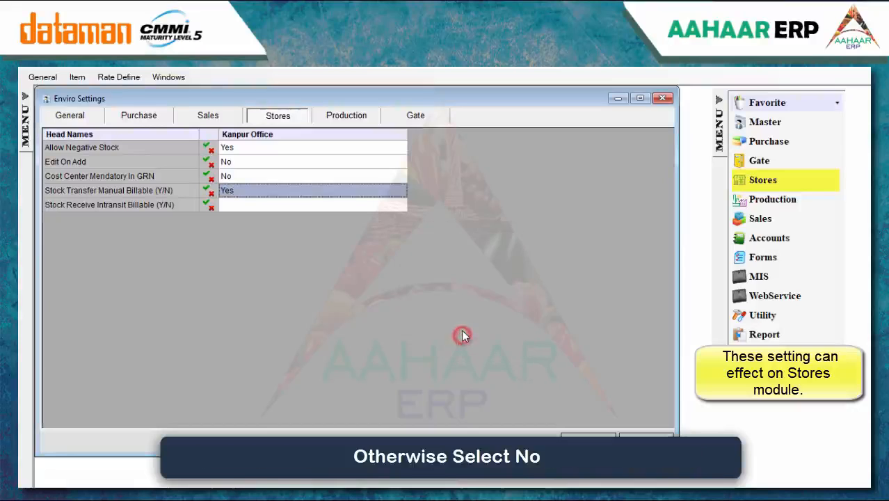
pyautogui.click(332, 205)
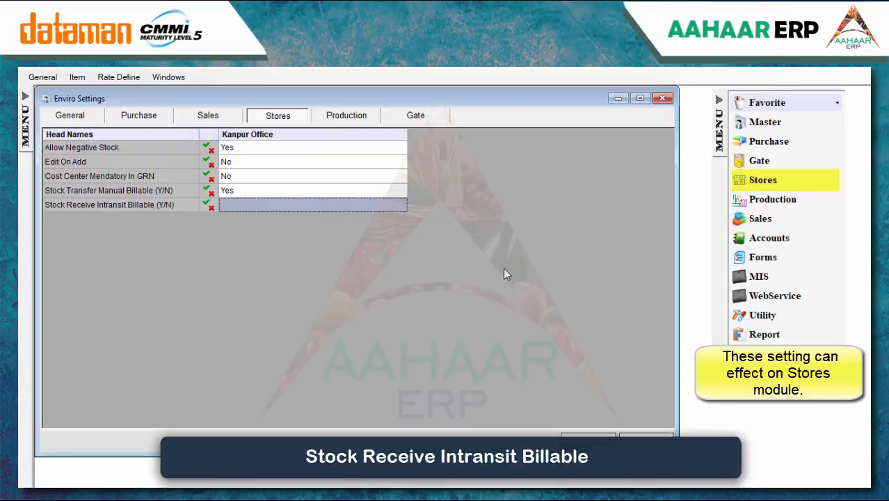
pyautogui.press('Return')
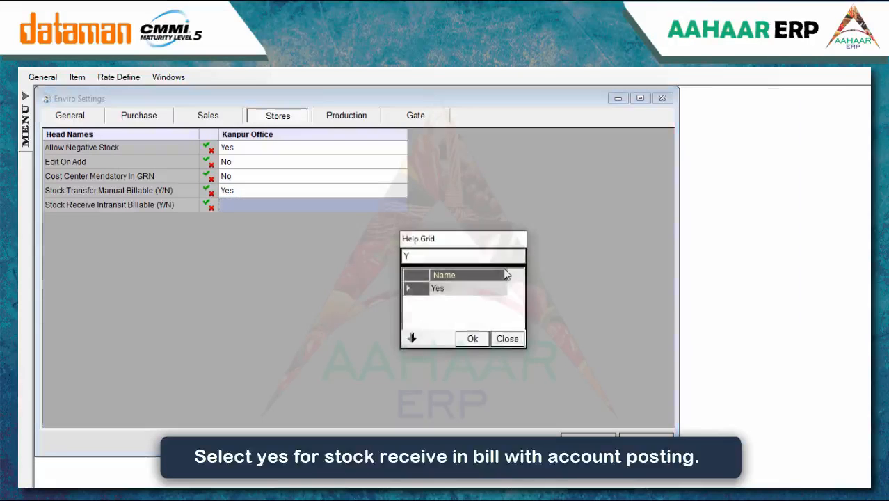
pyautogui.click(473, 301)
pyautogui.click(473, 338)
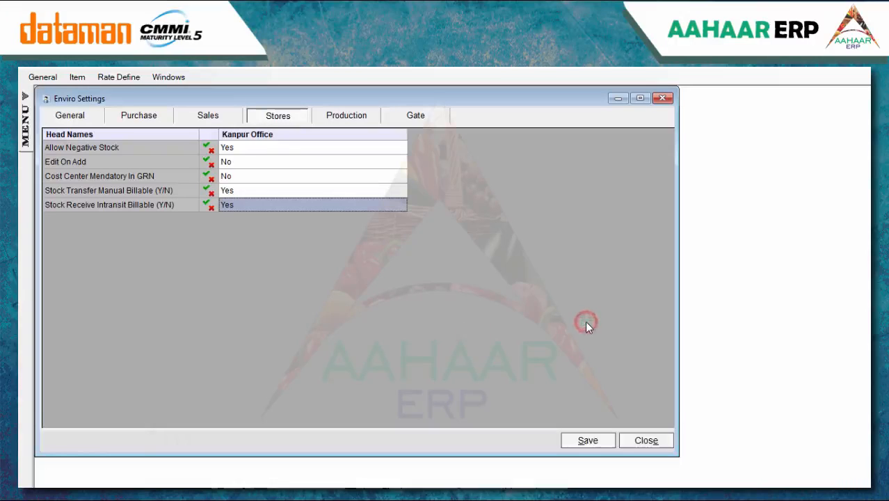
# Save the Stores settings and bring up the Production settings
pyautogui.click(588, 435)
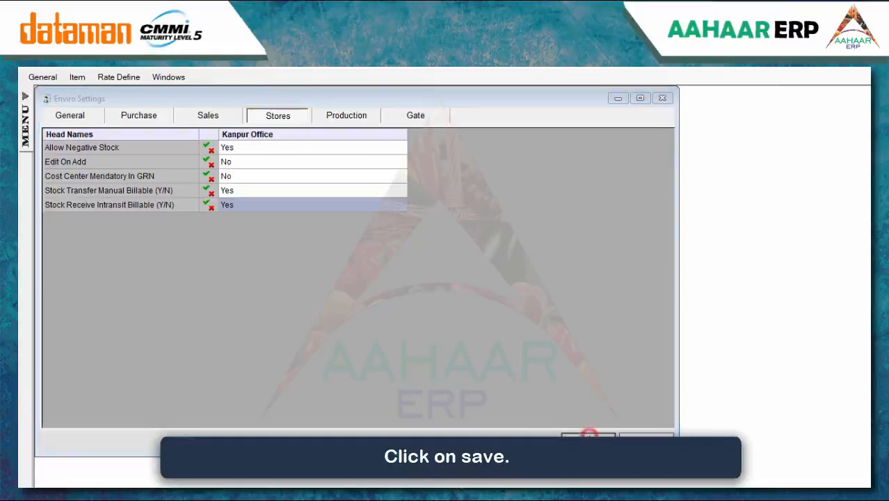
pyautogui.click(526, 345)
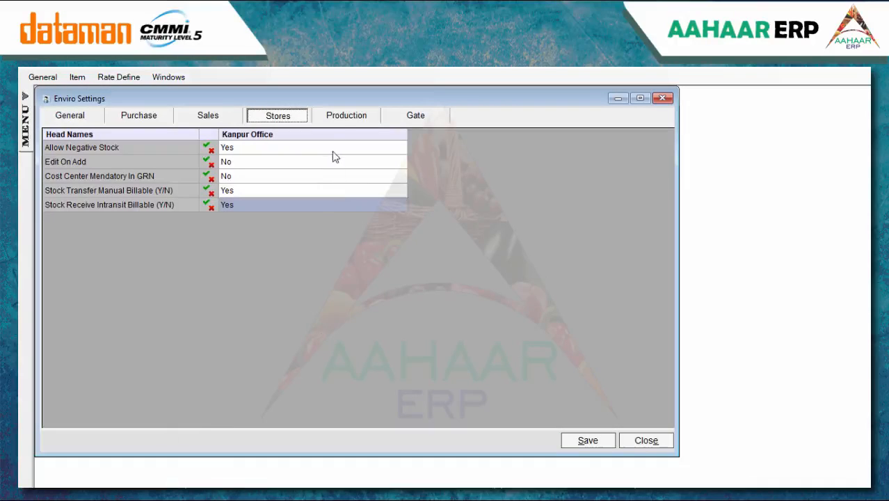
pyautogui.click(343, 118)
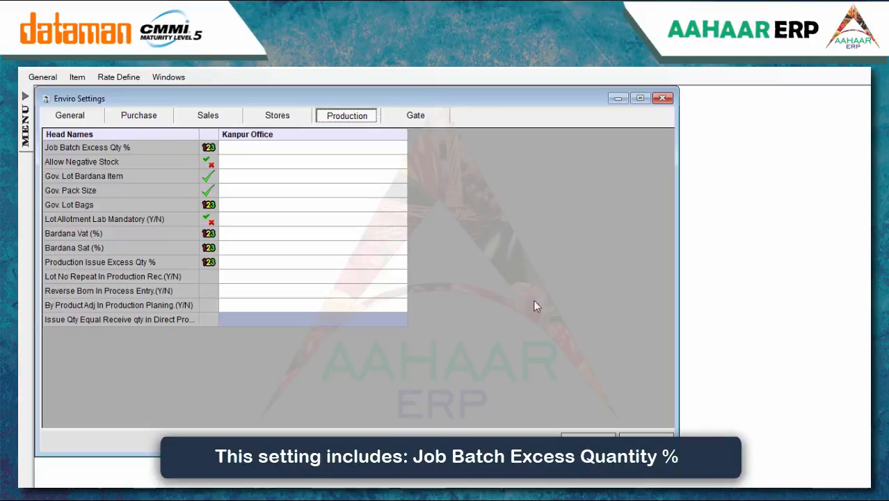
# Set Job Batch Excess Qty % to 20 and Allow Negative Stock to No
pyautogui.click(278, 146)
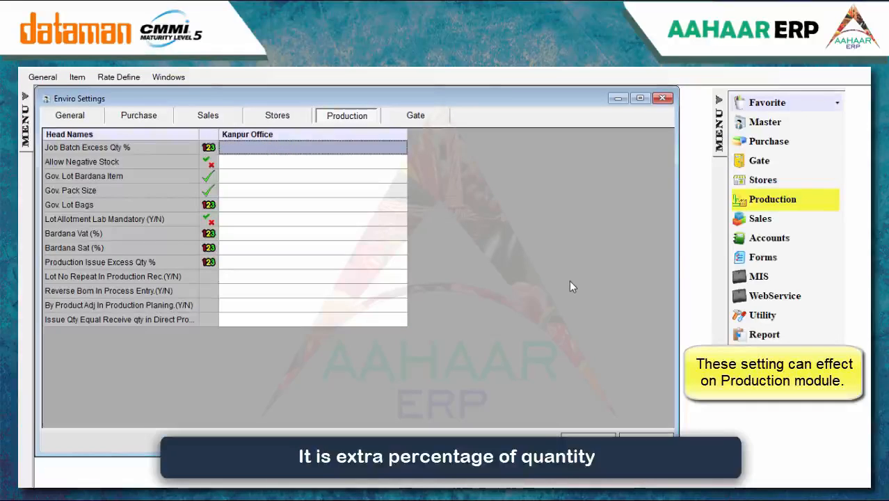
pyautogui.write('20')
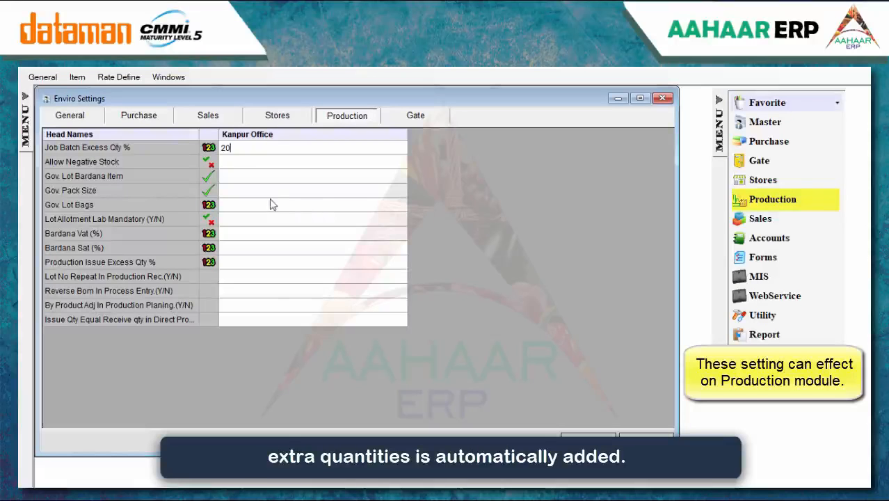
pyautogui.click(252, 167)
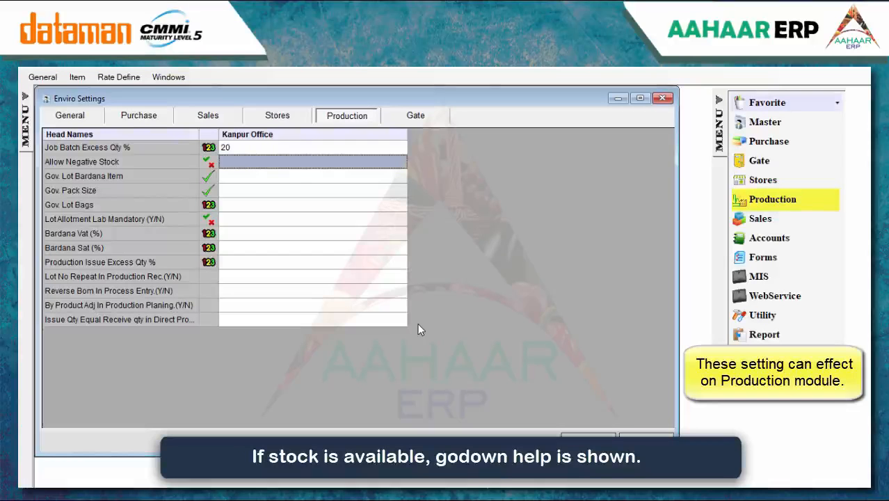
pyautogui.write('N')
pyautogui.press('BackSpace')
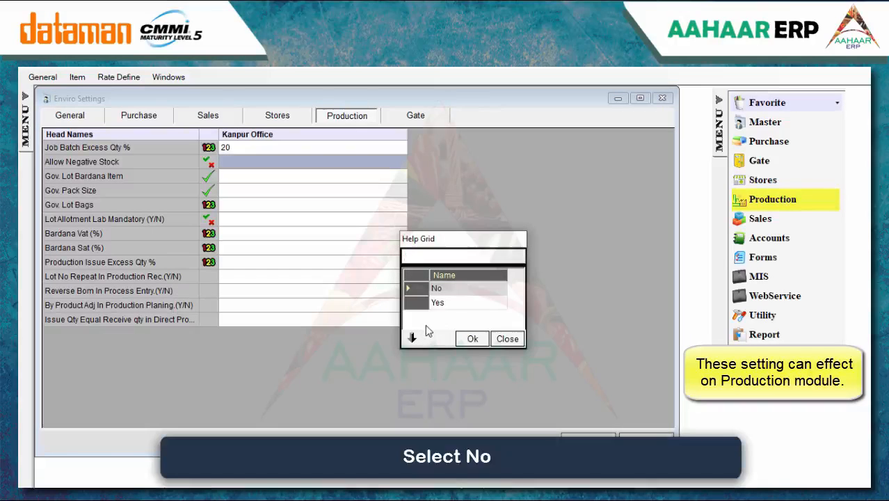
pyautogui.click(445, 285)
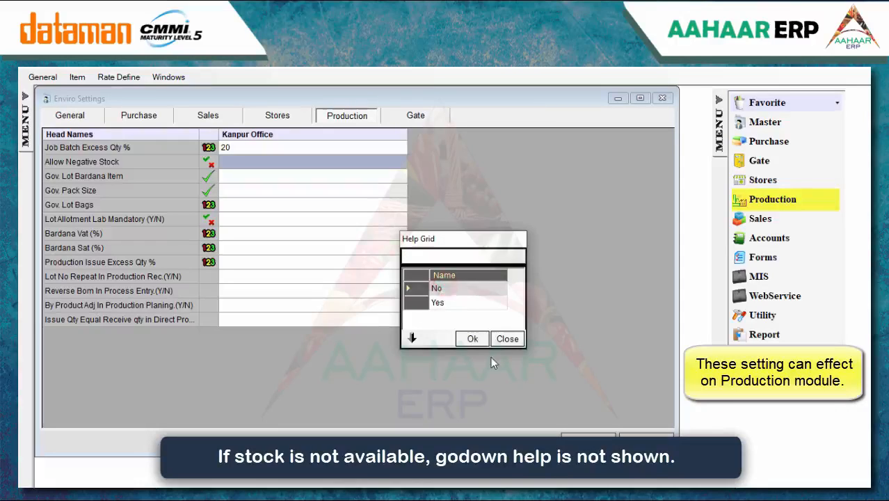
pyautogui.click(472, 339)
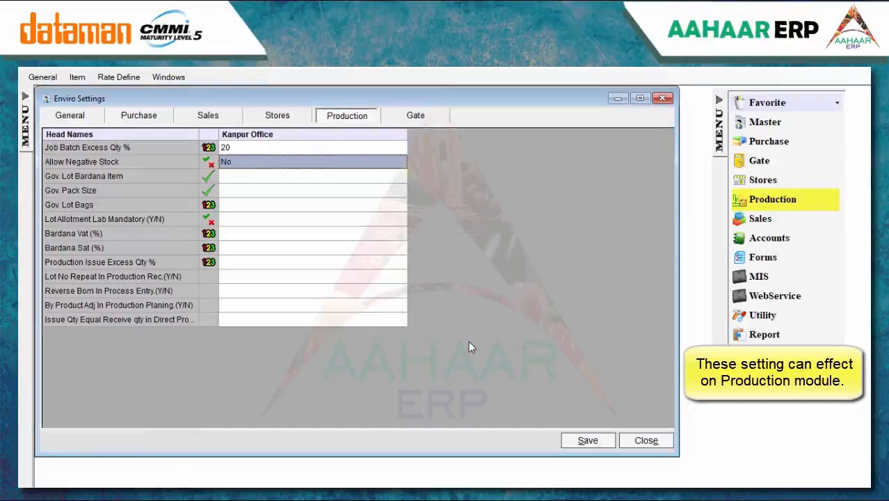
# Set the Gov. Lot bardana item to Jute Bag, pack size 50 KG, and 10 bags
pyautogui.click(261, 175)
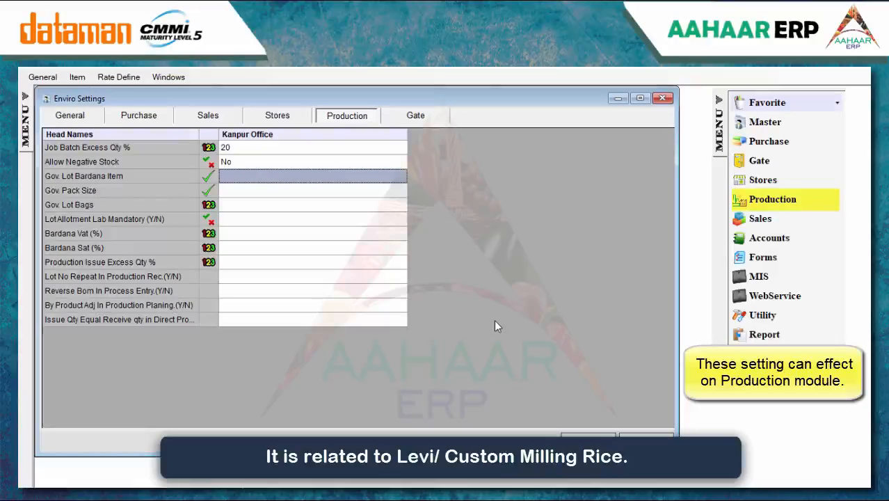
pyautogui.press('Return')
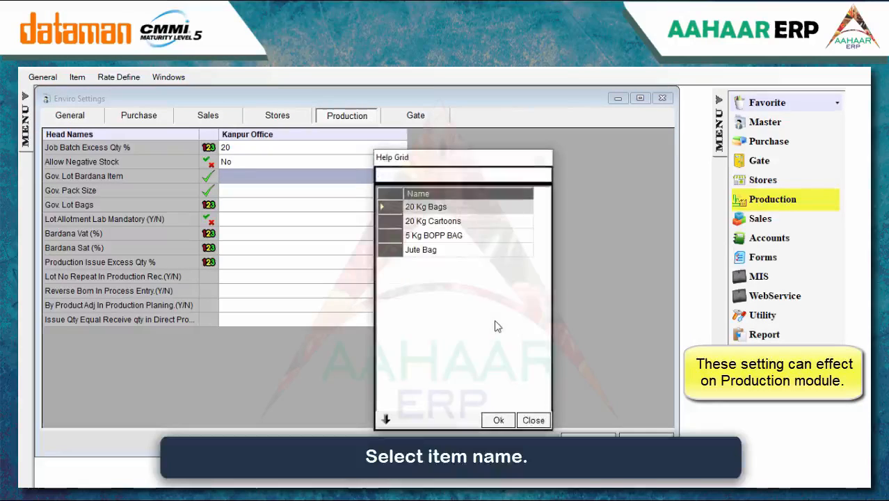
pyautogui.click(440, 250)
pyautogui.click(498, 420)
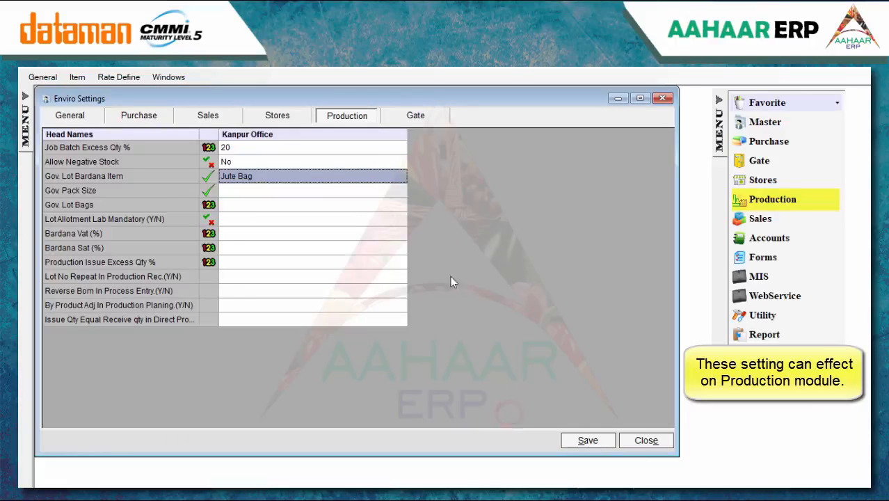
pyautogui.click(309, 189)
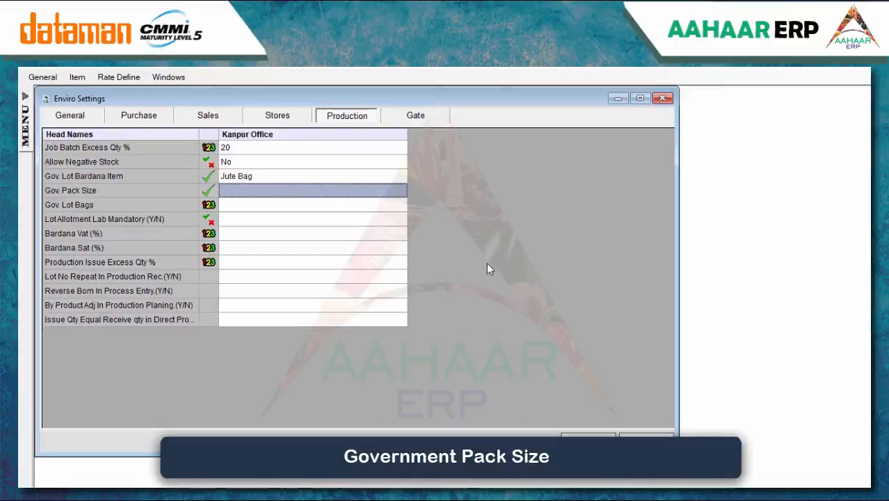
pyautogui.press('Return')
pyautogui.click(477, 278)
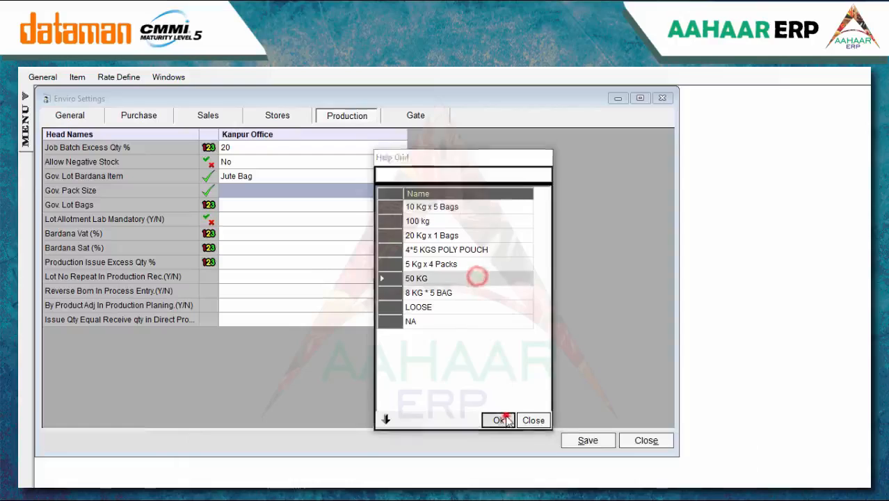
pyautogui.click(498, 420)
pyautogui.click(313, 205)
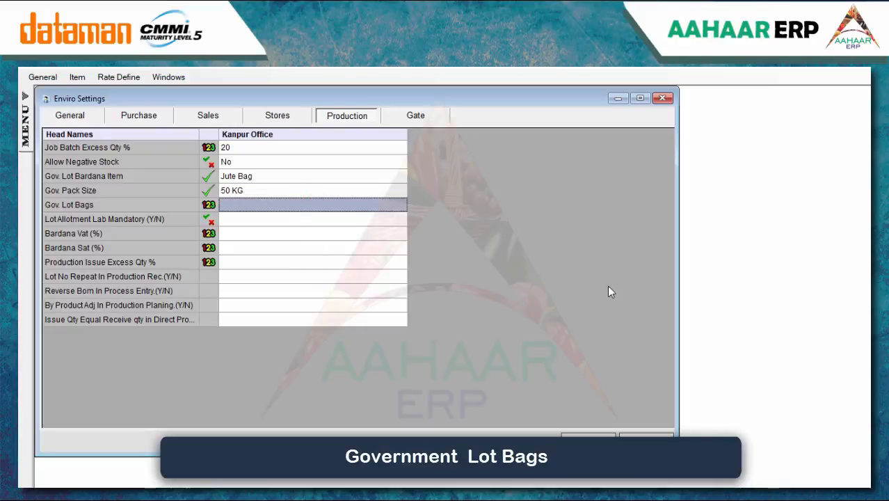
pyautogui.write('10')
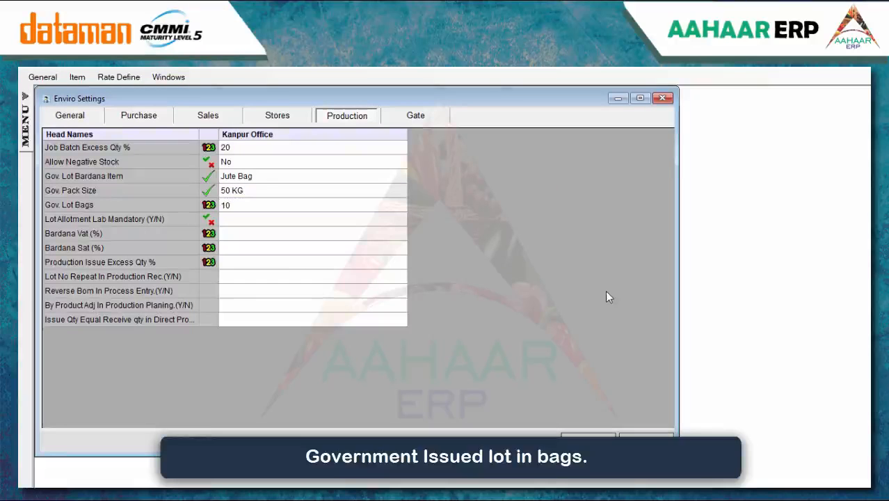
# Set Lot Allotment Lab Mandatory to No, Bardana Vat and Sat to 0, and Issue Excess Qty % to 20
pyautogui.click(372, 219)
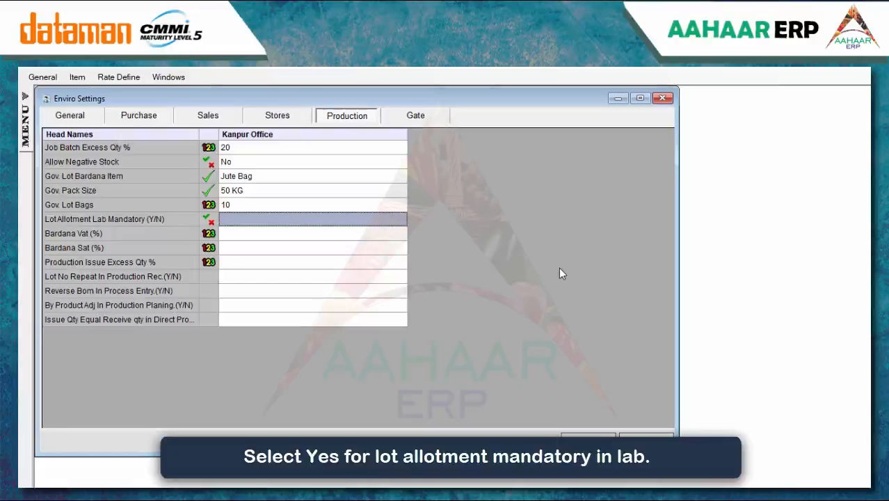
pyautogui.press('Return')
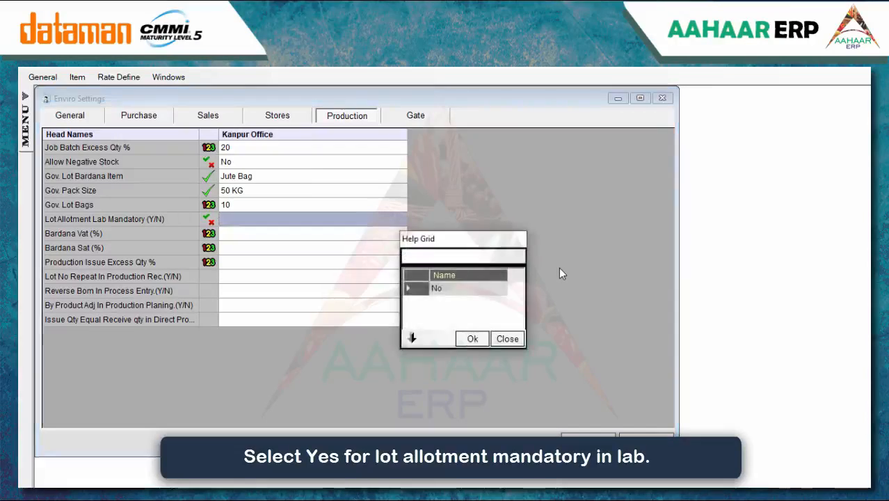
pyautogui.click(484, 286)
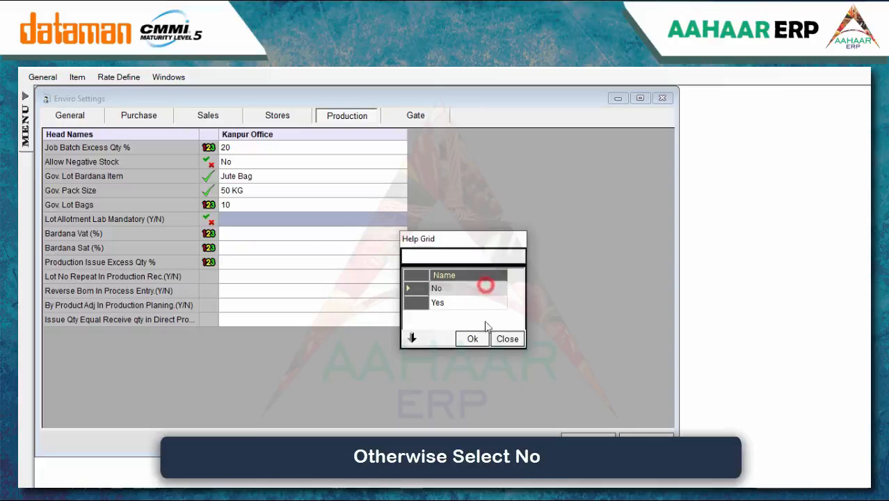
pyautogui.click(486, 338)
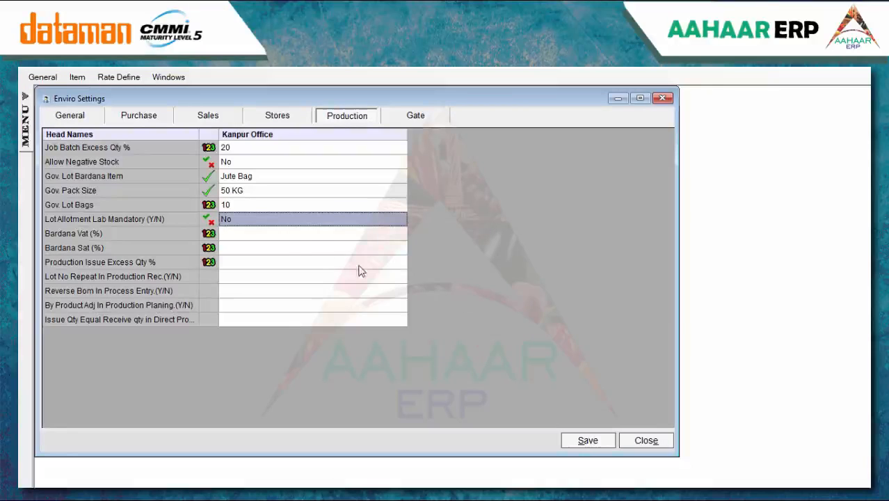
pyautogui.click(283, 233)
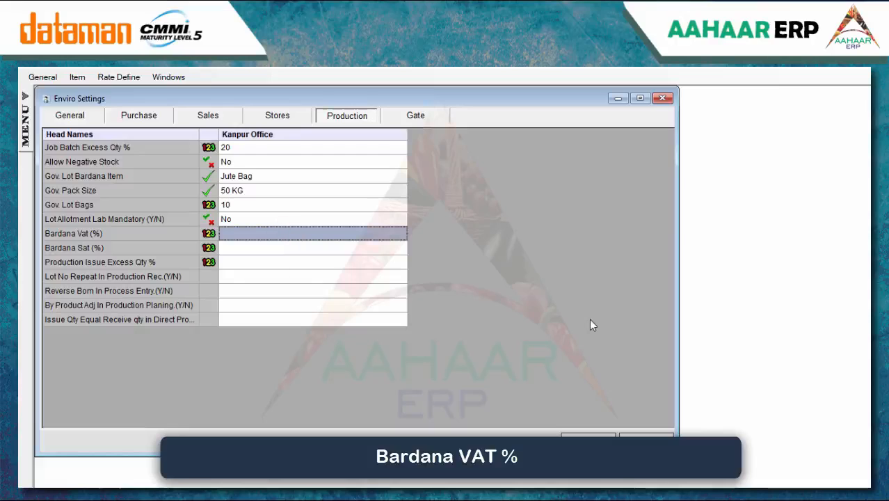
pyautogui.write('0')
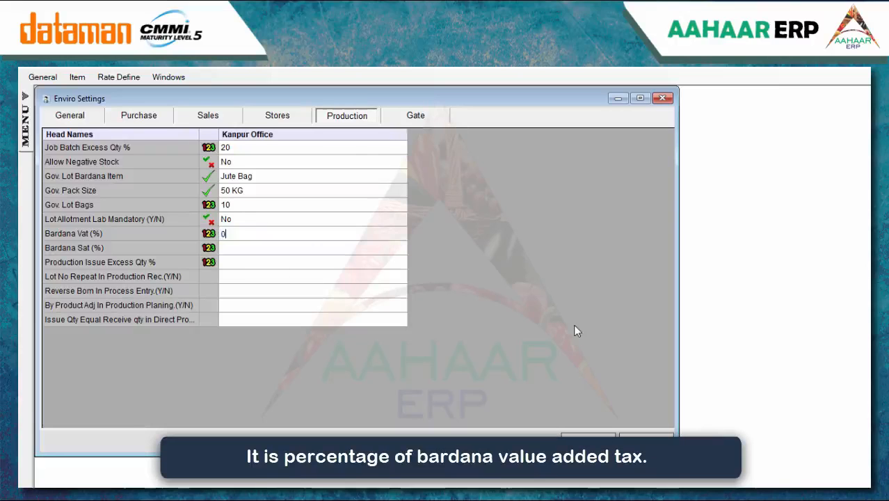
pyautogui.click(337, 249)
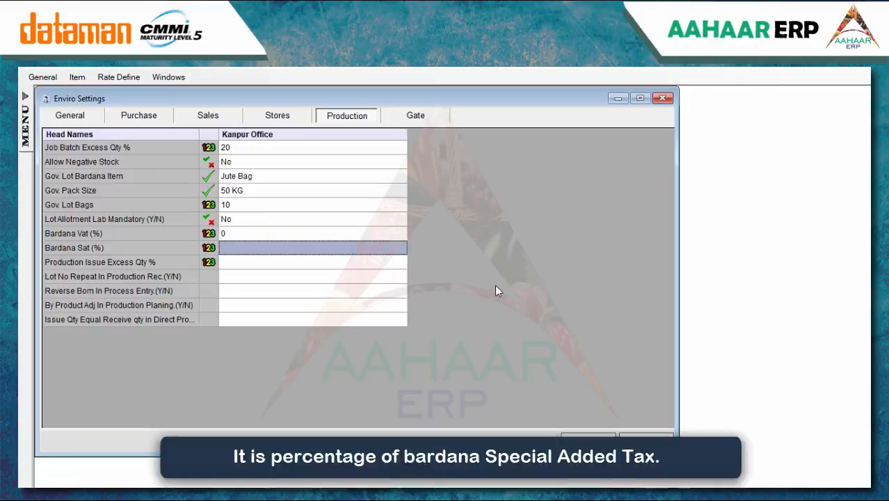
pyautogui.write('0')
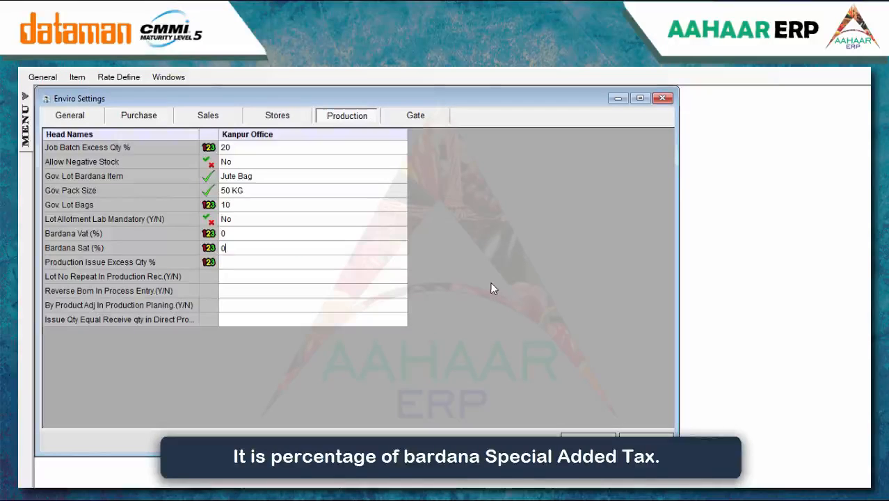
pyautogui.click(356, 263)
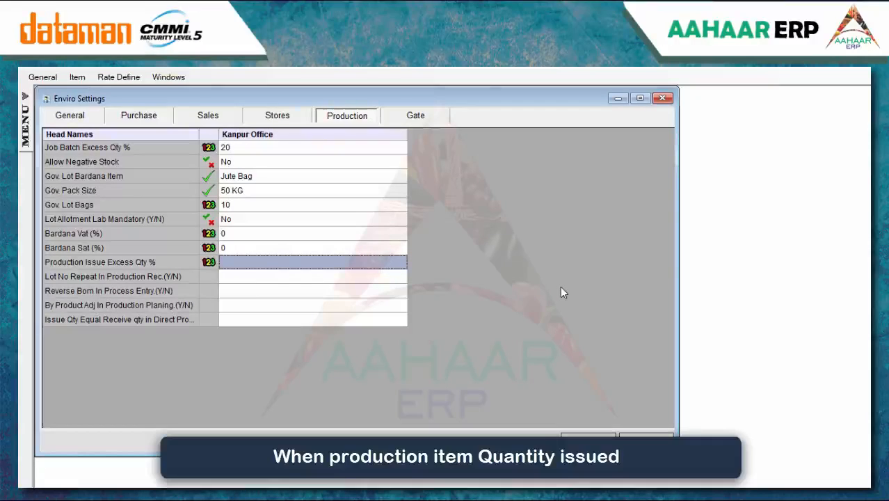
pyautogui.write('20')
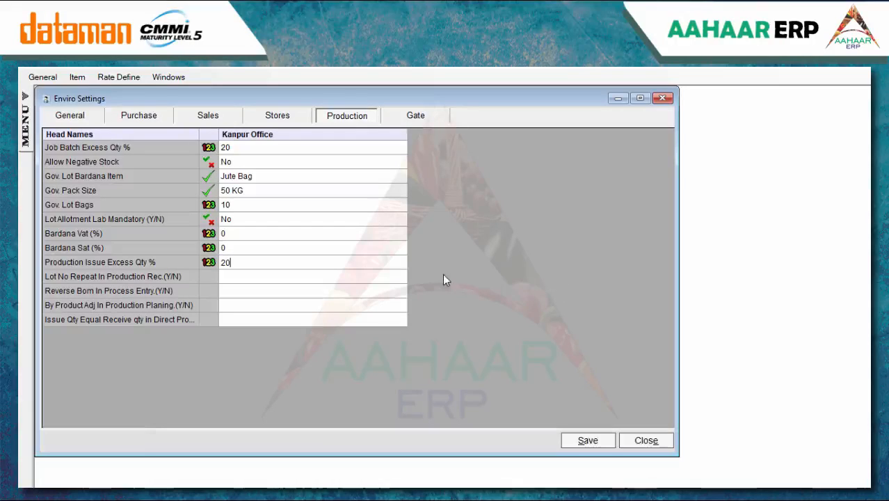
# Set Lot No Repeat and Reverse Bom In Process Entry to Yes
pyautogui.click(369, 276)
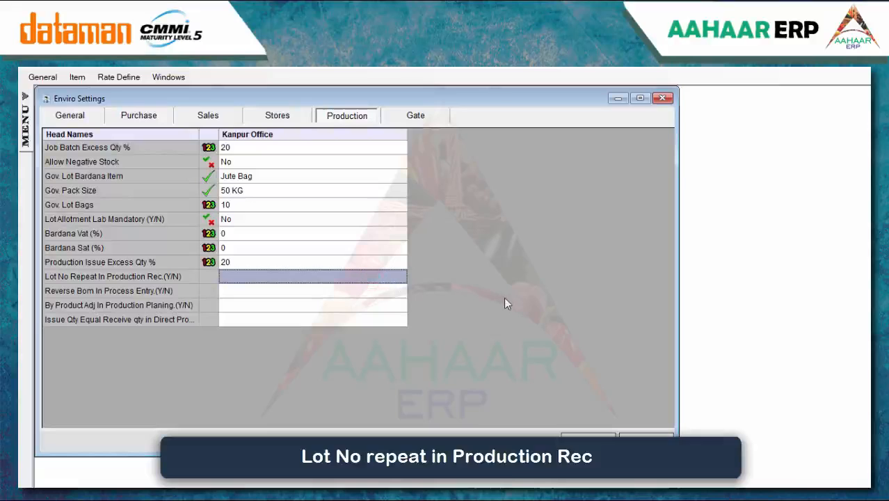
pyautogui.press('Return')
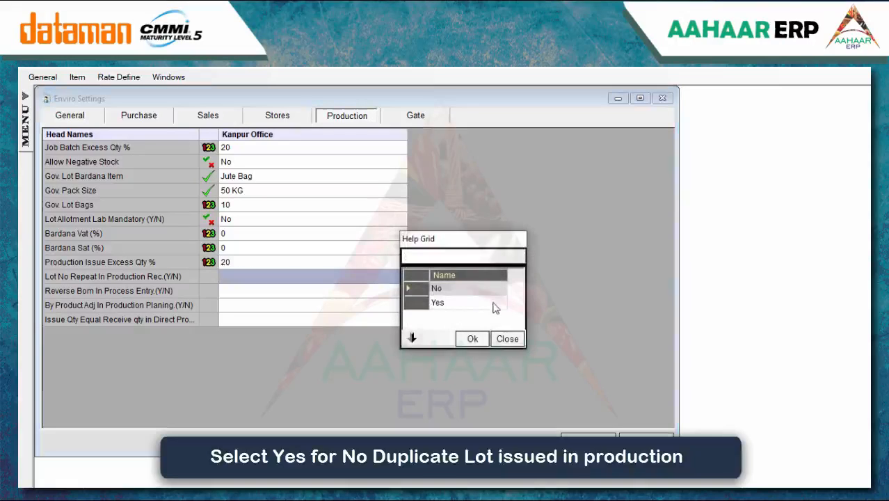
pyautogui.click(462, 302)
pyautogui.click(472, 338)
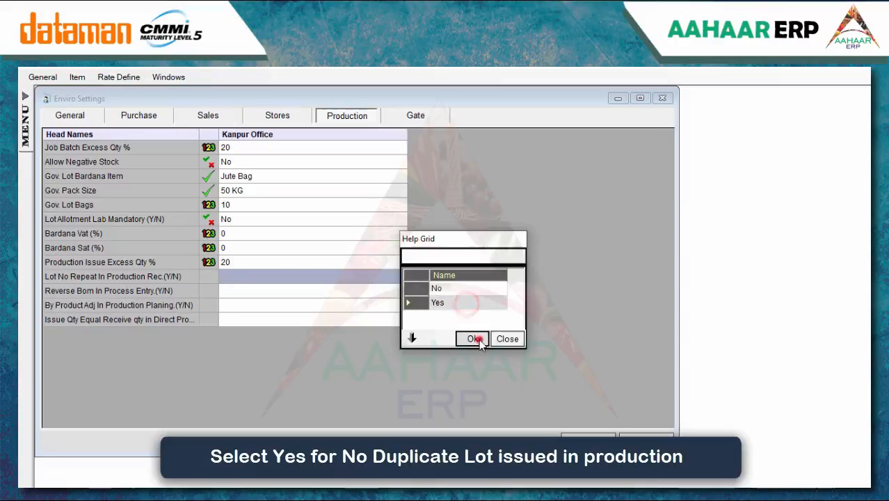
pyautogui.click(369, 291)
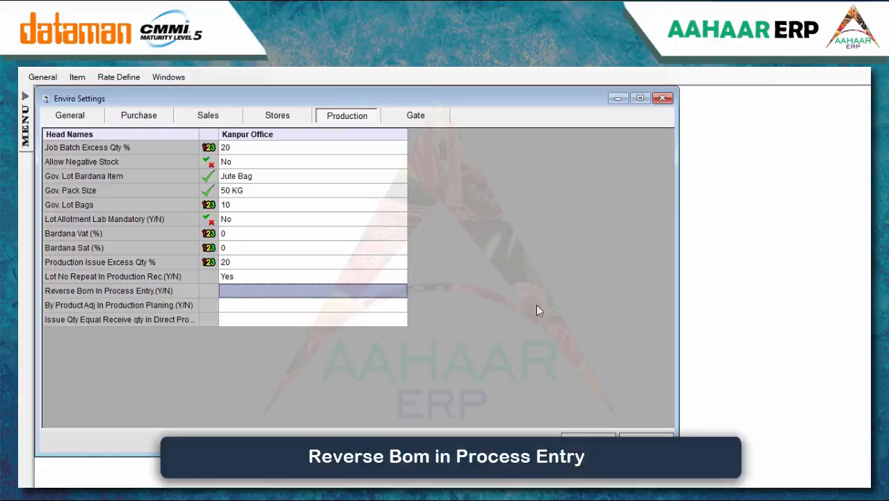
pyautogui.press('Return')
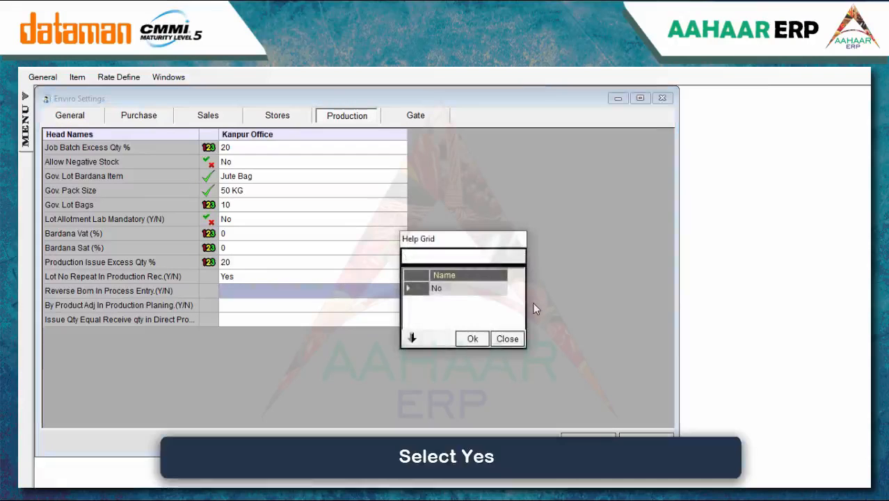
pyautogui.click(462, 302)
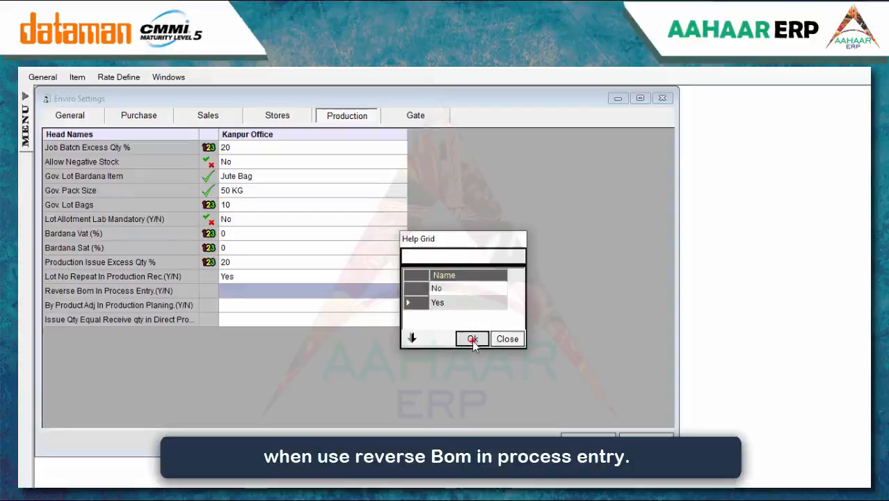
pyautogui.click(472, 338)
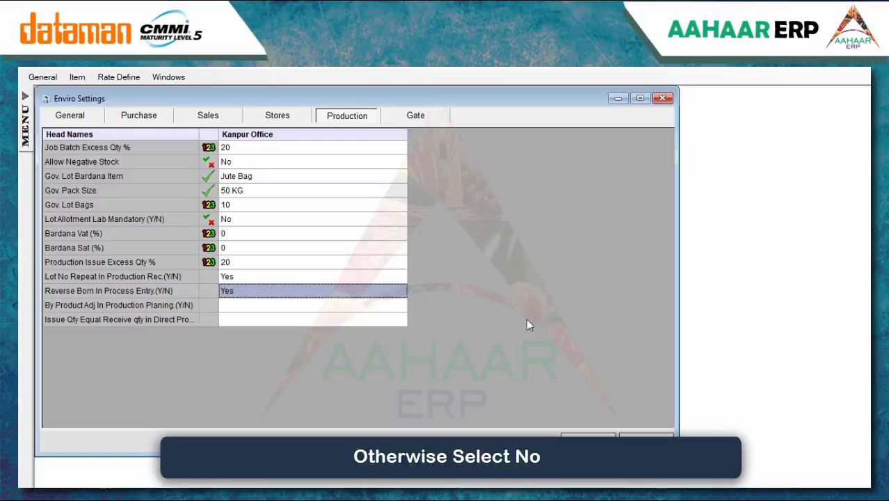
# Set By Product Adj to Yes, Issue Qty Equal Receive to Packing Entry, and save
pyautogui.click(387, 303)
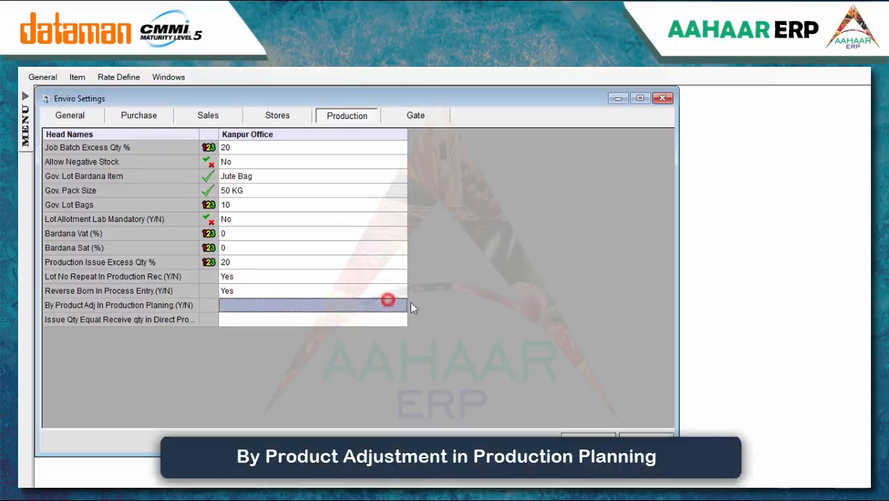
pyautogui.press('Return')
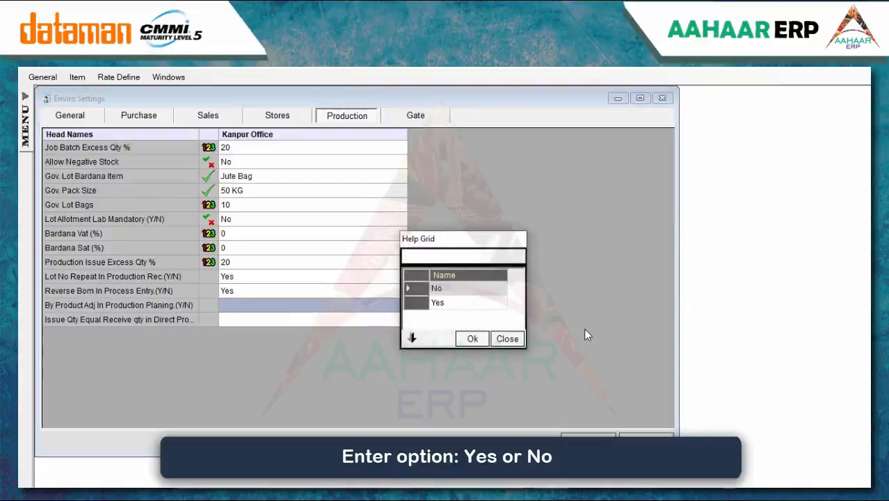
pyautogui.click(455, 304)
pyautogui.click(473, 338)
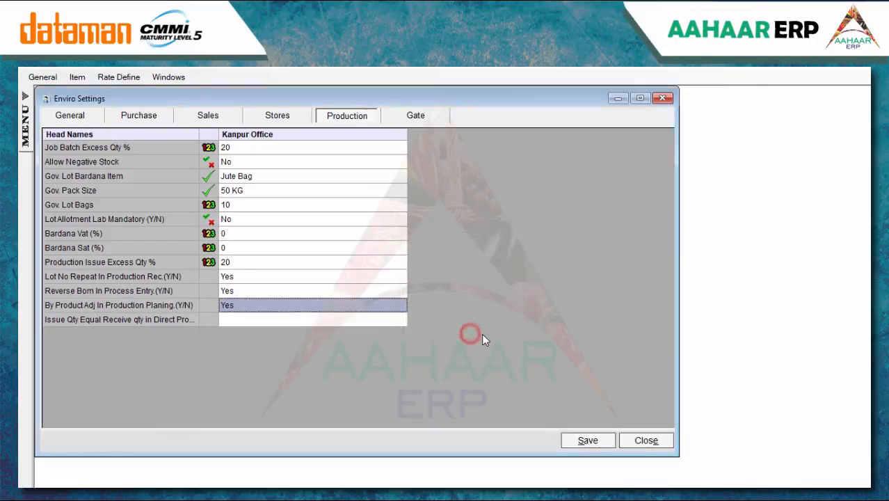
pyautogui.click(357, 321)
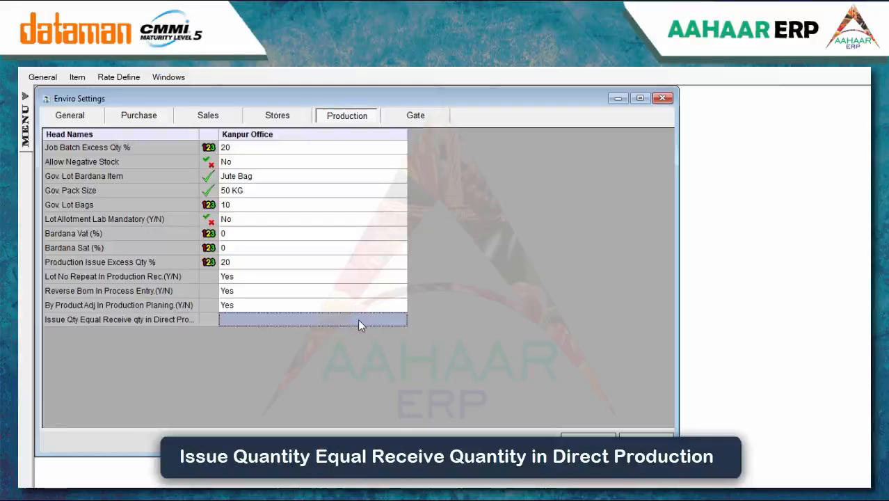
pyautogui.press('Return')
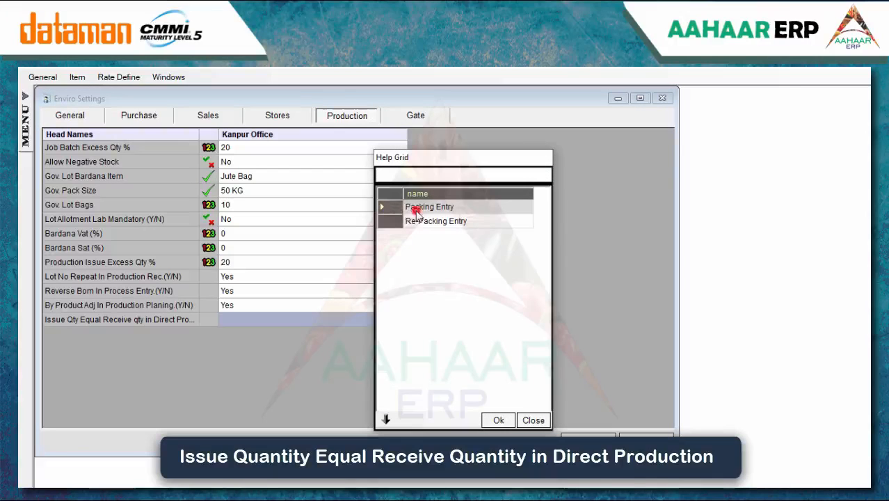
pyautogui.click(490, 421)
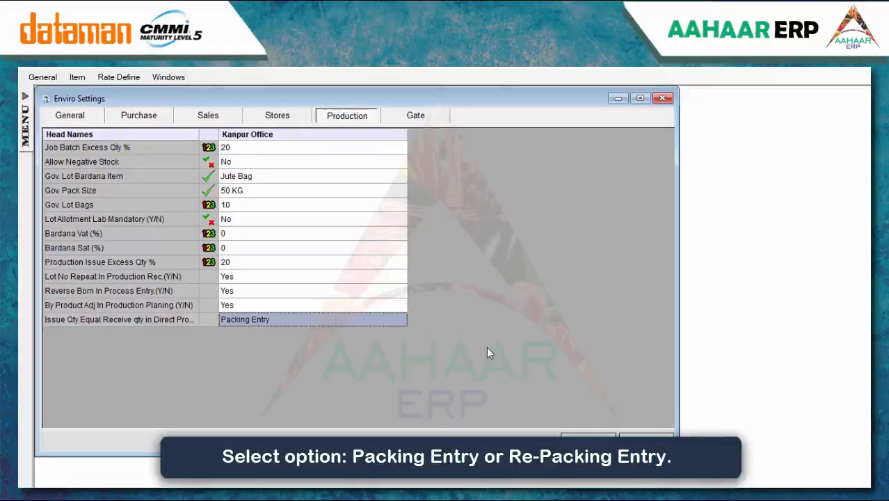
pyautogui.click(593, 440)
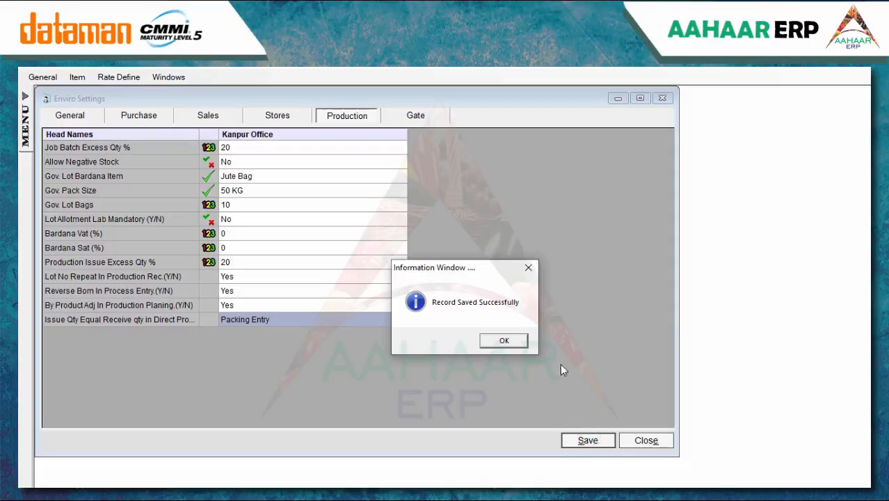
pyautogui.click(516, 343)
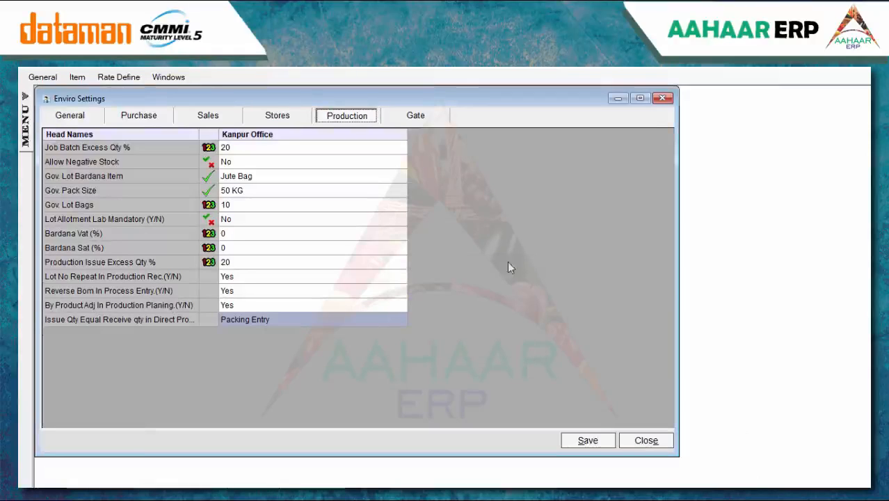
pyautogui.click(415, 116)
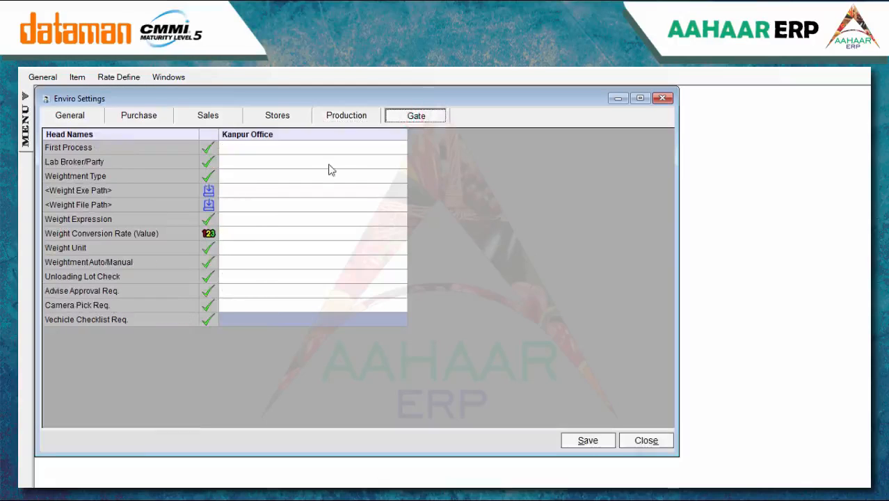
# Set the gate First Process to Advice
pyautogui.click(299, 144)
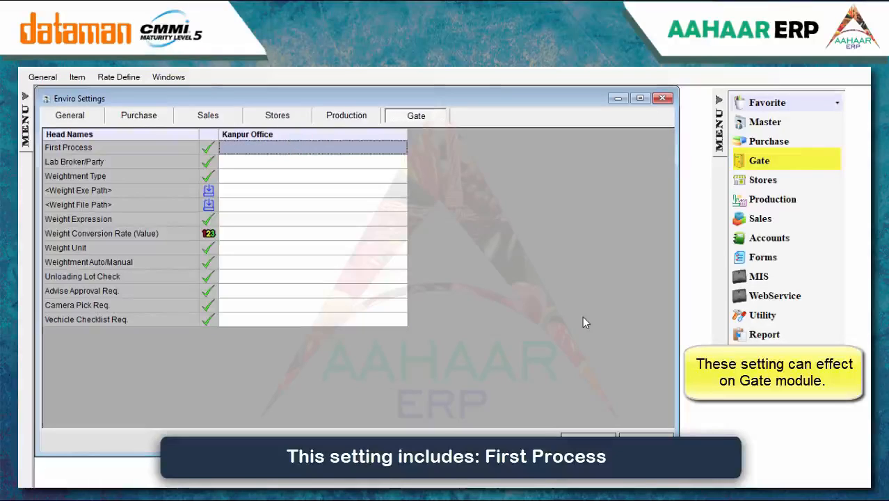
pyautogui.write('A')
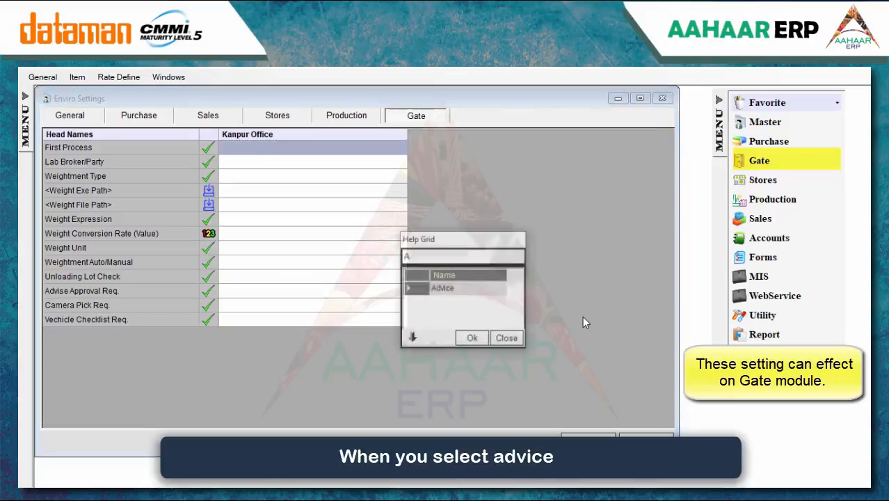
pyautogui.press('BackSpace')
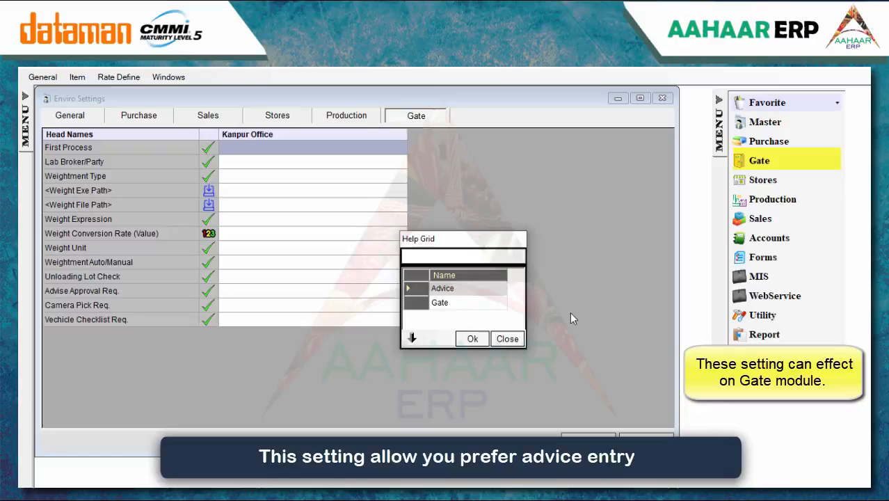
pyautogui.click(466, 286)
pyautogui.click(475, 340)
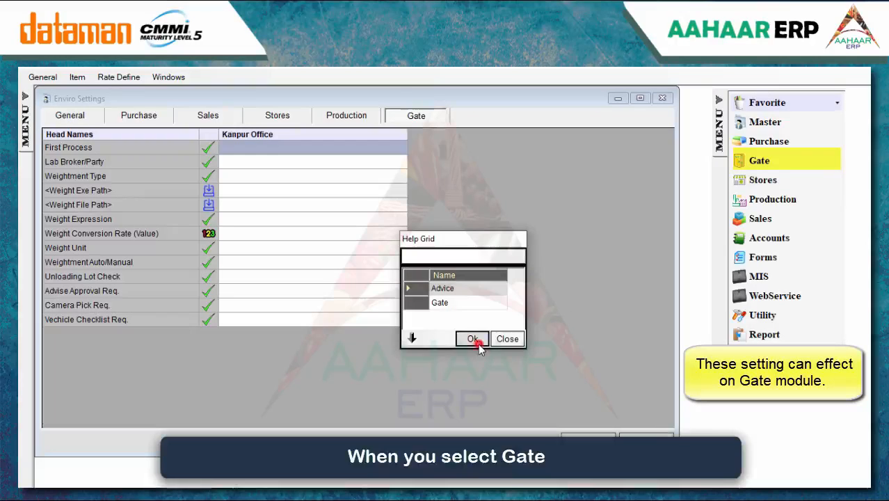
# Set Lab Broker/Party to Party Wise and Weightment Type to Single
pyautogui.click(296, 167)
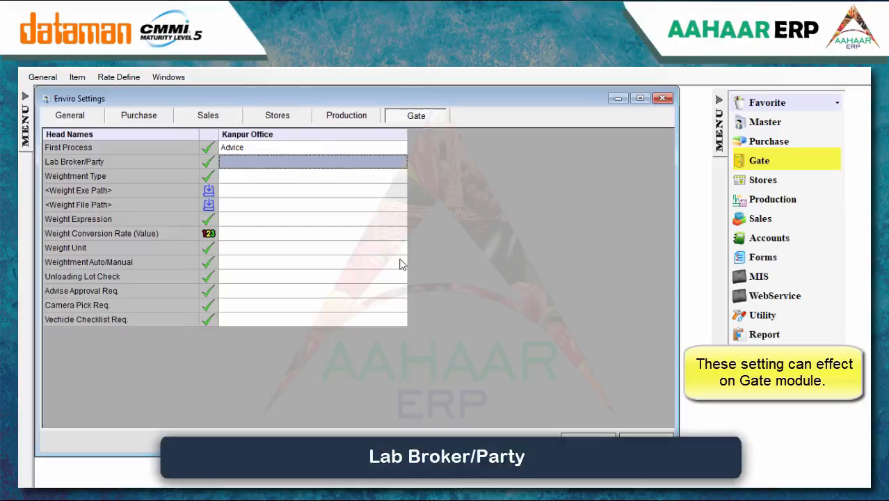
pyautogui.press('Return')
pyautogui.click(465, 303)
pyautogui.click(471, 338)
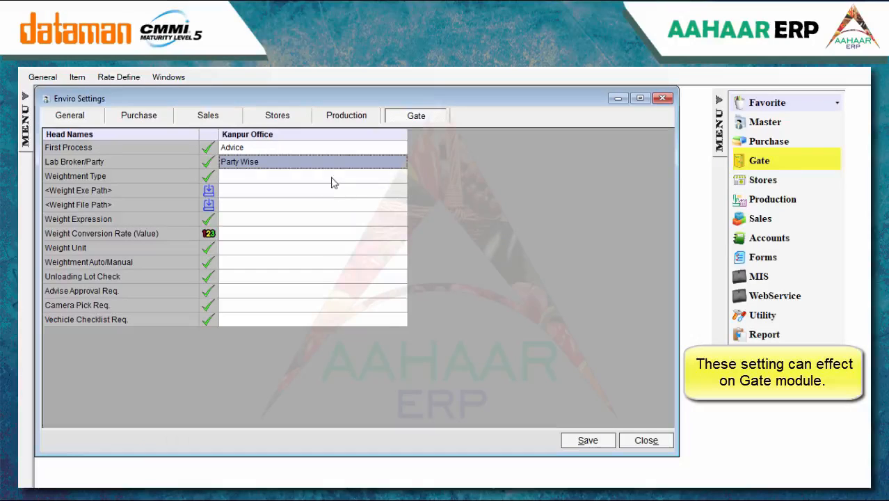
pyautogui.click(330, 175)
pyautogui.press('Return')
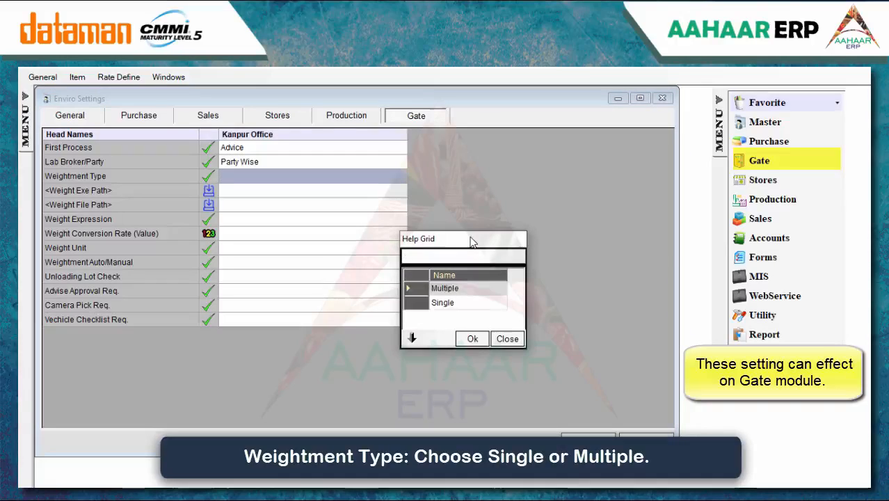
pyautogui.click(474, 302)
pyautogui.click(473, 339)
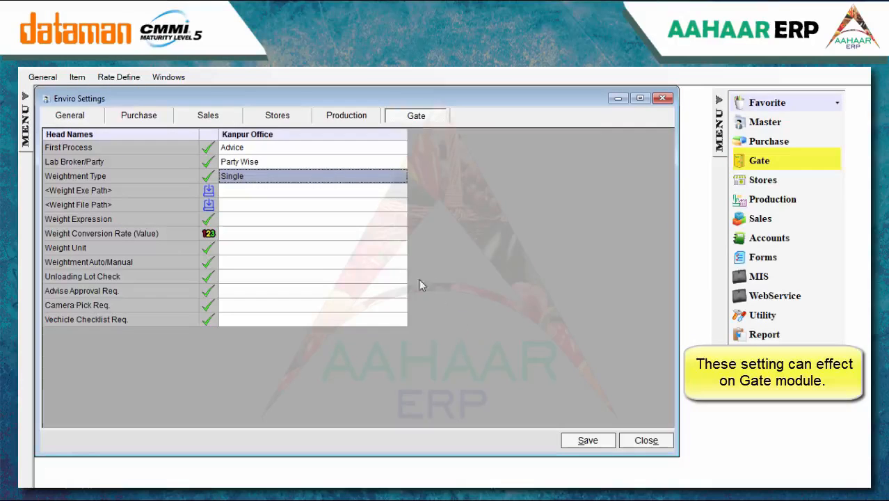
pyautogui.click(280, 191)
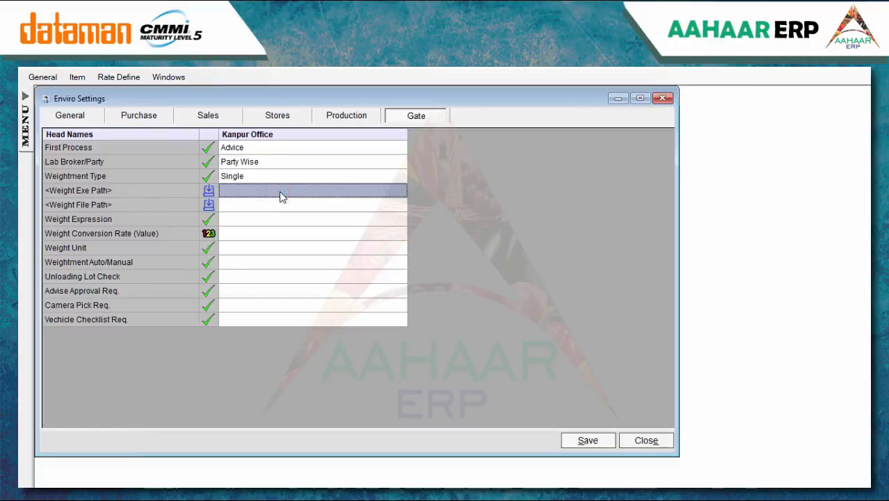
# Set the Weight Exe Path to KickOff_V15.exe from the Software folder
pyautogui.press('Insert')
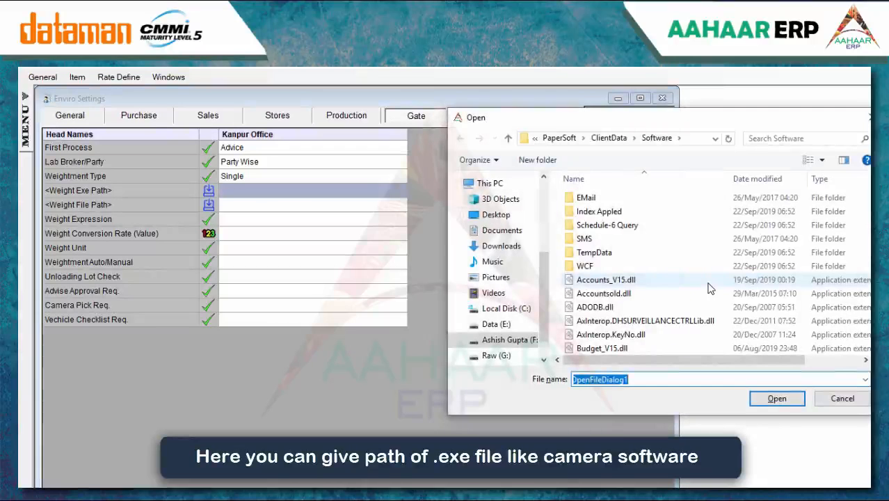
pyautogui.scroll(-10, 709, 288)
pyautogui.scroll(10, 656, 204)
pyautogui.click(655, 204)
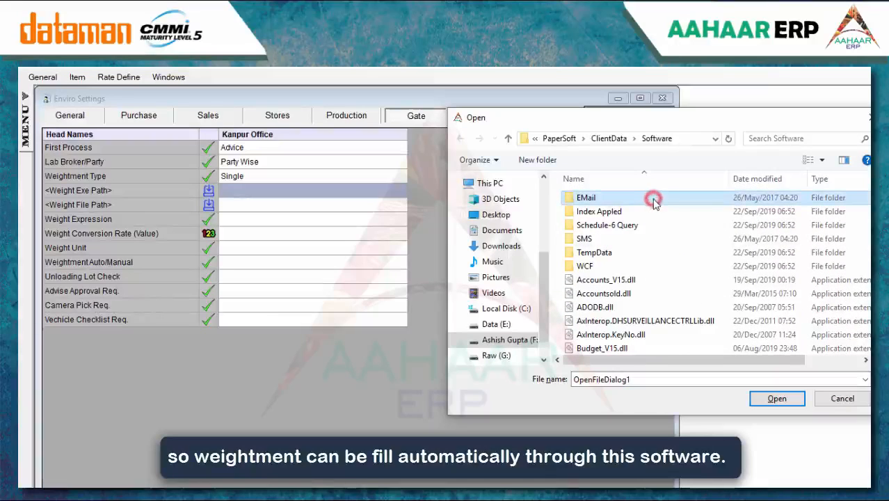
pyautogui.press('k')
pyautogui.press('k')
pyautogui.press('k')
pyautogui.click(597, 248)
pyautogui.click(755, 402)
# Set the Weight File Path to DatamanSetup.Ini
pyautogui.click(271, 206)
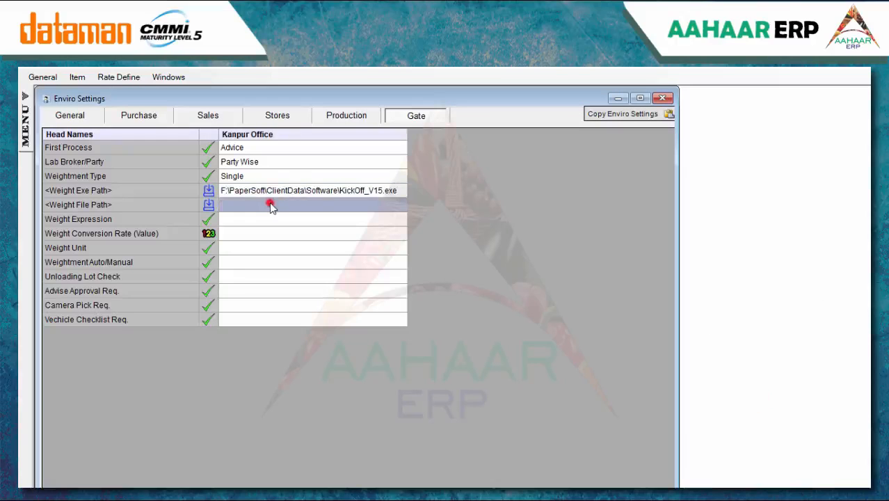
pyautogui.press('Insert')
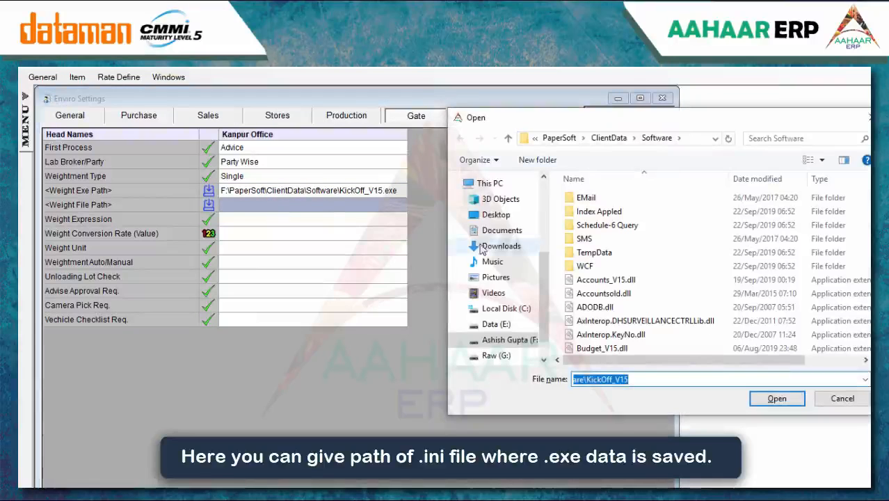
pyautogui.write('da')
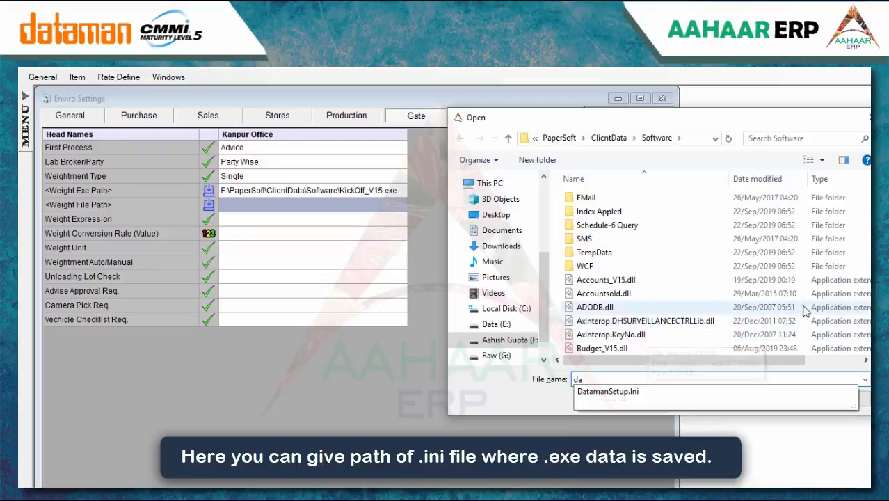
pyautogui.click(644, 389)
pyautogui.scroll(-1, 737, 233)
pyautogui.click(593, 213)
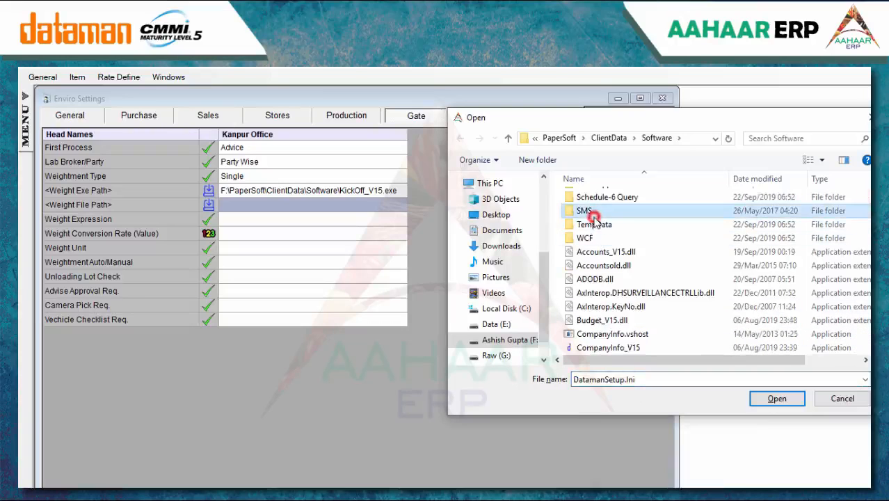
pyautogui.press('d')
pyautogui.click(595, 221)
pyautogui.click(607, 275)
pyautogui.click(596, 195)
pyautogui.click(773, 398)
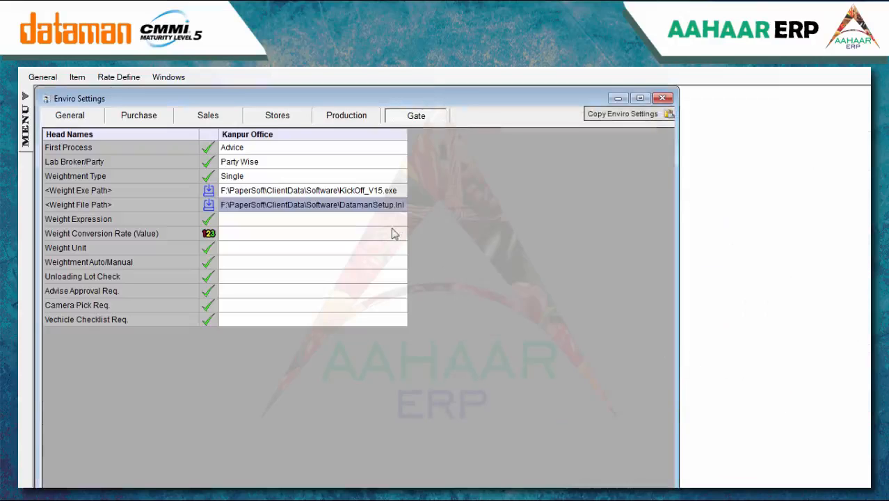
pyautogui.click(369, 218)
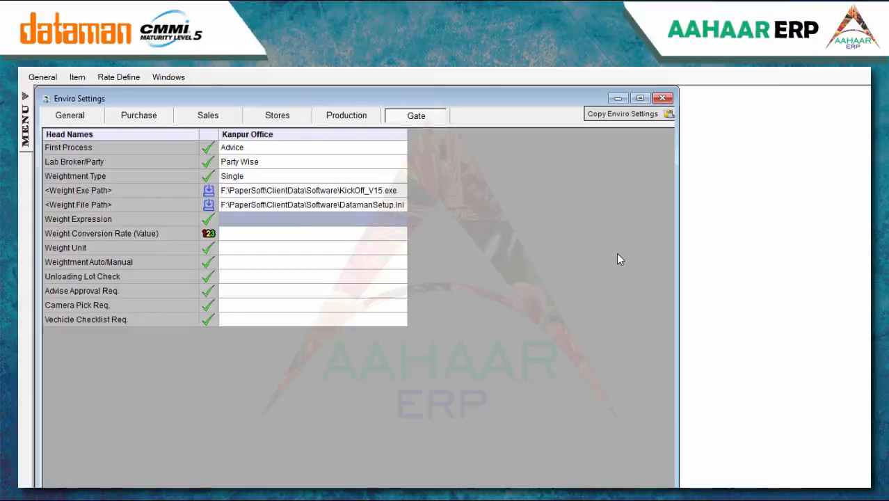
# Set Weight Expression to *, Weight Conversion Rate to 1000, and Weight Unit to Kg
pyautogui.click(290, 221)
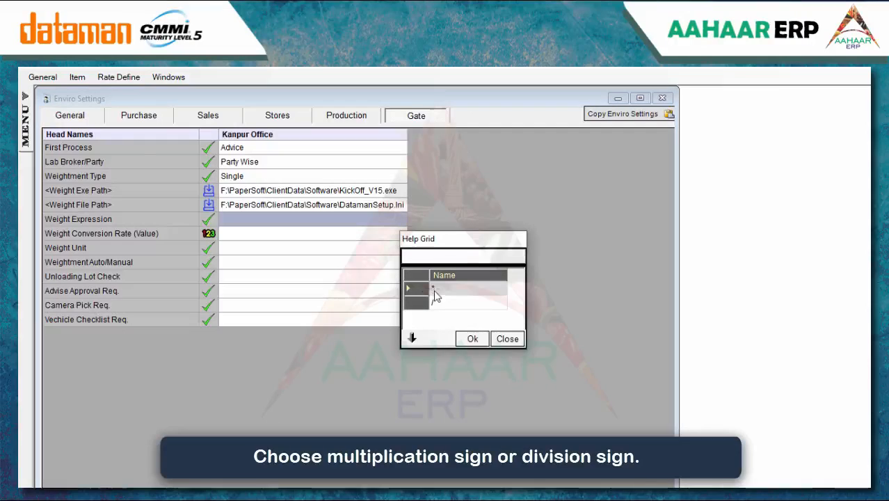
pyautogui.click(466, 338)
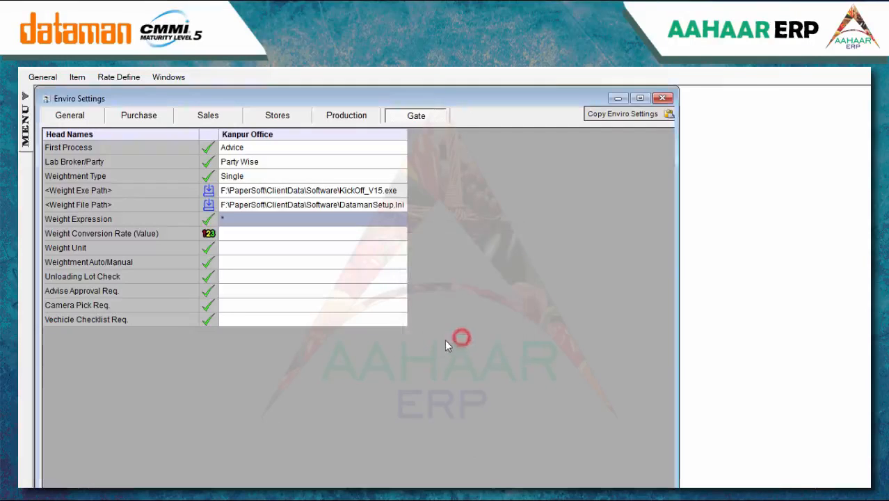
pyautogui.click(248, 237)
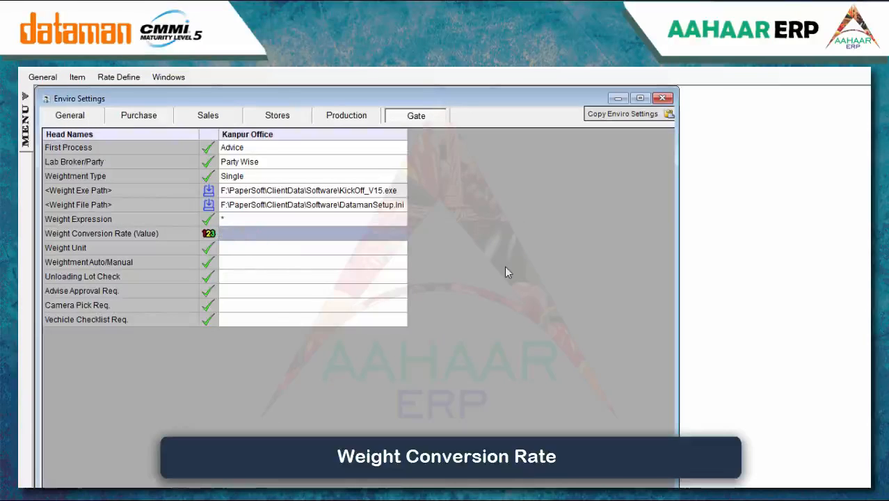
pyautogui.click(280, 238)
pyautogui.write('100')
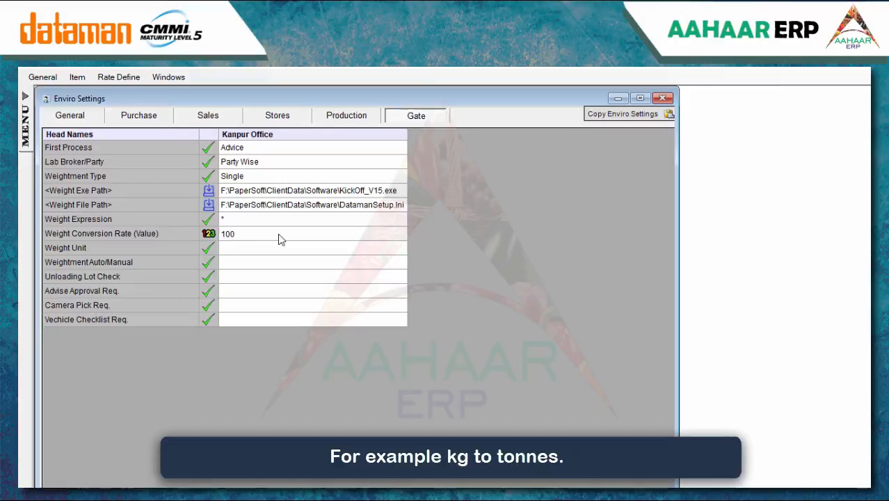
pyautogui.write('0')
pyautogui.click(272, 252)
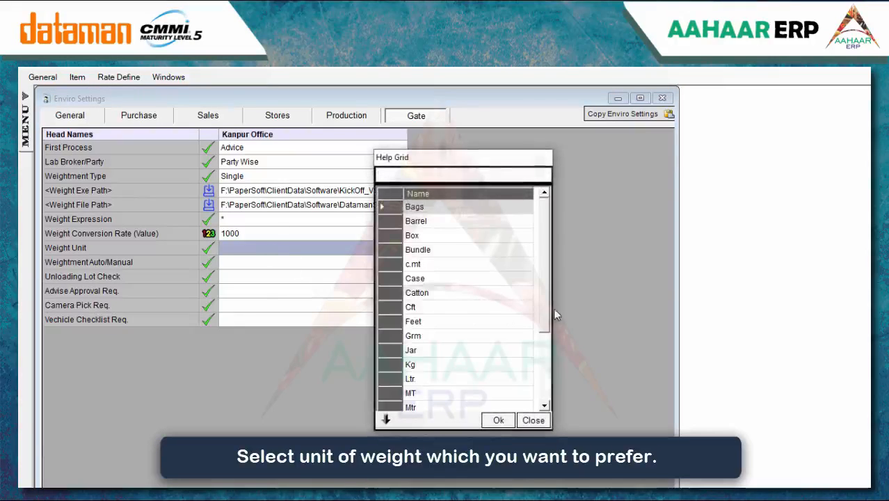
pyautogui.click(451, 362)
pyautogui.click(493, 417)
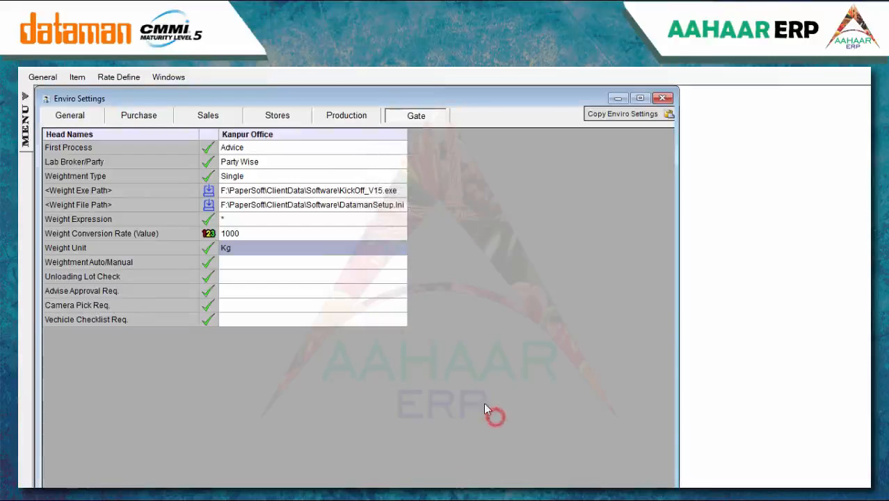
# Set Weightment to Manual and Unloading Lot Check to Warning
pyautogui.click(299, 263)
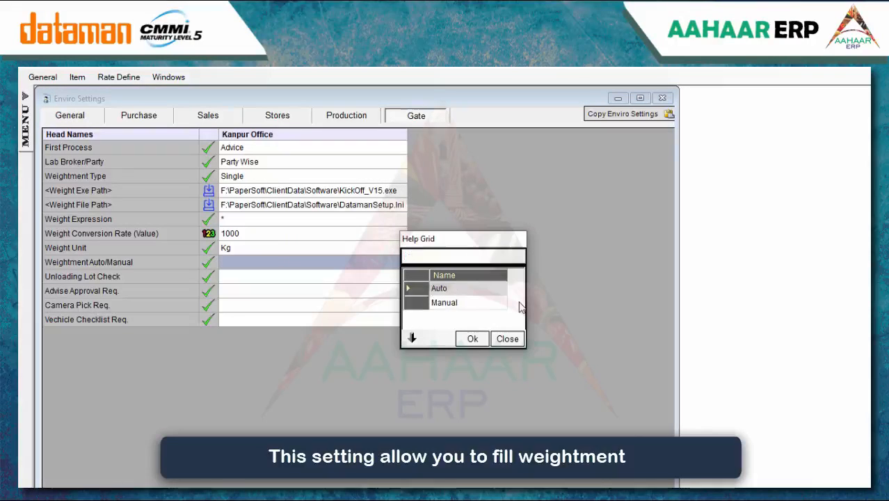
pyautogui.click(477, 303)
pyautogui.click(474, 339)
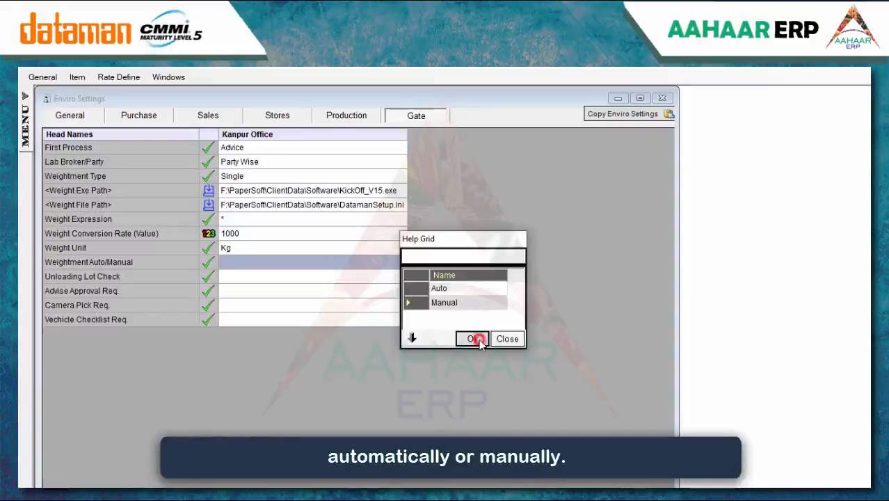
pyautogui.click(299, 277)
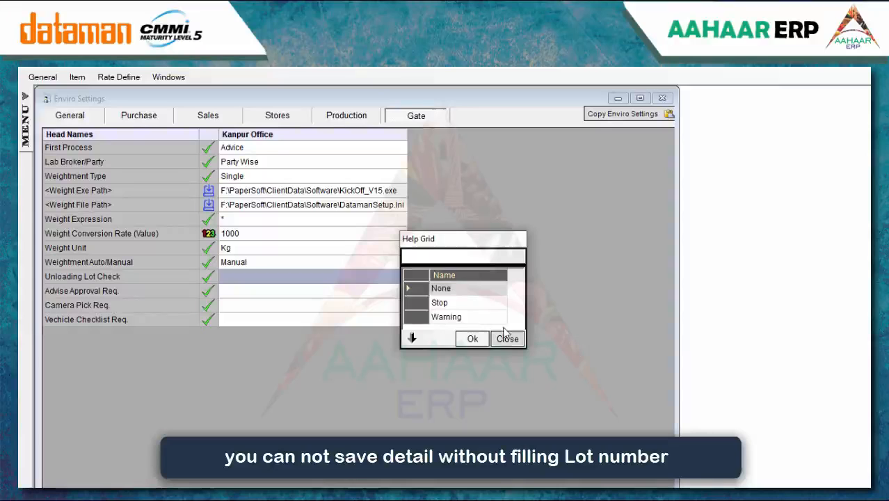
pyautogui.click(468, 318)
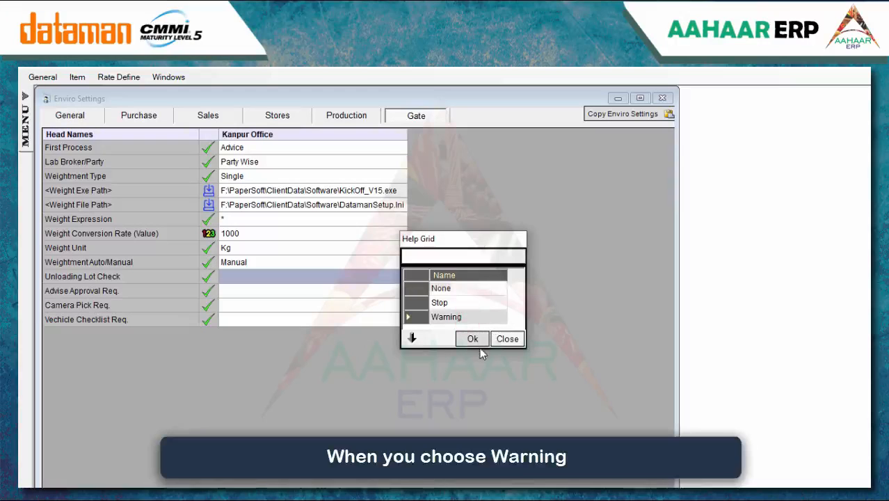
pyautogui.click(472, 339)
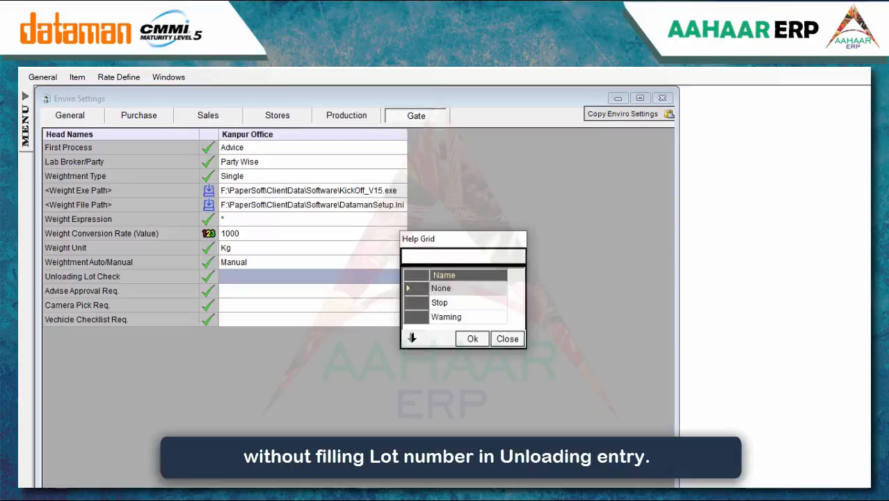
pyautogui.click(467, 317)
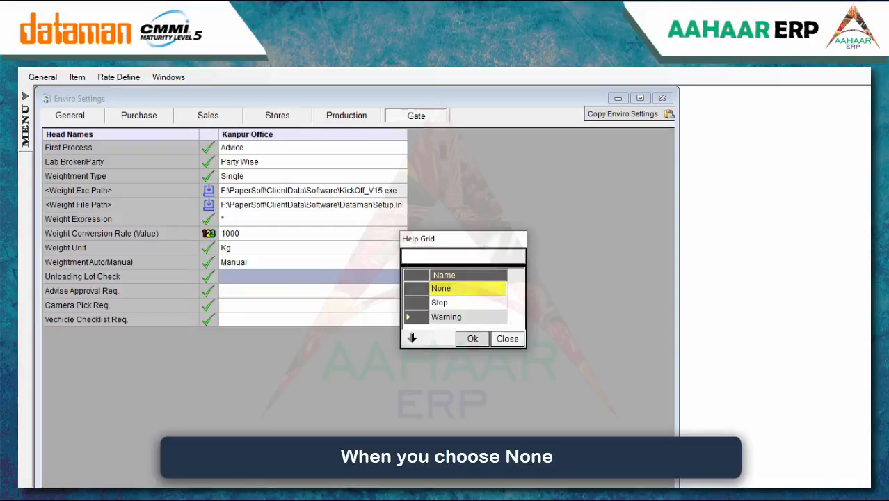
pyautogui.click(472, 339)
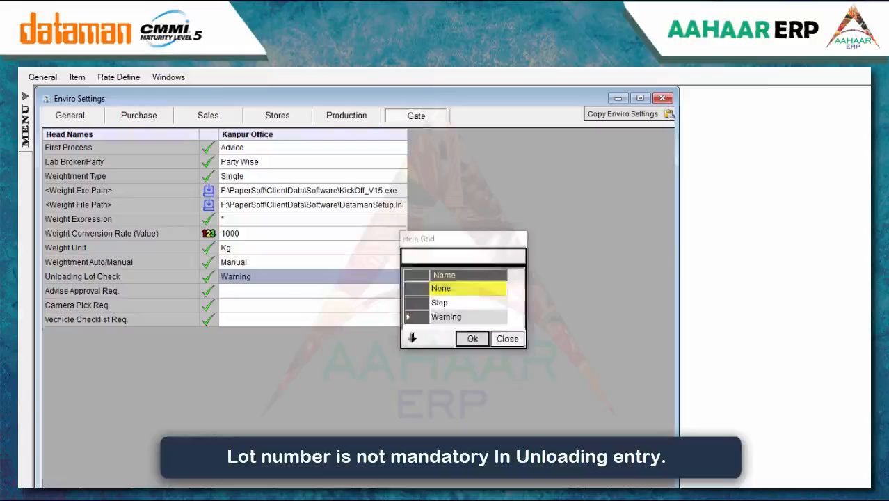
# Set Advise Approval Req and Camera Pick Req to Yes in the Gate settings
pyautogui.click(264, 293)
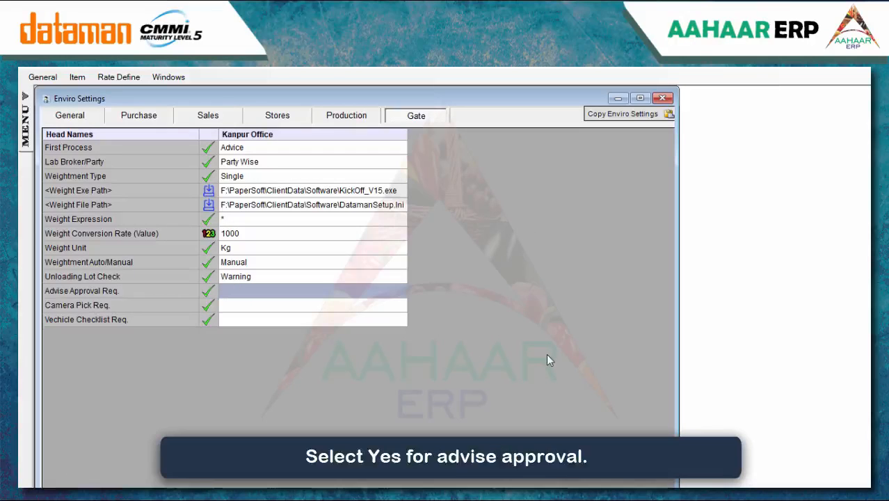
pyautogui.write('Y')
pyautogui.press('BackSpace')
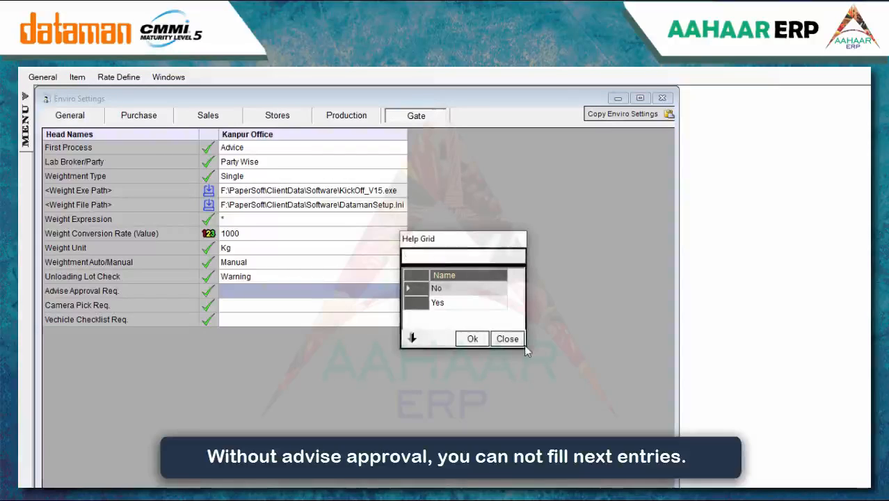
pyautogui.click(464, 304)
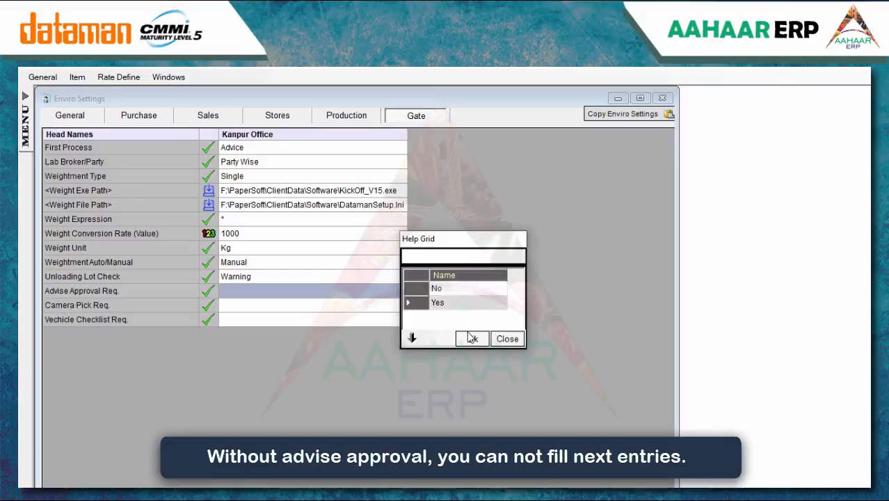
pyautogui.click(472, 338)
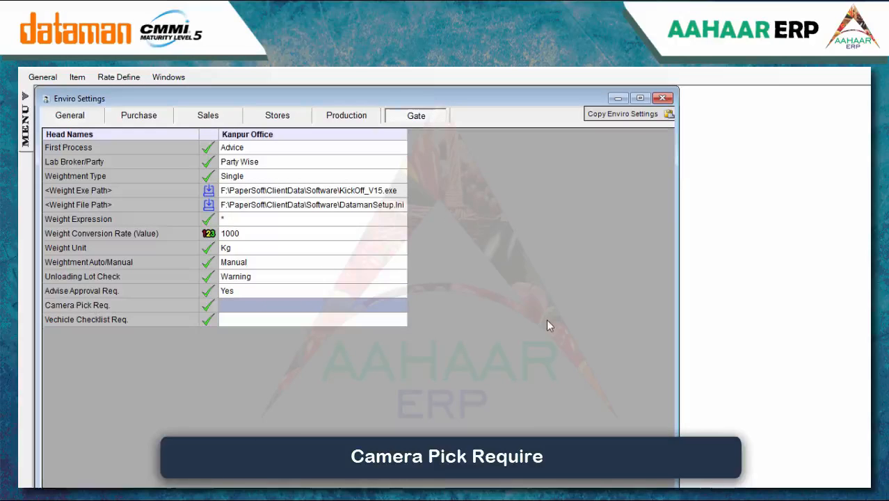
pyautogui.write('y')
pyautogui.press('BackSpace')
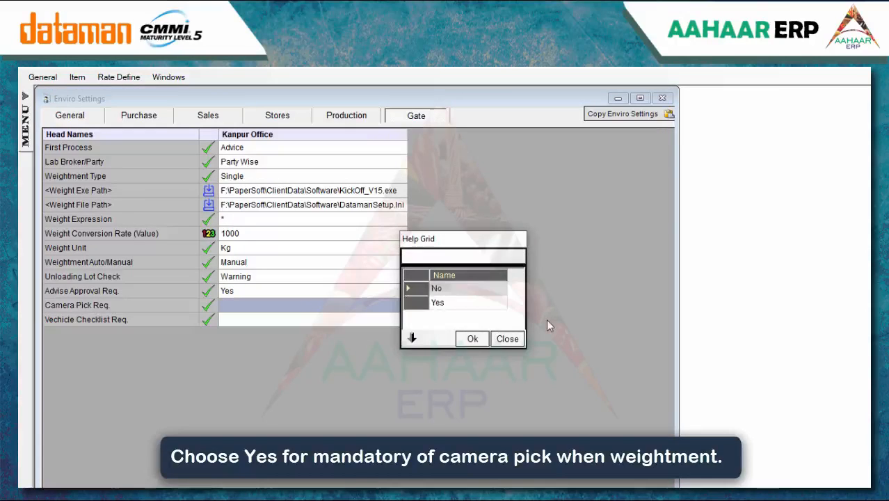
pyautogui.click(452, 303)
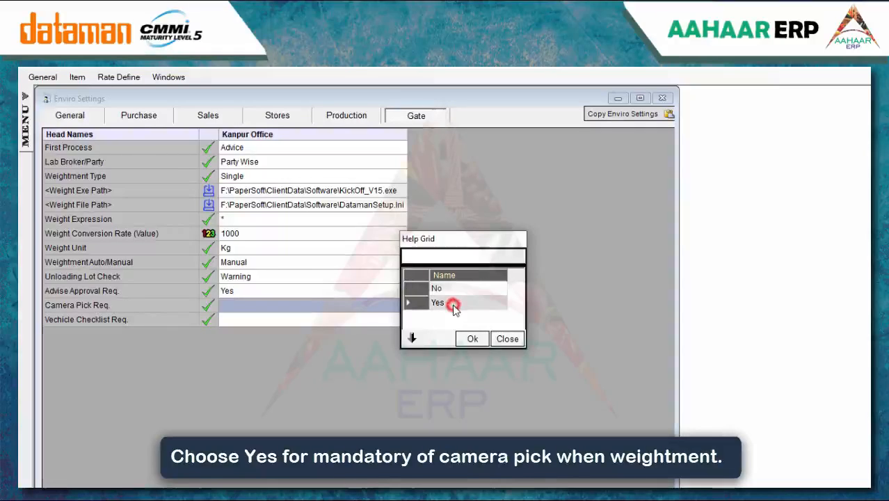
pyautogui.click(466, 338)
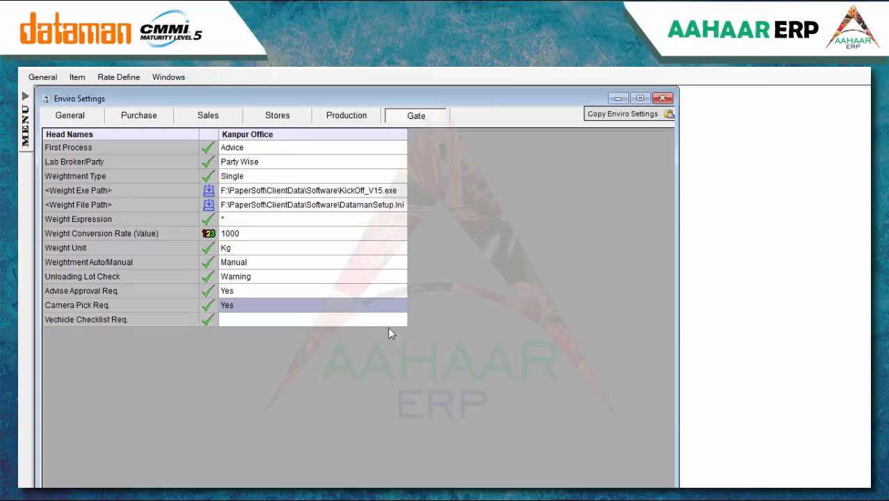
# Set Vehicle Checklist Req to Yes and save the environment settings
pyautogui.click(242, 324)
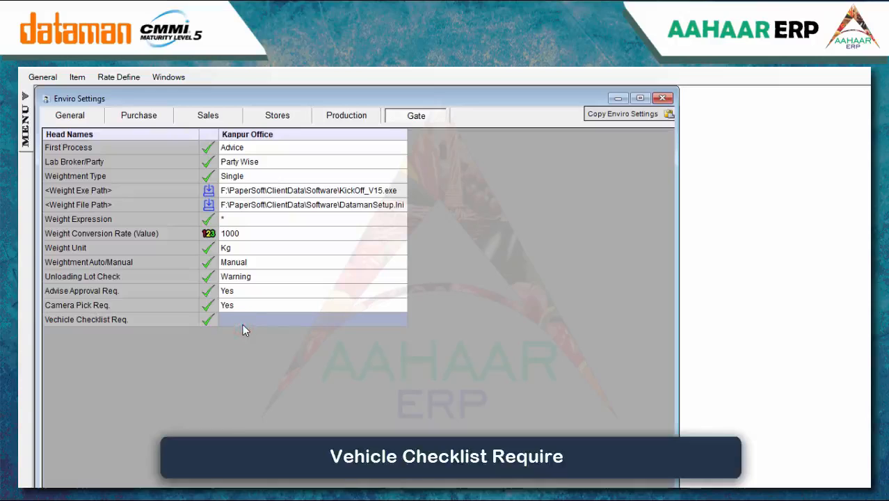
pyautogui.doubleClick(243, 324)
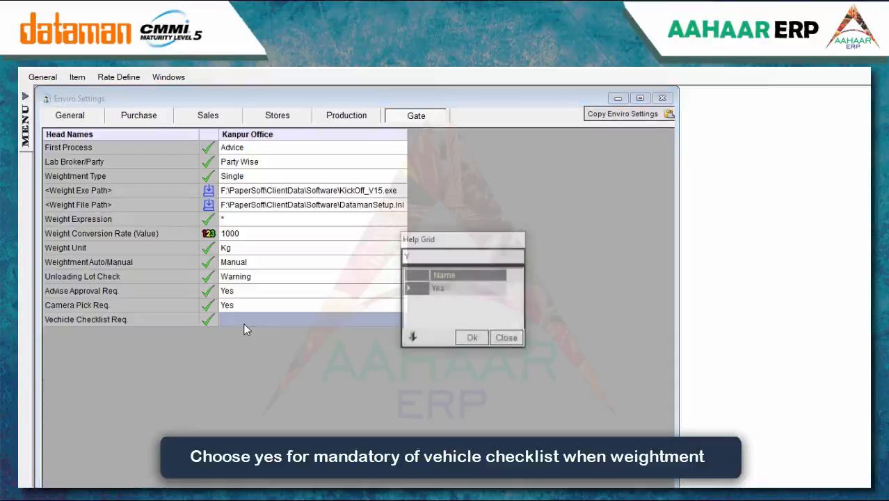
pyautogui.click(450, 302)
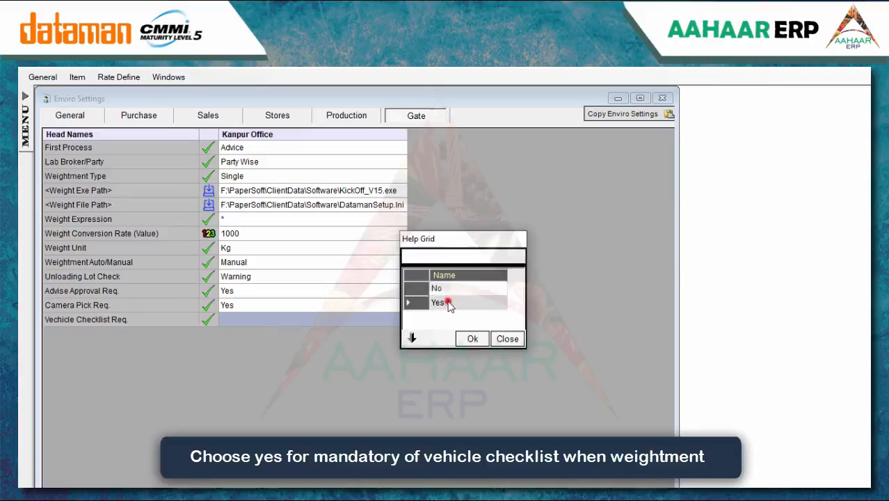
pyautogui.click(461, 339)
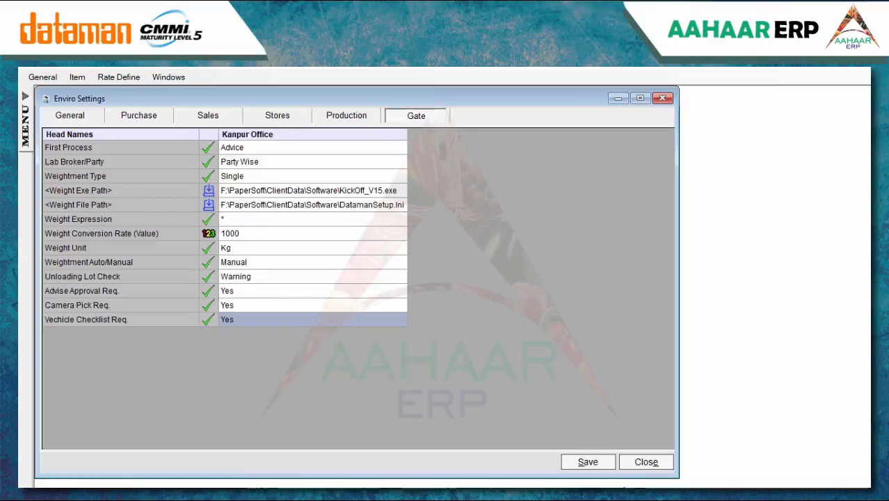
pyautogui.click(588, 462)
pyautogui.click(506, 340)
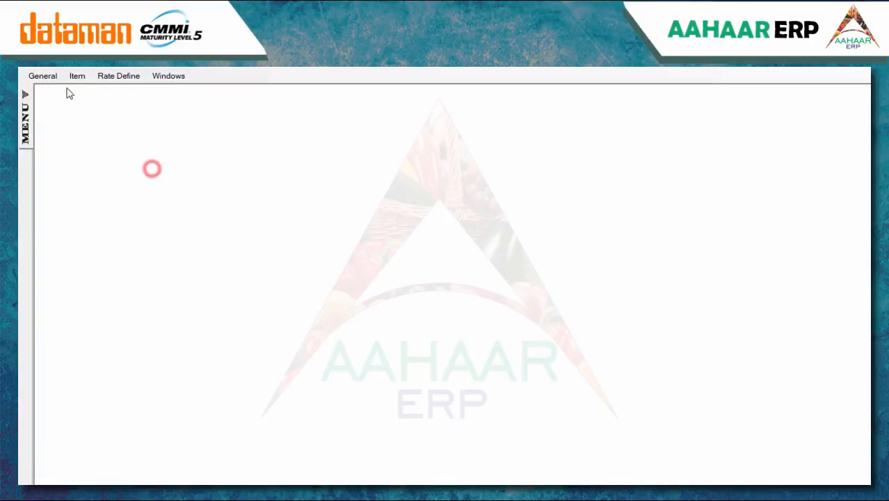
pyautogui.click(43, 76)
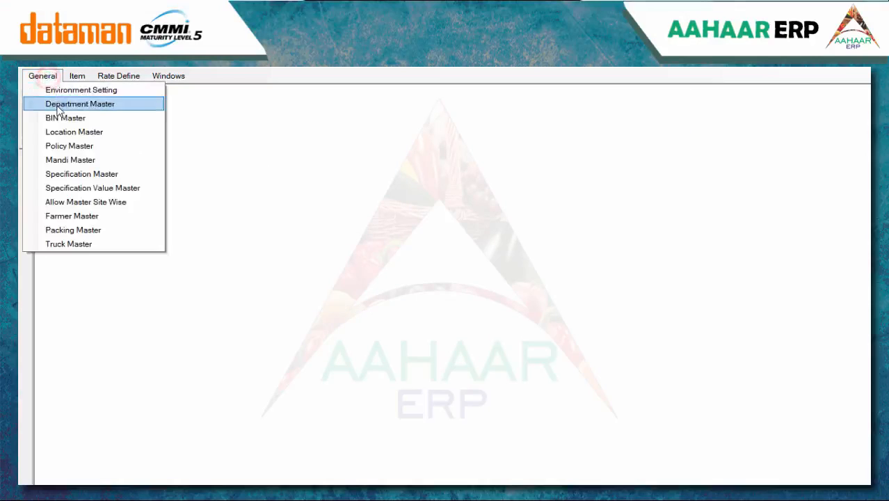
# Add and save an Admin department in the Department Master
pyautogui.click(78, 103)
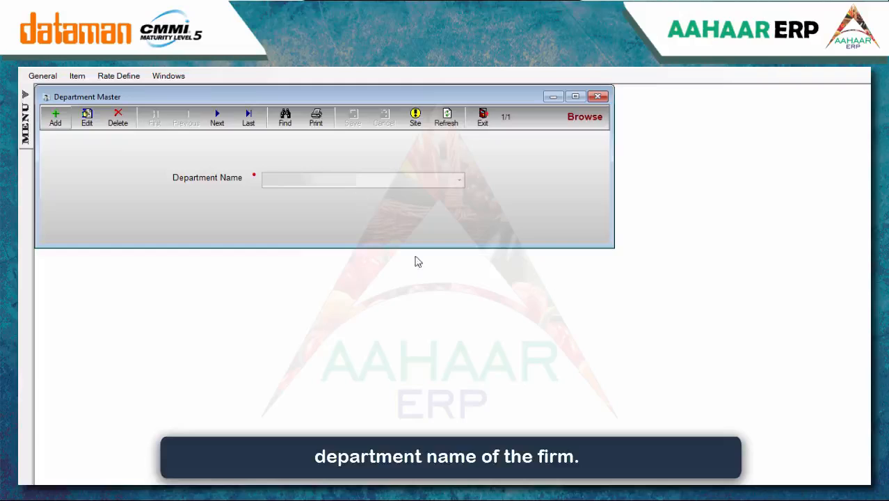
pyautogui.click(57, 118)
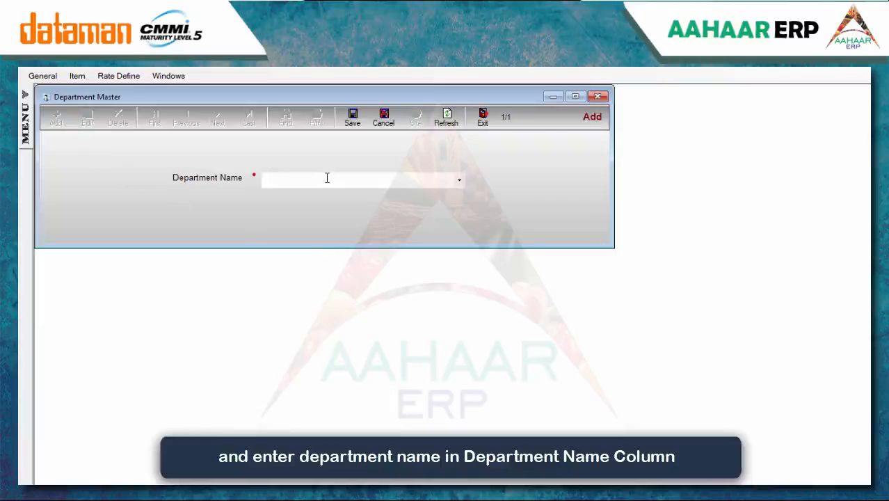
pyautogui.write('Admin')
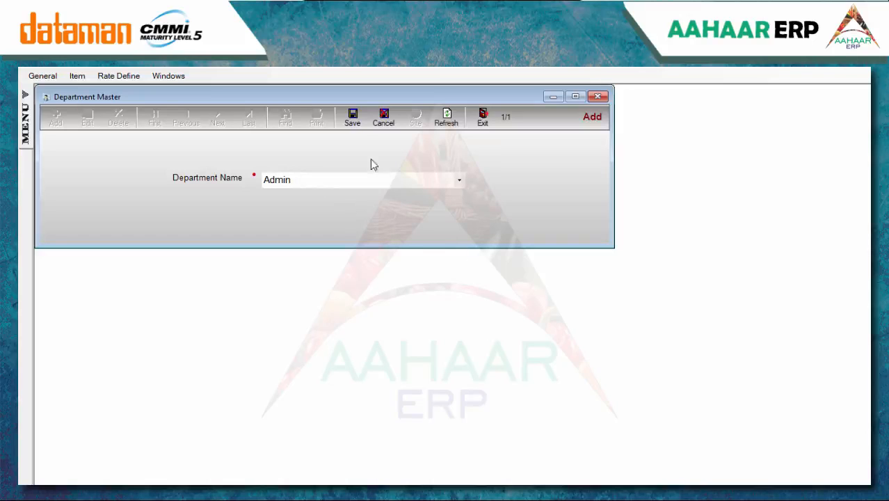
pyautogui.click(353, 119)
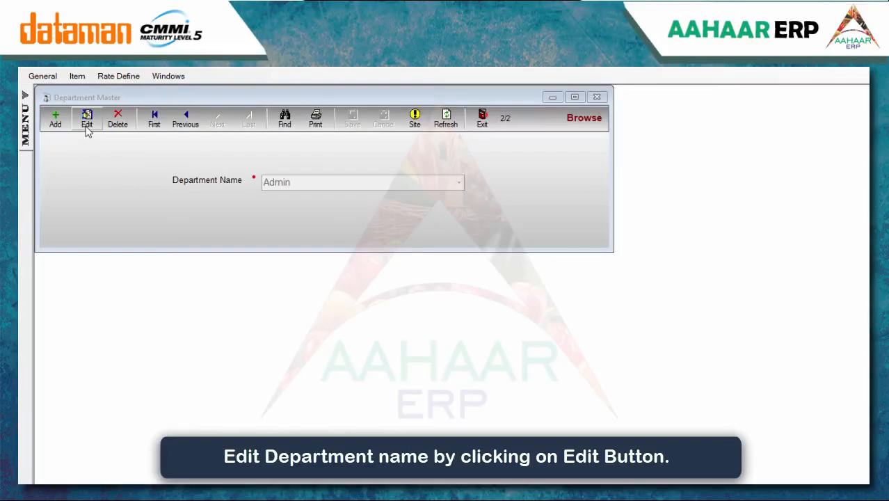
# Rename the Admin department to Store, save it, then delete the Store record
pyautogui.click(87, 119)
pyautogui.click(299, 184)
pyautogui.press('BackSpace')
pyautogui.press('BackSpace')
pyautogui.press('BackSpace')
pyautogui.press('BackSpace')
pyautogui.press('BackSpace')
pyautogui.write('S')
pyautogui.write('to')
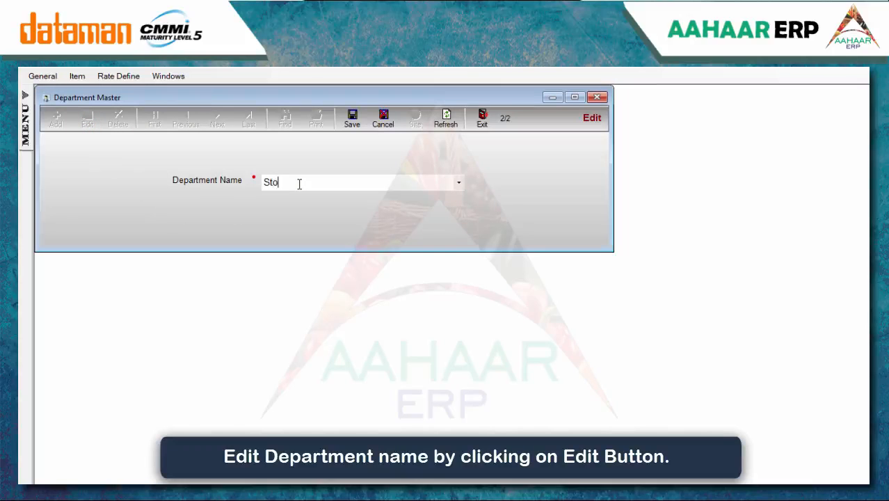
pyautogui.write('re')
pyautogui.click(353, 129)
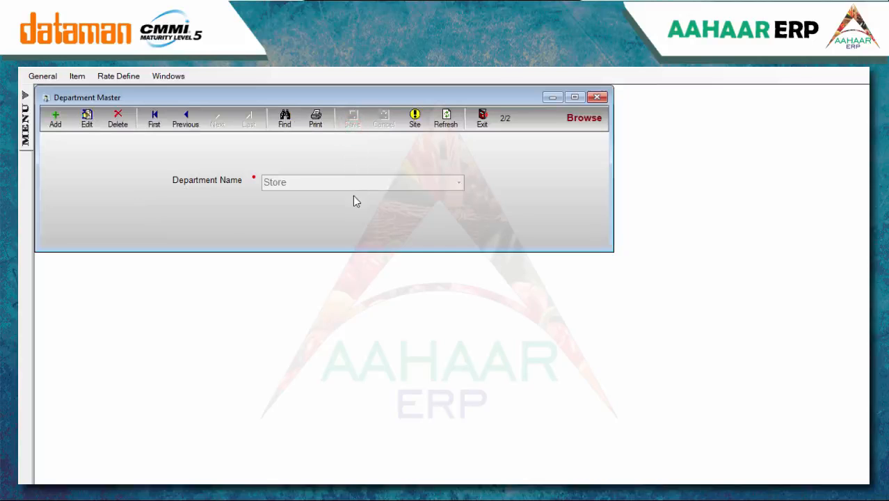
pyautogui.click(117, 120)
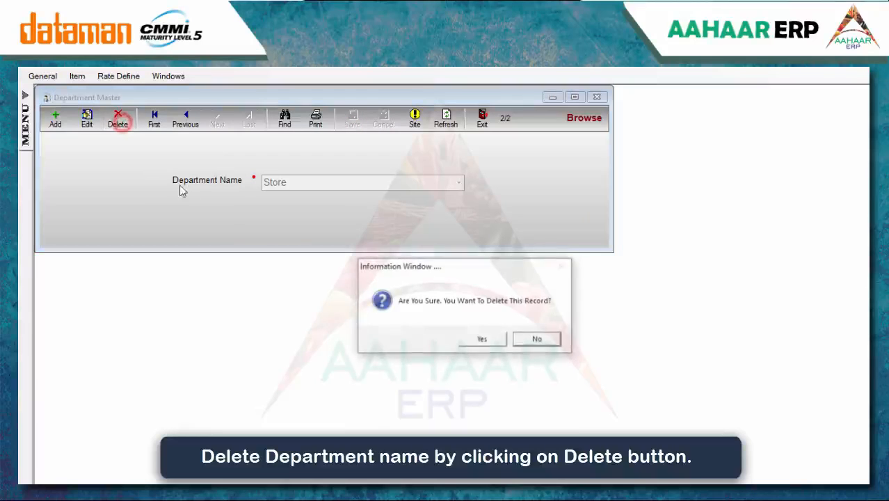
pyautogui.click(476, 342)
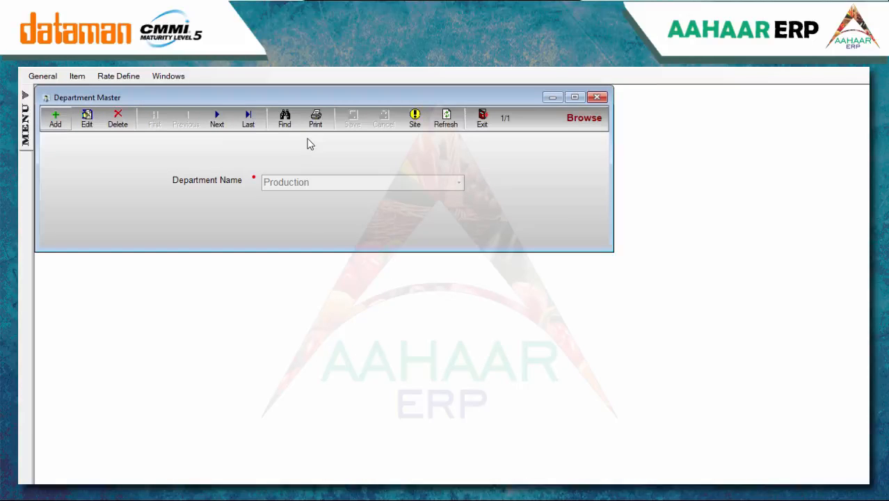
# Preview the department report, look up Production, and exit the Department Master
pyautogui.click(315, 118)
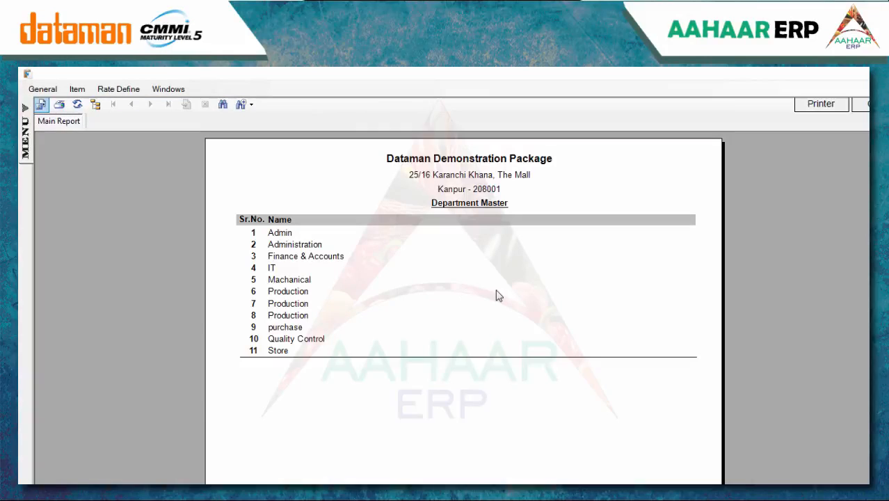
pyautogui.press('Escape')
pyautogui.click(284, 119)
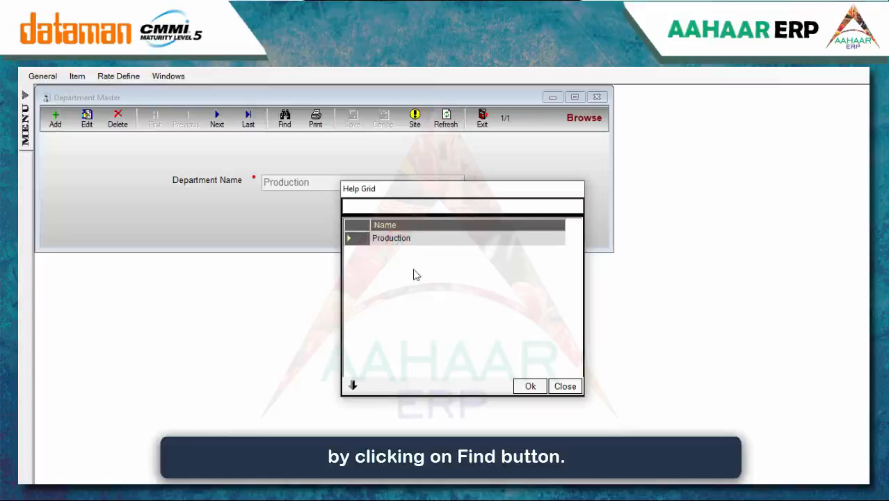
pyautogui.click(530, 386)
pyautogui.press('Escape')
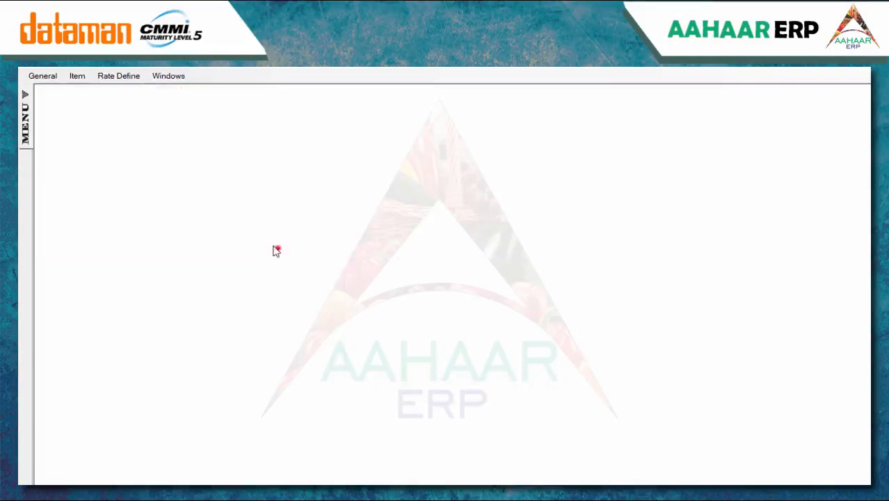
# Start a new BIN Master record with location R-Godown
pyautogui.click(43, 75)
pyautogui.click(59, 115)
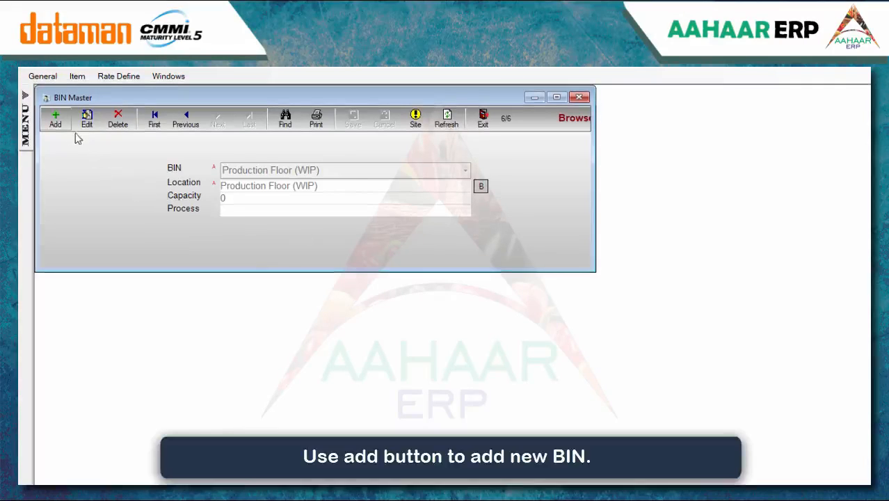
pyautogui.click(57, 119)
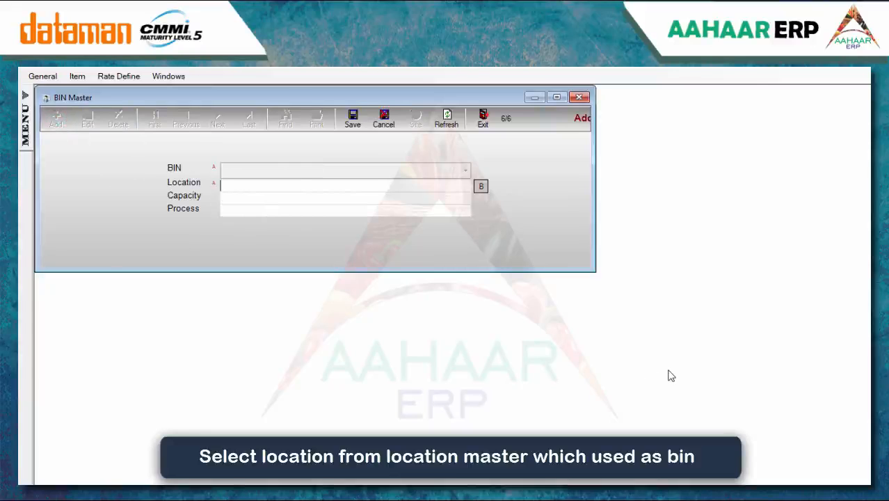
pyautogui.press('space')
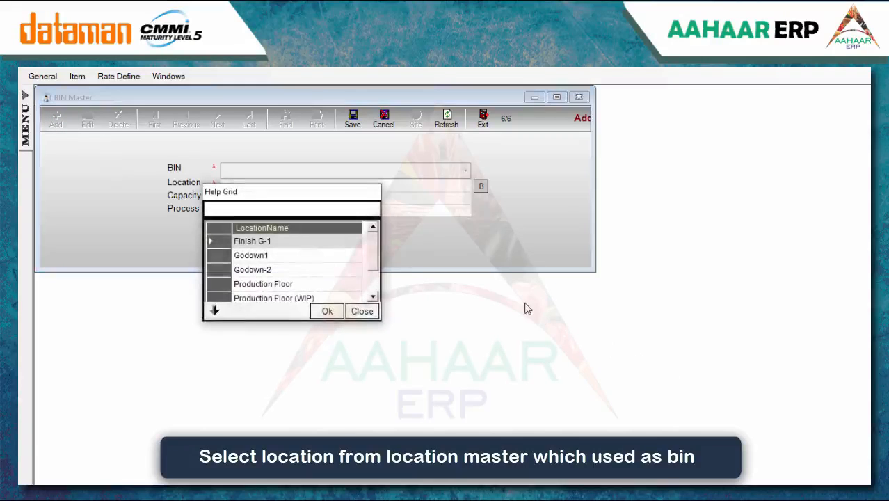
pyautogui.moveTo(374, 255); pyautogui.dragTo(374, 275)
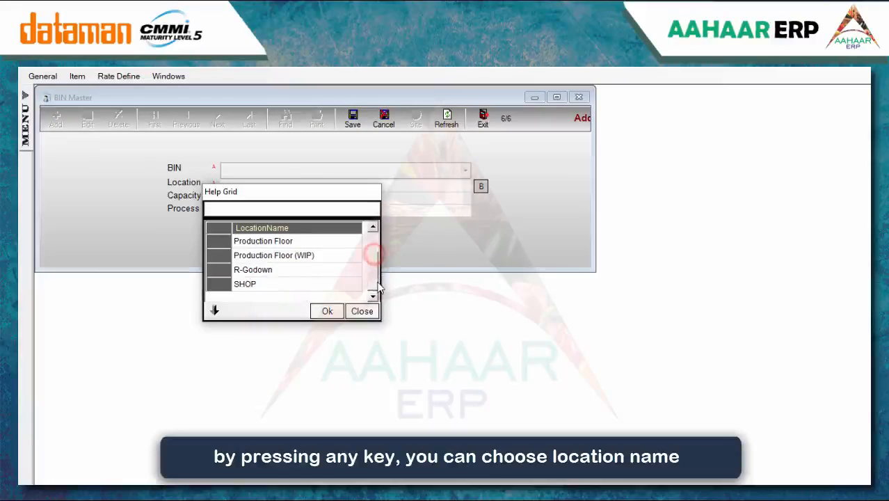
pyautogui.click(317, 270)
pyautogui.click(329, 311)
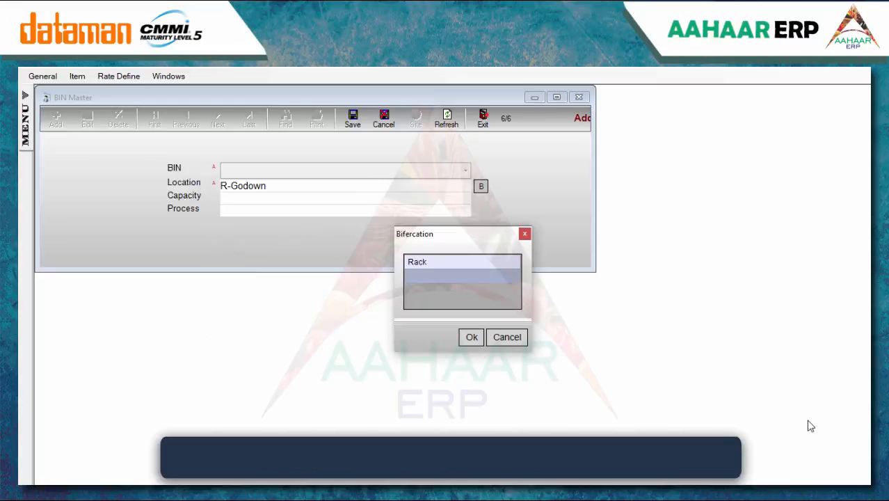
# Give the bin Rack-1 (R-Godown-Rack-1), capacity 12, process FINAL PRODUCT, and save it
pyautogui.click(419, 279)
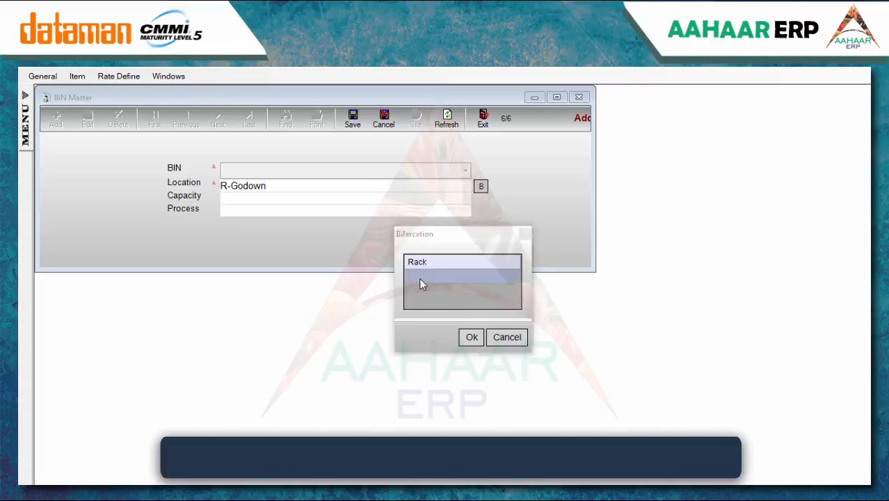
pyautogui.click(392, 206)
pyautogui.doubleClick(391, 206)
pyautogui.click(472, 338)
pyautogui.click(258, 201)
pyautogui.write('12')
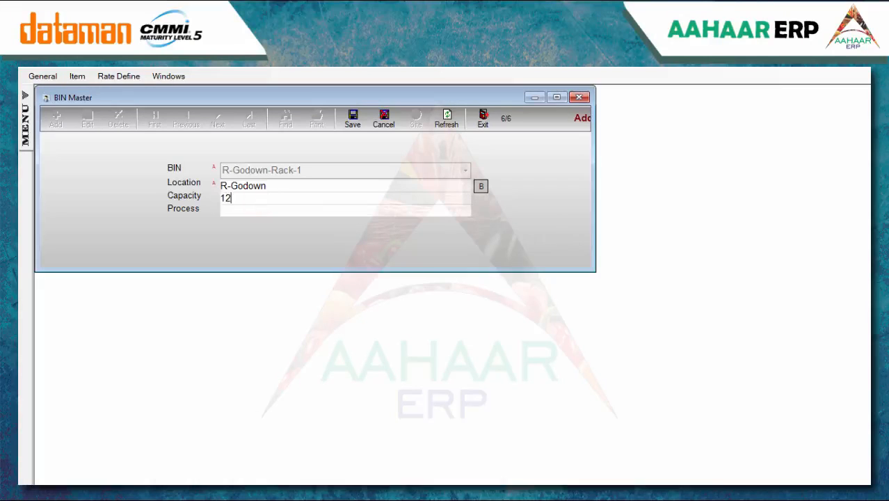
pyautogui.click(259, 215)
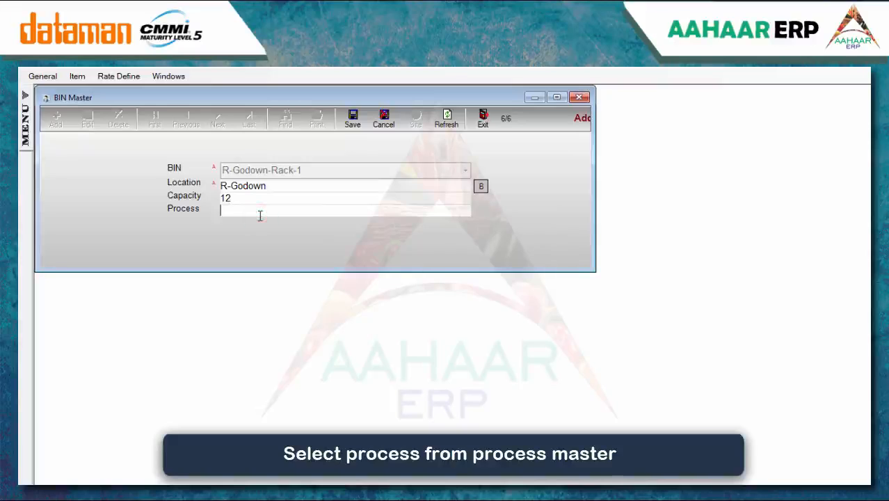
pyautogui.press('space')
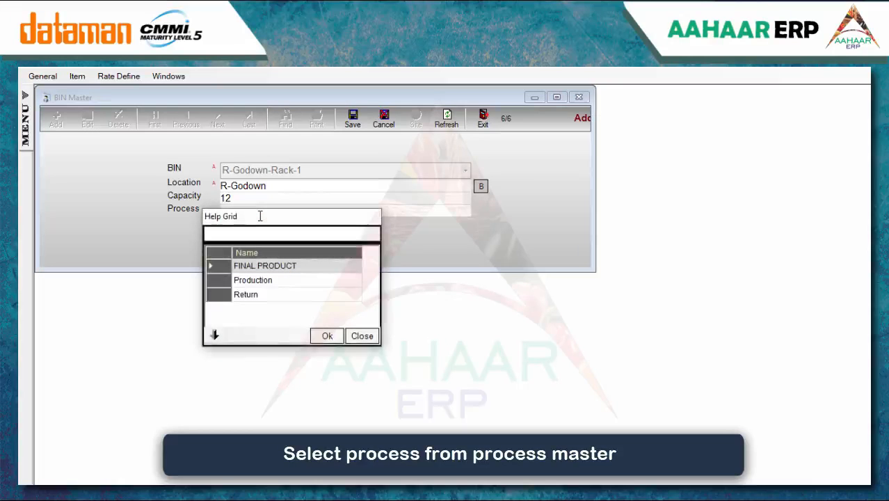
pyautogui.doubleClick(274, 268)
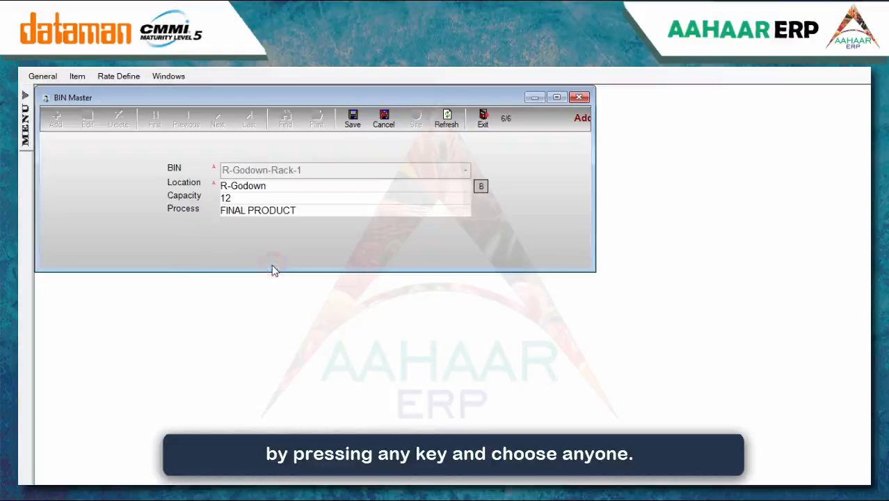
pyautogui.click(353, 128)
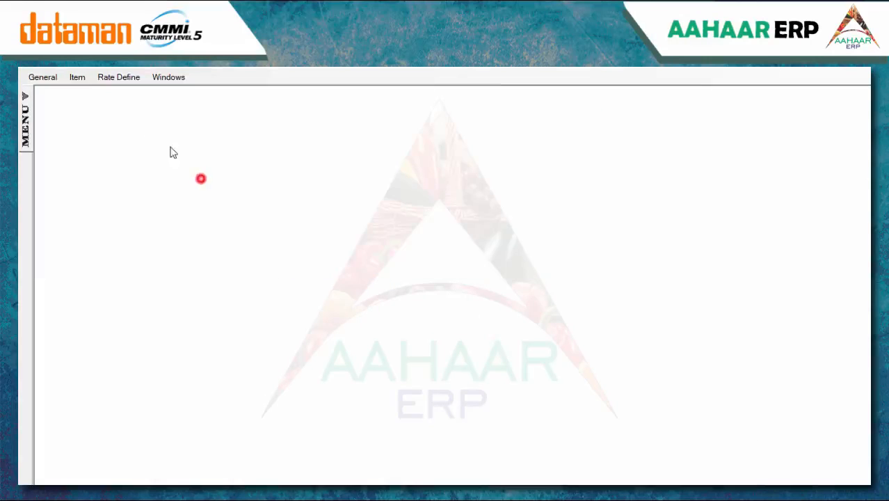
pyautogui.click(48, 76)
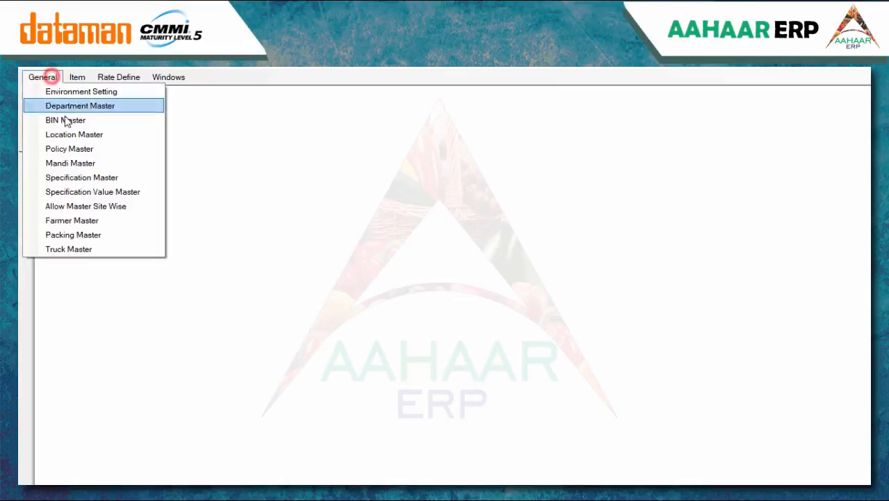
# Add location M-Godown in the Location Master with stock maintained on Rack, and save
pyautogui.click(70, 134)
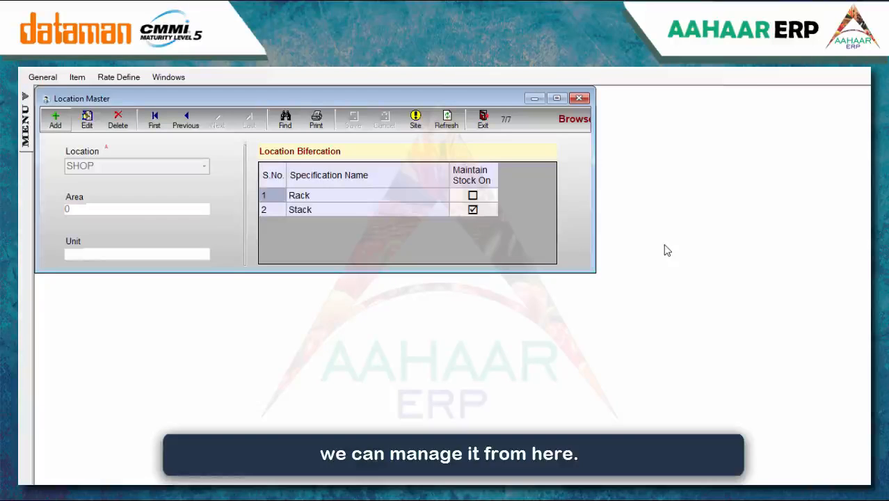
pyautogui.click(56, 121)
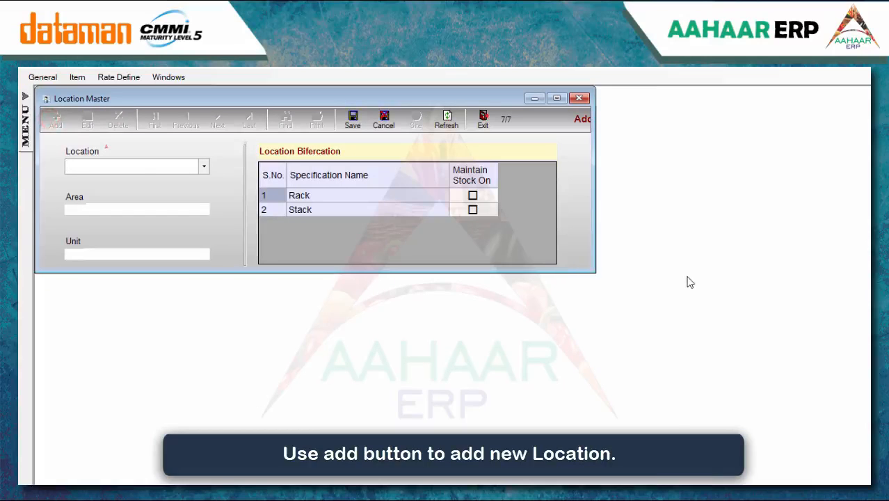
pyautogui.write('M')
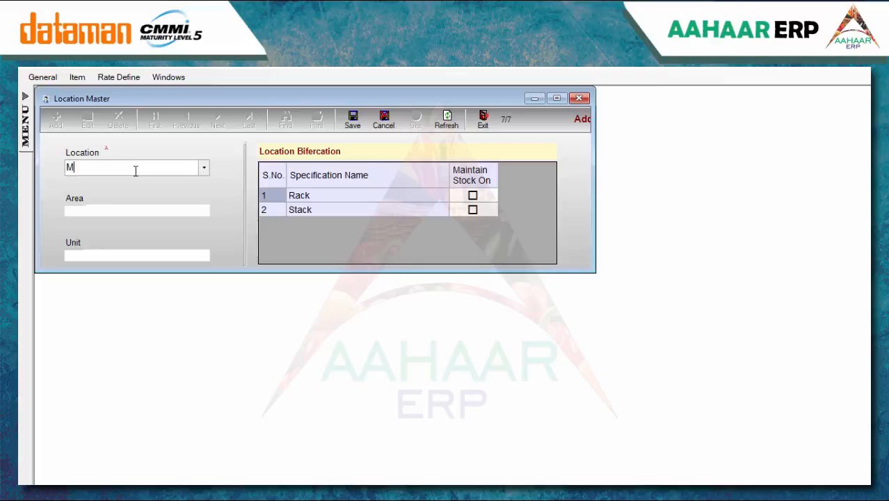
pyautogui.write('-')
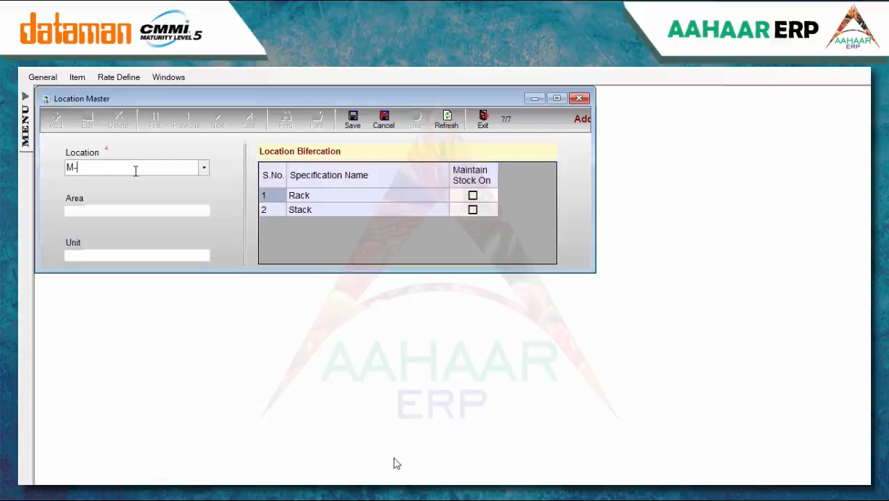
pyautogui.write('Godown')
pyautogui.click(198, 212)
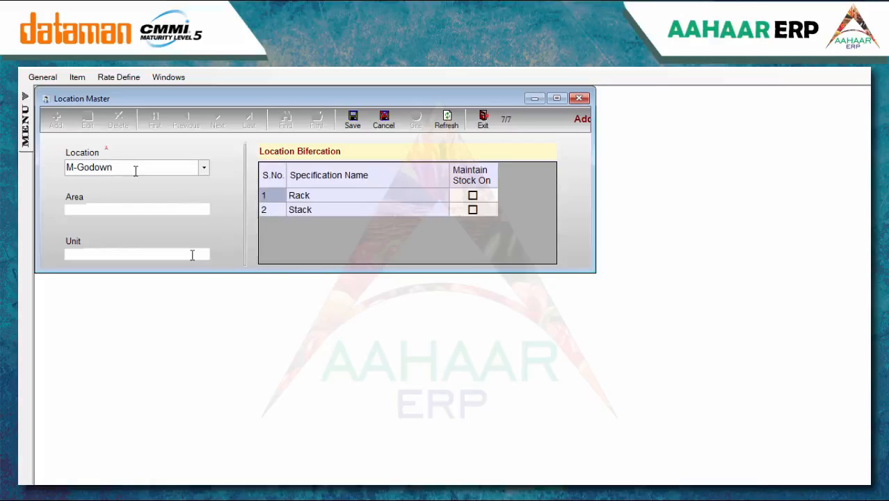
pyautogui.click(192, 254)
pyautogui.click(472, 196)
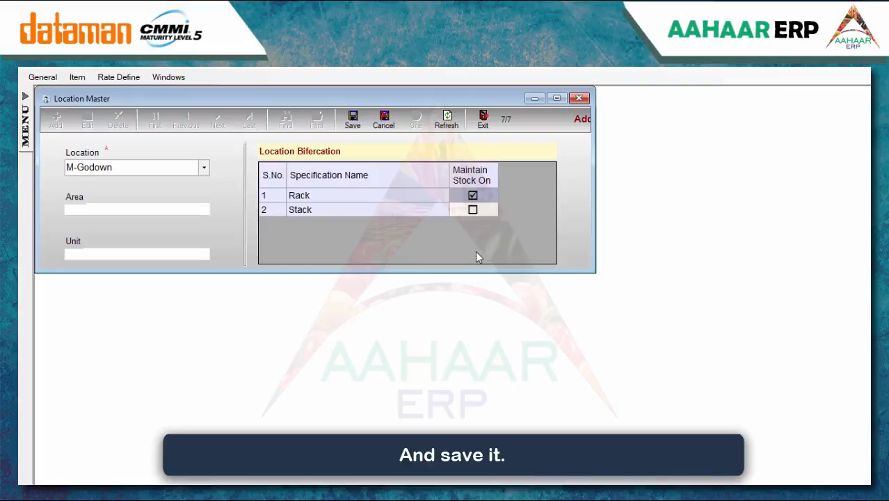
pyautogui.click(353, 123)
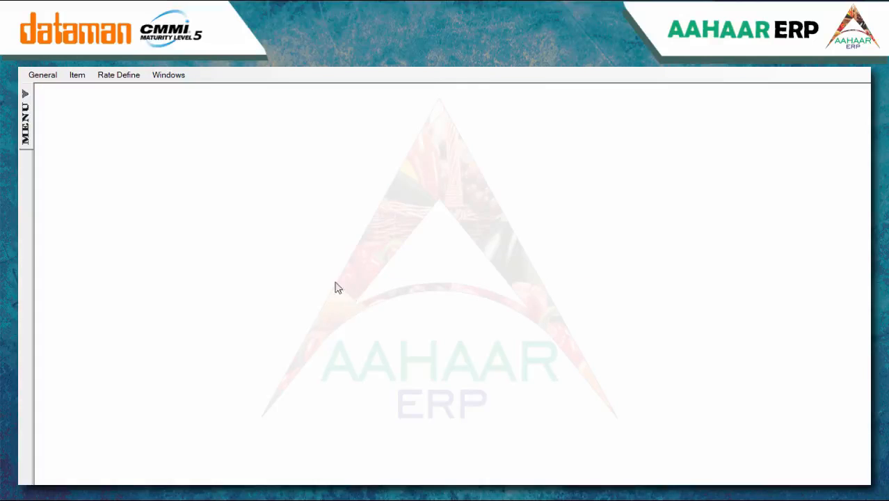
# Start a Policy Master record: policy number, MARINE POLICY, NEW INDIA INSURANCE COMPANY, start 15.3.19
pyautogui.click(50, 77)
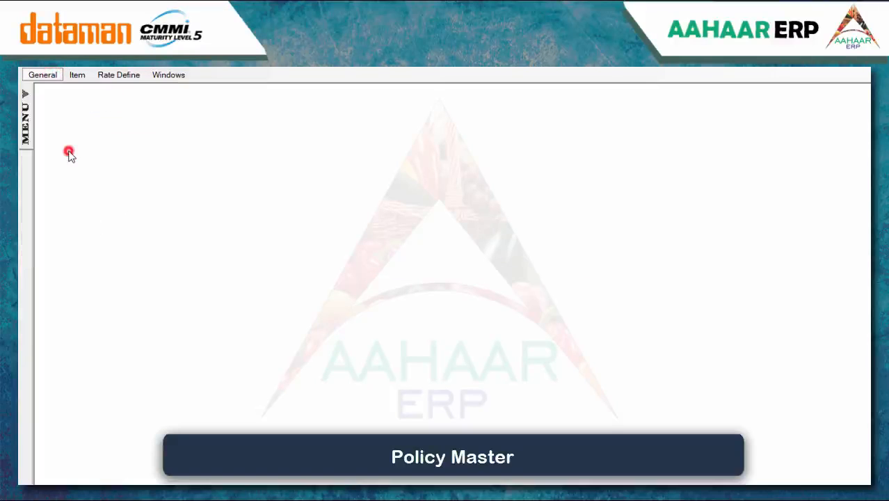
pyautogui.click(66, 147)
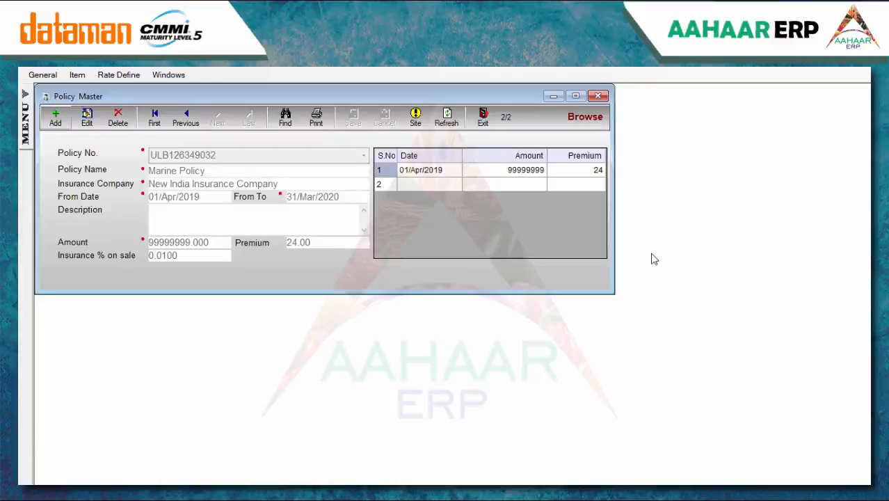
pyautogui.click(55, 119)
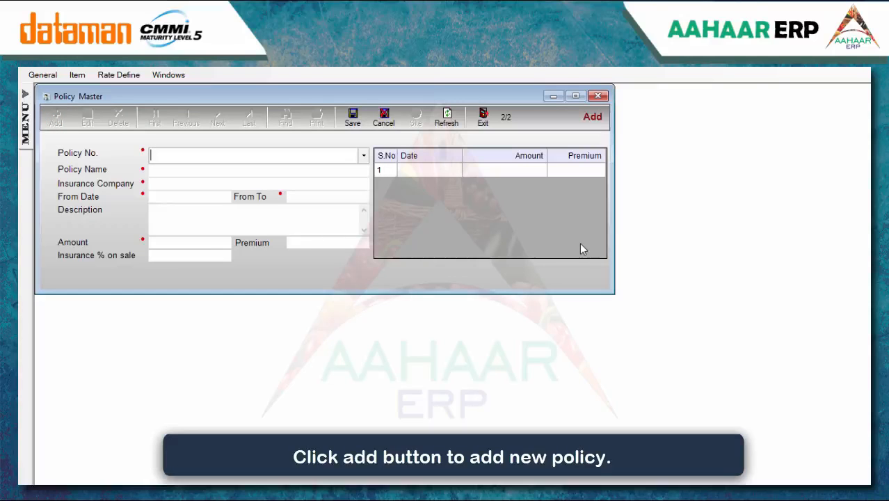
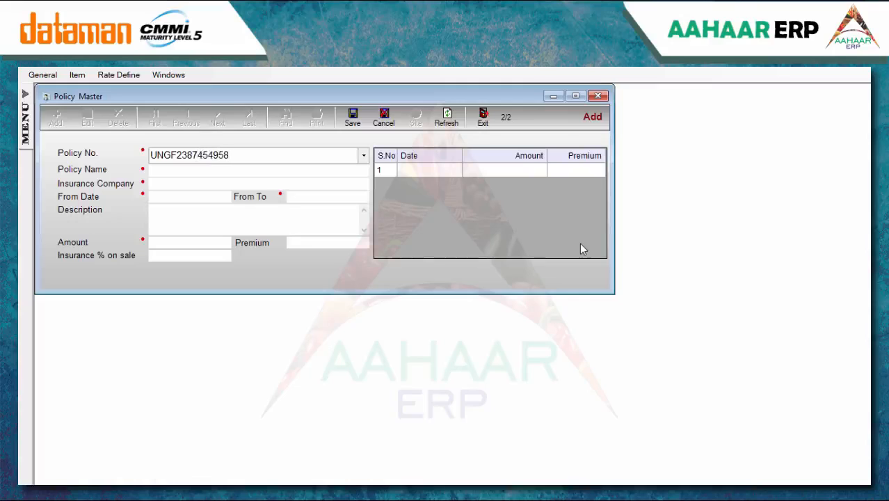
pyautogui.press('Tab')
pyautogui.write('MARIN')
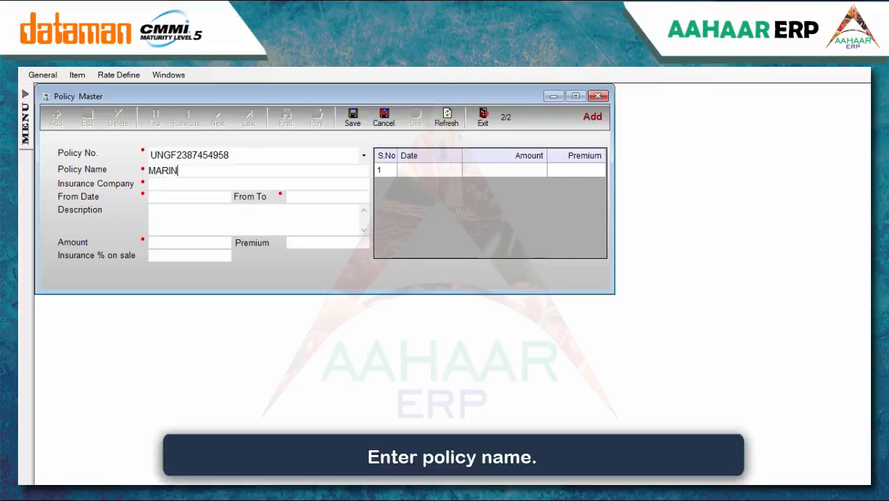
pyautogui.write('E POLICY')
pyautogui.click(178, 183)
pyautogui.write('NEW INDIA INSU')
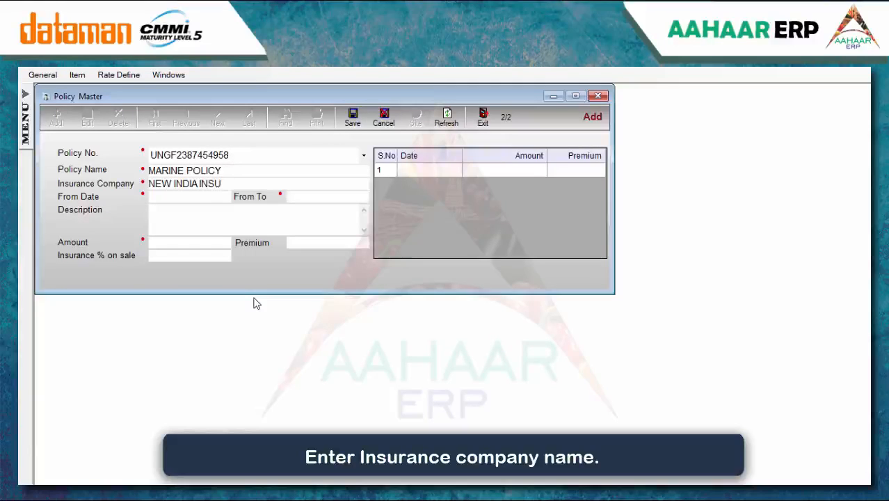
pyautogui.write('RANCE COMPANY')
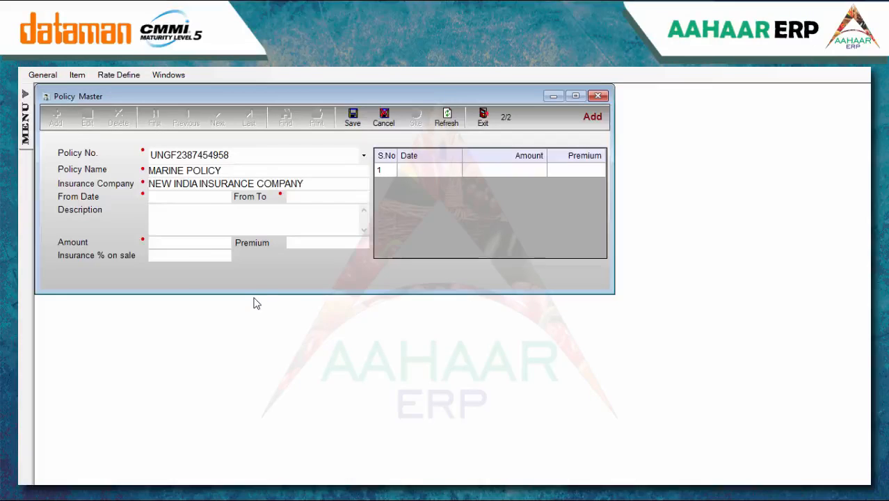
pyautogui.click(200, 198)
pyautogui.write('15.3')
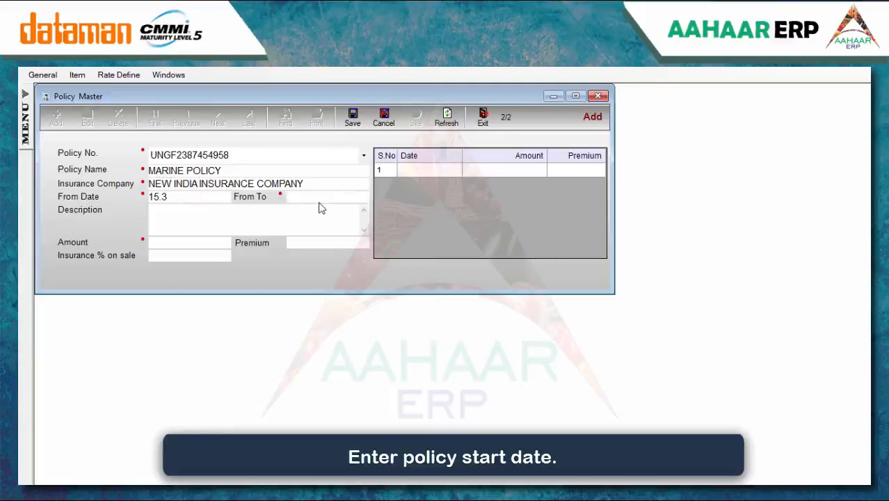
pyautogui.write('.19')
# Set the policy end date to 14/Mar/2020 and description 'POLICY FOR MARINE'
pyautogui.click(320, 192)
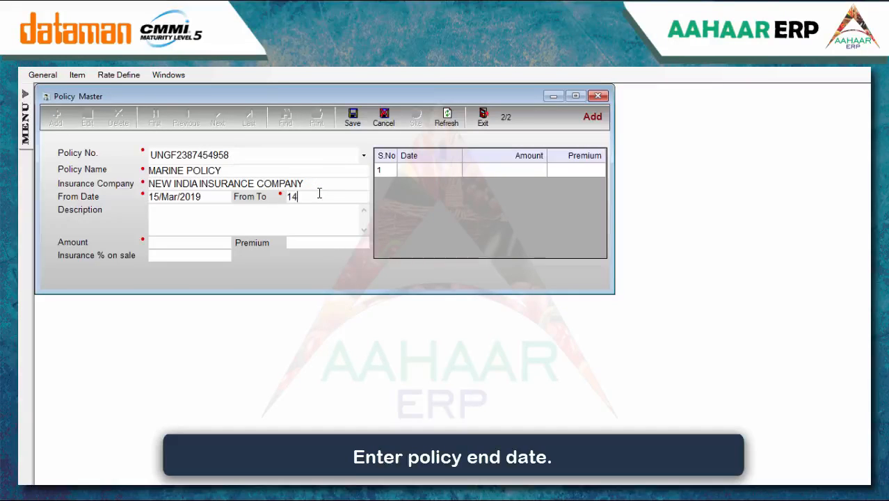
pyautogui.write('03.20')
pyautogui.click(229, 215)
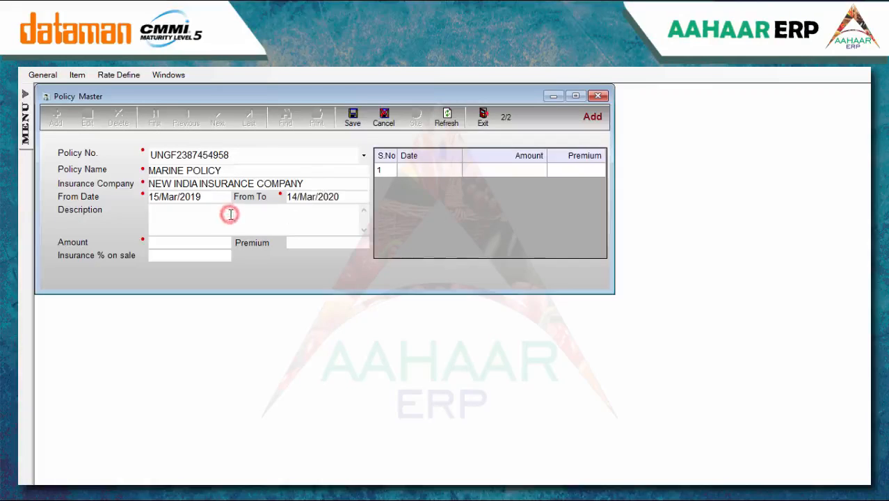
pyautogui.write('POLICY F')
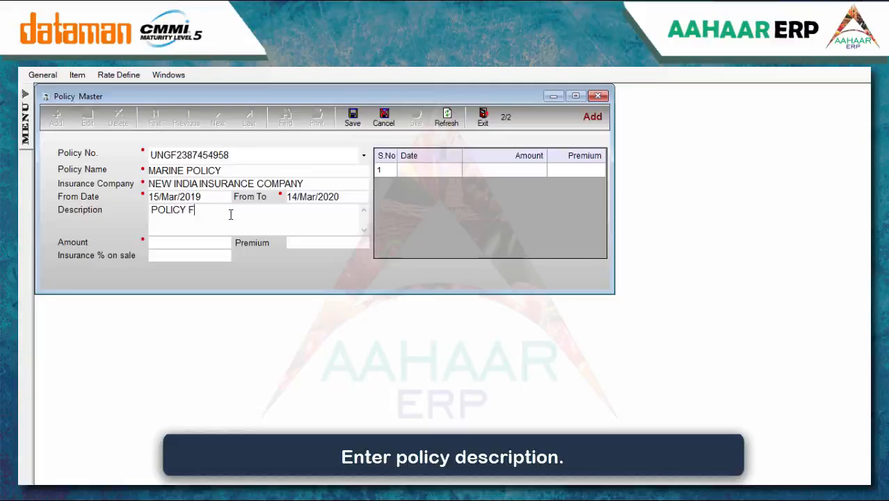
pyautogui.write('OR MARINE')
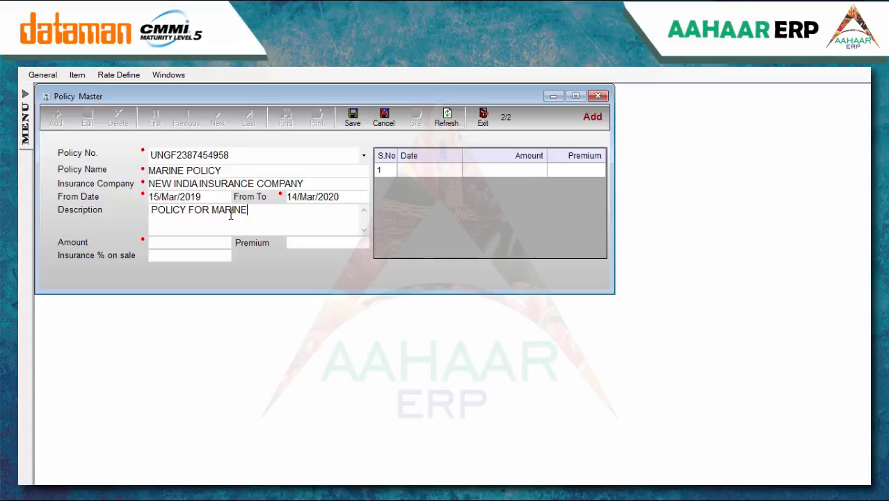
# Add the 15/Mar schedule row with amount 1000000, save the policy, and open Mandi Master
pyautogui.click(411, 168)
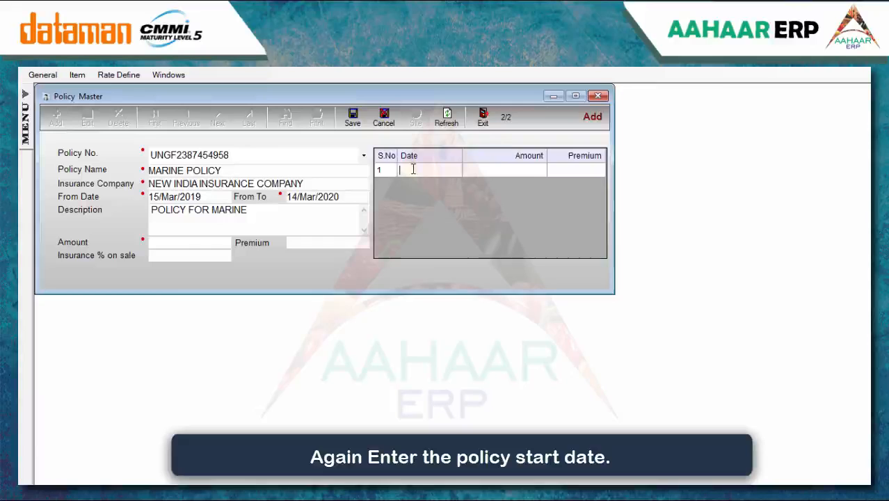
pyautogui.write('15')
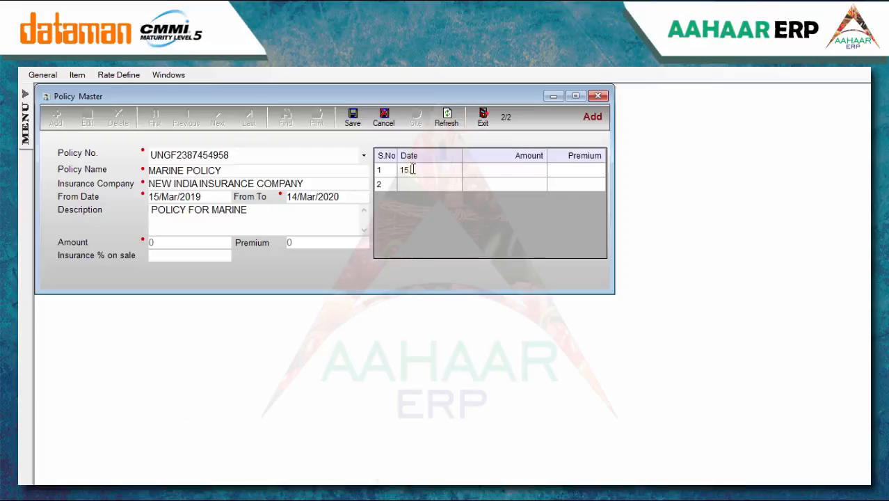
pyautogui.write('.3')
pyautogui.press('Return')
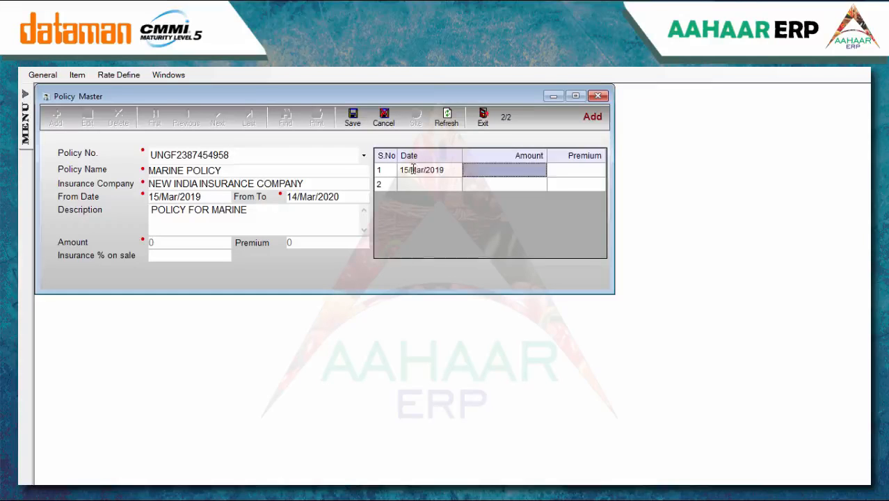
pyautogui.write('1000000')
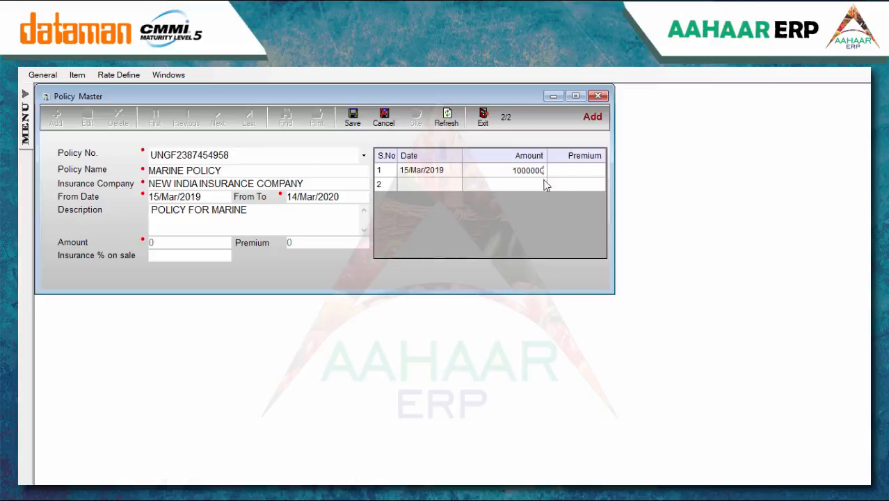
pyautogui.click(571, 171)
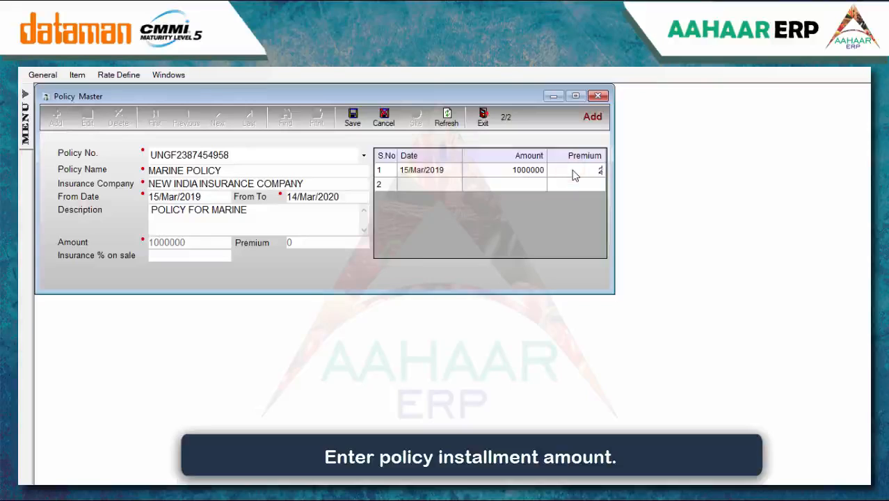
pyautogui.click(352, 123)
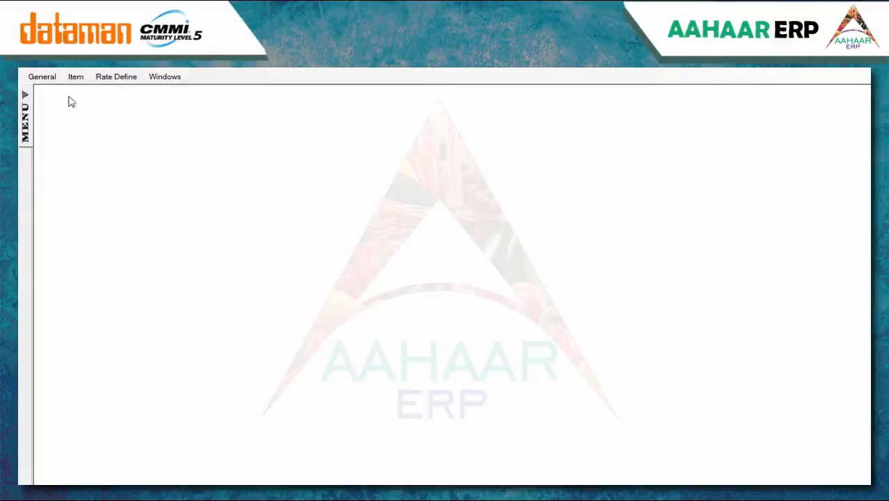
pyautogui.click(52, 78)
pyautogui.click(81, 160)
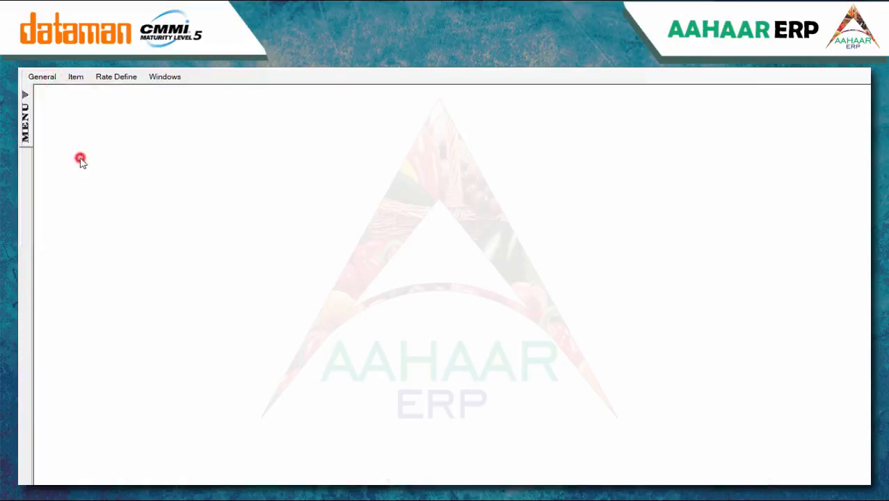
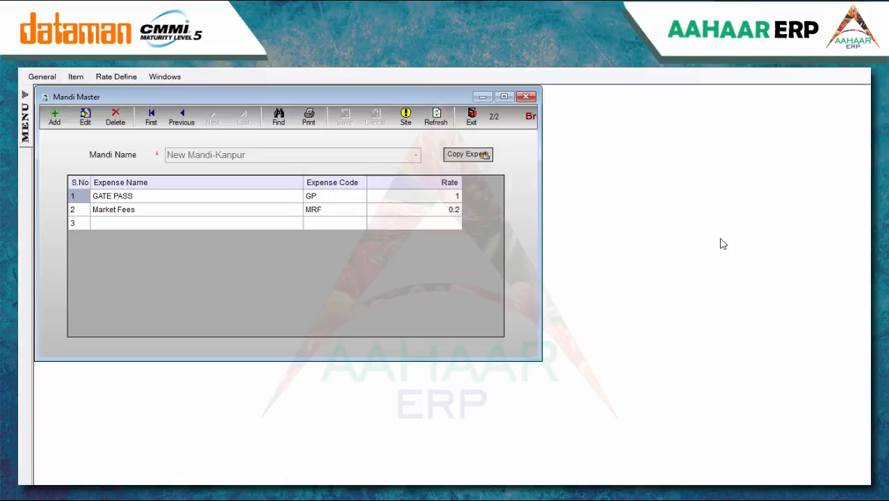
# Start a new mandi Mandi-Kanpur and add the SAT expense at rate 1
pyautogui.click(55, 117)
pyautogui.write('Mandi-Kanpur')
pyautogui.click(260, 246)
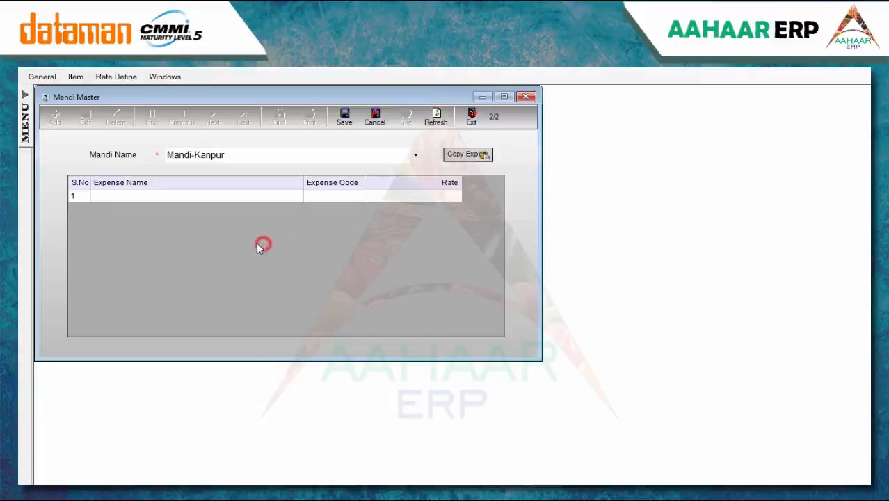
pyautogui.click(158, 199)
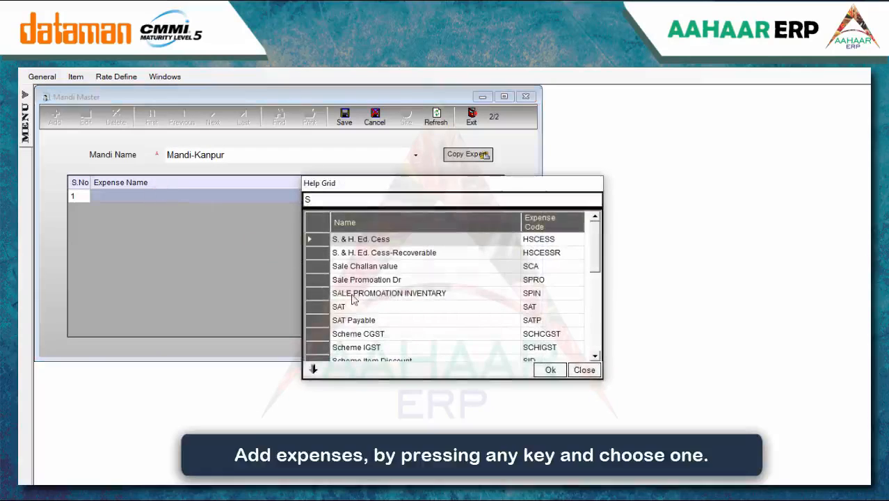
pyautogui.click(447, 306)
pyautogui.click(556, 369)
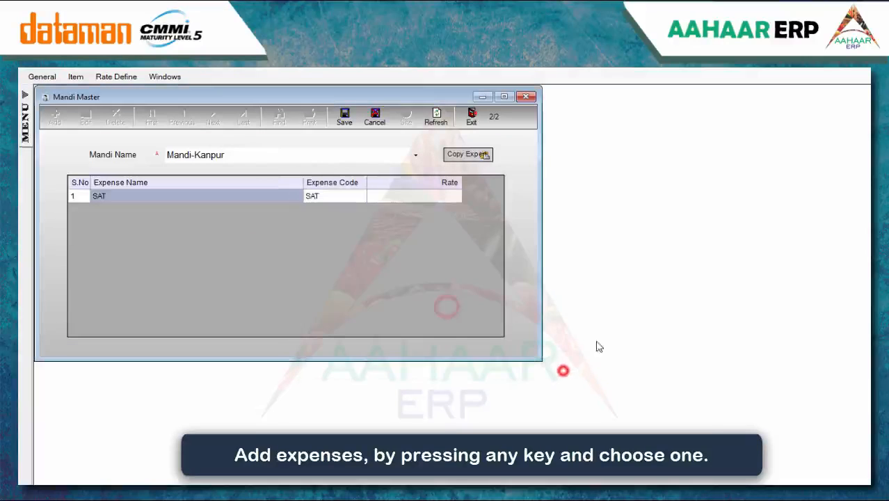
pyautogui.click(446, 197)
pyautogui.write('1')
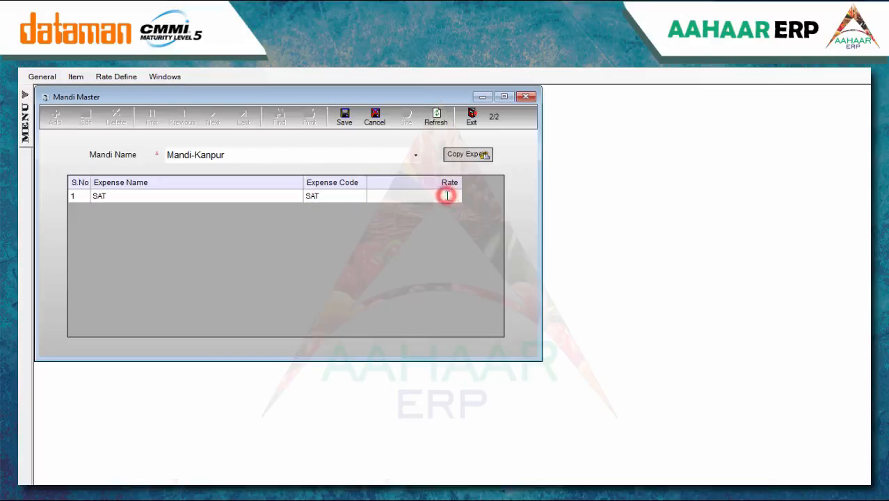
pyautogui.press('Return')
pyautogui.click(464, 232)
# Add SAT Payable as the second expense at rate 1 and save the mandi
pyautogui.click(259, 211)
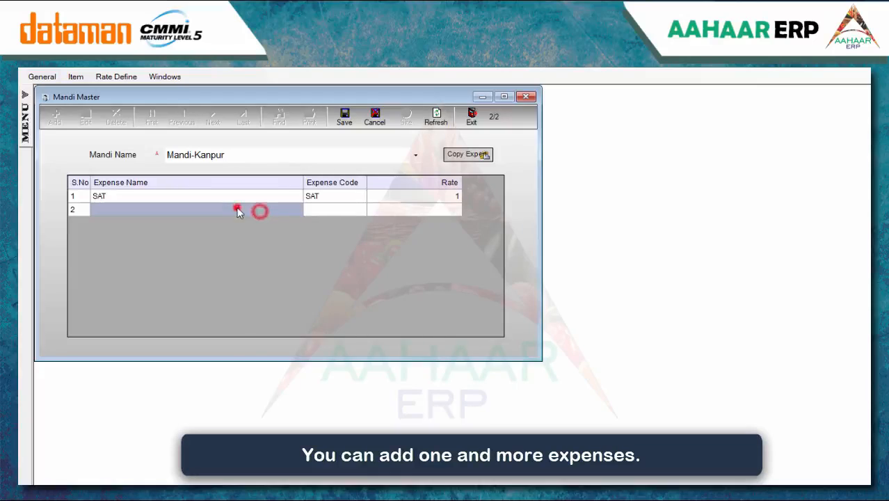
pyautogui.write('S')
pyautogui.click(387, 319)
pyautogui.click(547, 370)
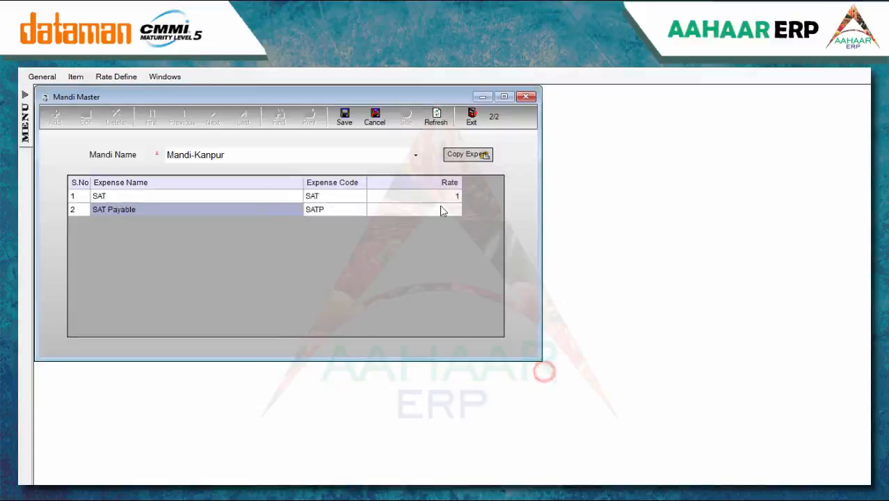
pyautogui.click(450, 210)
pyautogui.write('1')
pyautogui.press('Return')
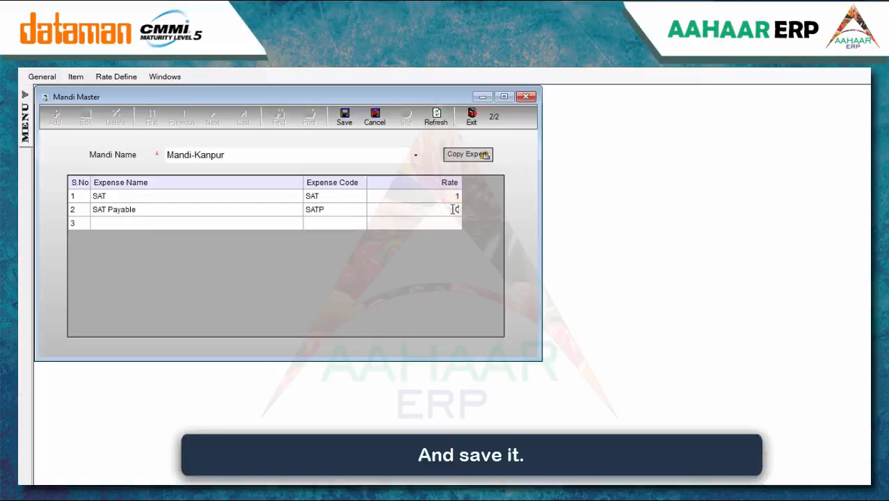
pyautogui.click(344, 113)
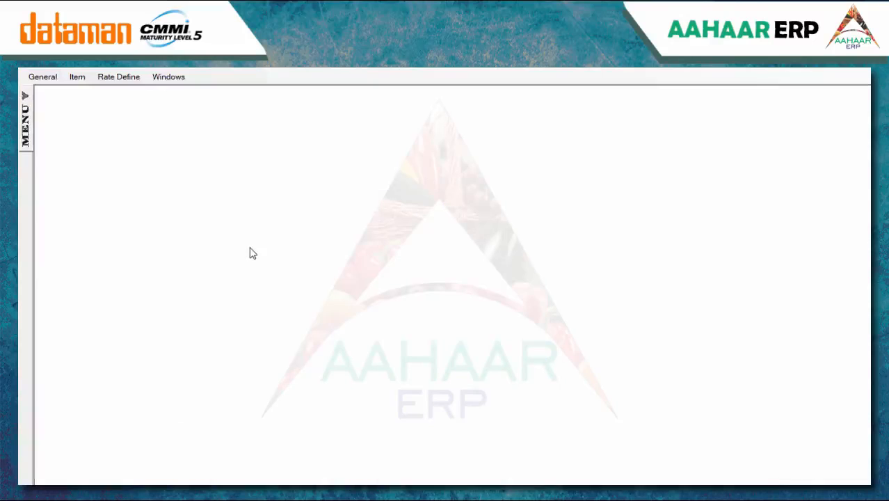
# In Specification Master, start a new specification for Godown Master
pyautogui.click(42, 76)
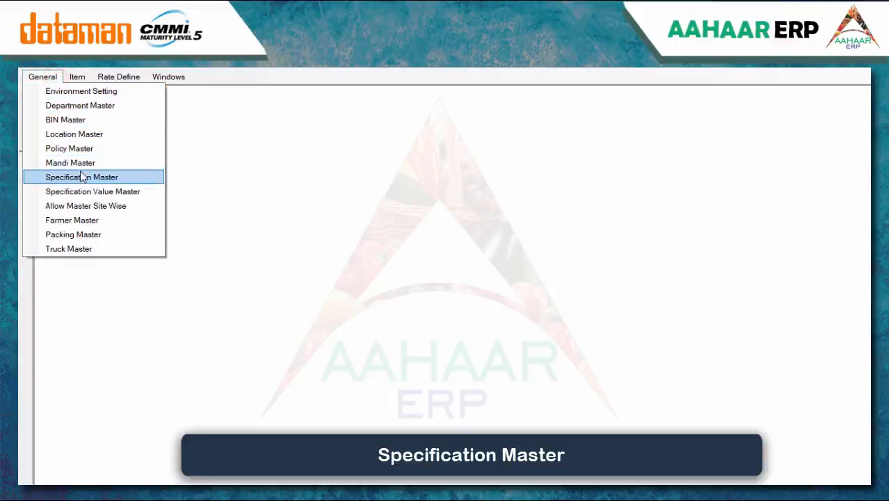
pyautogui.click(80, 171)
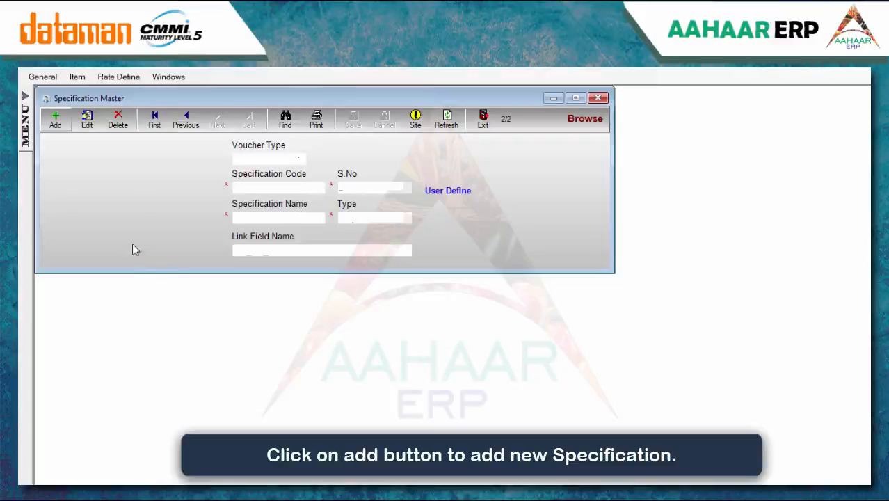
pyautogui.click(56, 123)
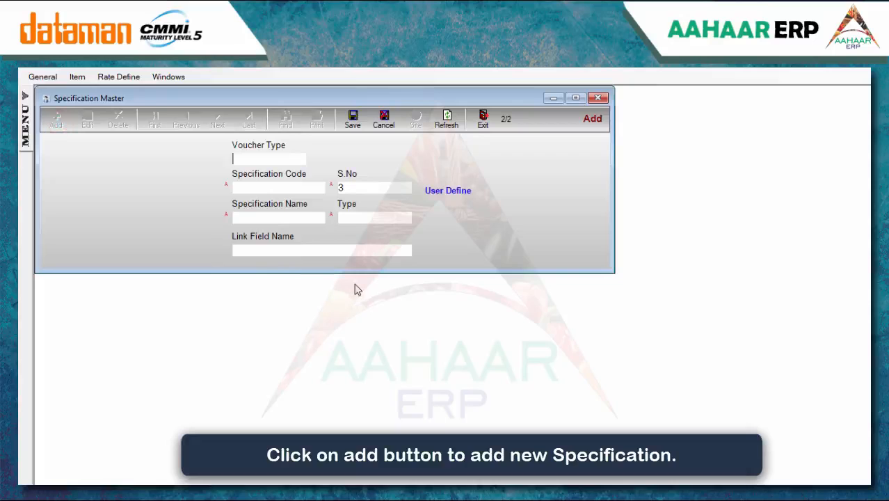
pyautogui.write('G')
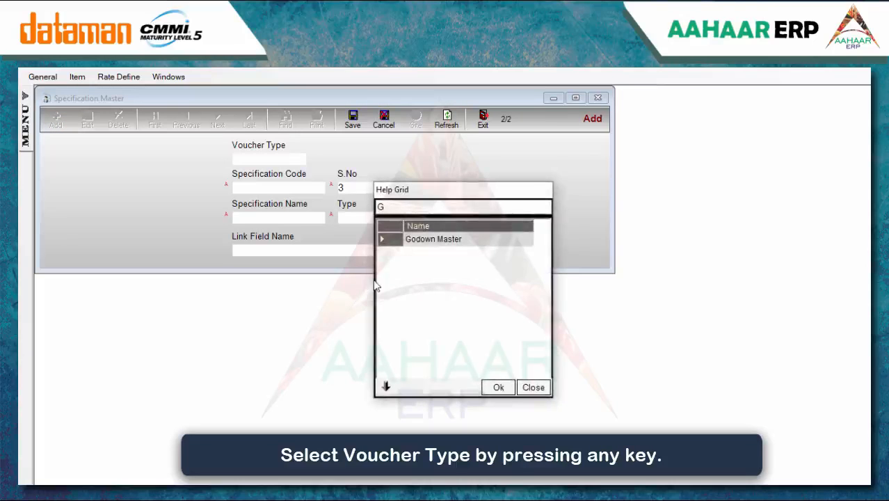
pyautogui.doubleClick(429, 240)
# Enter code and name 'stack', set the type to Help, and save
pyautogui.click(292, 187)
pyautogui.write('stack')
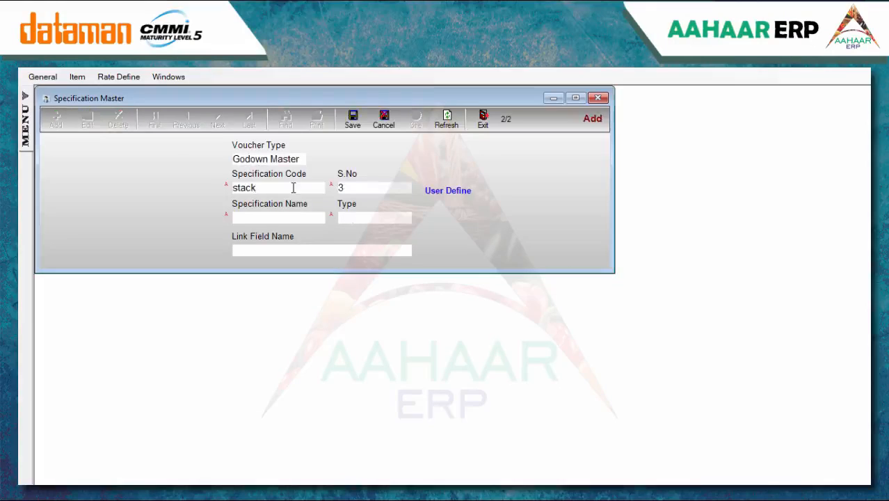
pyautogui.click(305, 219)
pyautogui.write('stack')
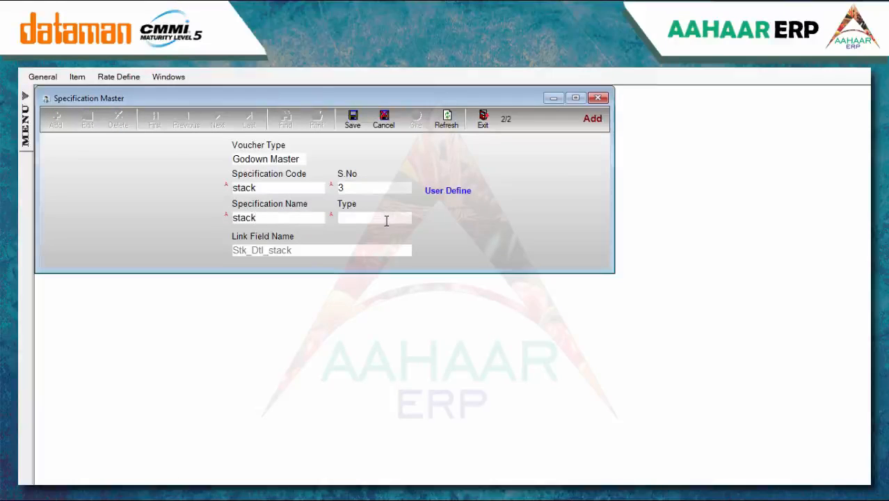
pyautogui.click(384, 218)
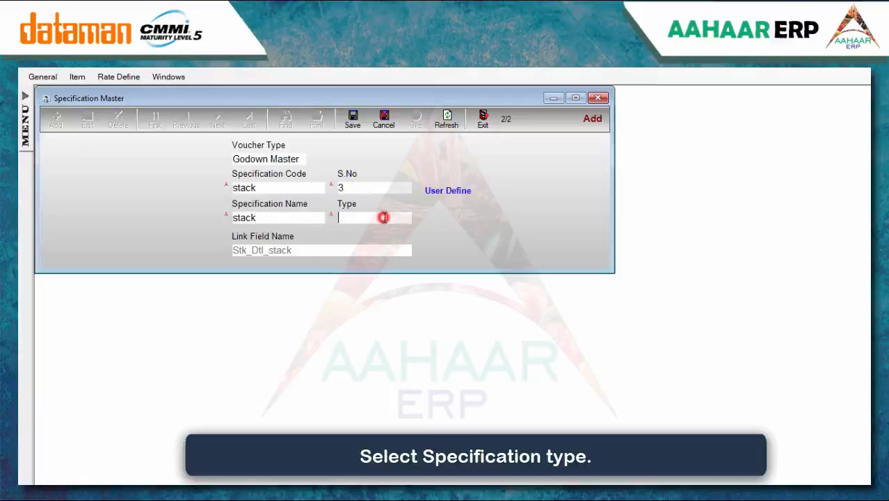
pyautogui.doubleClick(449, 270)
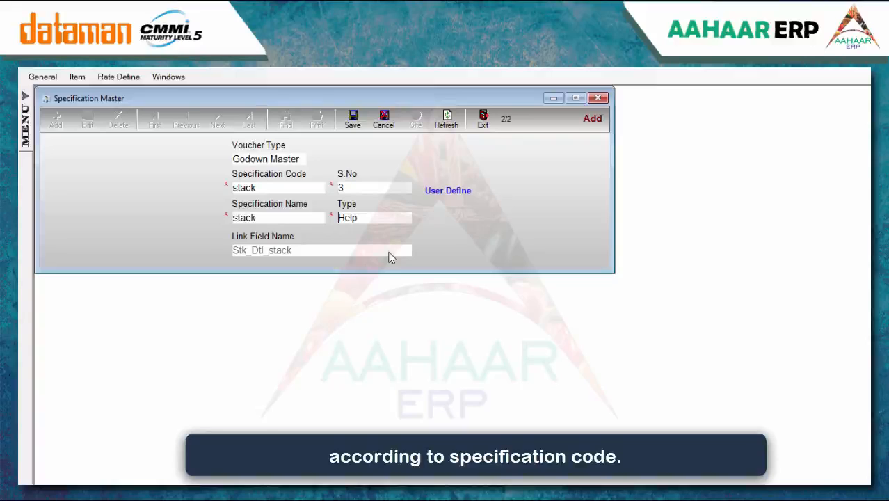
pyautogui.click(351, 130)
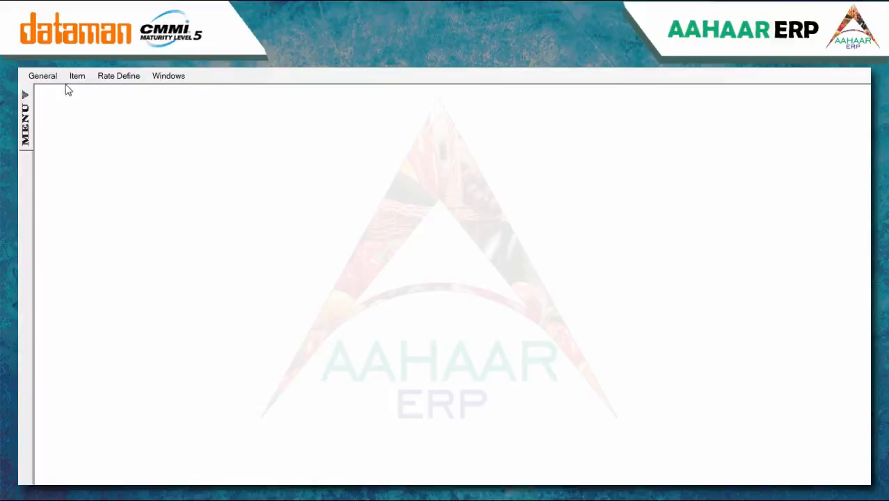
pyautogui.click(42, 75)
# Add the value 'Rack-2' under the Rack specification and save it
pyautogui.click(65, 191)
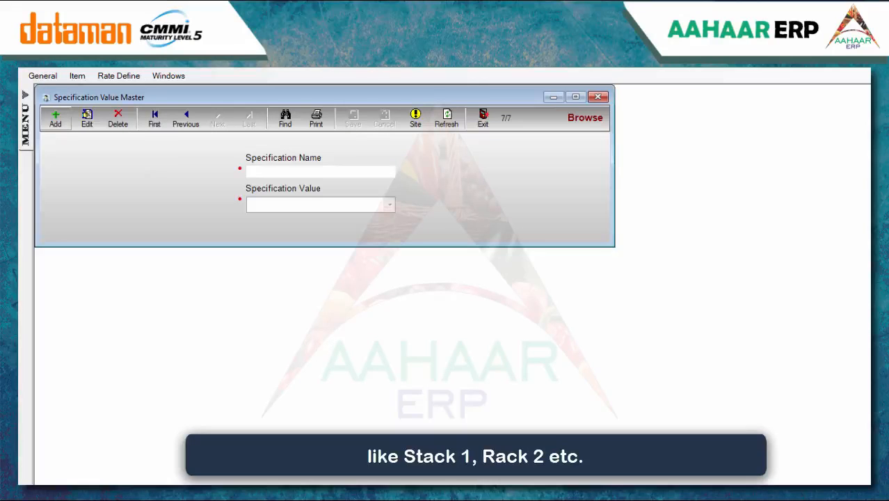
pyautogui.click(56, 120)
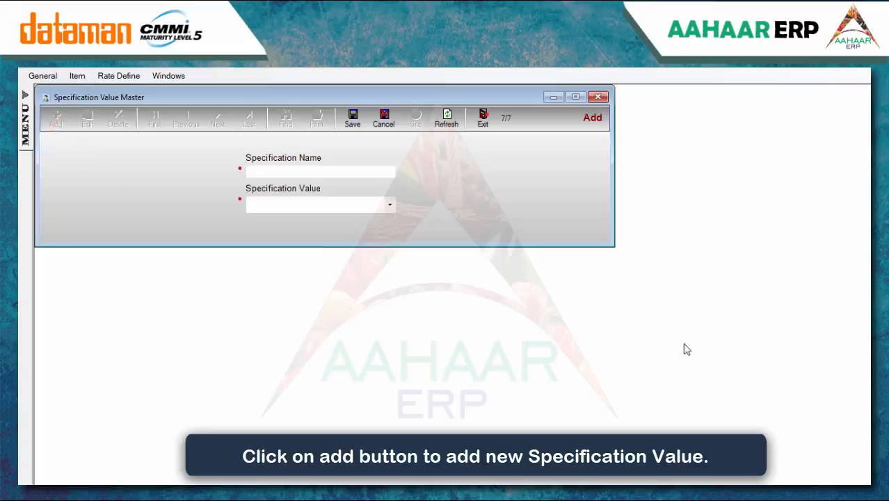
pyautogui.write('R')
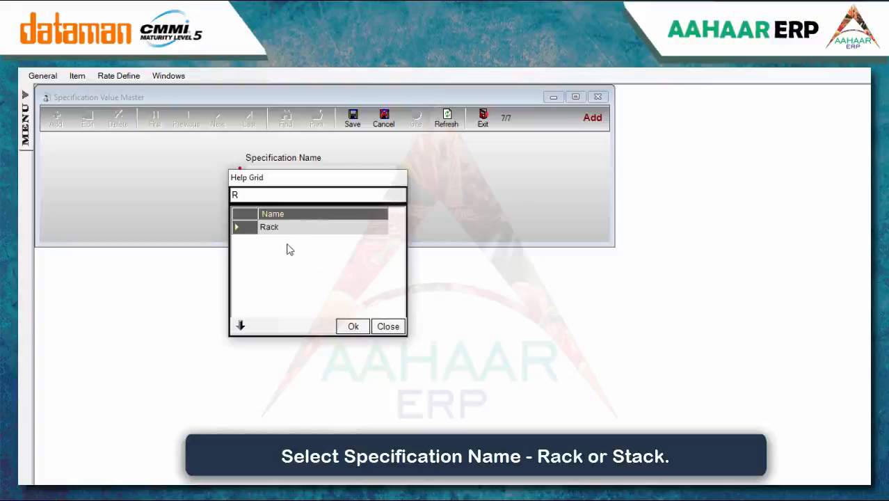
pyautogui.doubleClick(274, 227)
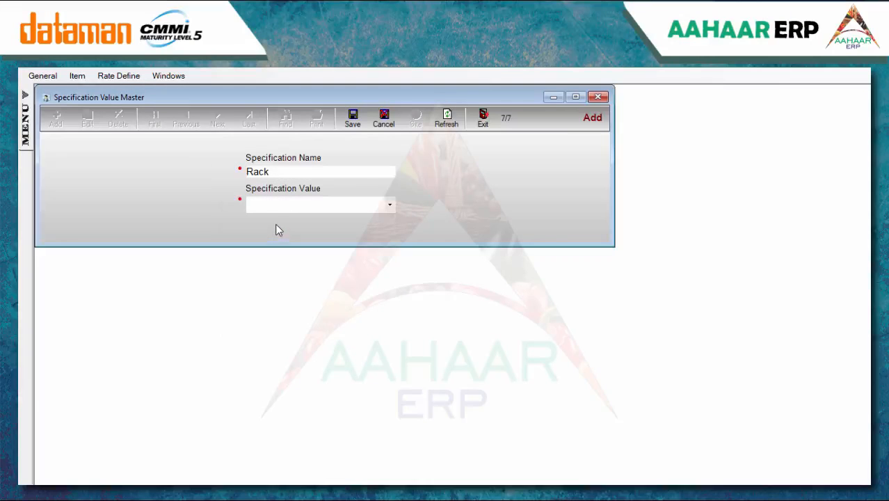
pyautogui.click(279, 205)
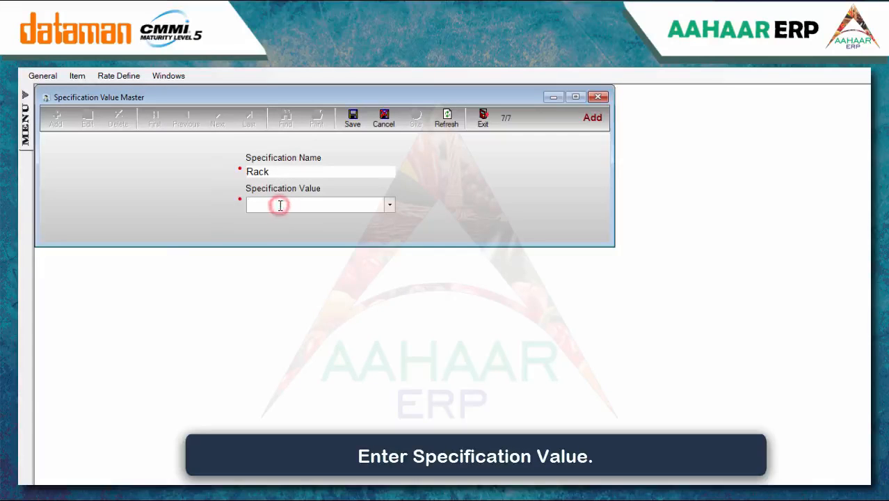
pyautogui.write('Rack-2')
pyautogui.click(358, 128)
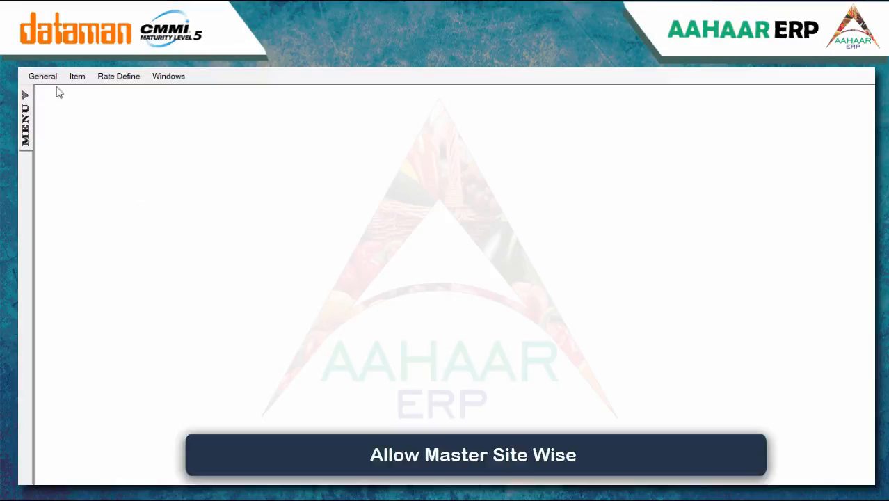
# In Allow Master (Site Wise), set the item type to Finished Mtrl
pyautogui.click(43, 76)
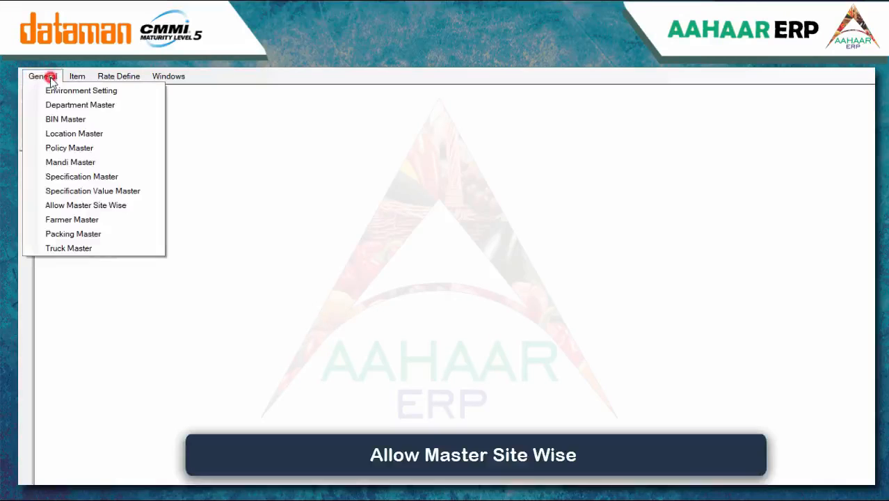
pyautogui.click(90, 204)
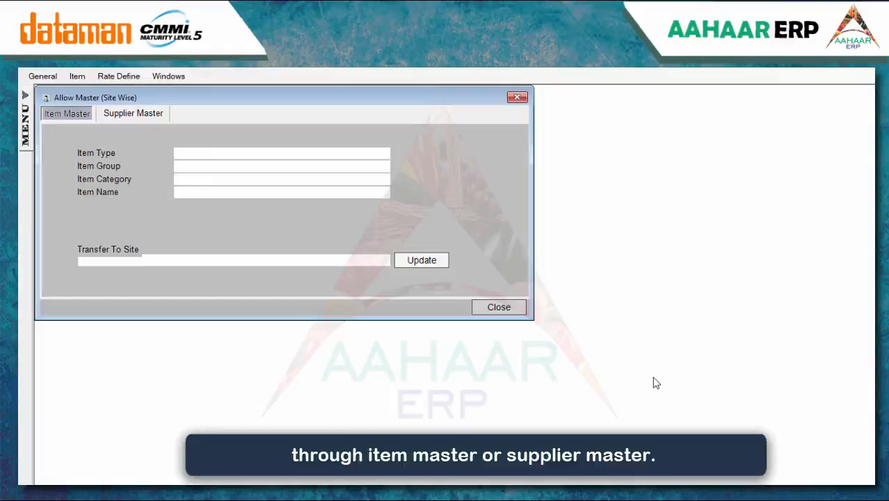
pyautogui.click(129, 113)
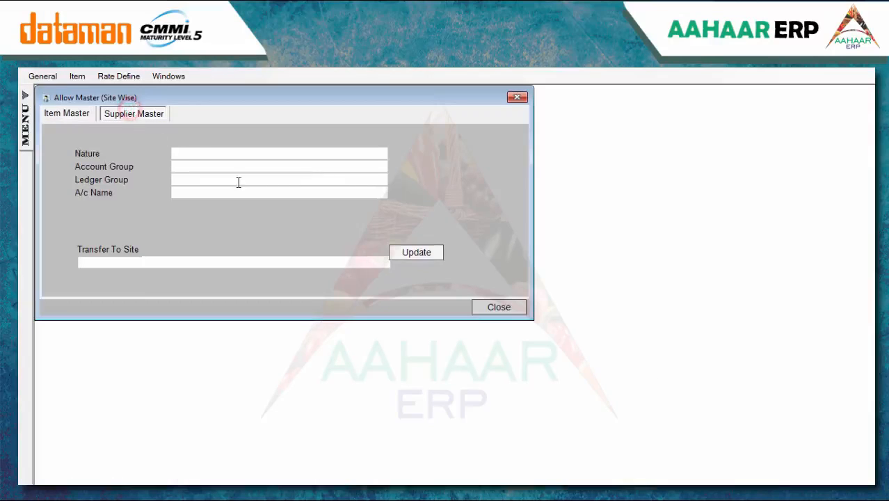
pyautogui.click(46, 113)
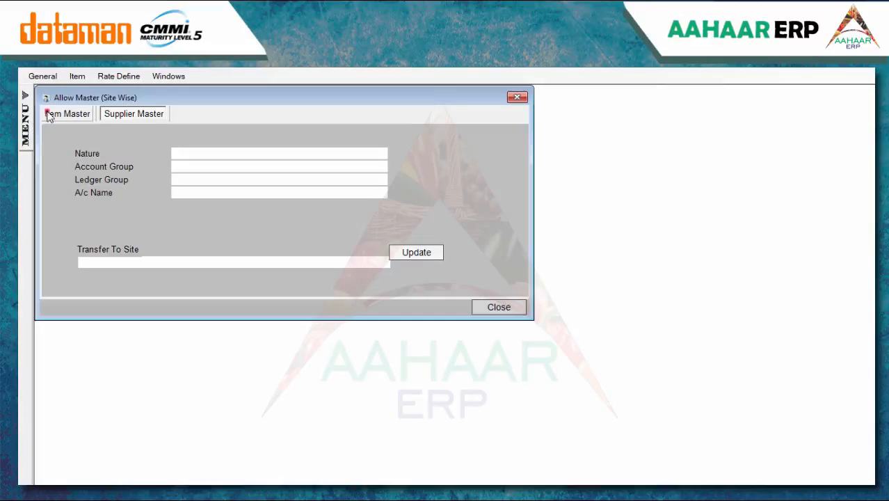
pyautogui.click(285, 151)
pyautogui.click(403, 234)
pyautogui.click(510, 401)
# Choose item group Bops and category Furniture & Fixtures
pyautogui.click(258, 167)
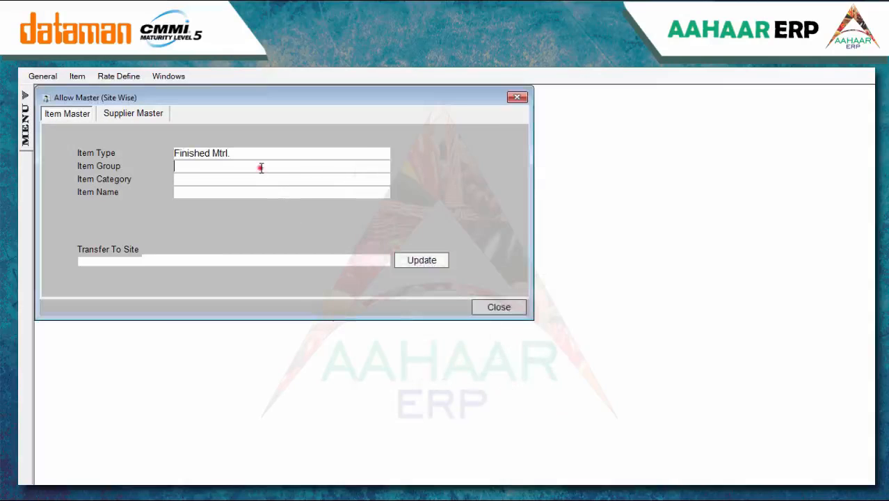
pyautogui.click(333, 267)
pyautogui.click(581, 401)
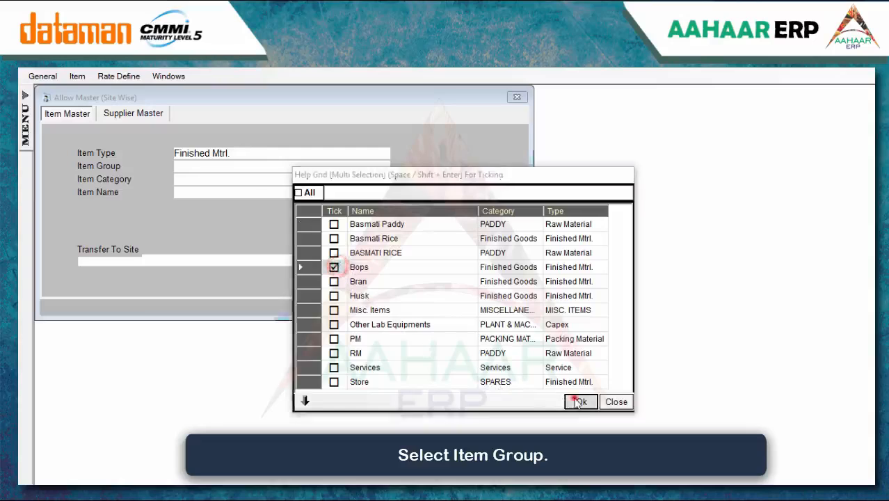
pyautogui.click(209, 182)
pyautogui.click(359, 267)
pyautogui.click(555, 401)
# Select item RICE MOGRA, allow it at Delhi Office, and update
pyautogui.click(197, 192)
pyautogui.click(262, 252)
pyautogui.click(651, 401)
pyautogui.click(230, 260)
pyautogui.click(96, 297)
pyautogui.click(209, 421)
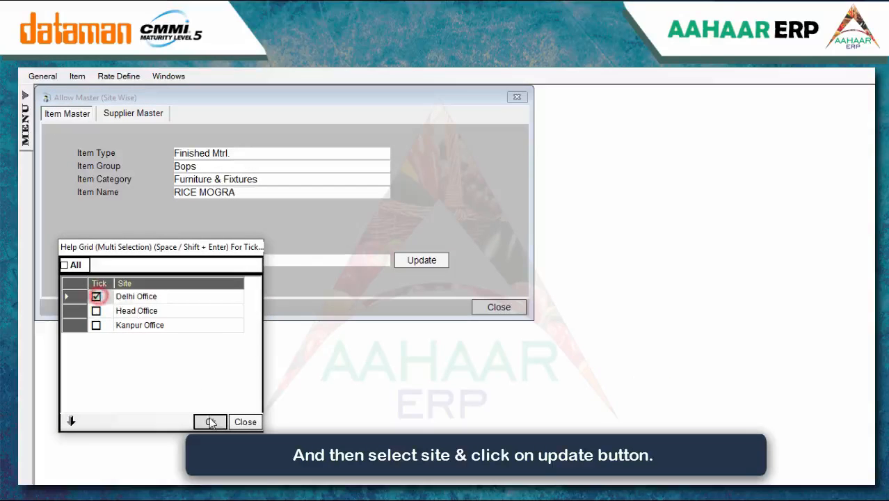
pyautogui.click(448, 262)
# For suppliers, choose nature Bank, account group Acc. Dep. Land and ledger group HP-Regular
pyautogui.click(132, 113)
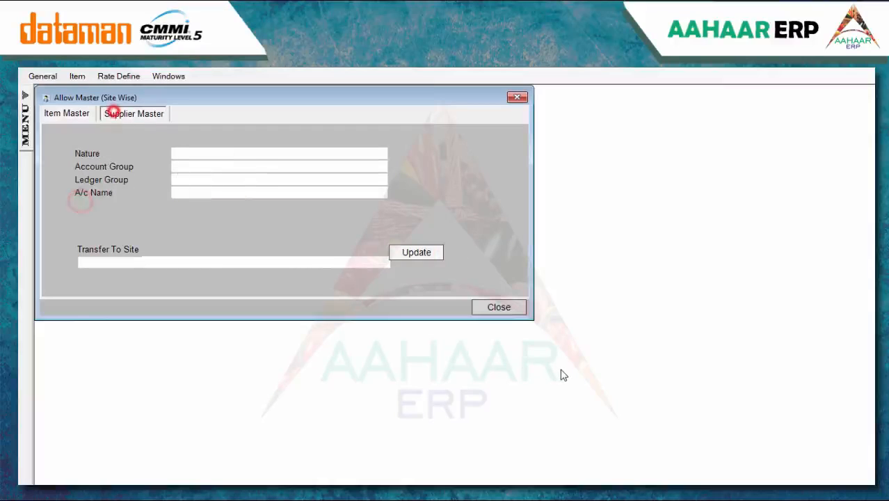
pyautogui.click(367, 155)
pyautogui.click(405, 237)
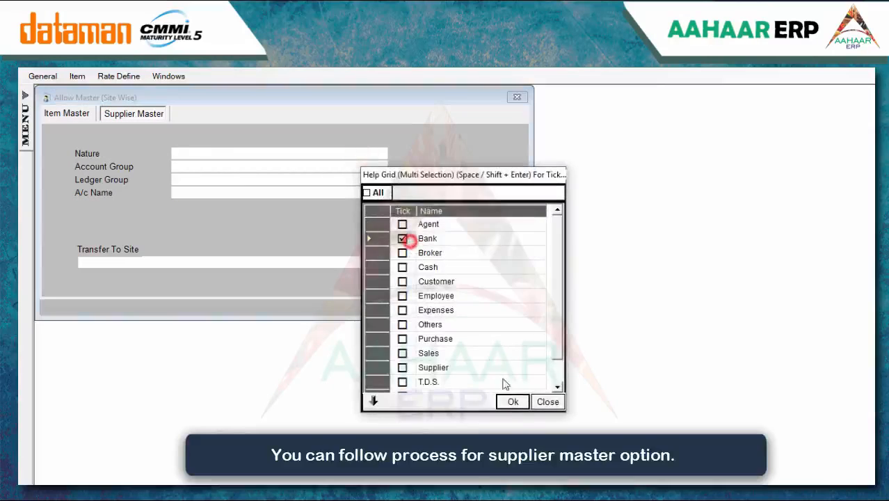
pyautogui.click(517, 402)
pyautogui.click(238, 167)
pyautogui.click(368, 295)
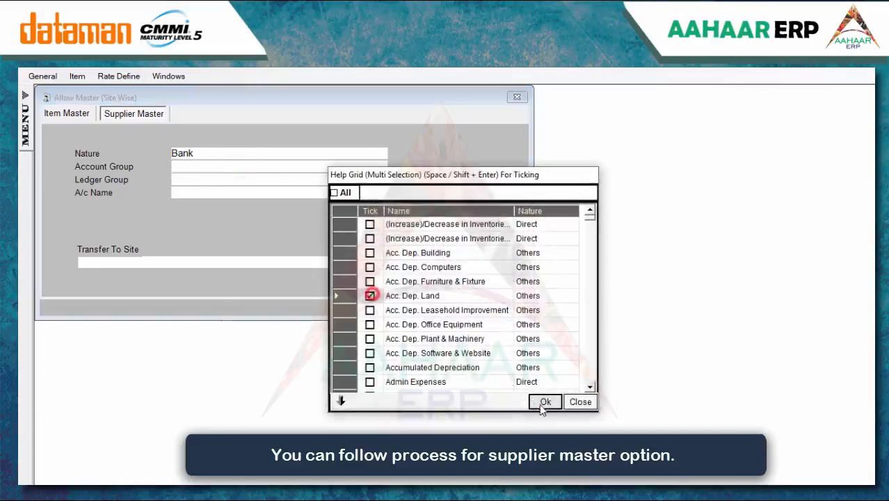
pyautogui.click(539, 402)
pyautogui.click(250, 179)
pyautogui.click(403, 307)
pyautogui.click(510, 400)
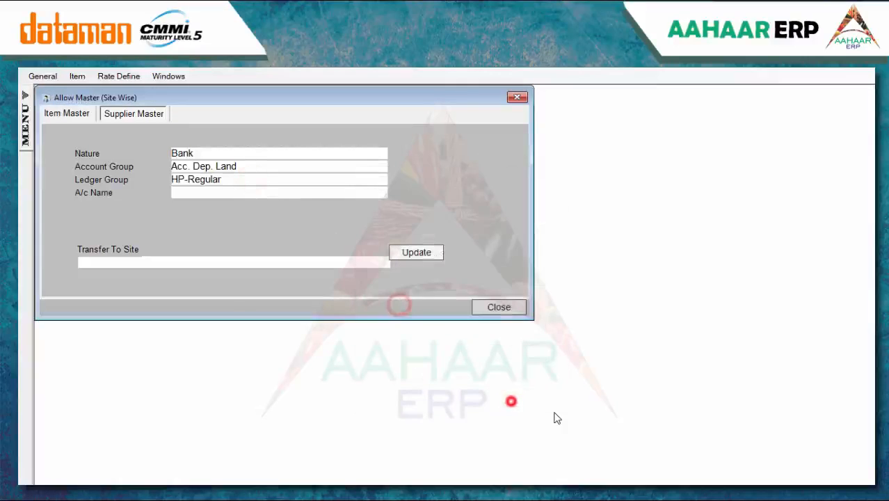
# Transfer account A N ENTERPRISES to Head Office and update
pyautogui.click(245, 195)
pyautogui.click(293, 264)
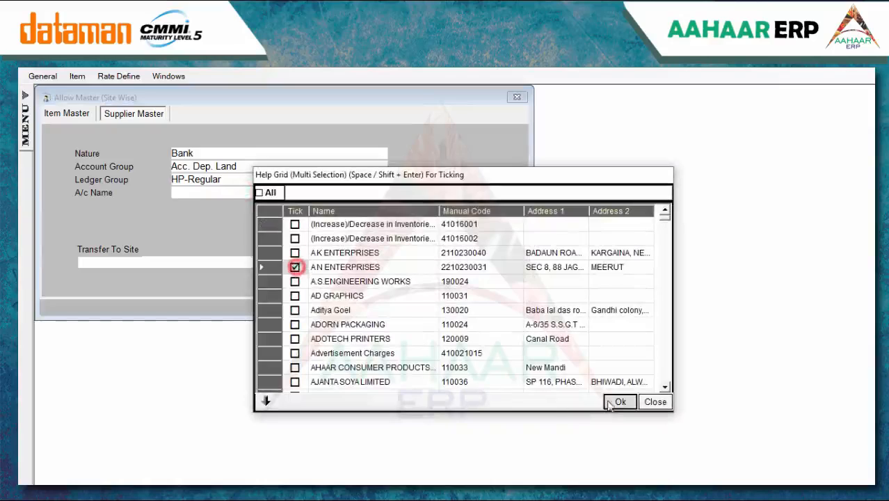
pyautogui.click(612, 402)
pyautogui.click(343, 265)
pyautogui.click(98, 313)
pyautogui.click(213, 423)
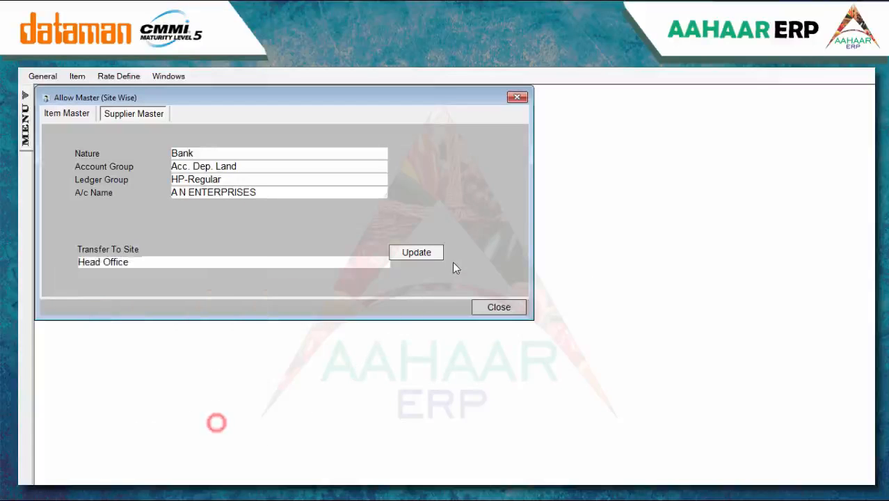
pyautogui.click(441, 252)
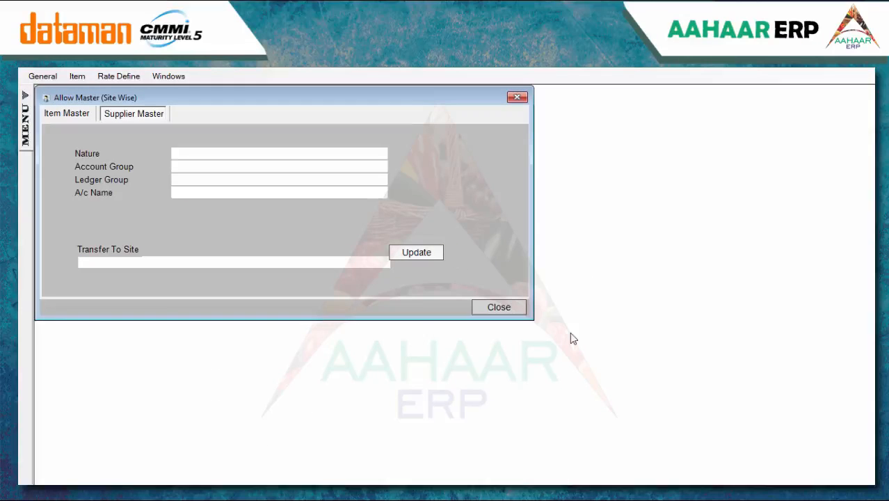
# Open Farmer Master and start a new farmer with the farmer's name and father's name
pyautogui.click(499, 306)
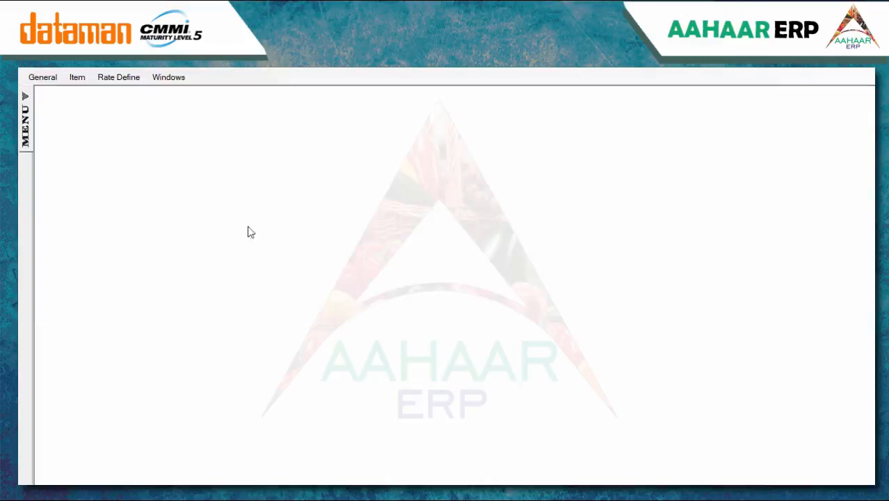
pyautogui.click(42, 77)
pyautogui.click(81, 219)
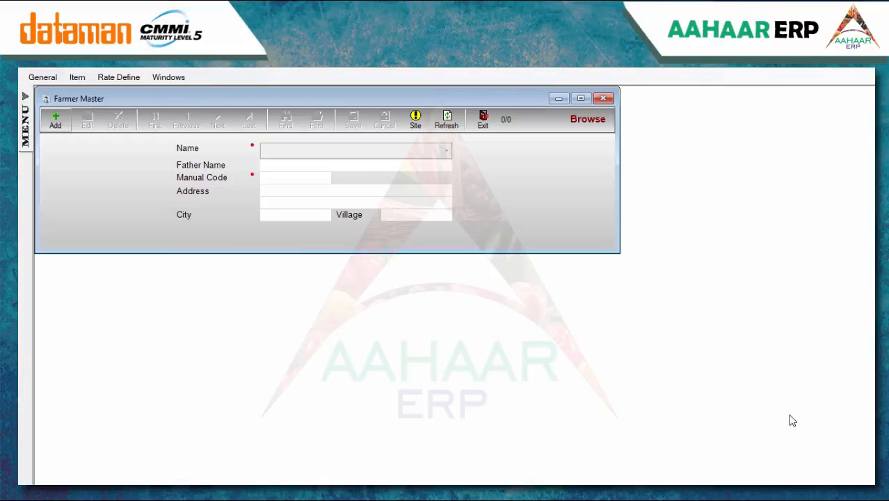
pyautogui.click(57, 129)
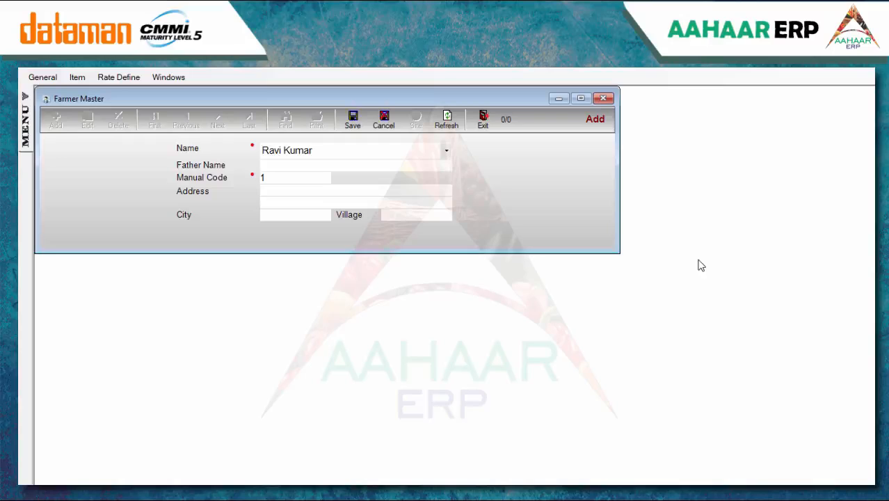
pyautogui.click(302, 167)
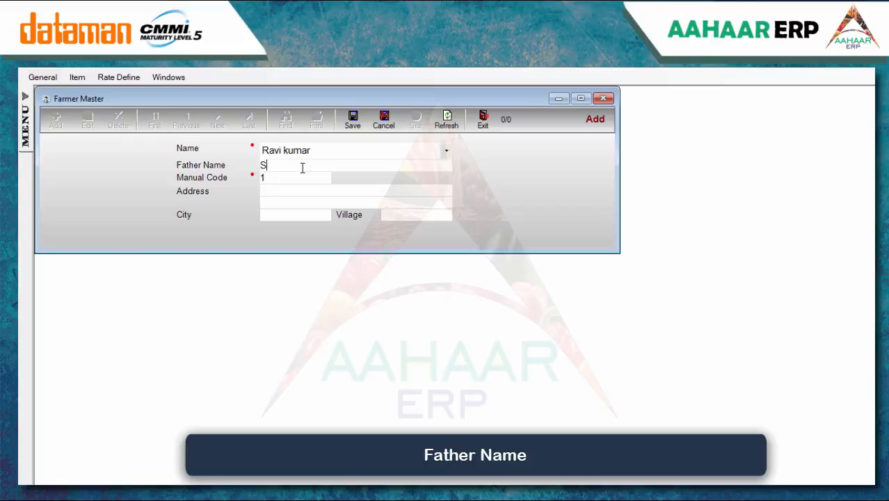
# Fill in the address, set city kanpur, save the farmer, and close the master
pyautogui.click(285, 190)
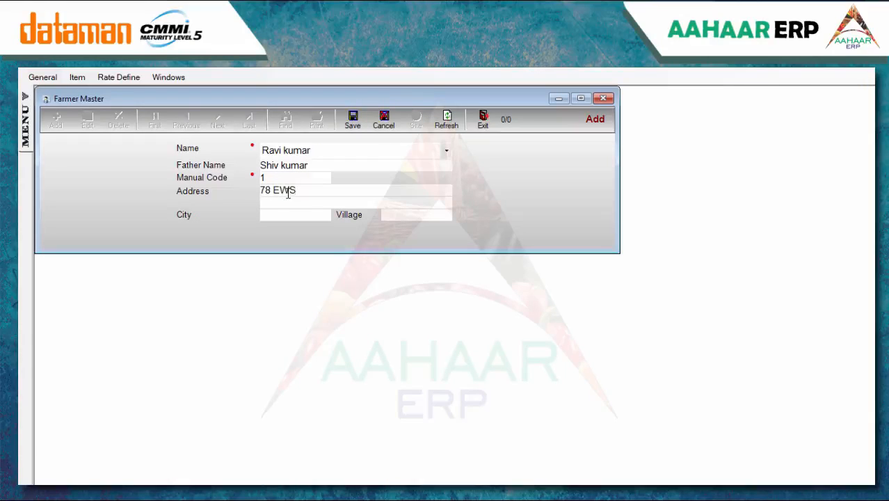
pyautogui.click(281, 216)
pyautogui.write('Ka')
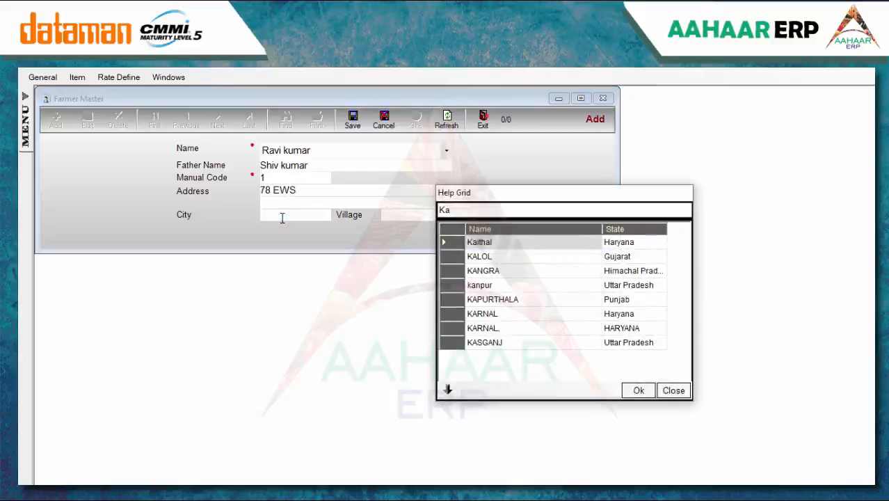
pyautogui.write('n')
pyautogui.click(498, 250)
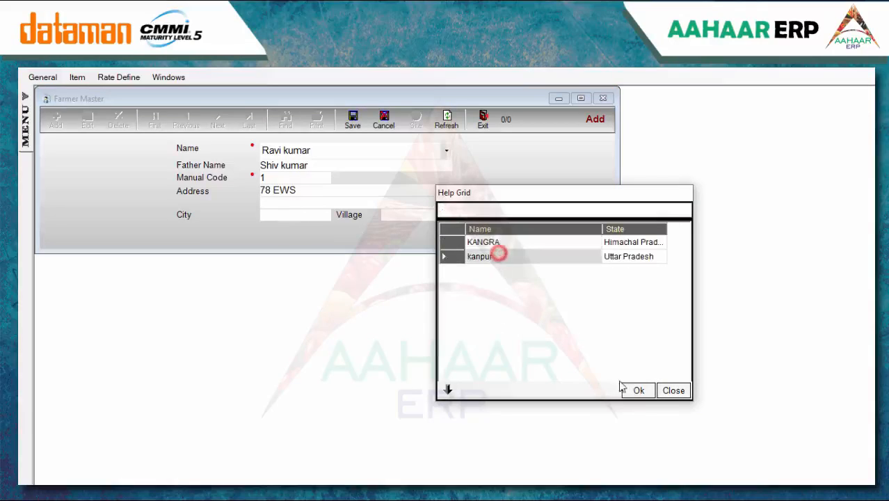
pyautogui.click(637, 390)
pyautogui.click(388, 213)
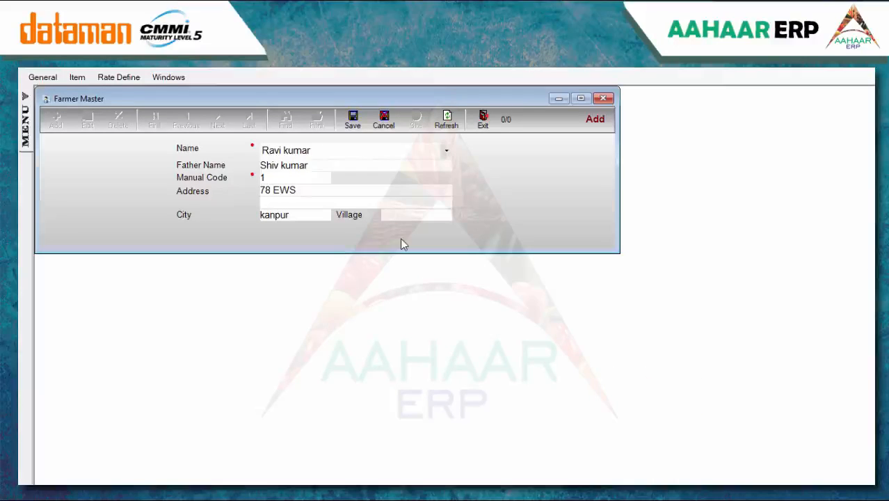
pyautogui.click(352, 119)
pyautogui.press('Escape')
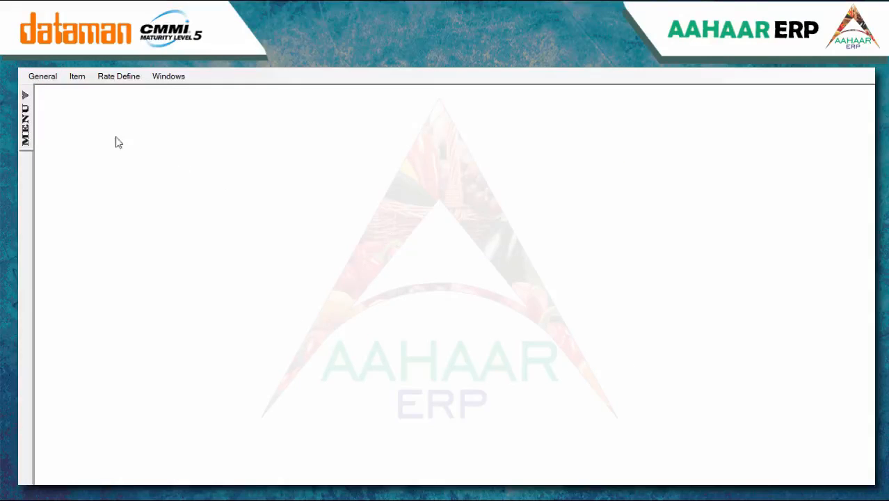
# Start a new packing '7 KG * 5 BAGS' in Packing Master with SKU Kg
pyautogui.click(43, 76)
pyautogui.click(66, 231)
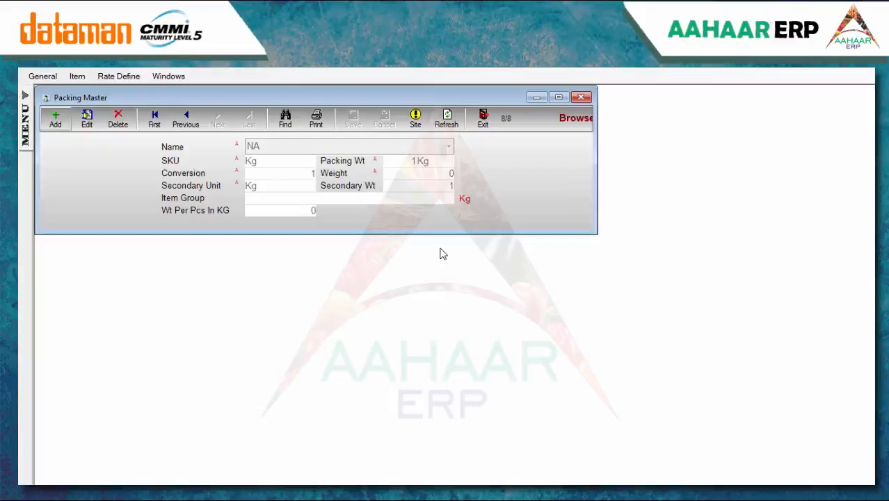
pyautogui.click(49, 121)
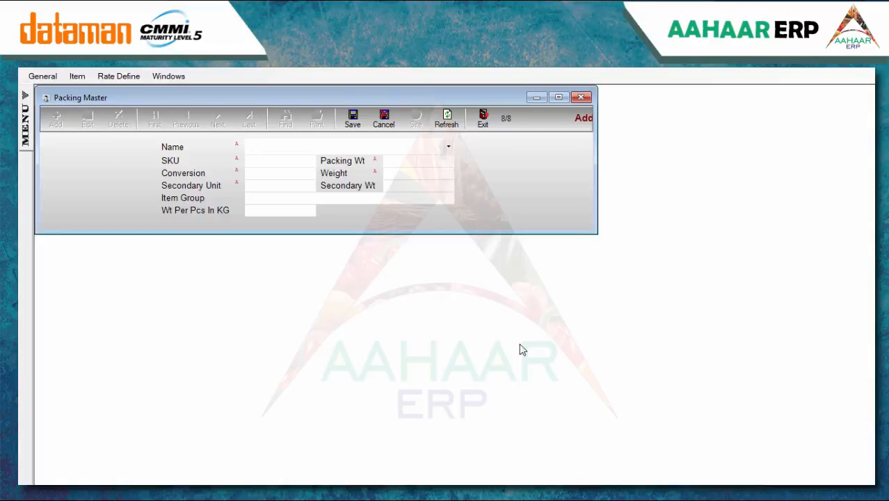
pyautogui.click(270, 150)
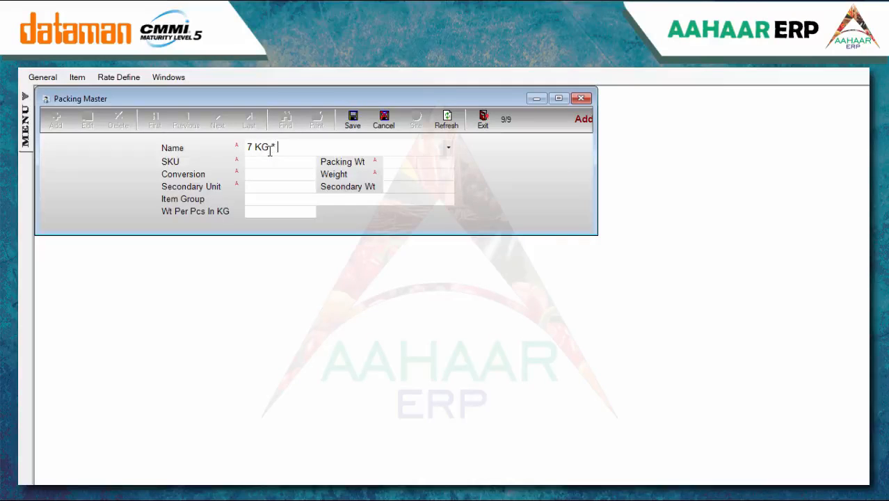
pyautogui.write('7 KG * 5 BAGS')
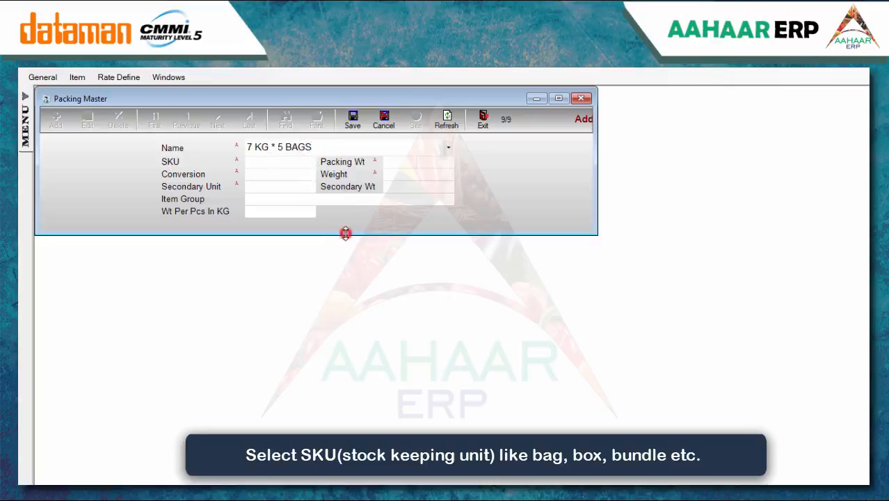
pyautogui.click(285, 164)
pyautogui.moveTo(346, 248); pyautogui.dragTo(352, 294)
pyautogui.click(300, 287)
pyautogui.click(306, 364)
# Set packing weight 50, conversion 0.01, and secondary unit Kg
pyautogui.click(415, 161)
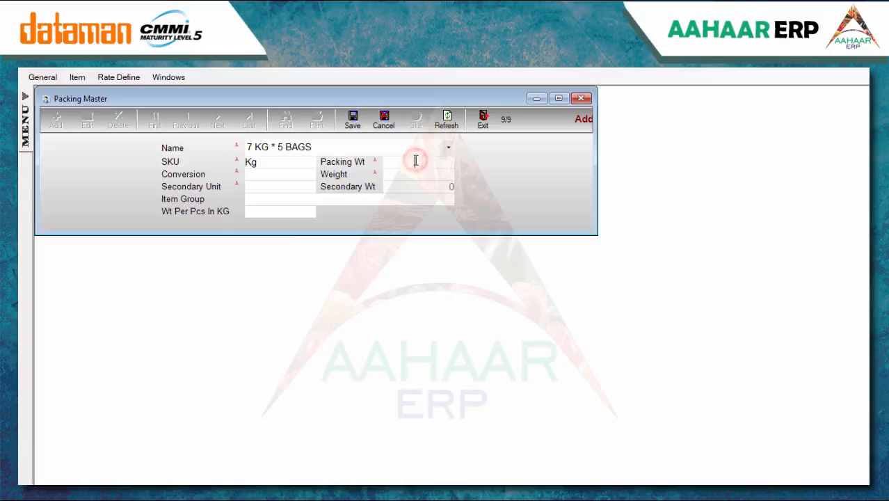
pyautogui.write('50')
pyautogui.press('Return')
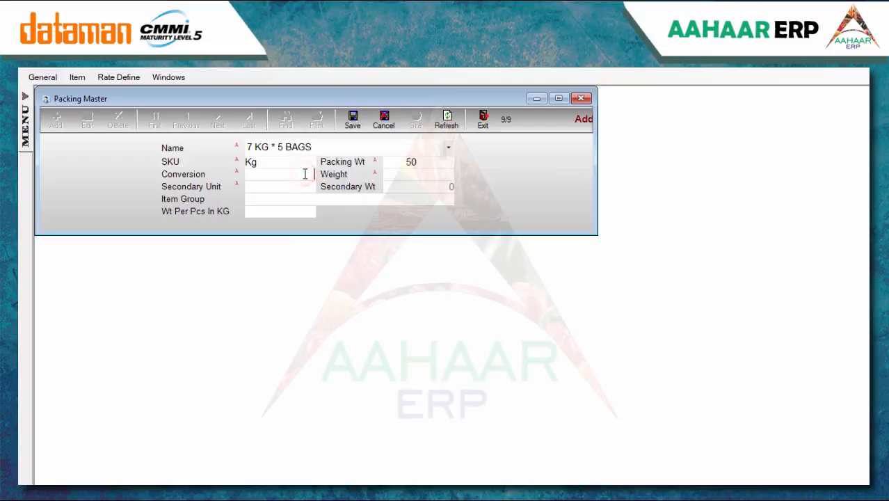
pyautogui.click(419, 175)
pyautogui.click(297, 189)
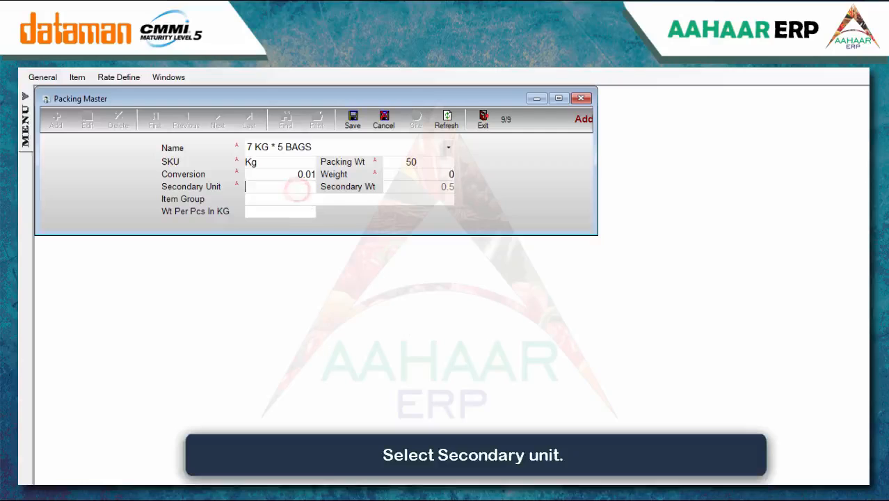
pyautogui.click(348, 285)
pyautogui.moveTo(348, 285); pyautogui.dragTo(347, 323)
pyautogui.click(295, 327)
pyautogui.click(300, 390)
# Assign item group Basmati Rice and weight per piece 5, then save the packing
pyautogui.click(270, 201)
pyautogui.click(278, 270)
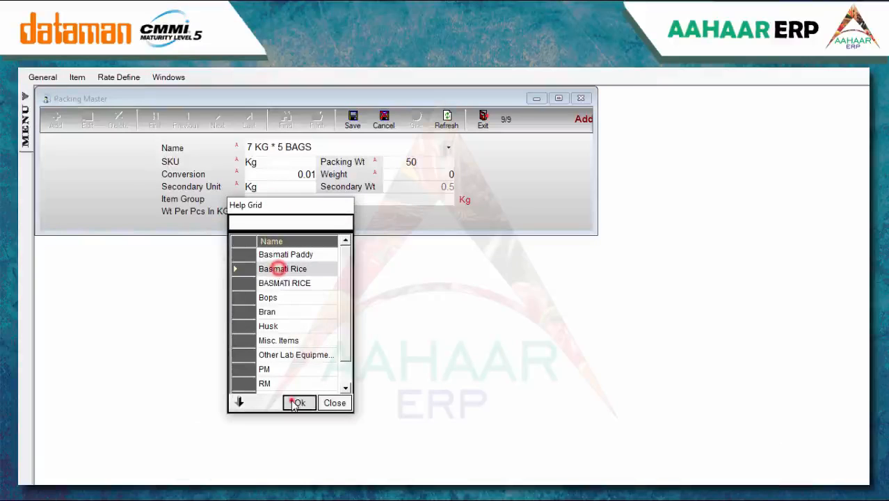
pyautogui.click(292, 400)
pyautogui.click(301, 216)
pyautogui.write('5')
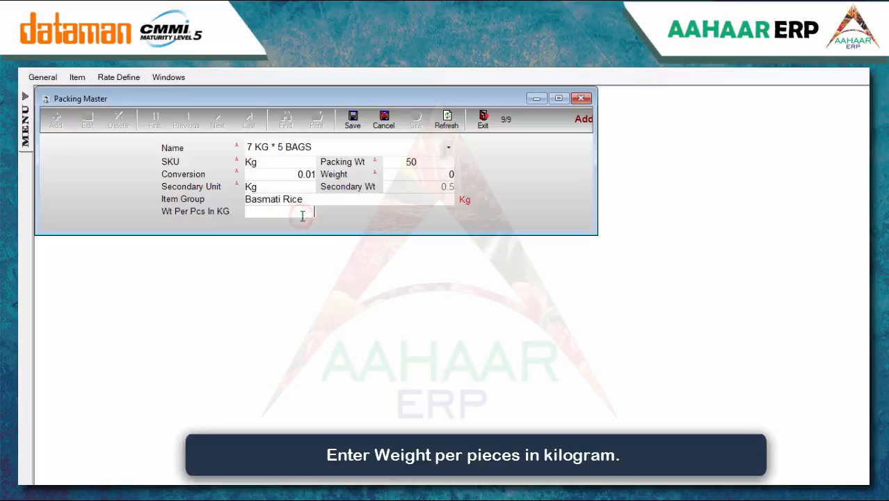
pyautogui.click(352, 122)
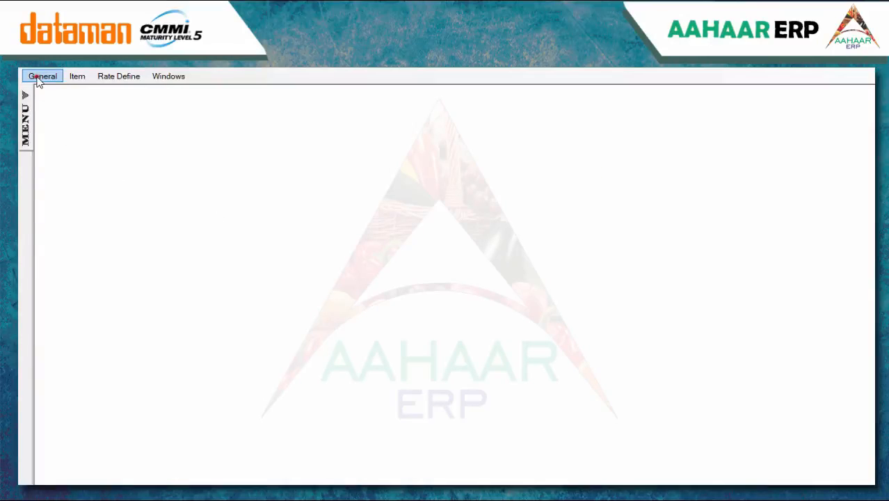
# Start a new truck in Truck Master with its registration, chassis and driver's licence numbers
pyautogui.click(43, 75)
pyautogui.click(83, 249)
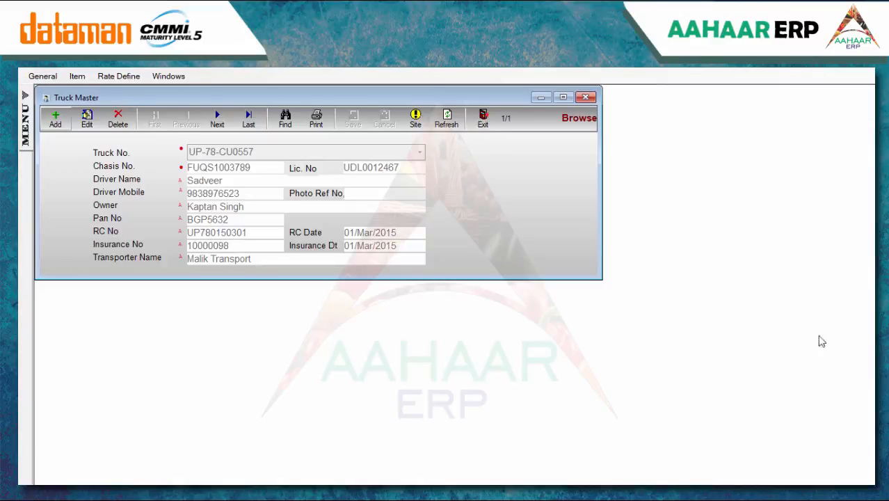
pyautogui.click(57, 121)
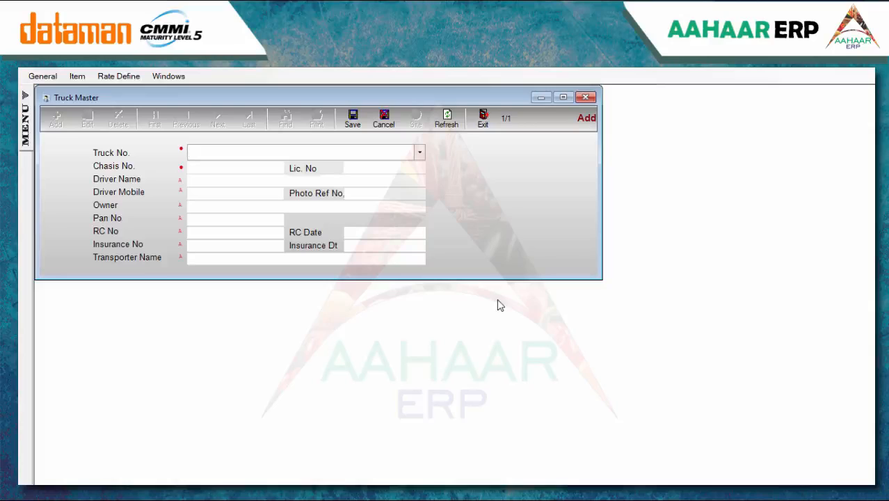
pyautogui.write('UP78')
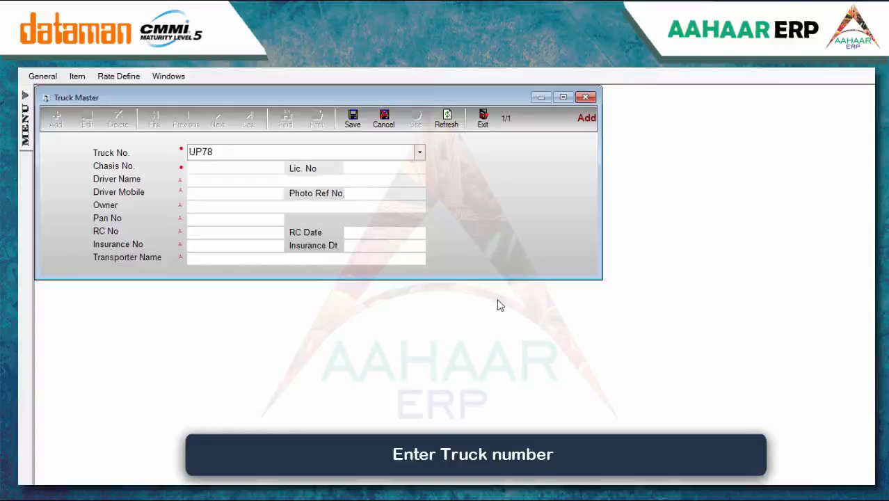
pyautogui.write('AN7584')
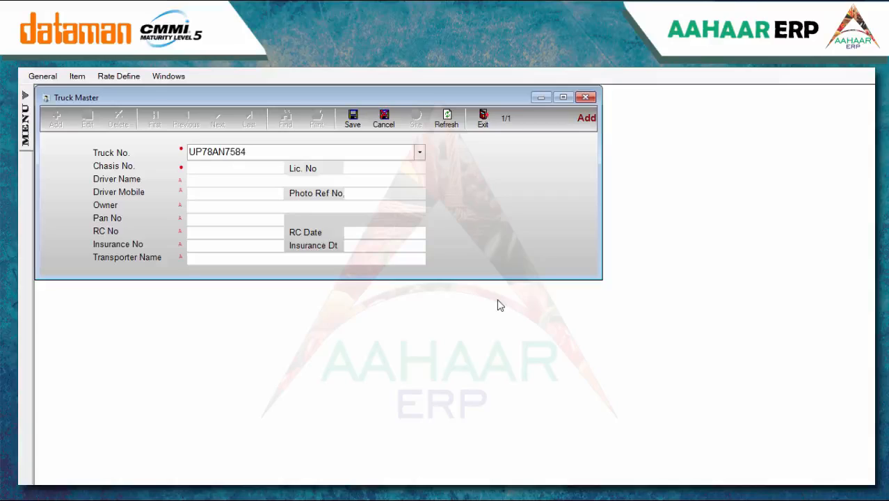
pyautogui.click(252, 168)
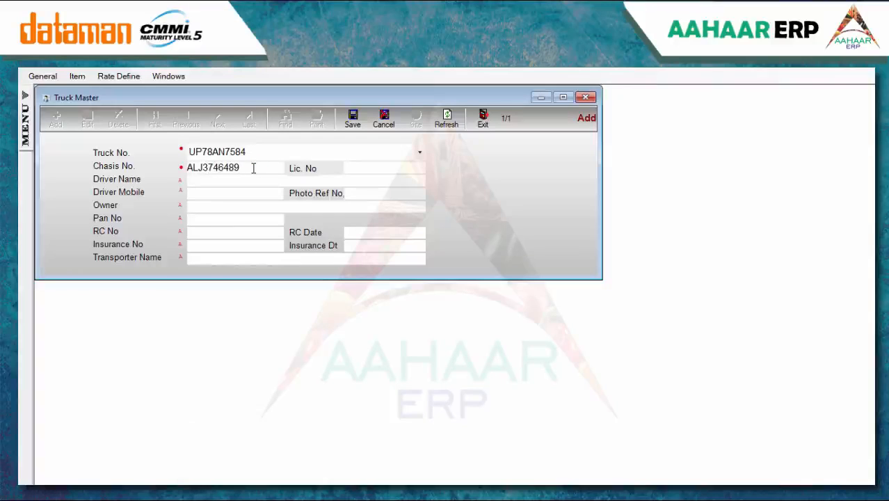
pyautogui.click(347, 168)
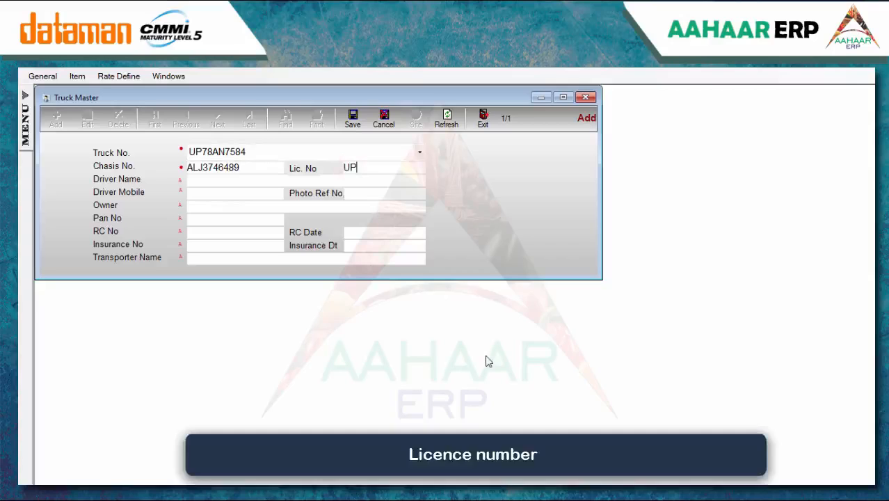
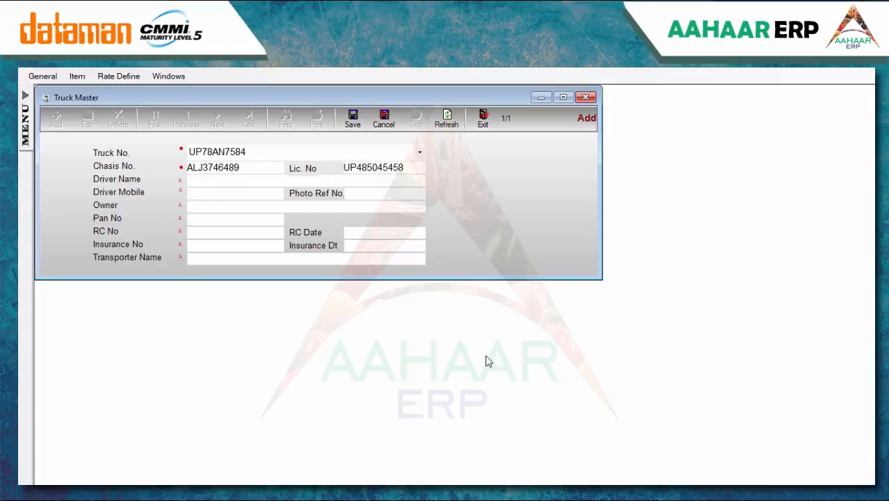
# Enter the driver's name and mobile number, plus the owner's name and PAN
pyautogui.click(223, 182)
pyautogui.write('Nikhil')
pyautogui.click(206, 196)
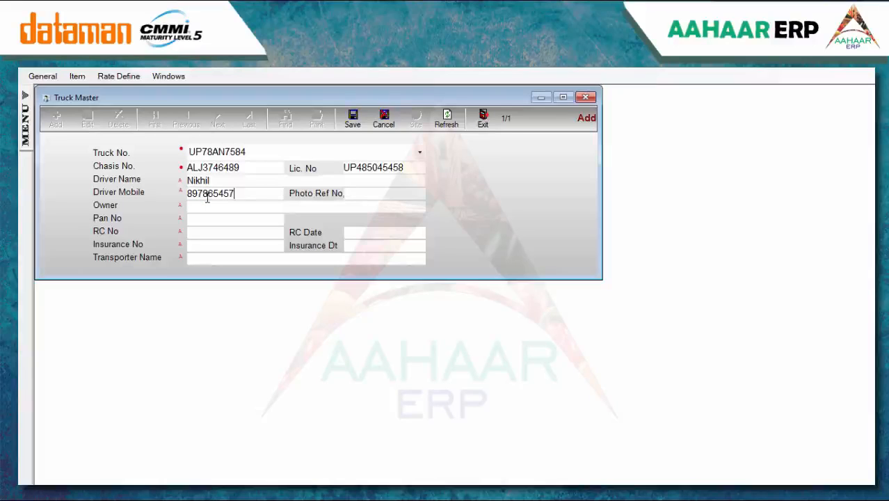
pyautogui.click(367, 193)
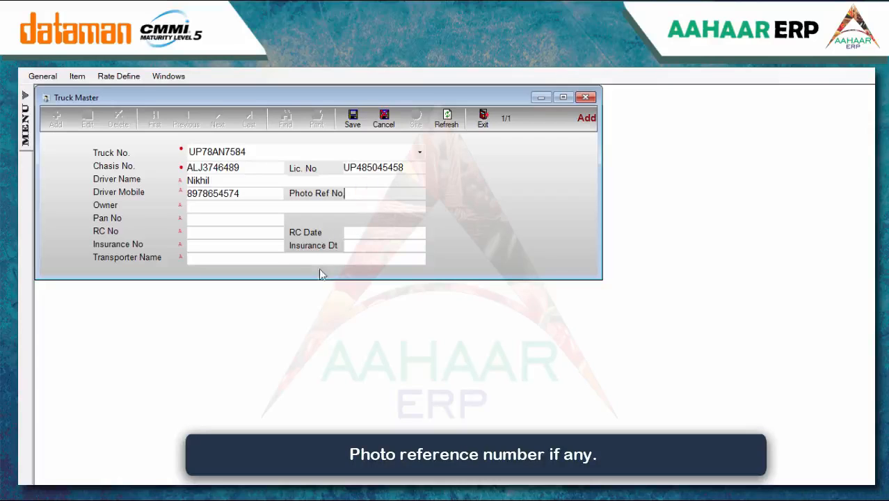
pyautogui.click(223, 209)
pyautogui.write('Kapil')
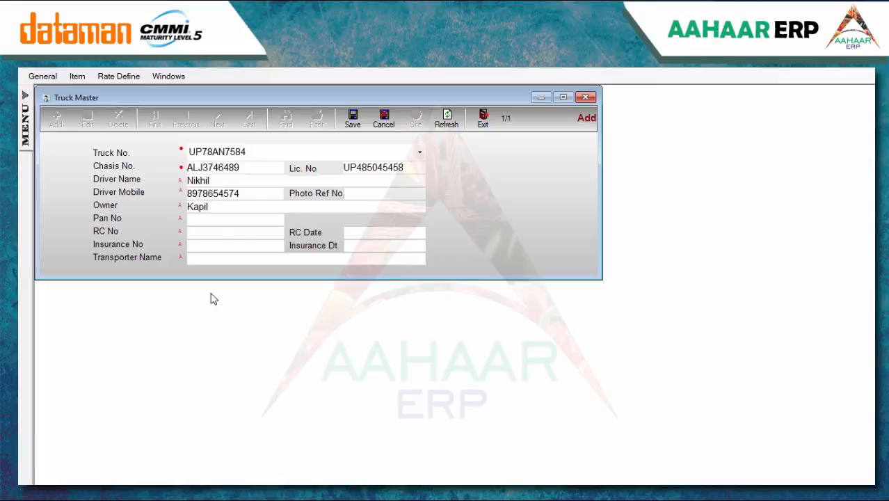
pyautogui.click(222, 218)
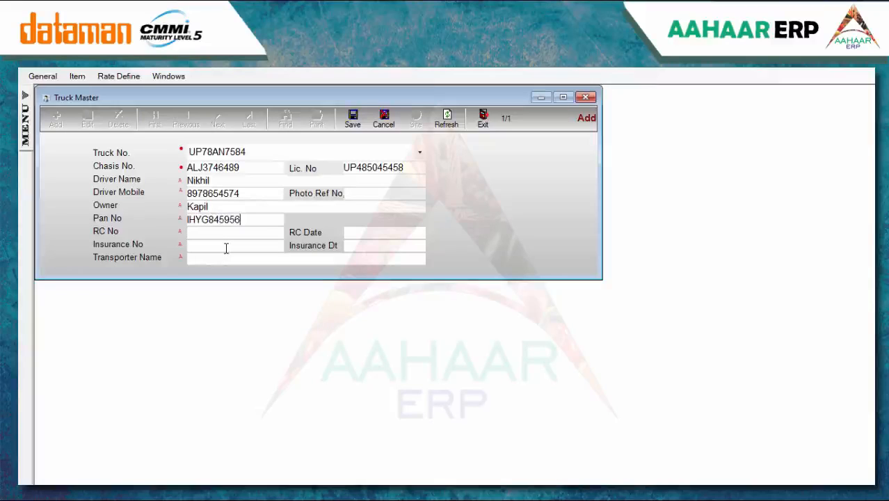
# Fill in the RC number and date, insurance number and 17/Jun/2015 insurance date
pyautogui.click(203, 234)
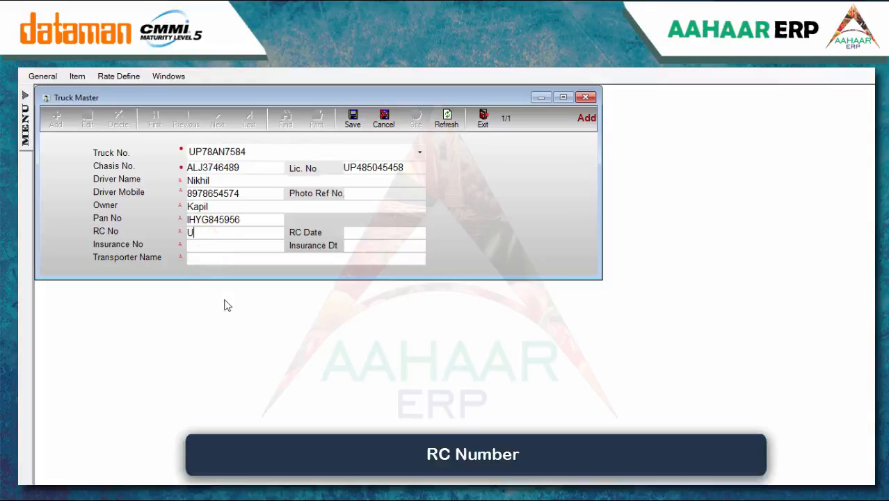
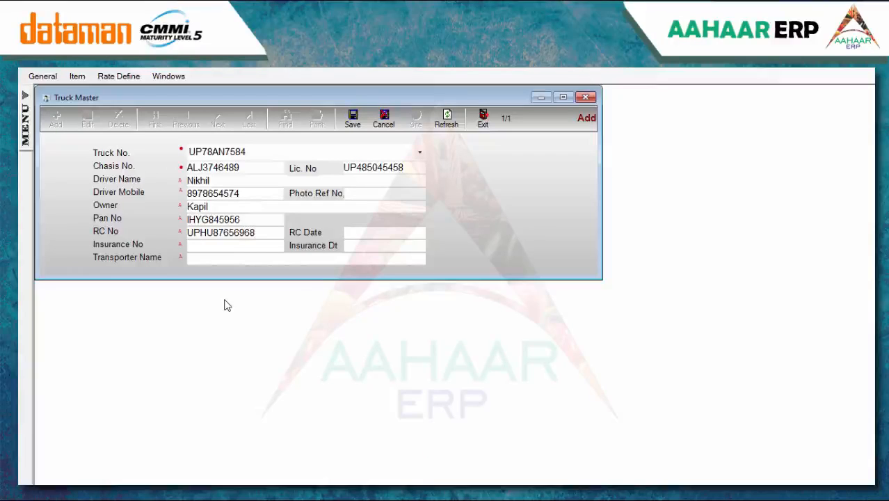
pyautogui.click(355, 237)
pyautogui.write('01.01.2014')
pyautogui.click(197, 244)
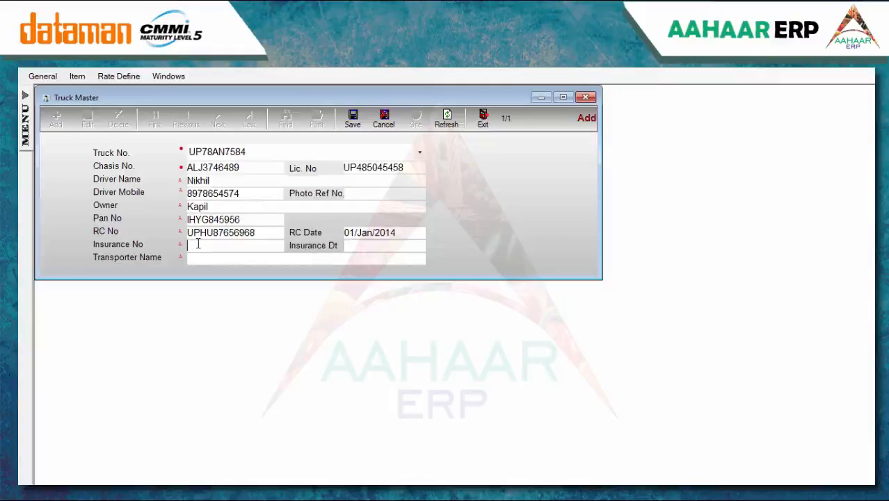
pyautogui.click(372, 249)
pyautogui.write('17.06.15')
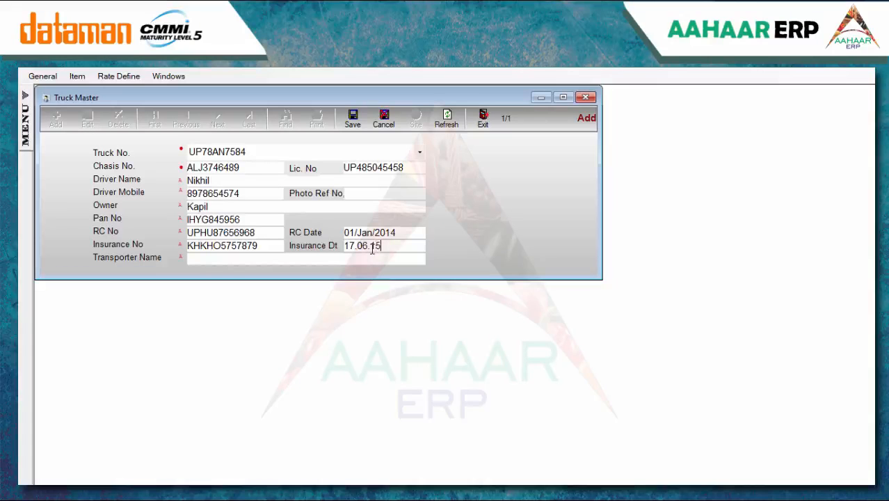
# Choose Hansraj tempo services as the transporter and save the truck record
pyautogui.click(235, 260)
pyautogui.click(235, 327)
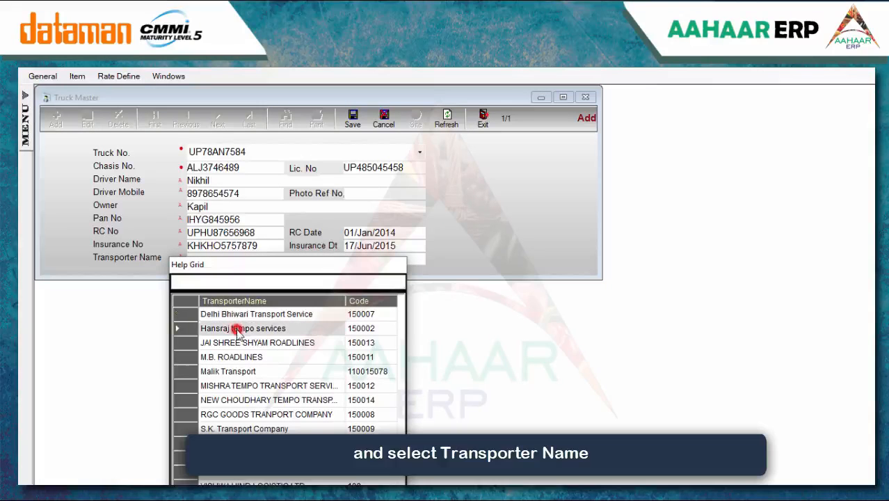
pyautogui.doubleClick(257, 329)
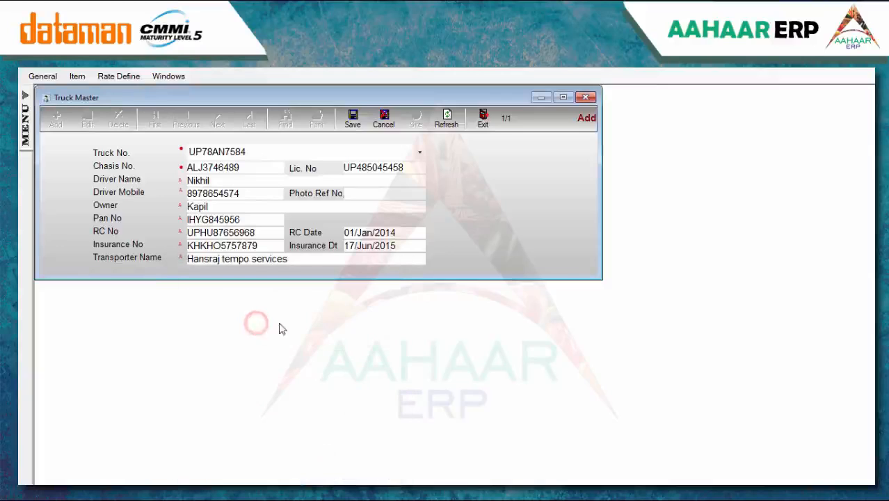
pyautogui.click(353, 119)
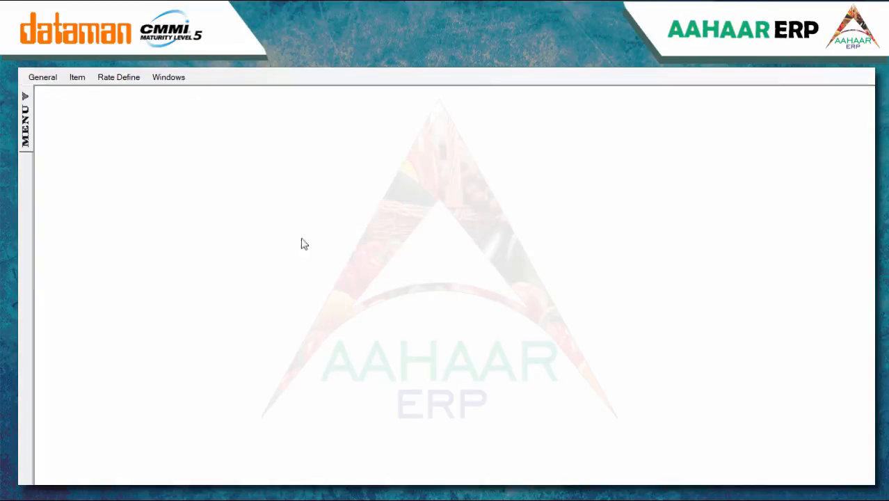
# Add a unit named Box in the Unit Master, save it and close the window
pyautogui.click(82, 78)
pyautogui.click(83, 91)
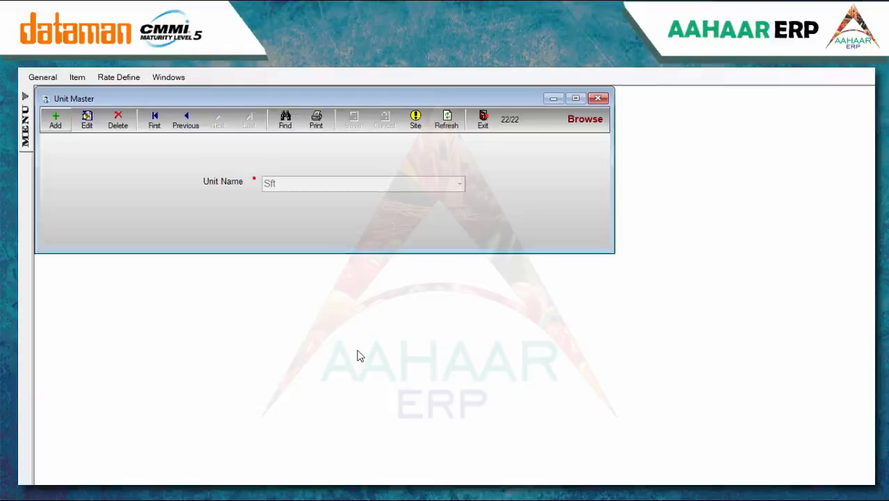
pyautogui.click(58, 129)
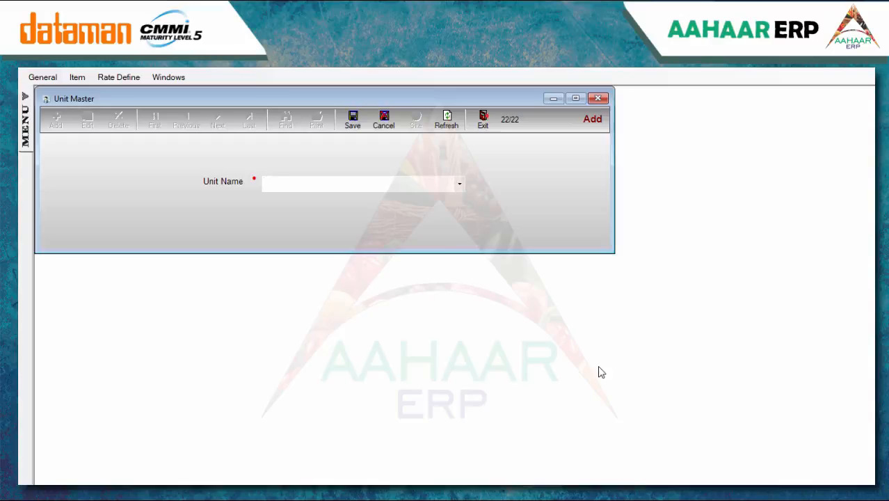
pyautogui.write('B')
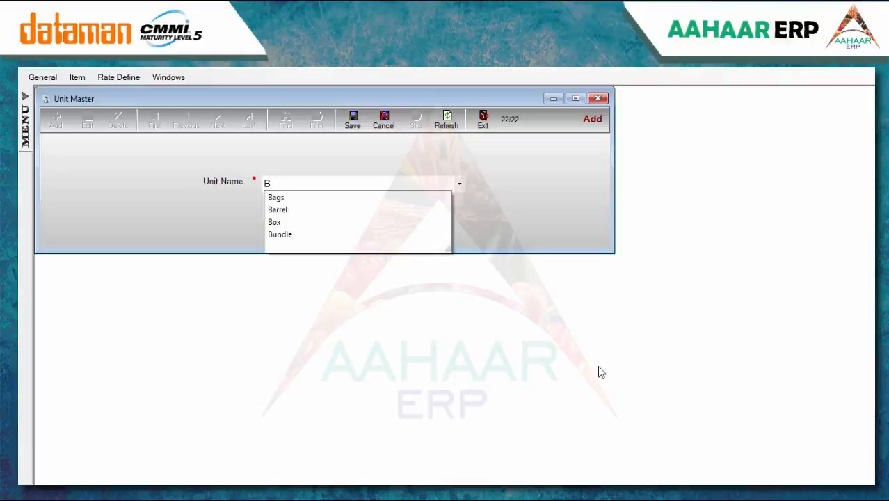
pyautogui.write('ox')
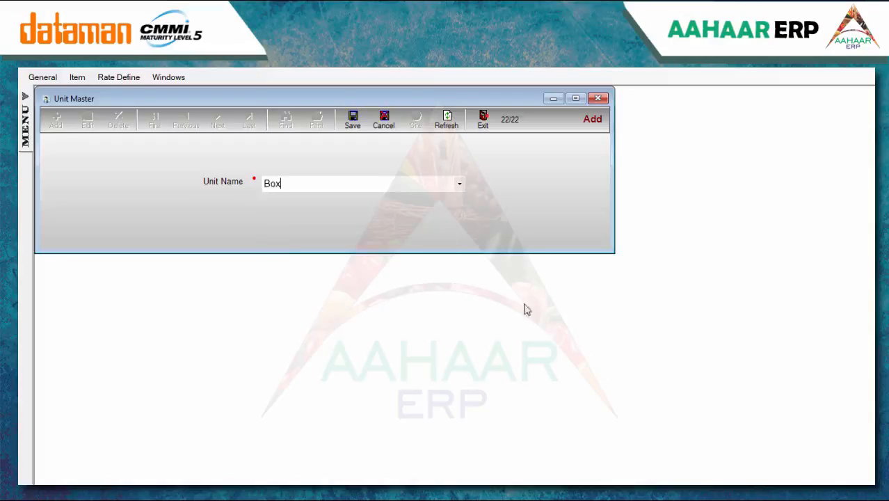
pyautogui.click(353, 122)
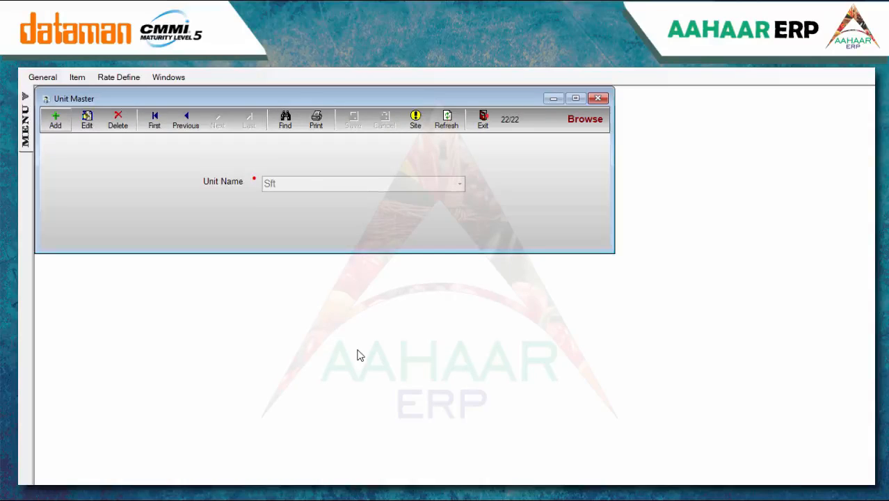
pyautogui.press('Escape')
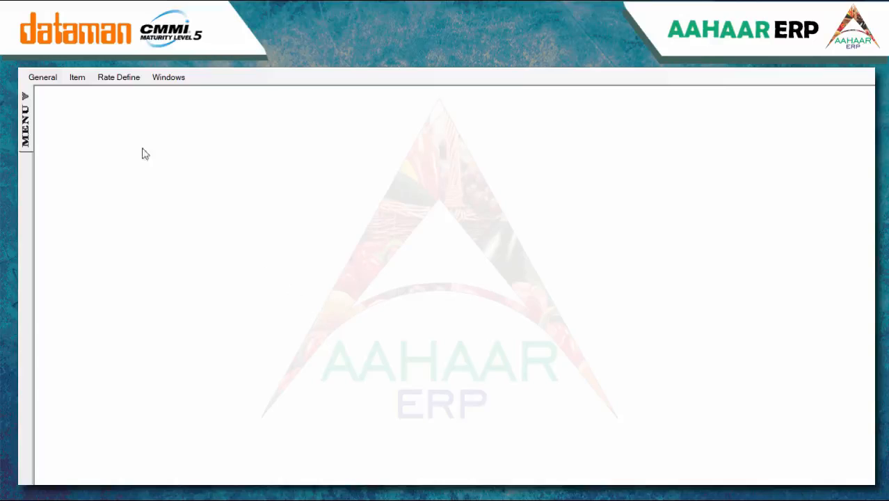
# Add a Length specification in the Quality Specification Master, save it and close
pyautogui.click(78, 77)
pyautogui.click(89, 105)
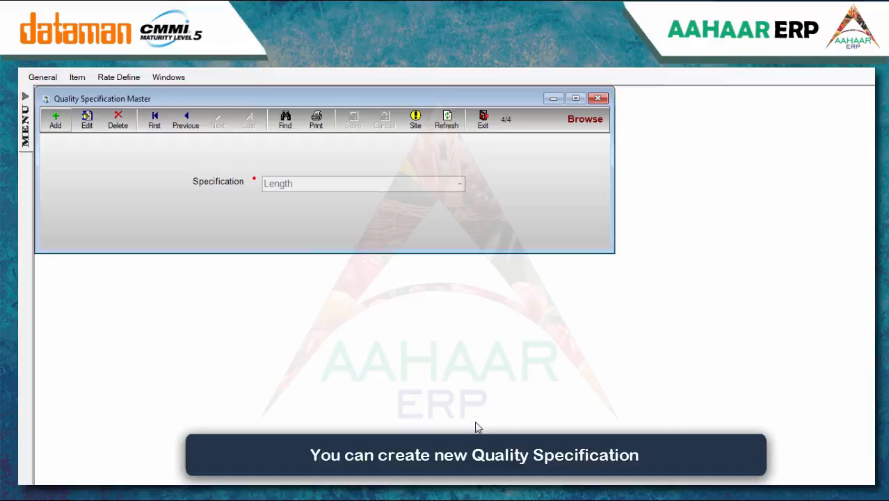
pyautogui.click(61, 122)
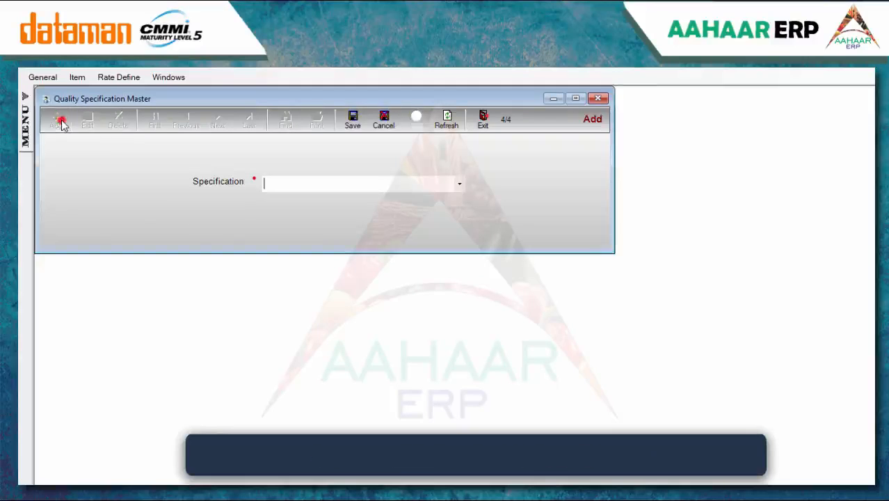
pyautogui.click(461, 178)
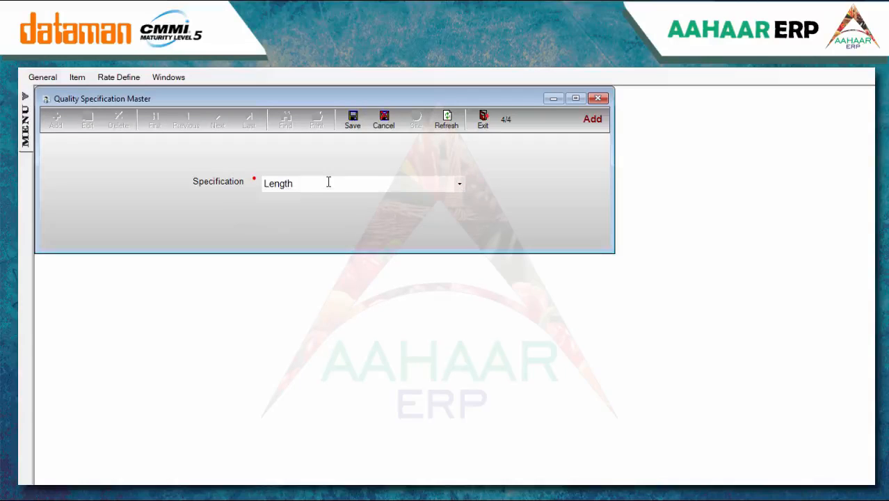
pyautogui.click(353, 121)
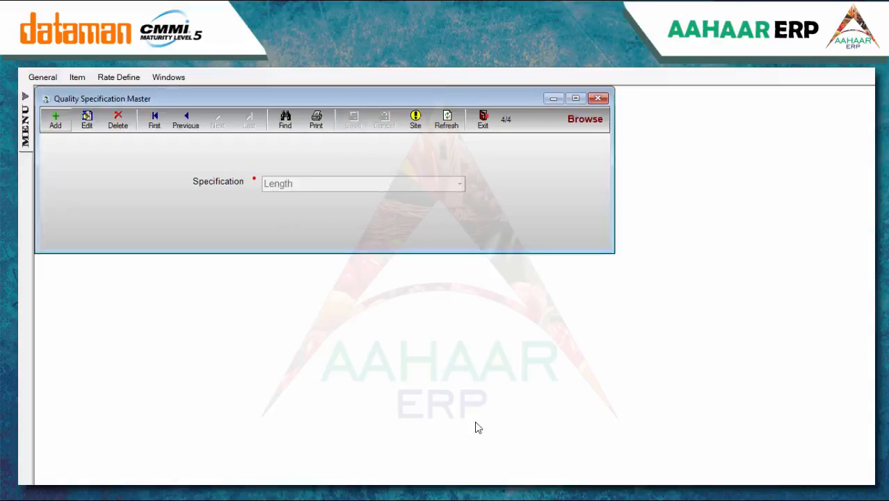
pyautogui.press('Escape')
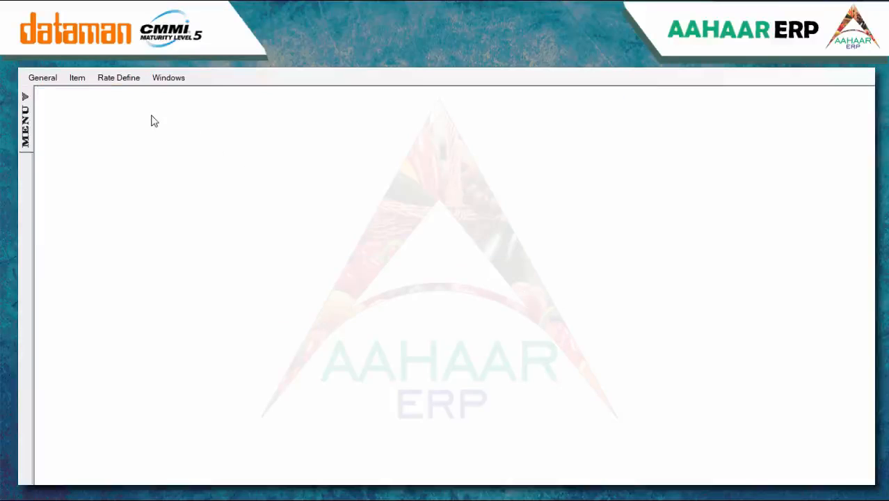
# Create and save the tariff Custom Duty with code 245653 and type Other
pyautogui.click(77, 78)
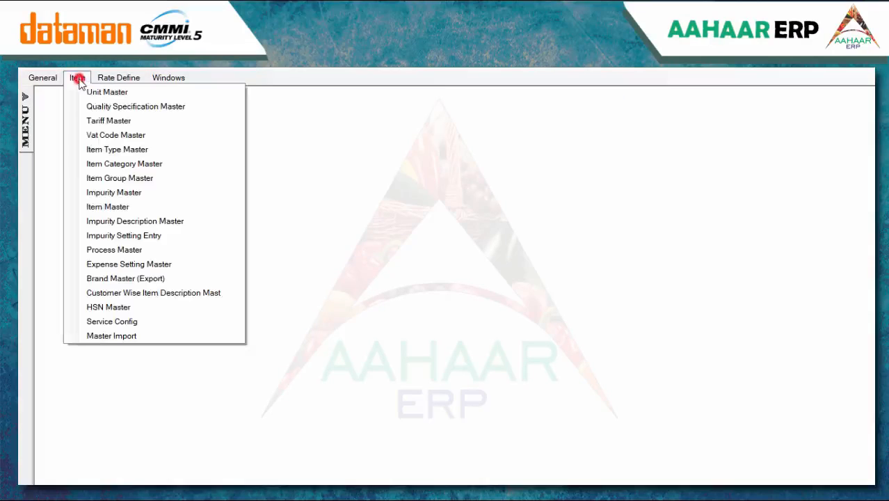
pyautogui.click(91, 121)
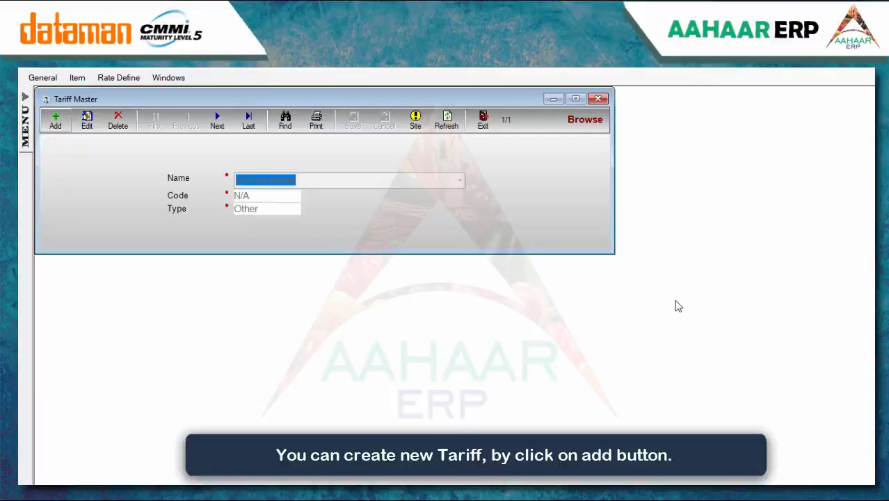
pyautogui.click(57, 121)
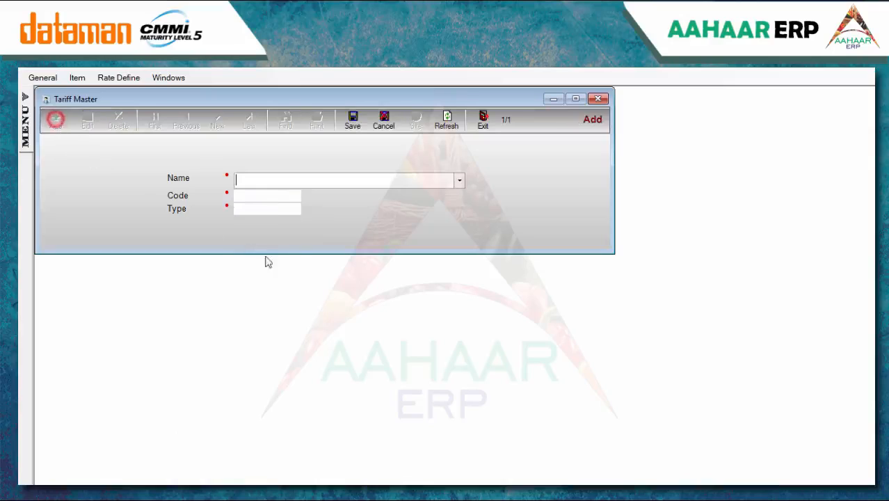
pyautogui.write('Custom Duty')
pyautogui.click(272, 198)
pyautogui.write('245653')
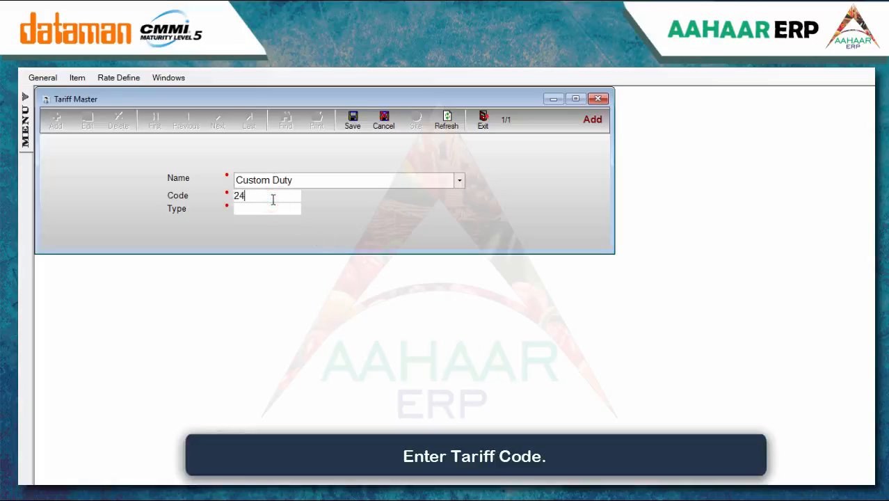
pyautogui.click(273, 210)
pyautogui.doubleClick(271, 275)
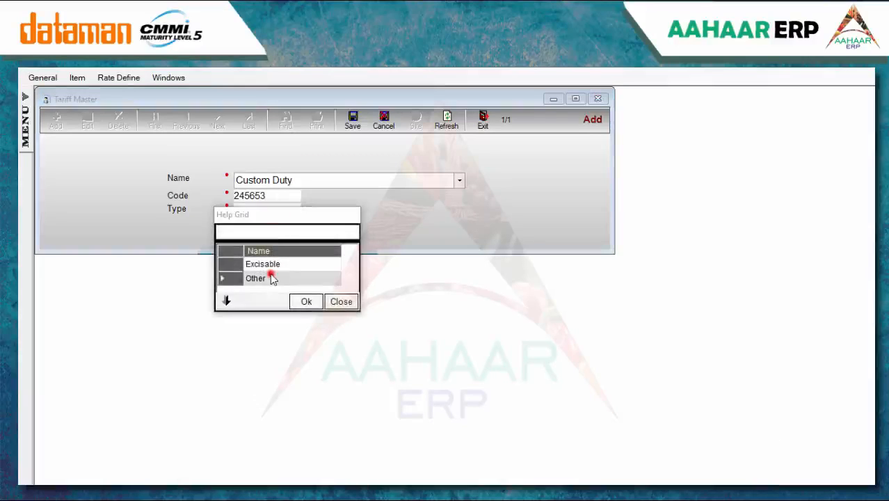
pyautogui.click(352, 121)
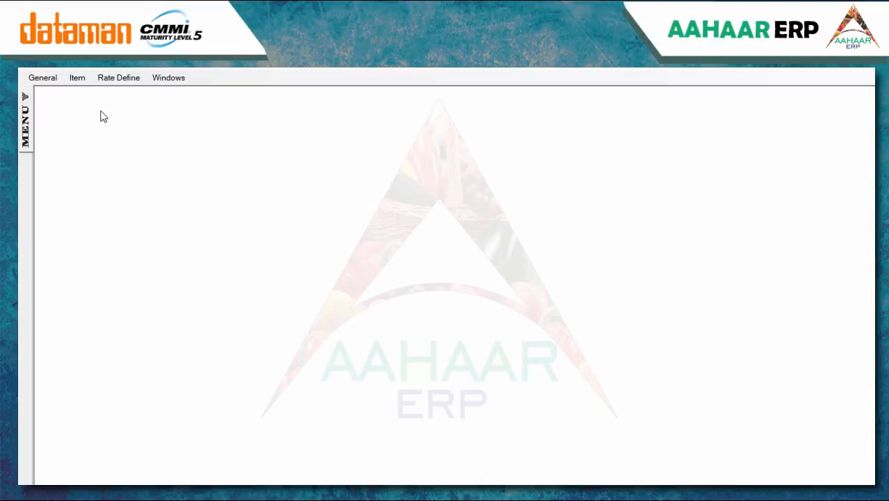
pyautogui.click(78, 82)
# Begin a new VAT code named VAT Kanpur and move to its Code field
pyautogui.click(97, 133)
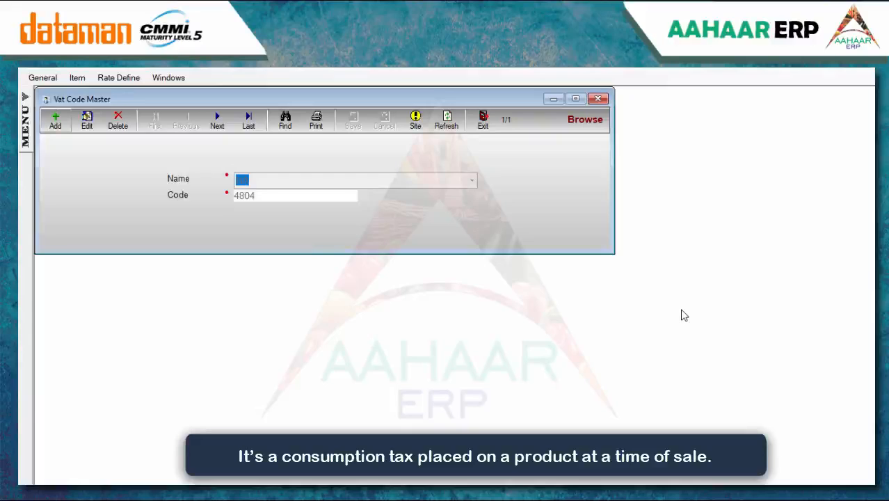
pyautogui.click(56, 119)
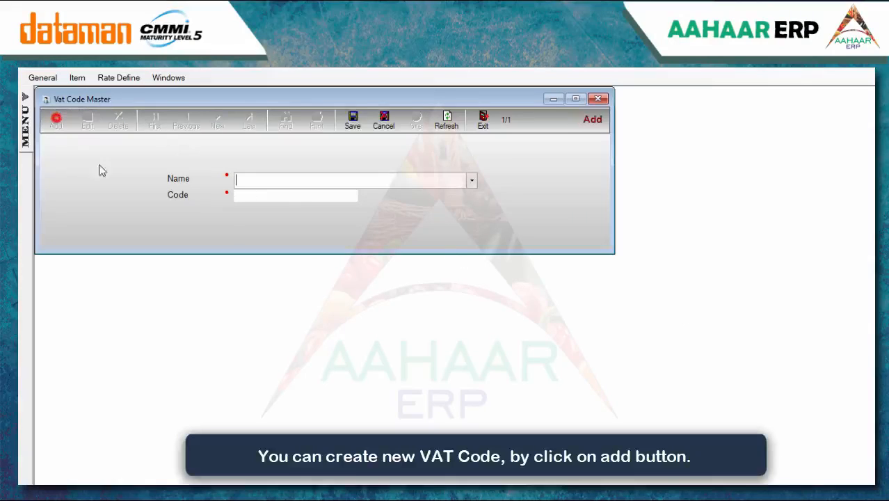
pyautogui.write('VA')
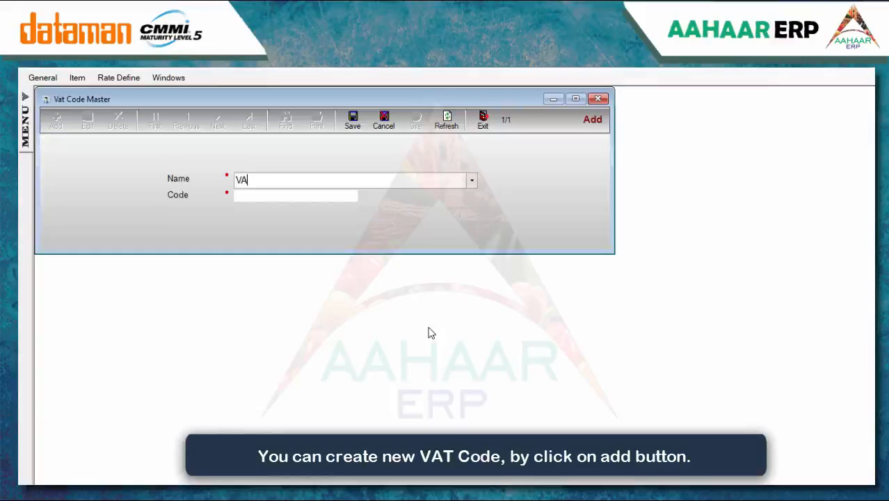
pyautogui.write('T Kan')
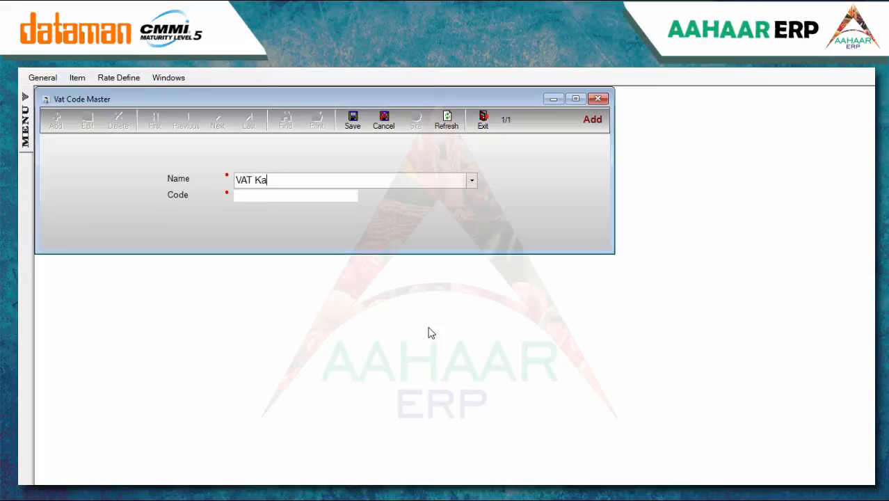
pyautogui.click(280, 196)
# Give VAT Kanpur the code 244544 and save the record
pyautogui.write('244544')
pyautogui.click(353, 121)
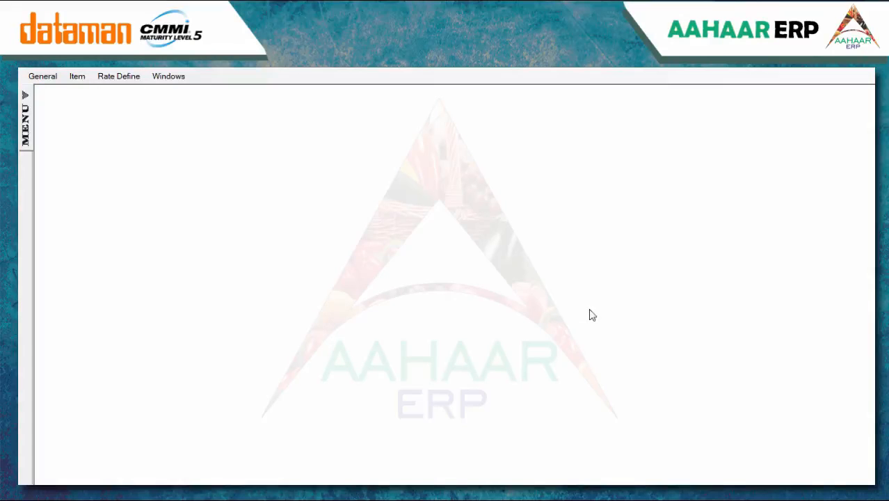
pyautogui.click(74, 78)
pyautogui.click(87, 146)
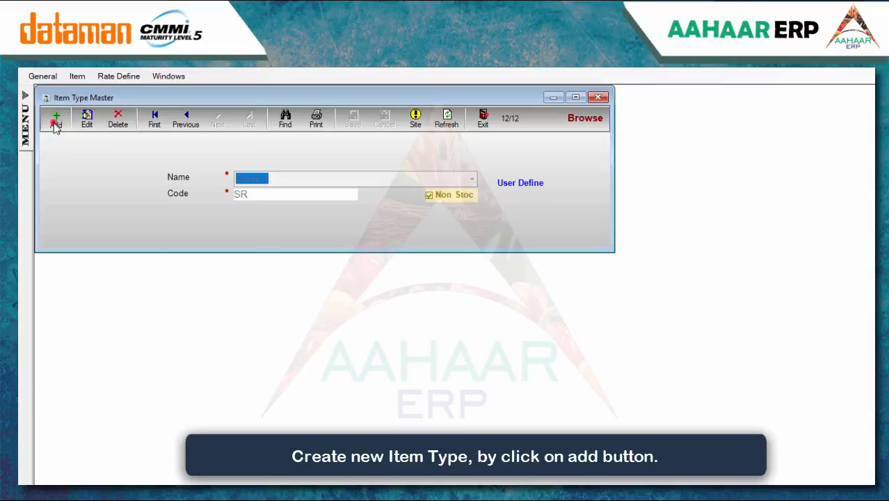
# Add item type TOY with code TY, save it and close the Item Type Master
pyautogui.click(55, 119)
pyautogui.click(268, 181)
pyautogui.write('TOY')
pyautogui.click(276, 193)
pyautogui.write('TY')
pyautogui.click(353, 119)
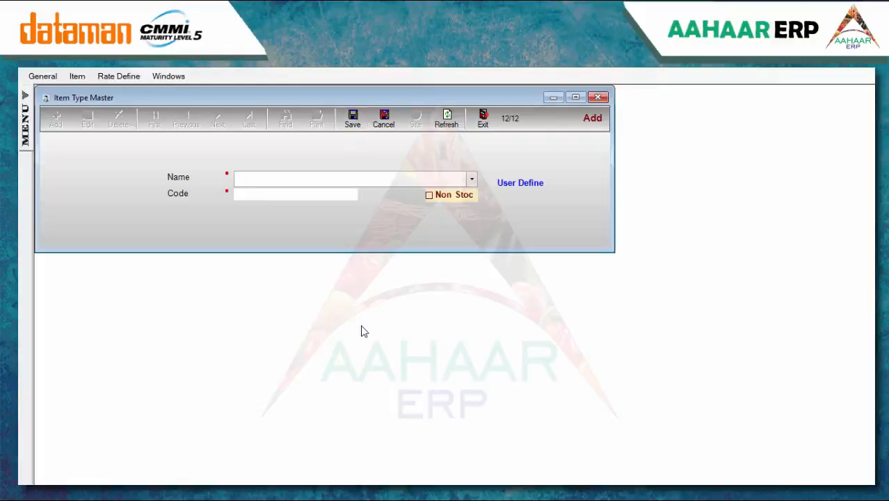
pyautogui.click(598, 97)
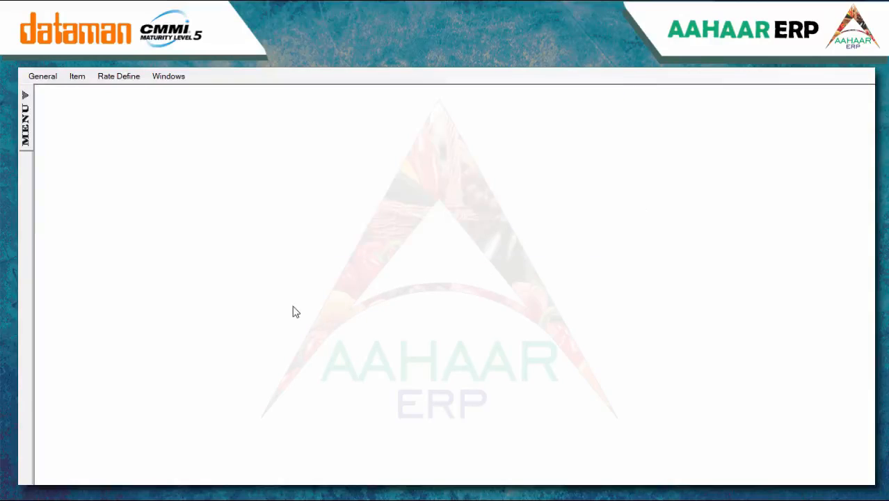
# Start a new item category TRADED GOODS of type Finished Mtrl
pyautogui.click(77, 77)
pyautogui.click(102, 161)
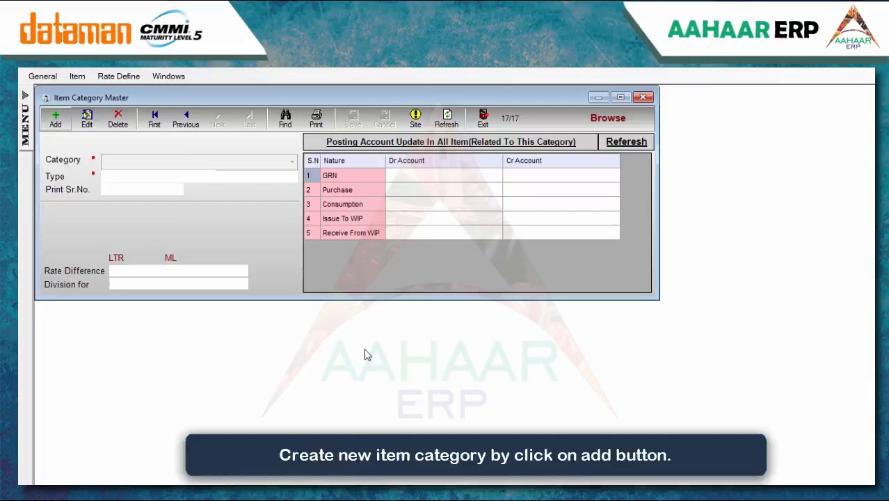
pyautogui.click(56, 119)
pyautogui.write('TRADED ')
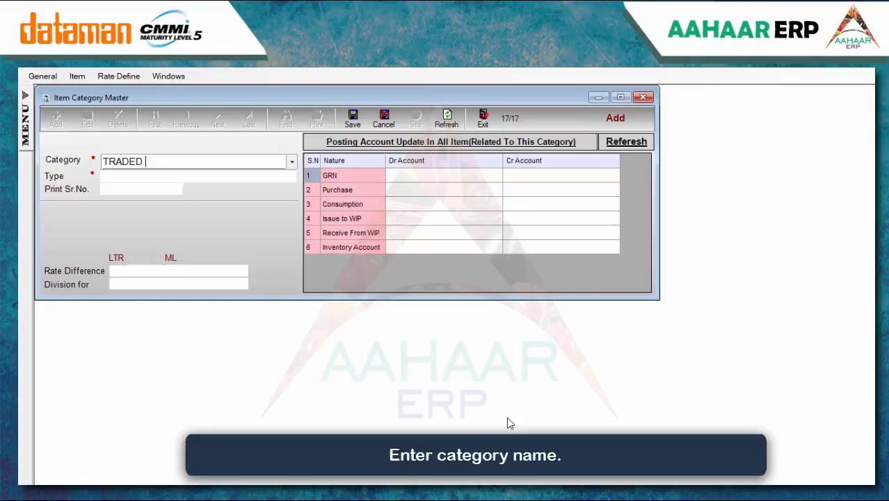
pyautogui.write('GOODS')
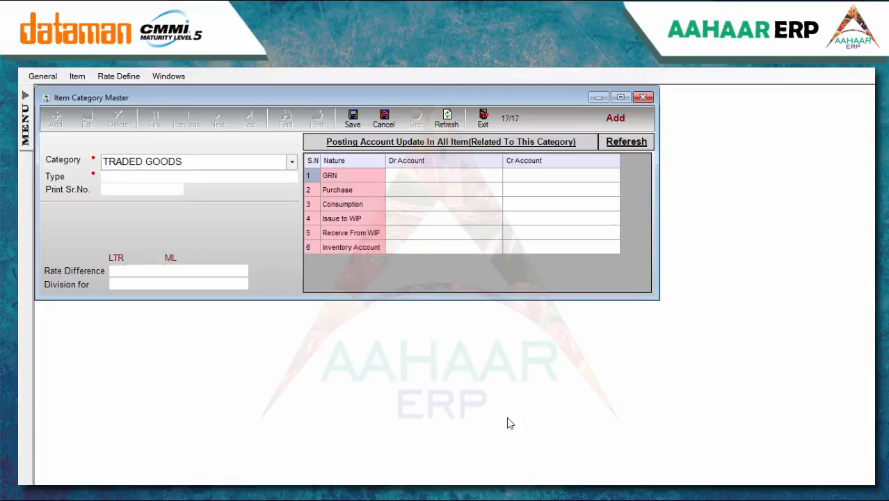
pyautogui.click(210, 178)
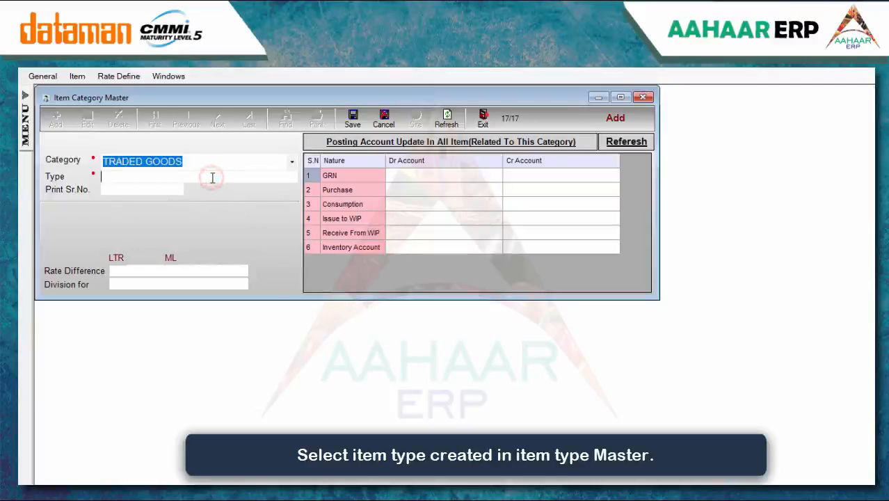
pyautogui.click(200, 240)
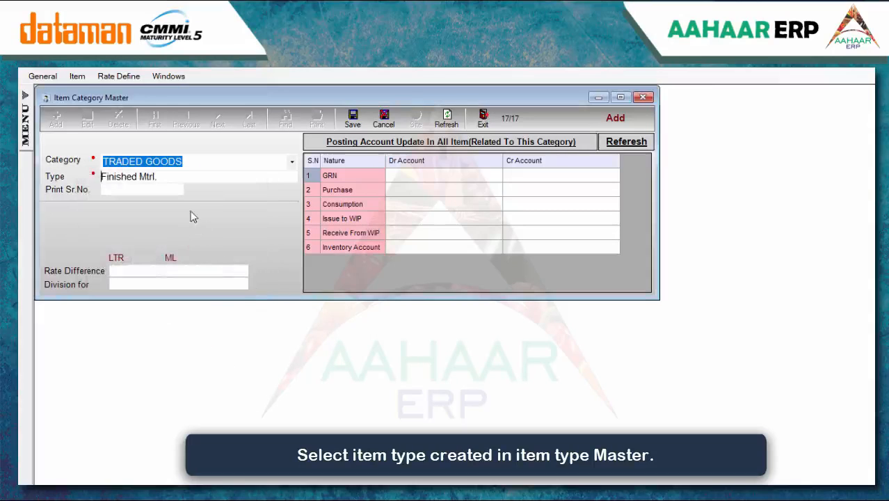
# Set print serial, rate difference and division for to 0, and save the category
pyautogui.click(169, 189)
pyautogui.write('0')
pyautogui.click(184, 270)
pyautogui.write('0')
pyautogui.click(198, 284)
pyautogui.write('0')
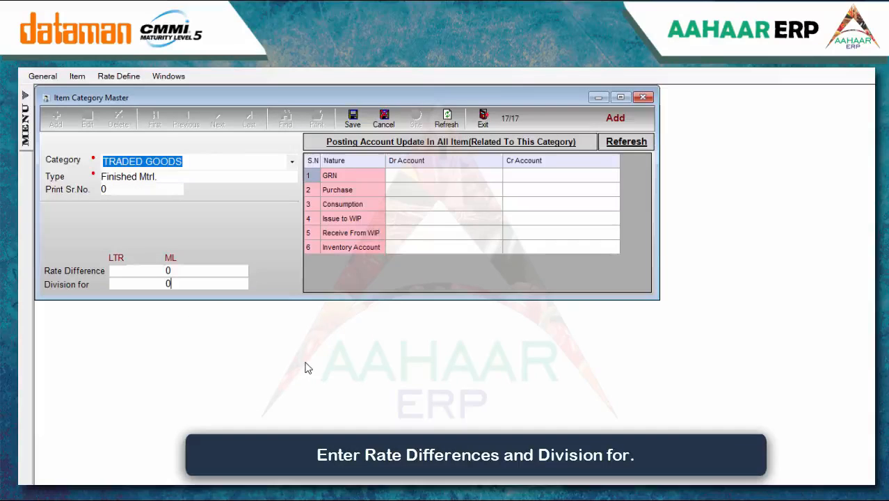
pyautogui.click(352, 118)
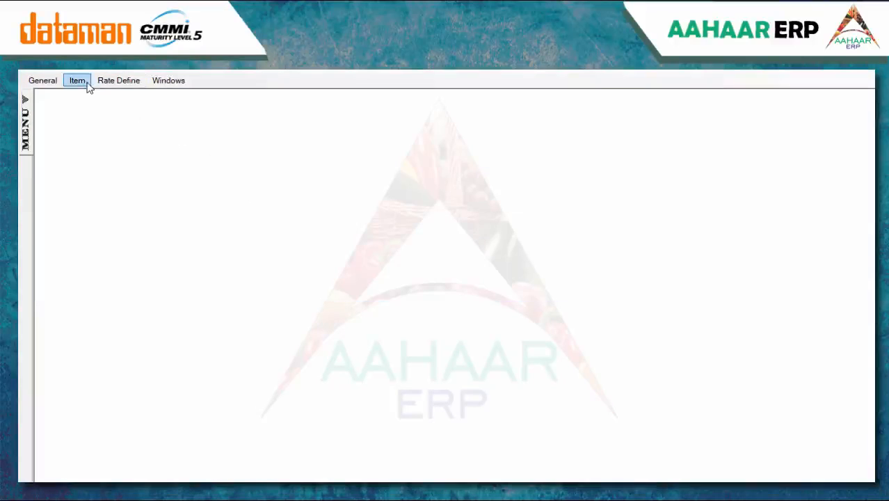
pyautogui.click(78, 80)
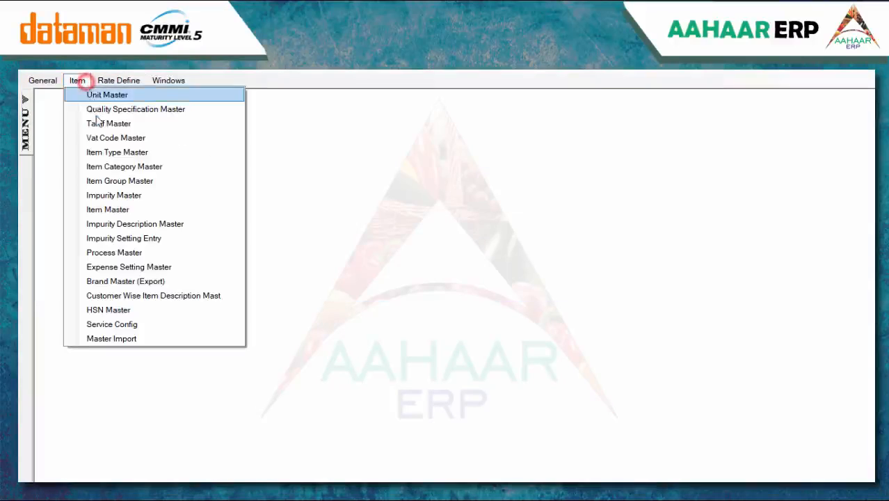
# Add item group Store under category SPARES with print serial 1 and save it
pyautogui.click(117, 181)
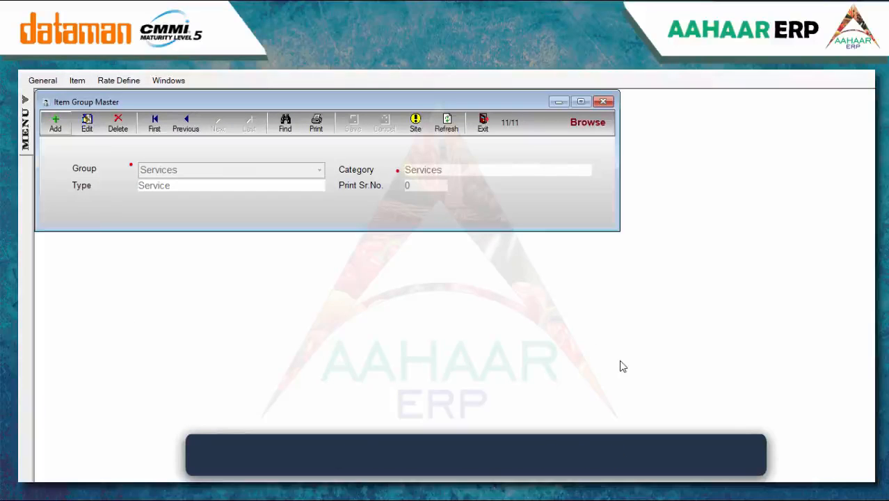
pyautogui.click(56, 124)
pyautogui.click(212, 171)
pyautogui.write('Store')
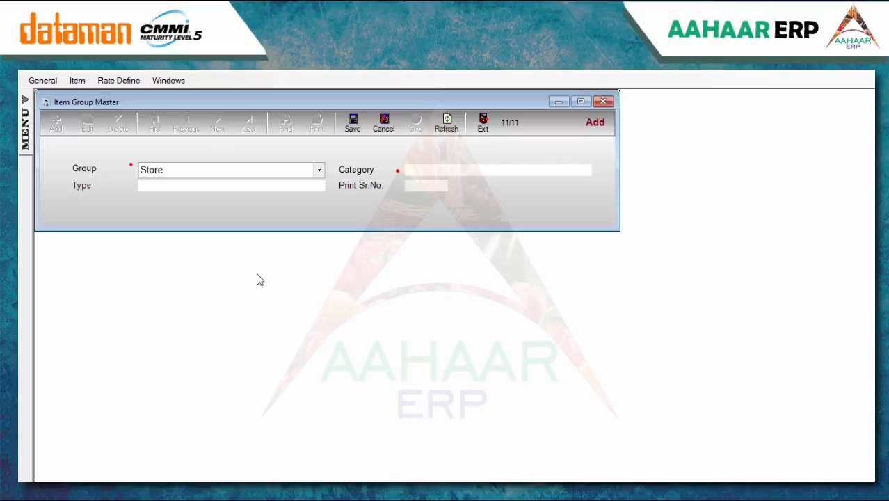
pyautogui.click(463, 171)
pyautogui.scroll(-3, 516, 236)
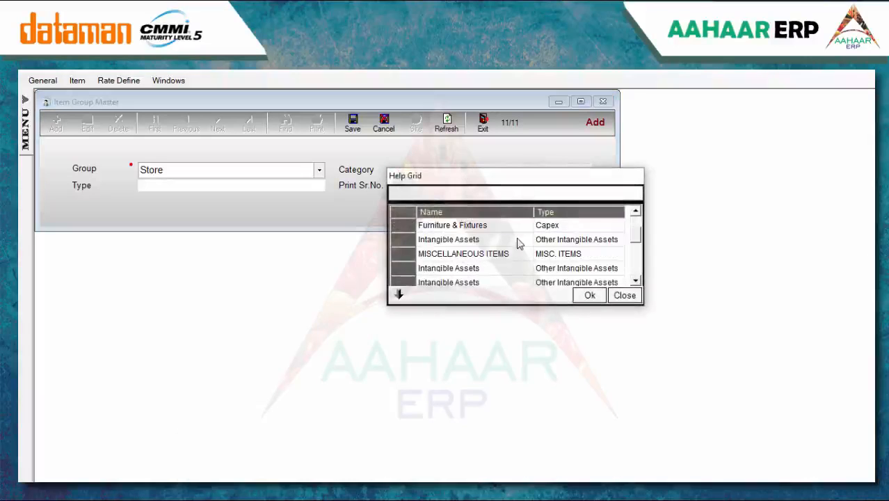
pyautogui.scroll(-6, 518, 243)
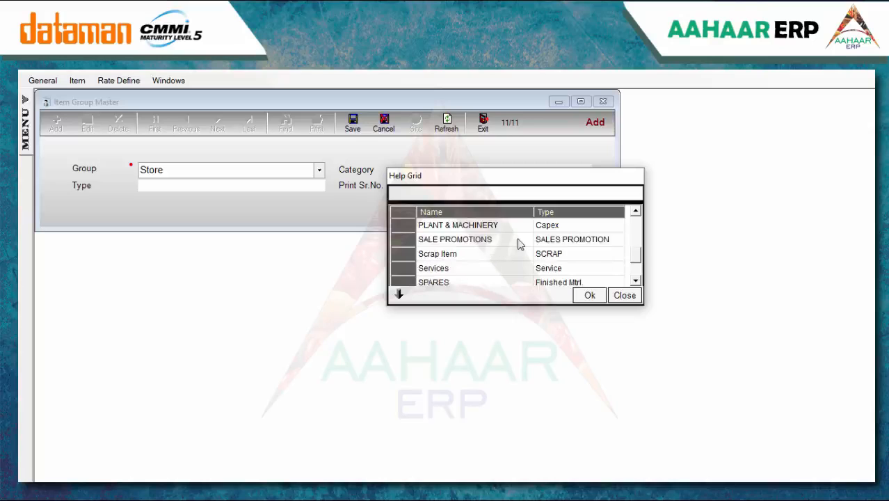
pyautogui.click(462, 239)
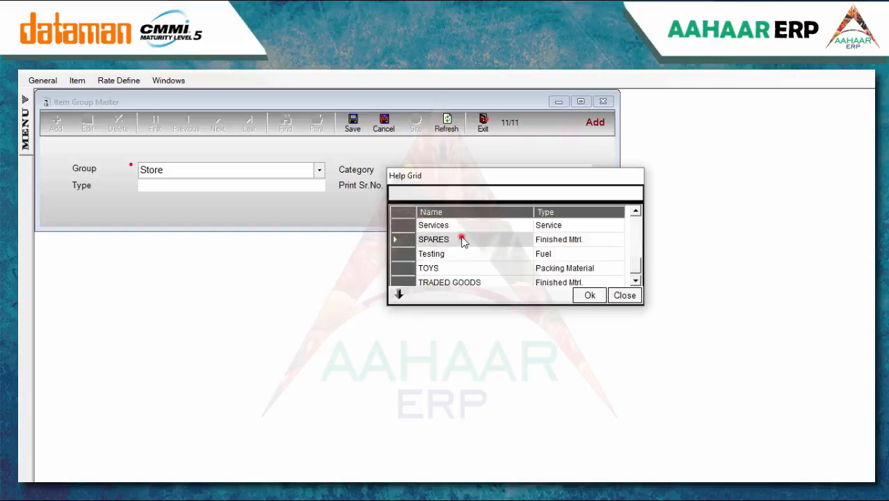
pyautogui.click(587, 295)
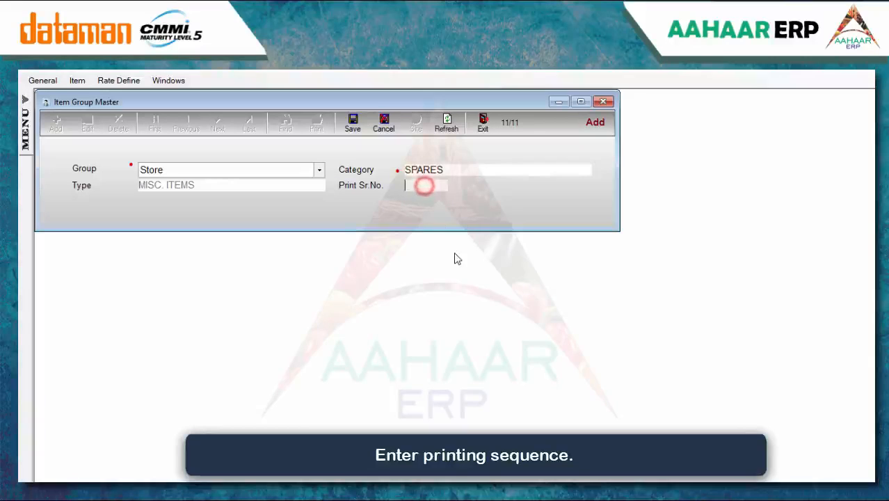
pyautogui.write('1')
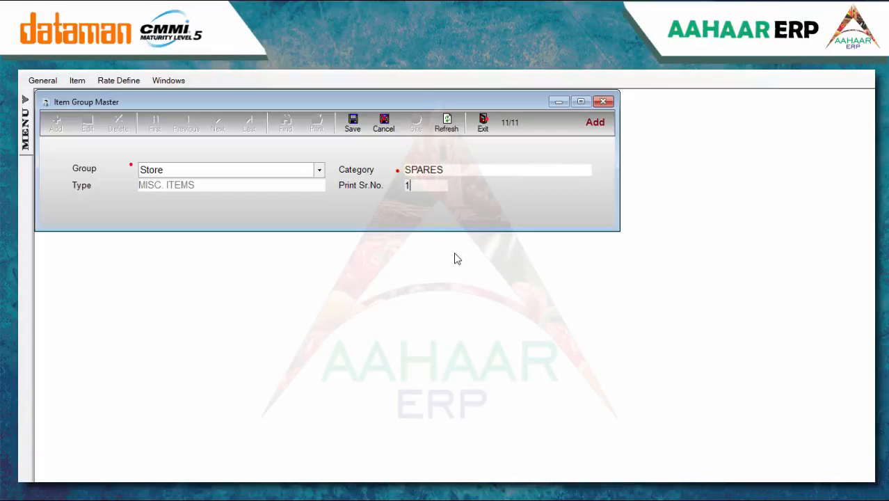
pyautogui.click(355, 126)
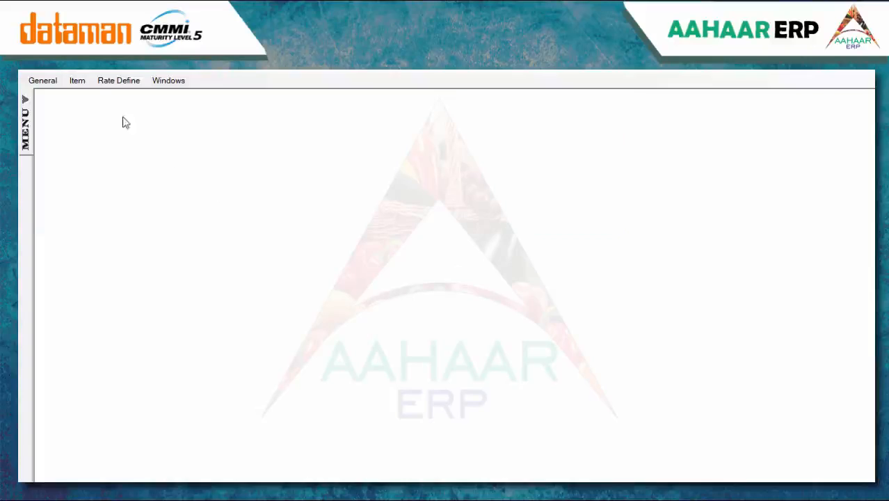
# Add the impurity Broken Rice (Kinki) in the Impurity Master and save it
pyautogui.click(77, 81)
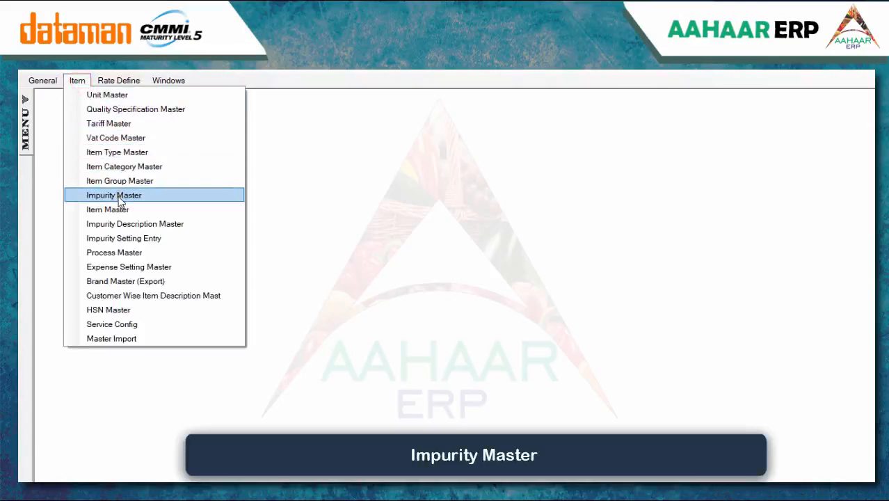
pyautogui.click(117, 195)
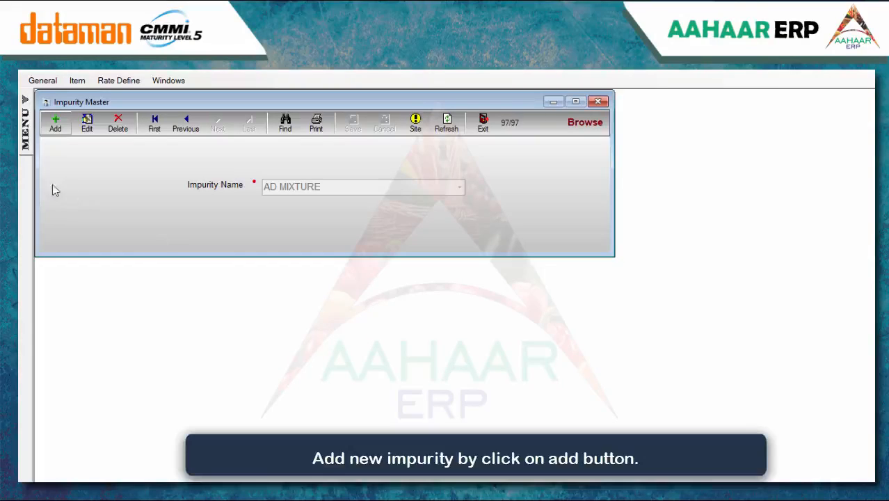
pyautogui.click(53, 121)
pyautogui.write('B')
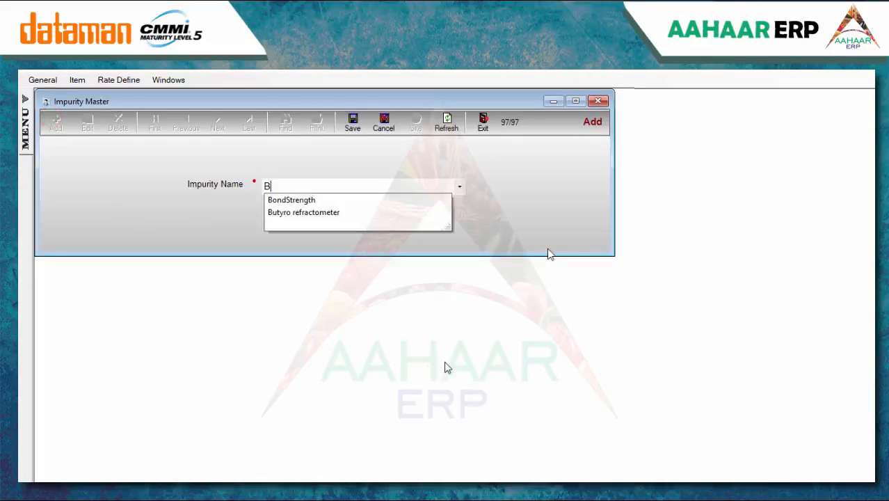
pyautogui.write('roken Rice')
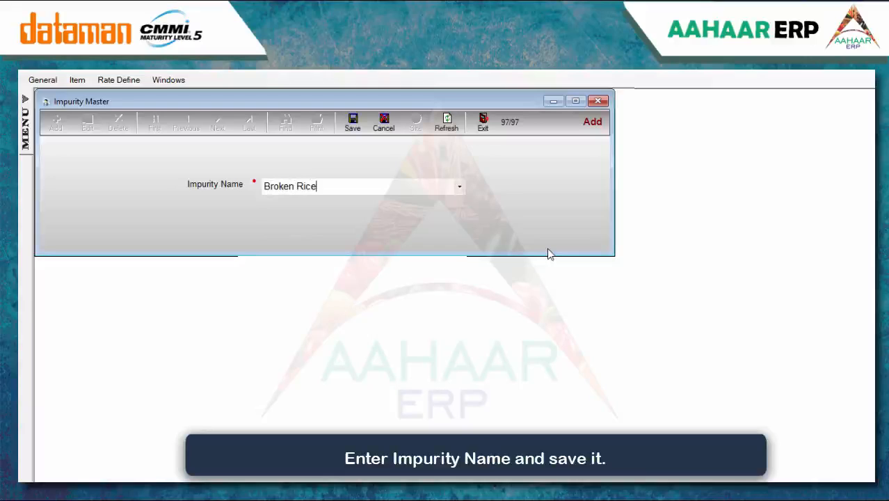
pyautogui.write(' (Kinki)')
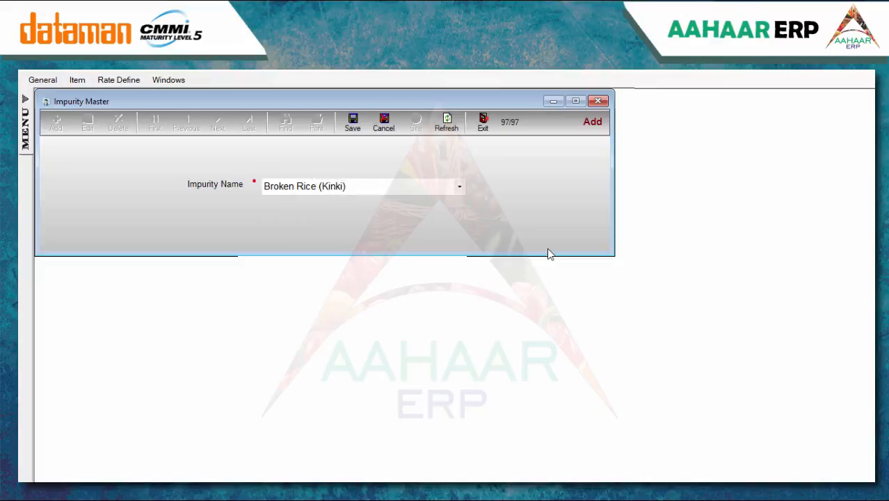
pyautogui.click(352, 125)
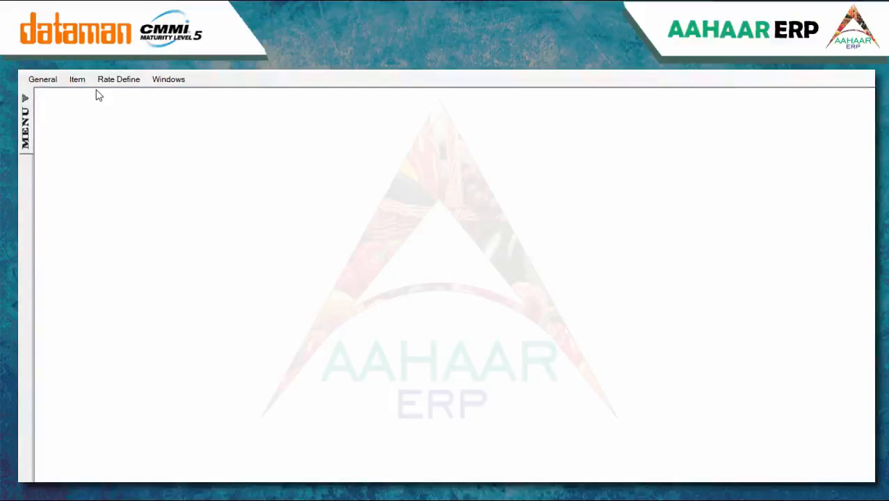
pyautogui.click(82, 81)
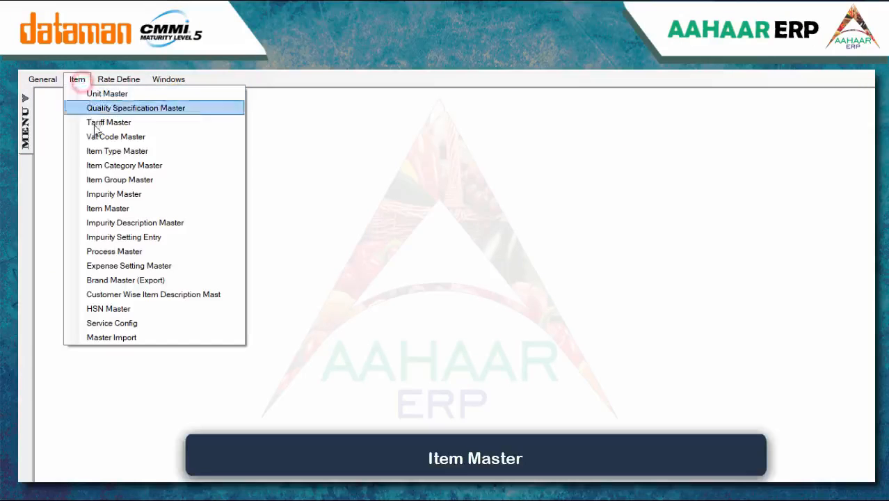
# Add new item White Rice Paddy 1121, advancing past code 406120100 to the item group list
pyautogui.click(98, 206)
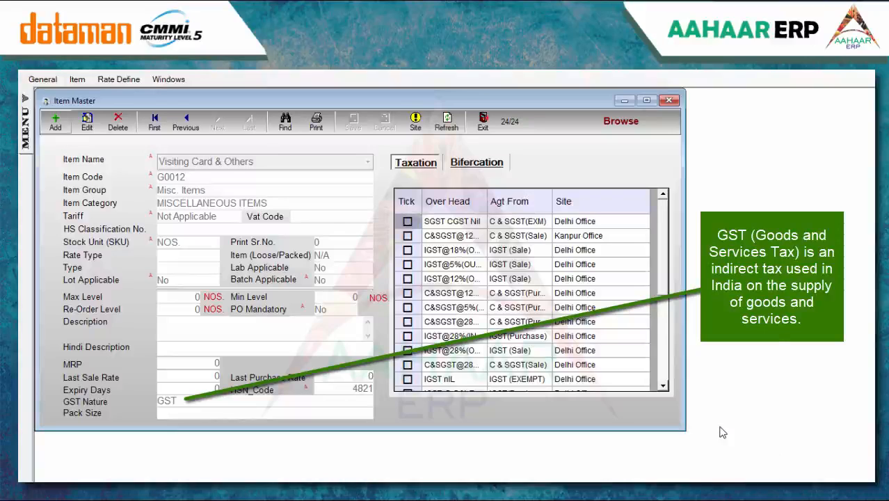
pyautogui.click(55, 123)
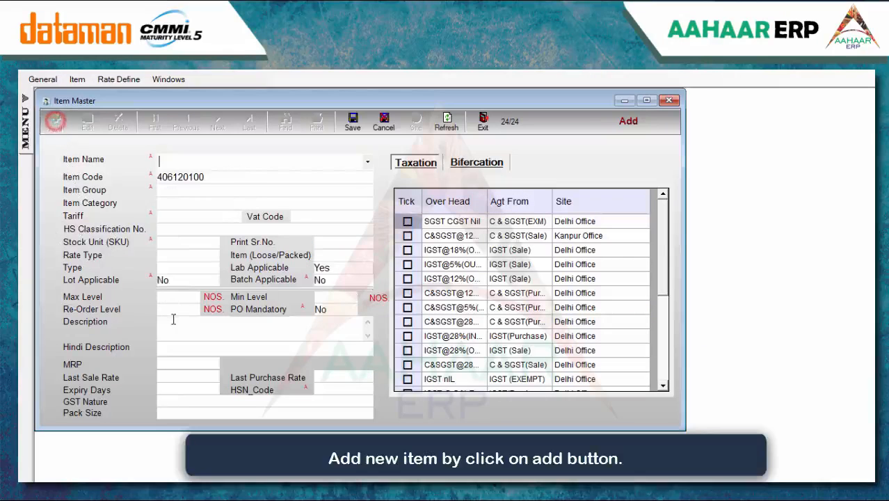
pyautogui.write('White Rice Paddy')
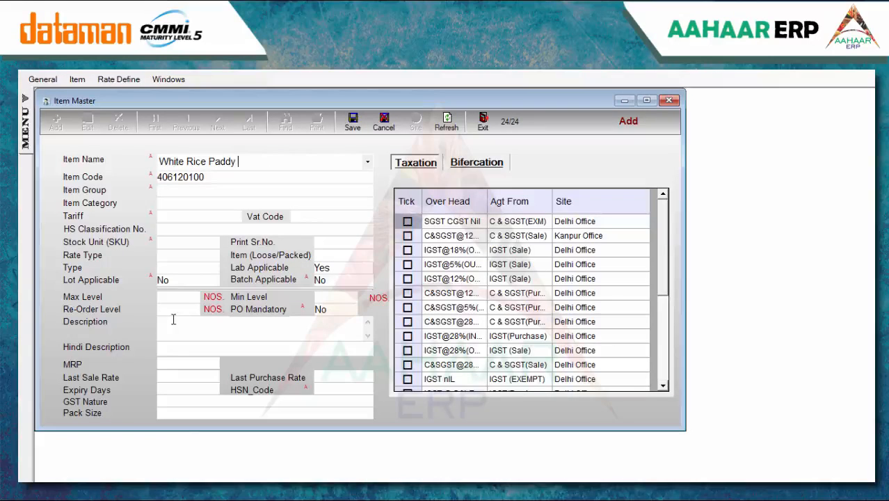
pyautogui.write(' 1121')
pyautogui.press('Return')
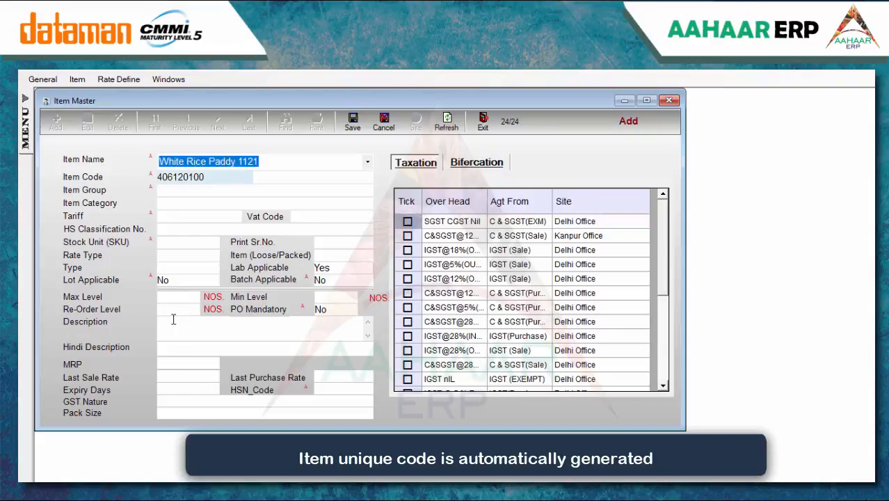
pyautogui.press('Return')
pyautogui.press('Return')
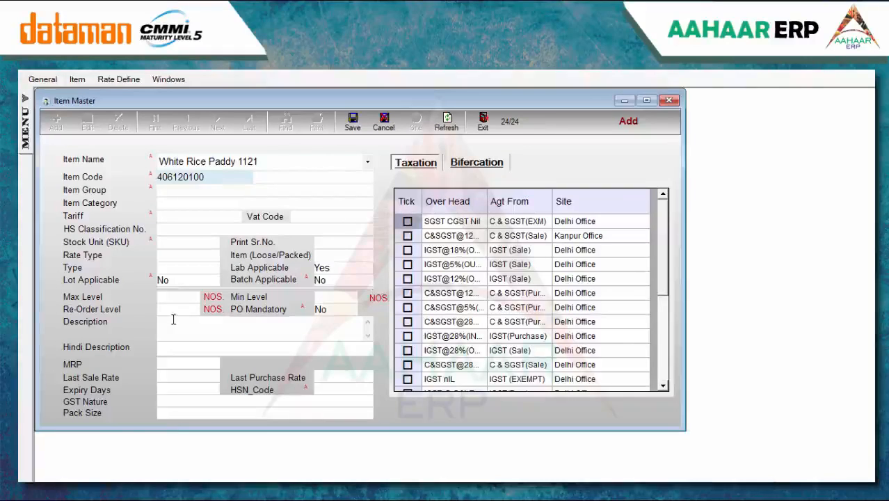
pyautogui.press('Return')
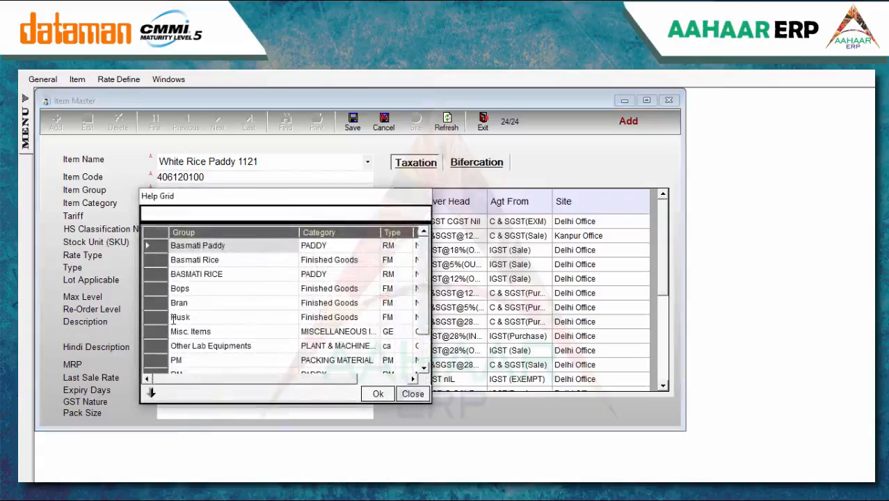
pyautogui.press('Return')
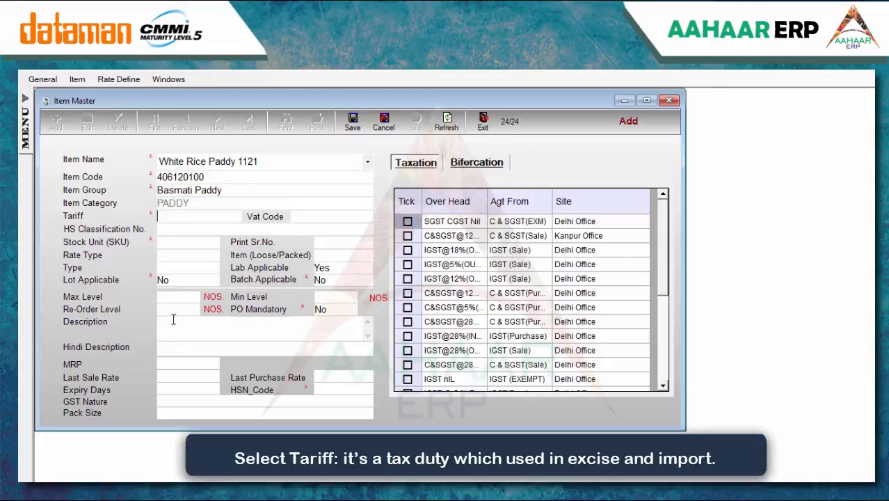
# Set White Rice Paddy 1121's tariff to Not Applicable and its stock unit to Qtls
pyautogui.write('n')
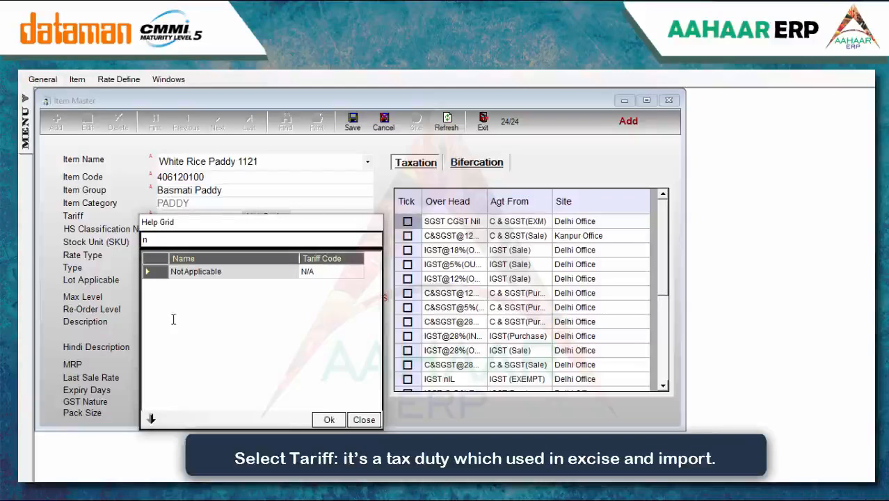
pyautogui.press('Return')
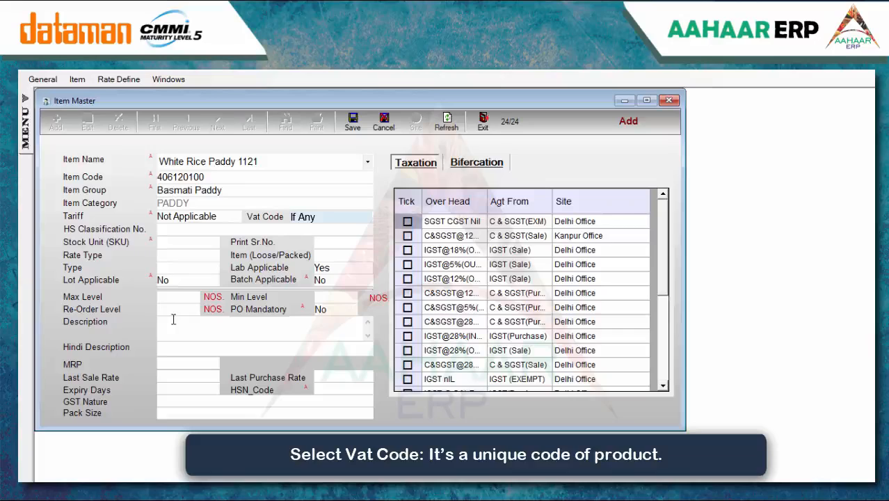
pyautogui.press('Return')
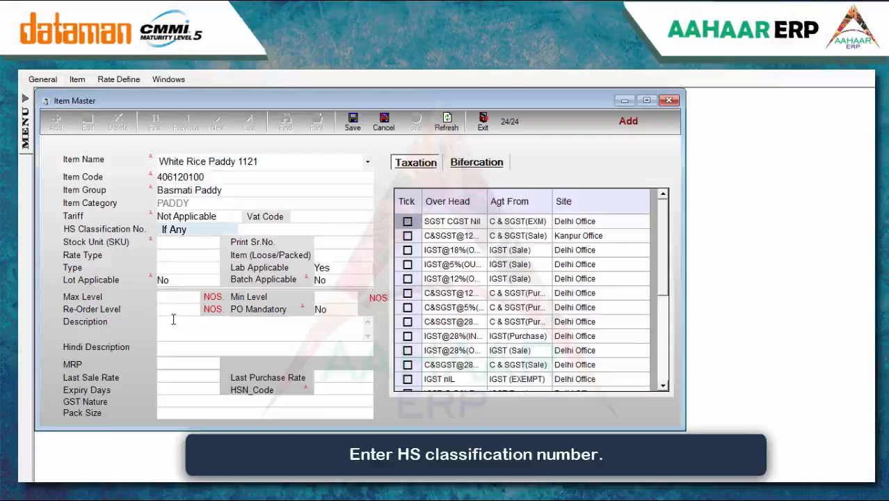
pyautogui.press('Return')
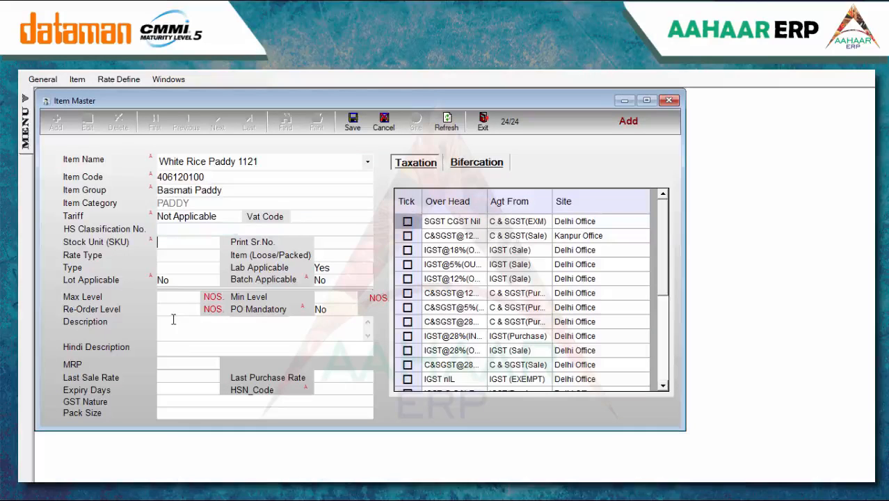
pyautogui.write('q')
pyautogui.press('Return')
pyautogui.press('Return')
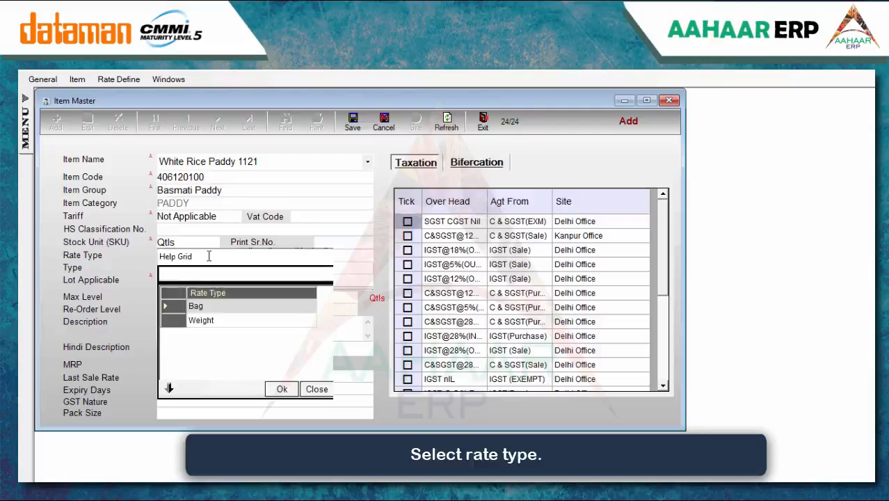
# Keep Lab Applicable as Yes and set Lot and Batch Applicable to Yes
pyautogui.press('Return')
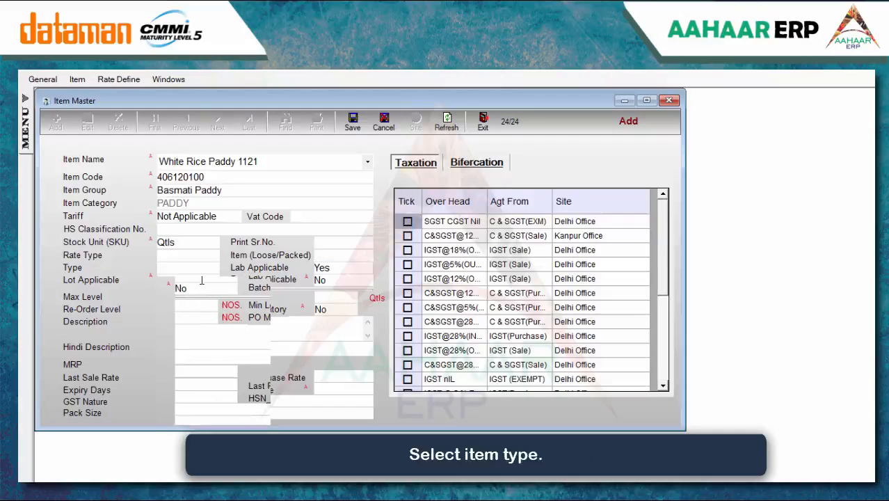
pyautogui.press('Return')
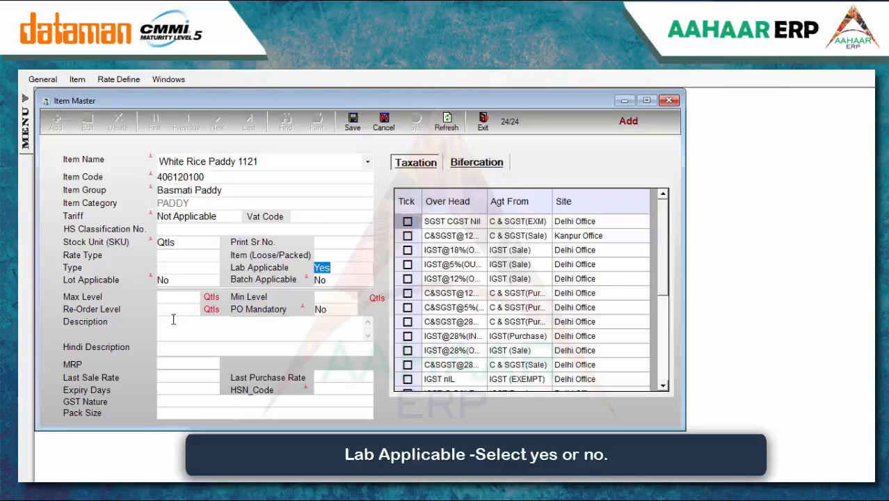
pyautogui.press('Return')
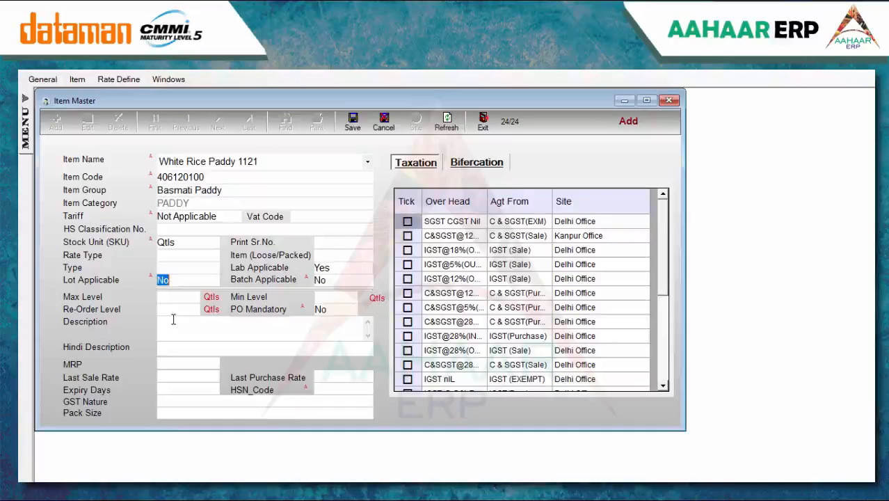
pyautogui.write('y')
pyautogui.press('Return')
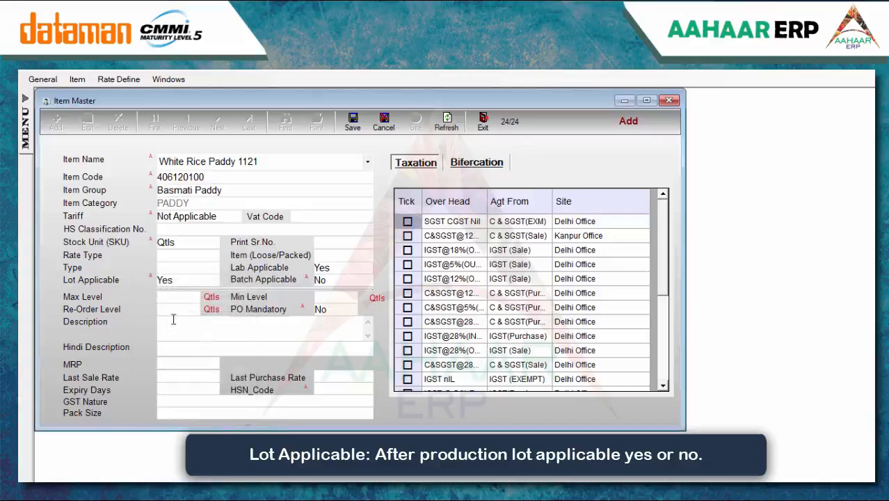
pyautogui.press('BackSpace')
pyautogui.write('y')
pyautogui.press('Return')
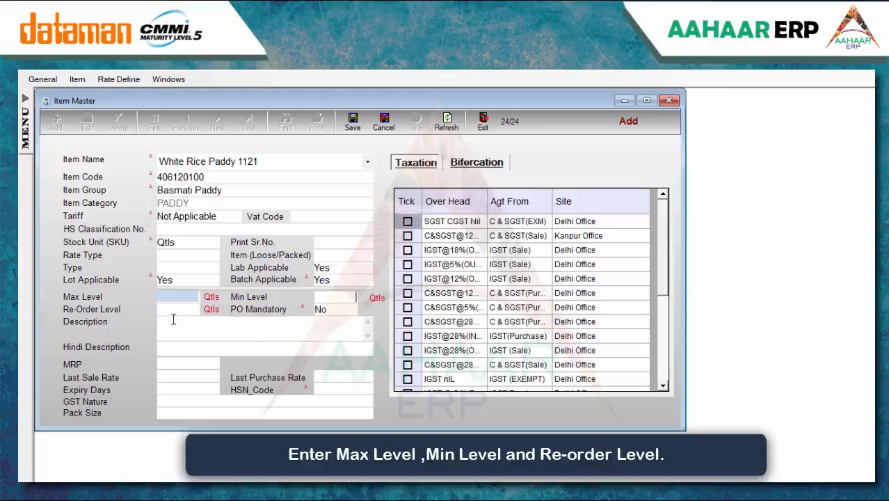
# Set HSN code 0701 and GST Nature GST Item, then save and close the item
pyautogui.press('Return')
pyautogui.press('Return')
pyautogui.press('Return')
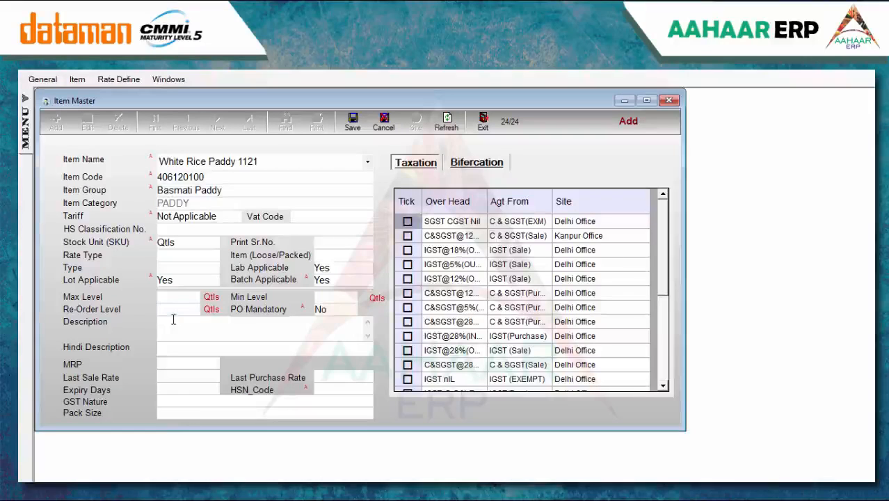
pyautogui.press('Return')
pyautogui.press('Return')
pyautogui.press('Return')
pyautogui.press('Return')
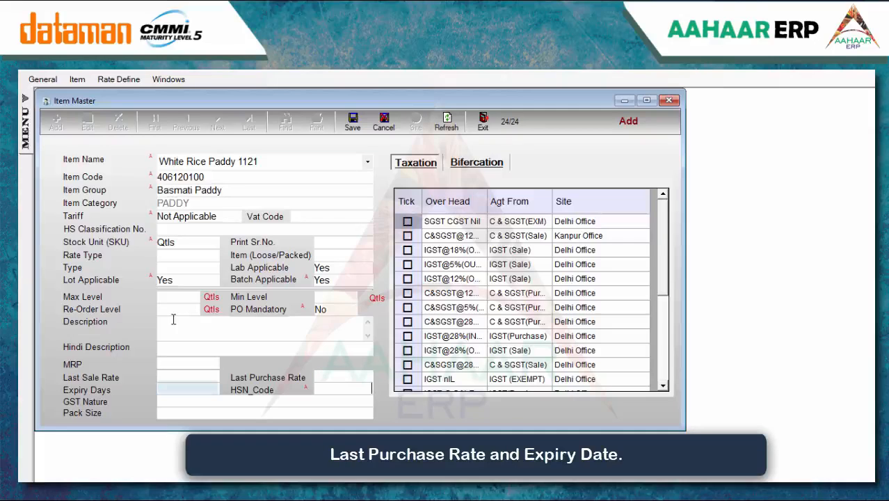
pyautogui.press('Return')
pyautogui.press('Return')
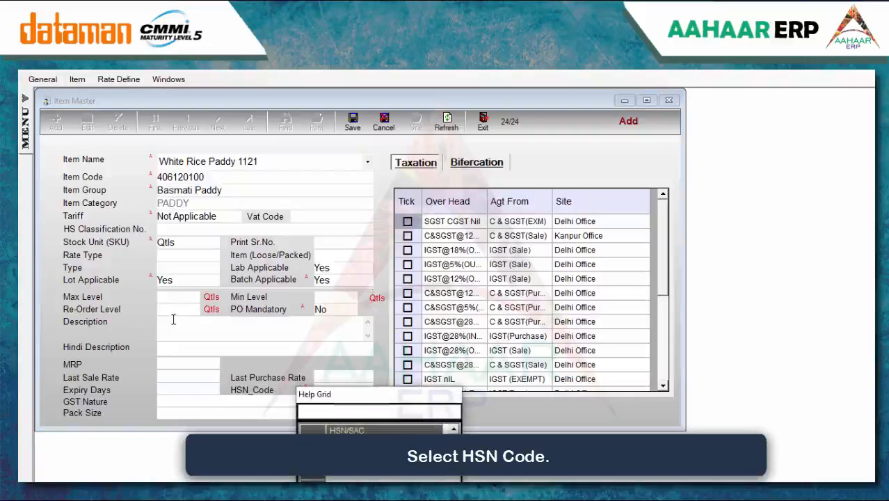
pyautogui.press('Down')
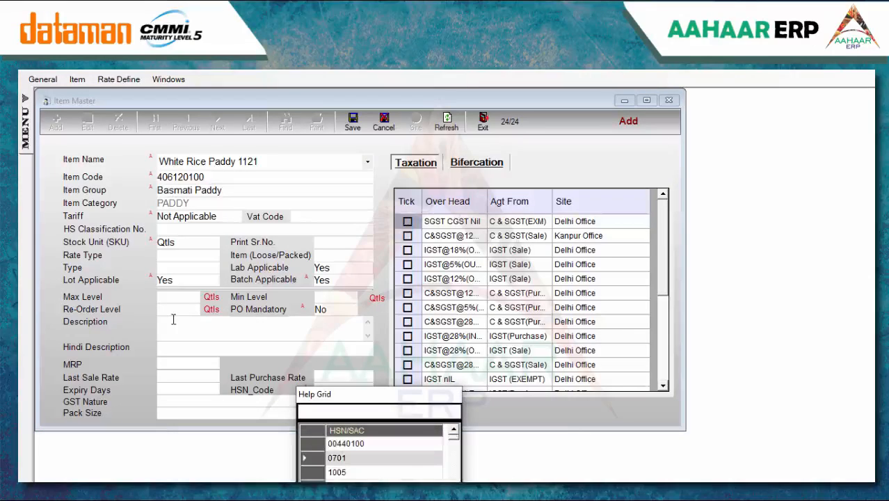
pyautogui.press('Return')
pyautogui.press('Return')
pyautogui.write('g')
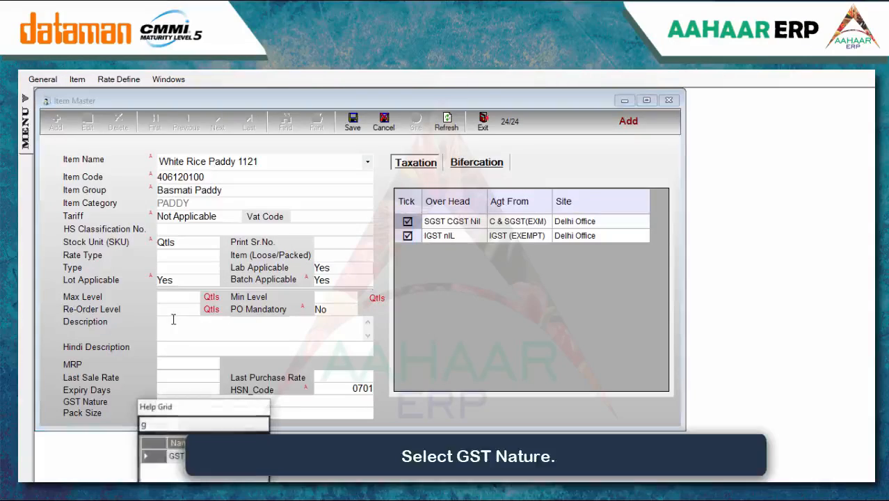
pyautogui.press('Return')
pyautogui.press('Return')
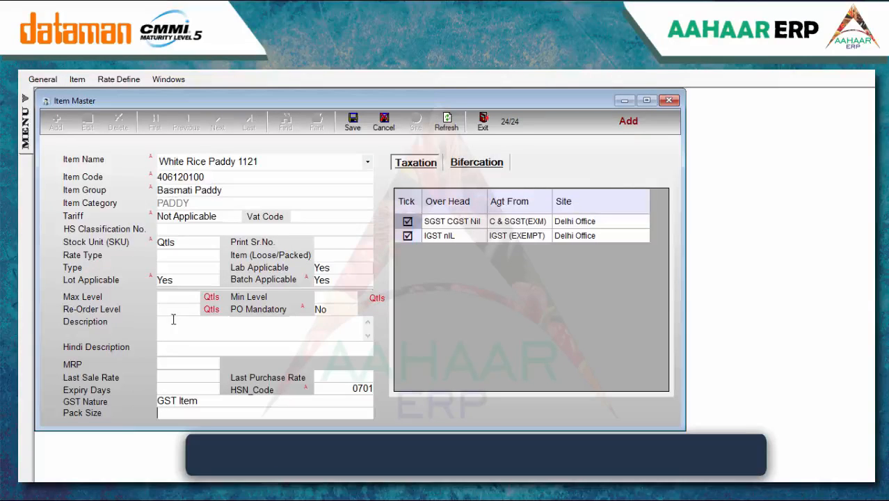
pyautogui.press('Return')
pyautogui.click(359, 119)
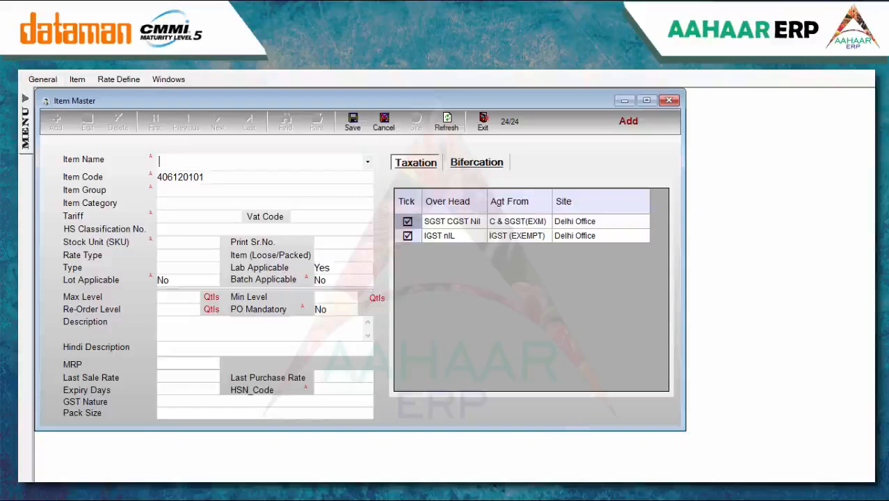
pyautogui.press('Escape')
# Add 'Wheat' in the Impurity Description Master, save it and close the form
pyautogui.click(77, 80)
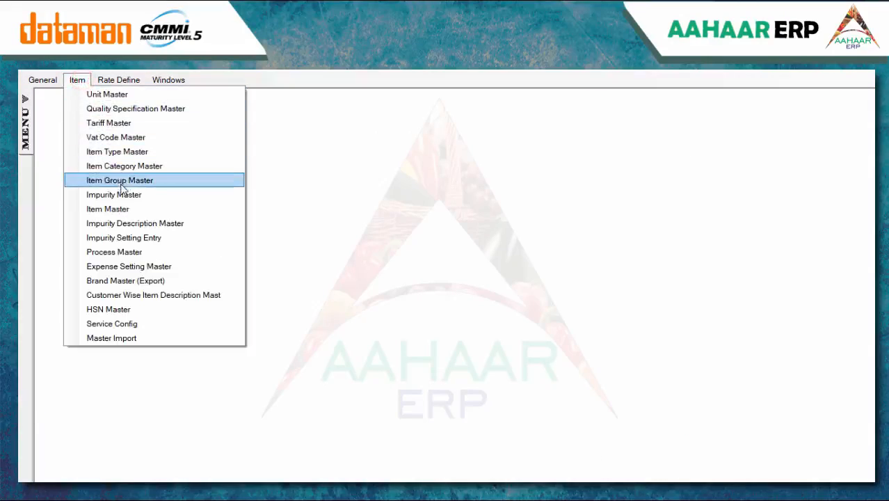
pyautogui.click(126, 224)
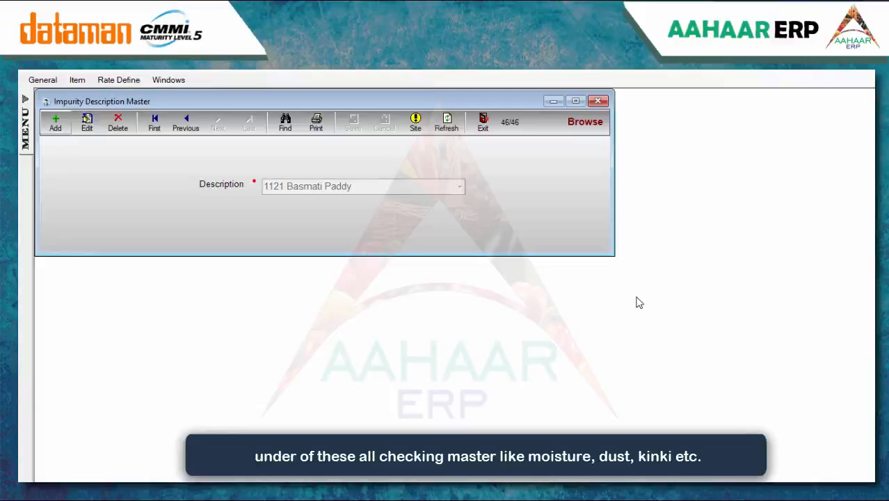
pyautogui.click(56, 123)
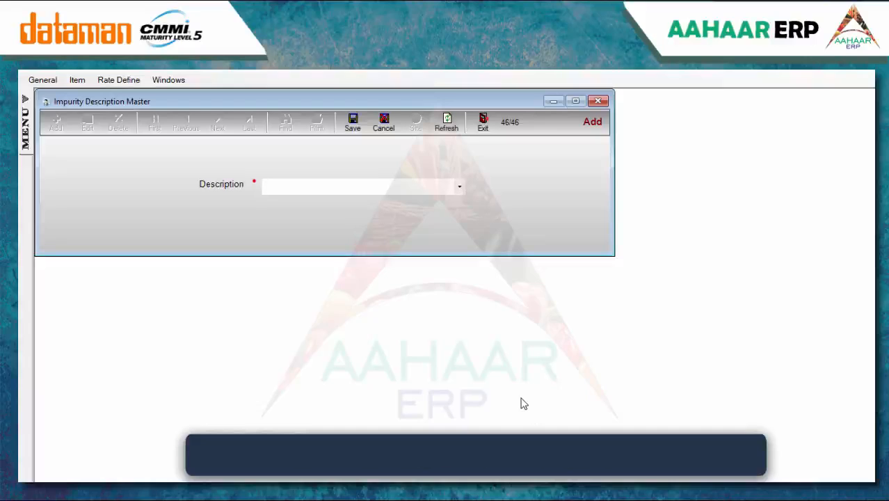
pyautogui.write('Wh')
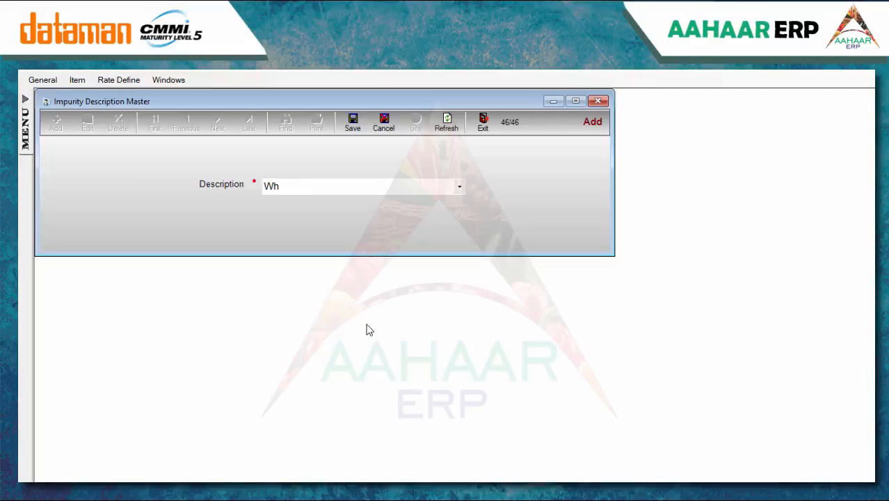
pyautogui.write('eat')
pyautogui.click(353, 125)
pyautogui.press('Escape')
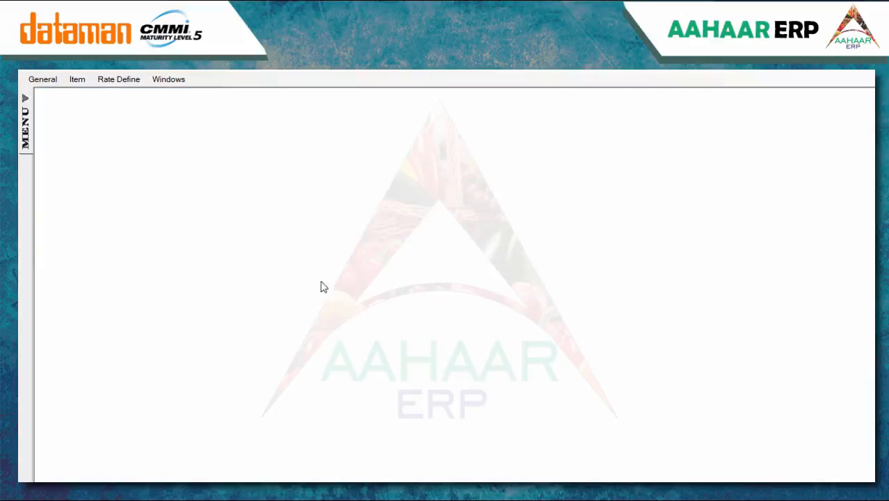
pyautogui.click(77, 80)
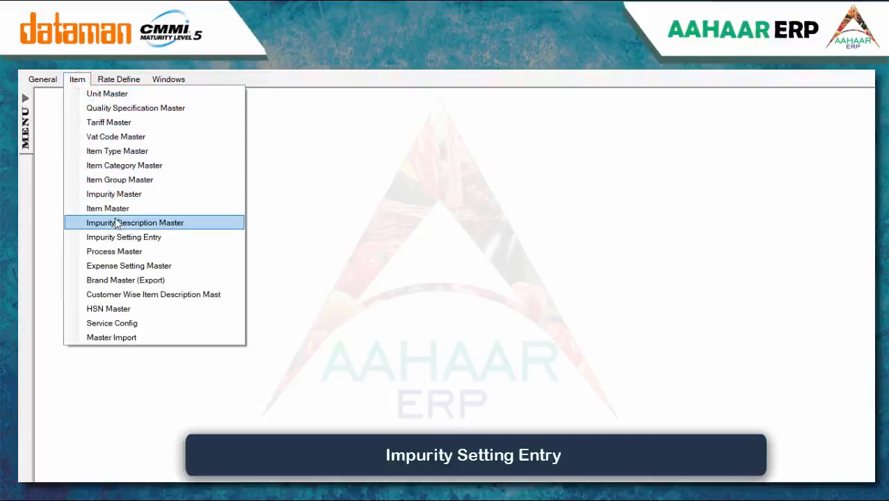
# Start an impurity setting with Sugandha Paddy as description and item, at Default Mandi
pyautogui.click(109, 237)
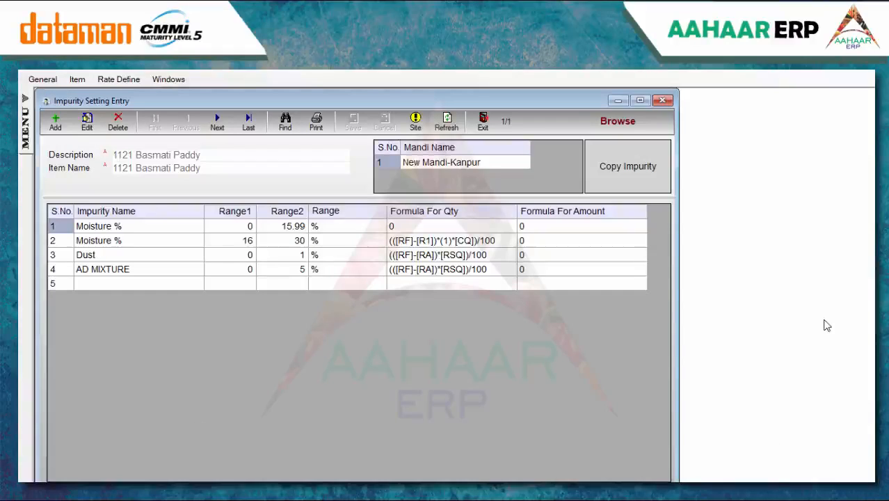
pyautogui.click(56, 126)
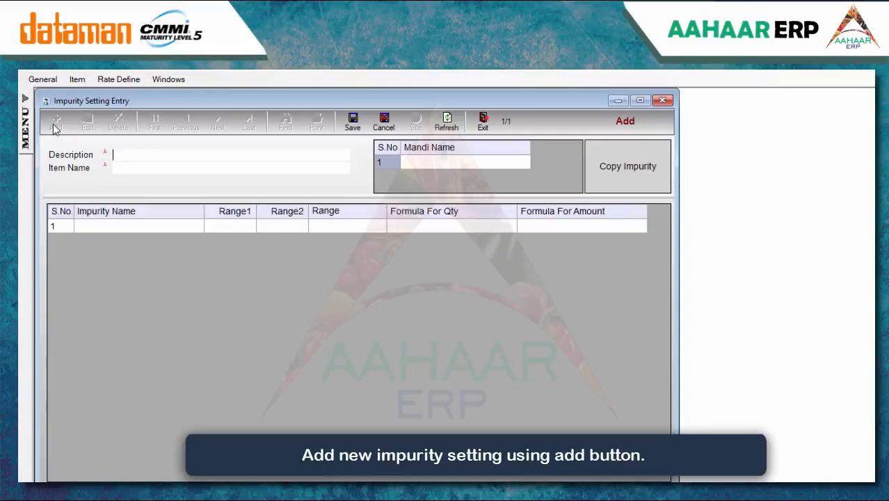
pyautogui.write('su')
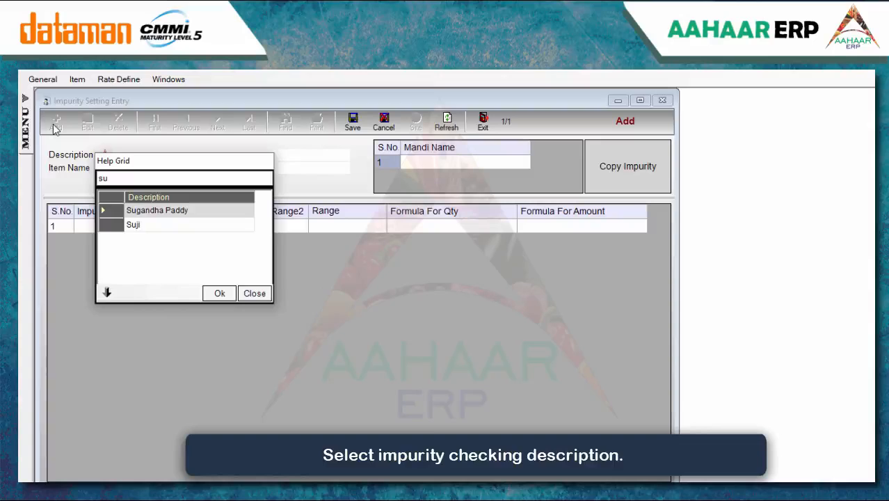
pyautogui.press('Return')
pyautogui.write('su')
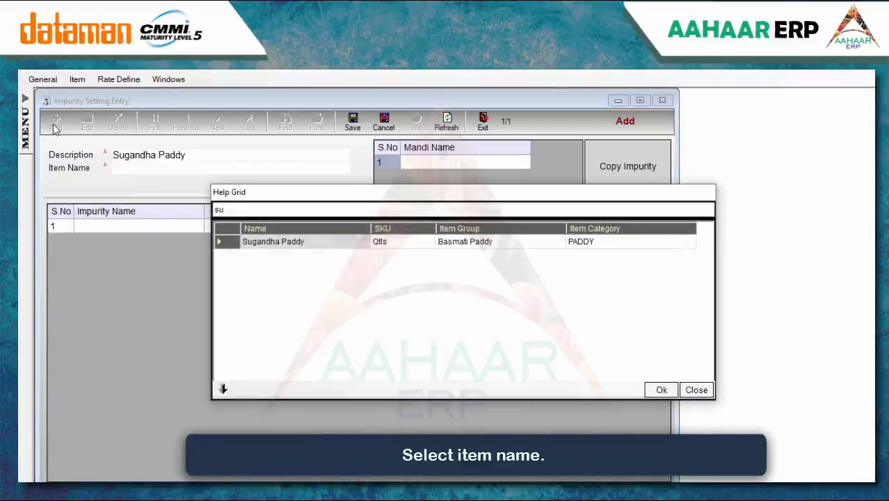
pyautogui.press('Return')
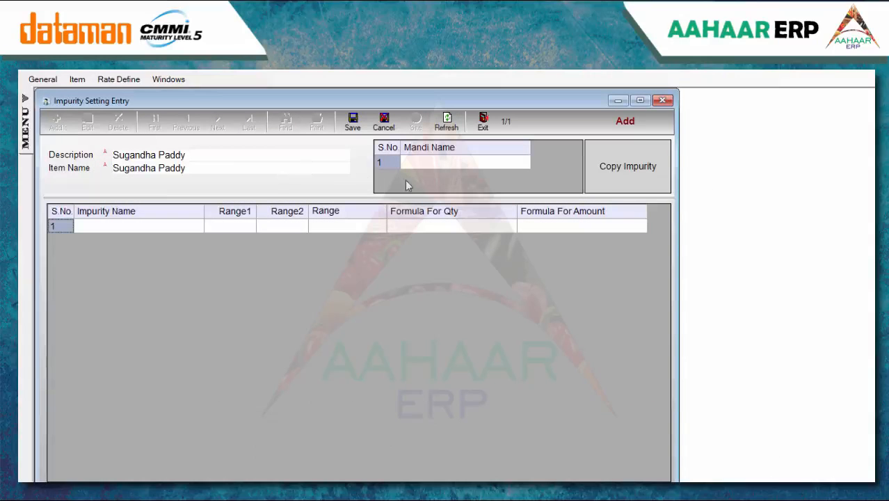
pyautogui.click(440, 162)
pyautogui.write('D')
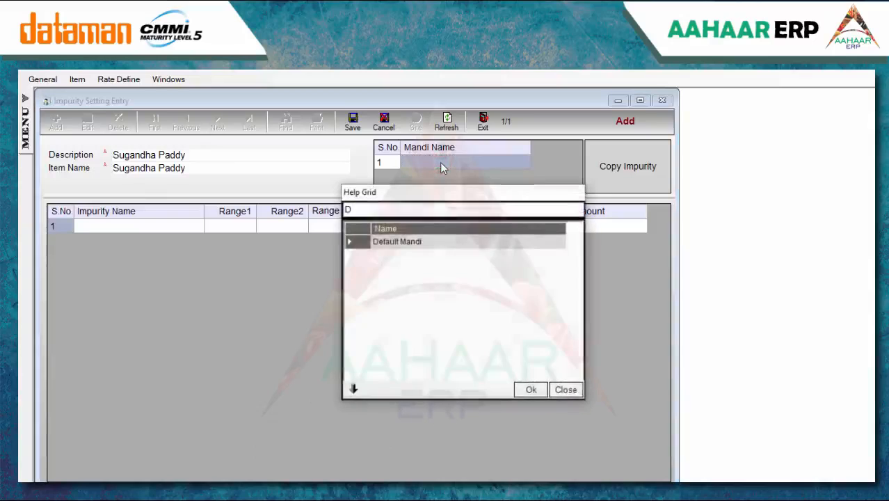
pyautogui.press('Return')
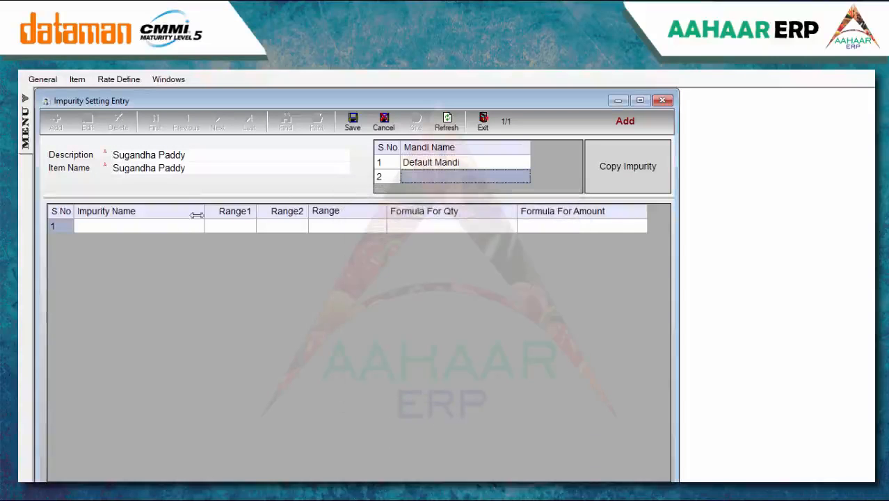
# Add a first Moisture row with range 1 to 14 %
pyautogui.click(169, 226)
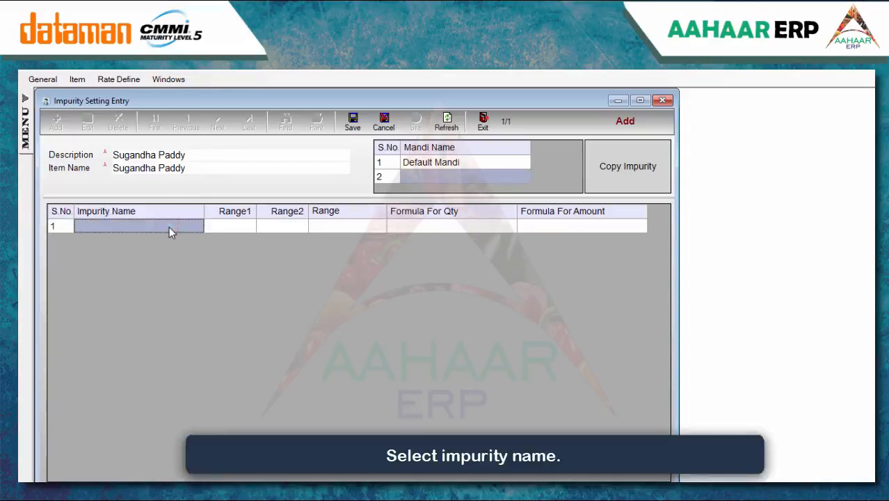
pyautogui.write('Mo')
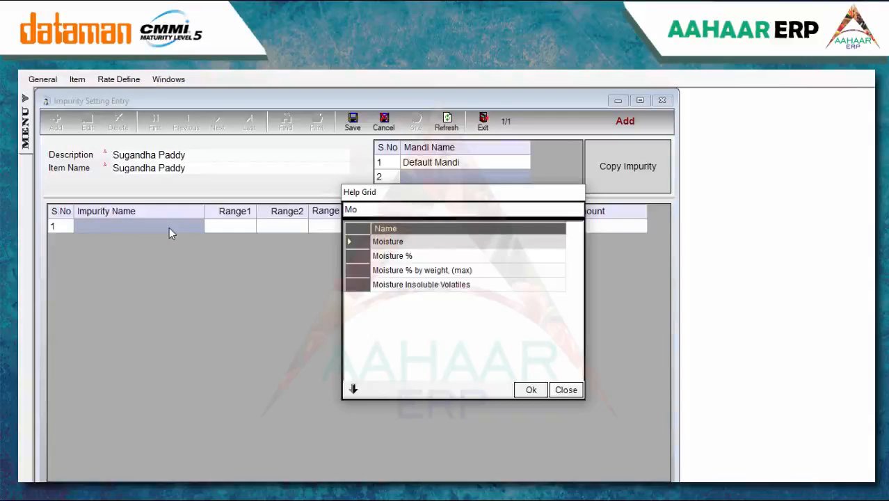
pyautogui.press('Return')
pyautogui.write('1')
pyautogui.press('Return')
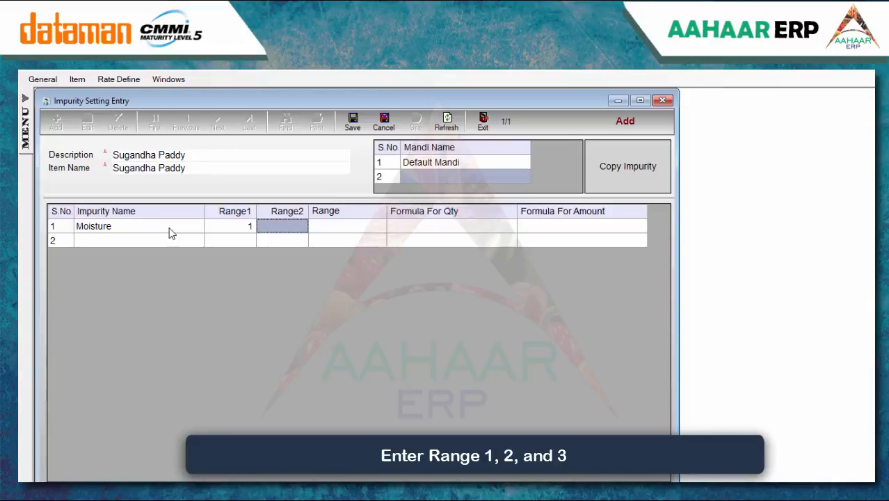
pyautogui.write('14')
pyautogui.press('Return')
pyautogui.write('%')
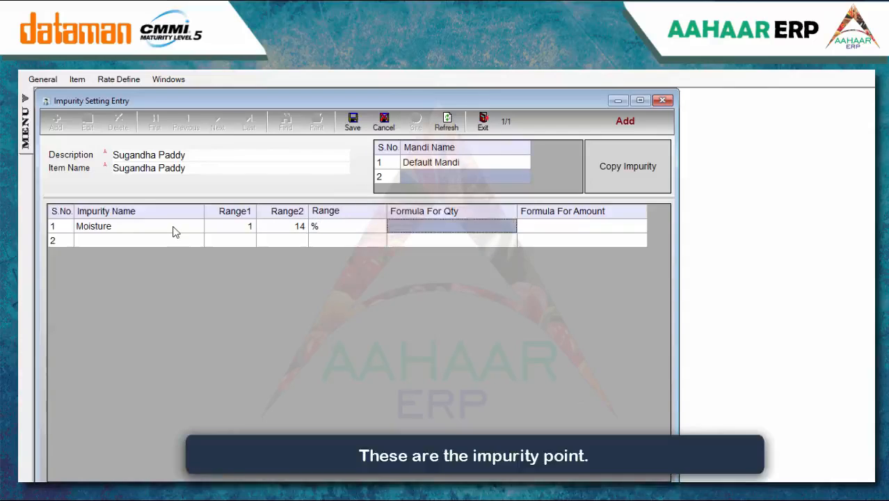
pyautogui.press('Return')
# Set row 1's quantity and amount formulas both to 0
pyautogui.click(274, 212)
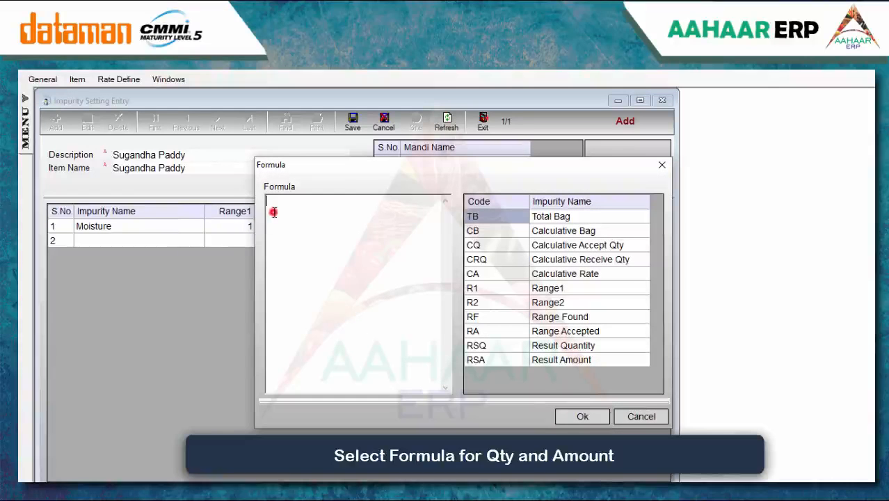
pyautogui.click(581, 416)
pyautogui.click(562, 226)
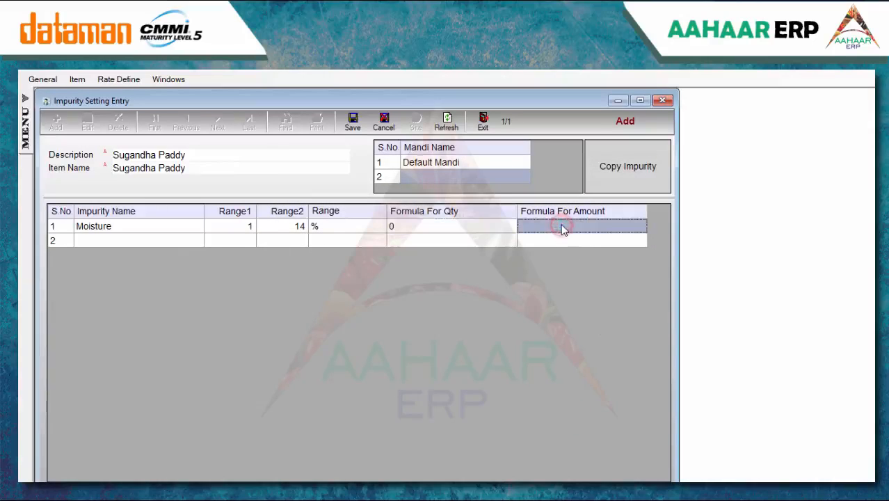
pyautogui.click(296, 207)
pyautogui.write('0')
pyautogui.click(579, 417)
# Add a second Moisture row with range 14.01 to 17
pyautogui.click(128, 236)
pyautogui.write('Mo')
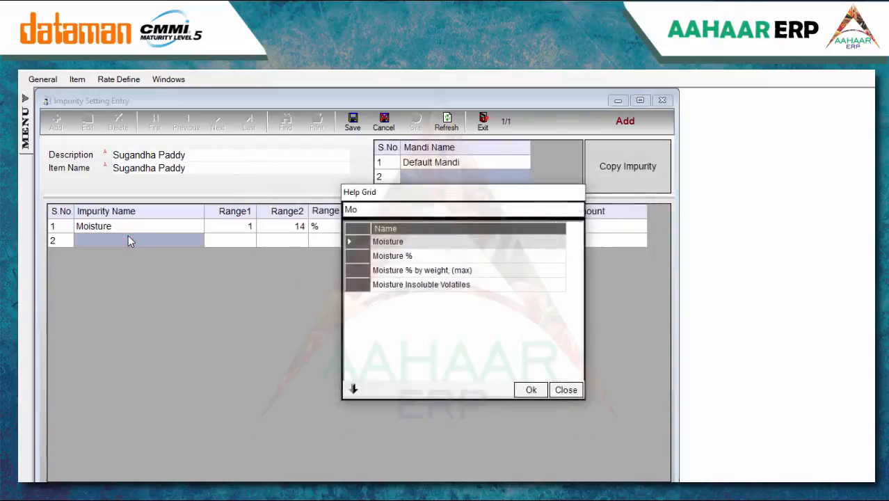
pyautogui.press('Return')
pyautogui.write('14.01')
pyautogui.press('Return')
pyautogui.write('17')
pyautogui.press('Return')
pyautogui.press('Return')
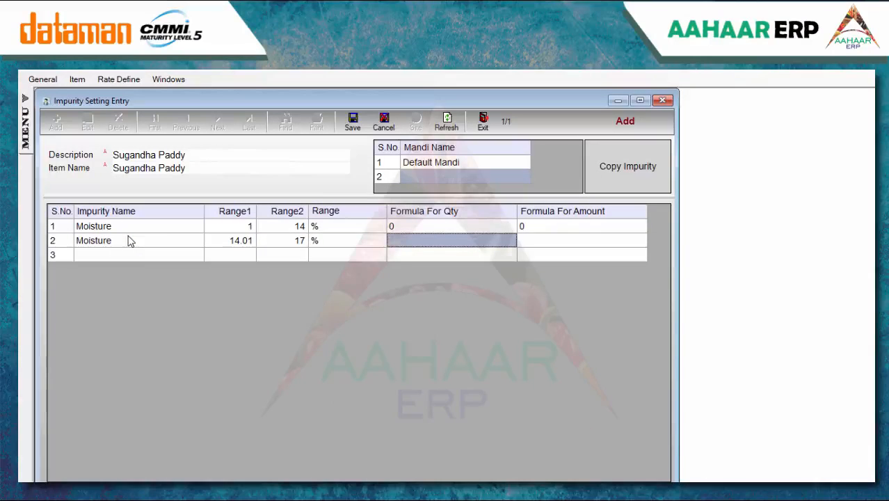
pyautogui.press('Return')
# Build row 2's quantity formula from Range Found minus Range2 and Calculative Receive Qty, divided by 10
pyautogui.doubleClick(553, 320)
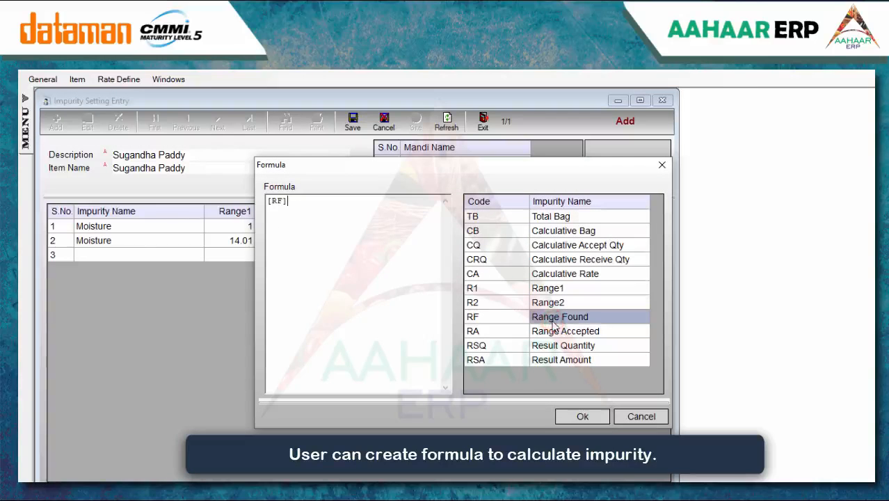
pyautogui.write('-')
pyautogui.doubleClick(555, 304)
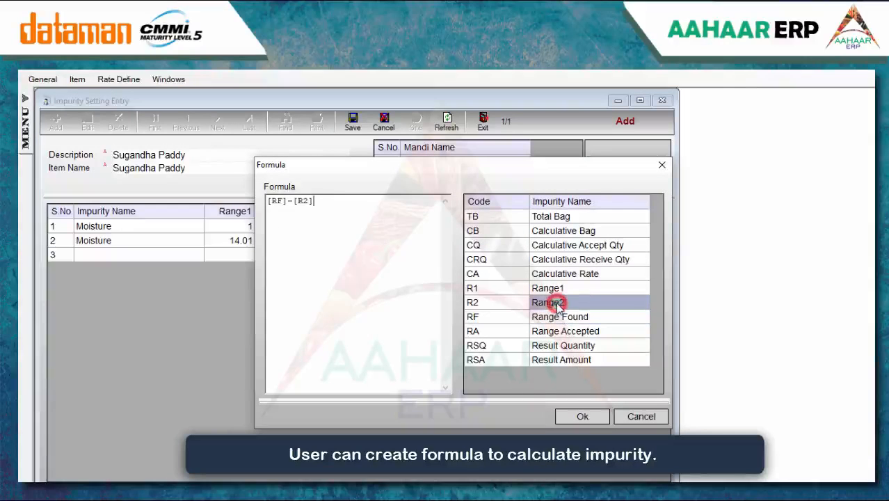
pyautogui.click(269, 201)
pyautogui.write('(')
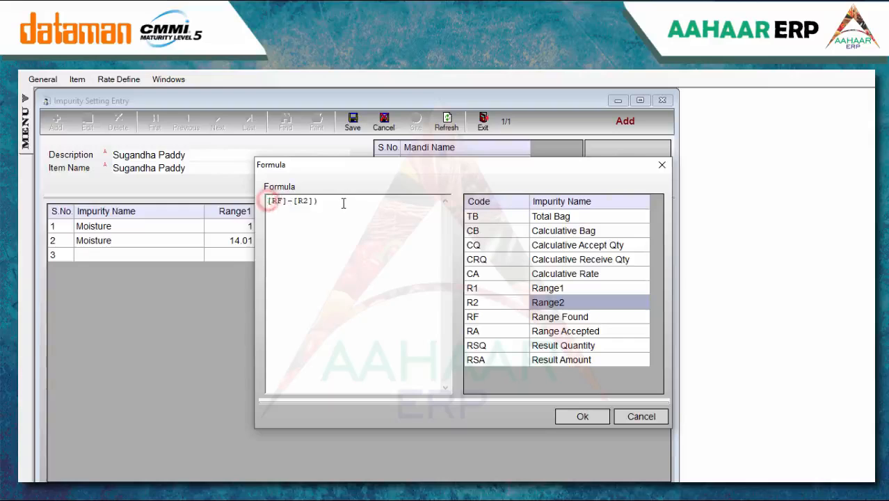
pyautogui.click(362, 206)
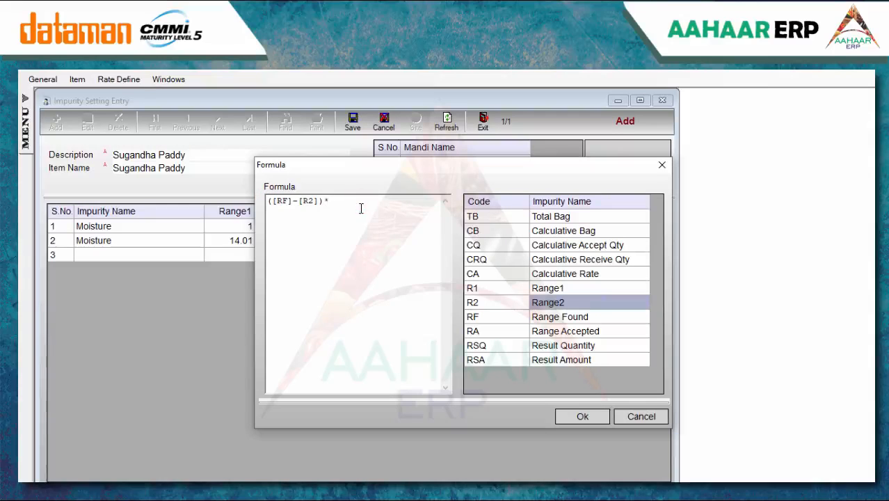
pyautogui.doubleClick(598, 260)
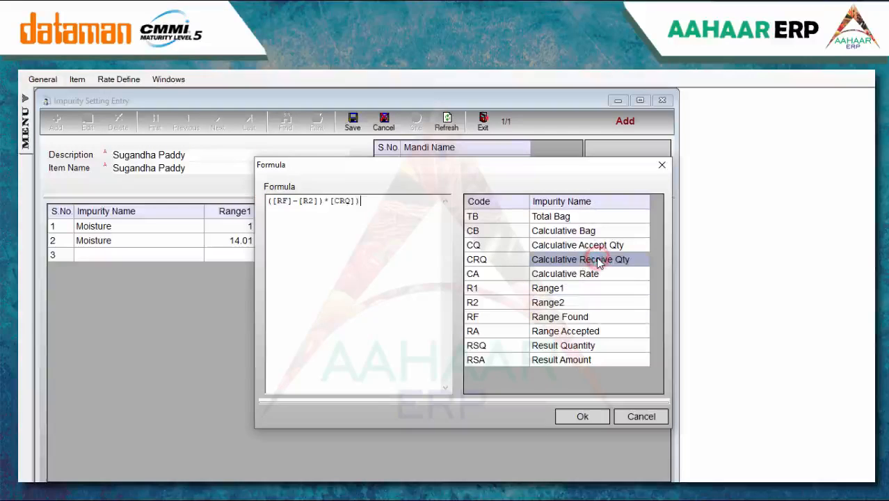
pyautogui.write(')')
pyautogui.click(269, 201)
pyautogui.write('(')
pyautogui.click(370, 200)
pyautogui.write('/100')
pyautogui.click(591, 417)
# Set row 2's amount formula to 0 and save the Sugandha Paddy impurity setting
pyautogui.doubleClick(542, 243)
pyautogui.click(347, 224)
pyautogui.write('0')
pyautogui.click(578, 414)
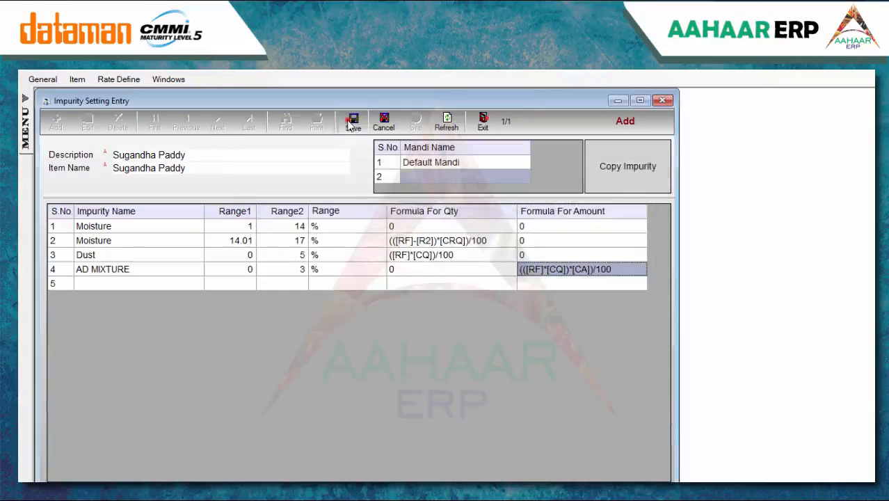
pyautogui.click(351, 123)
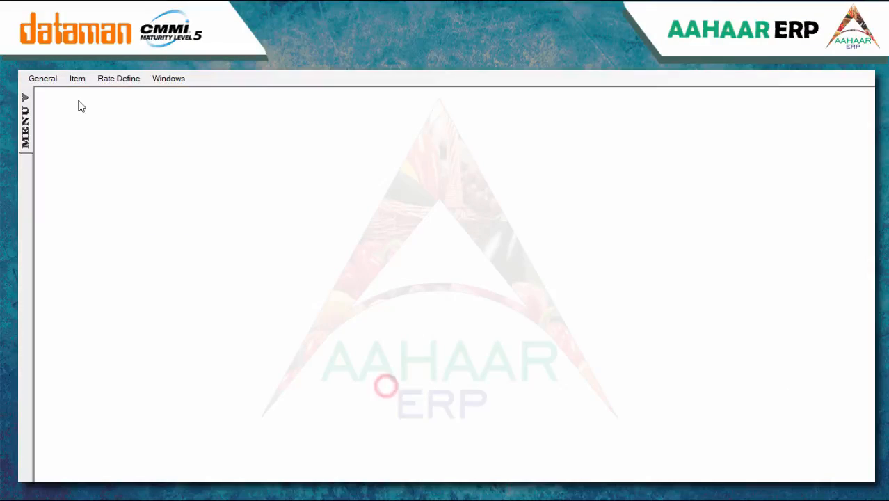
# Create a new process named Production with manual code Prd in the Process Master
pyautogui.click(76, 78)
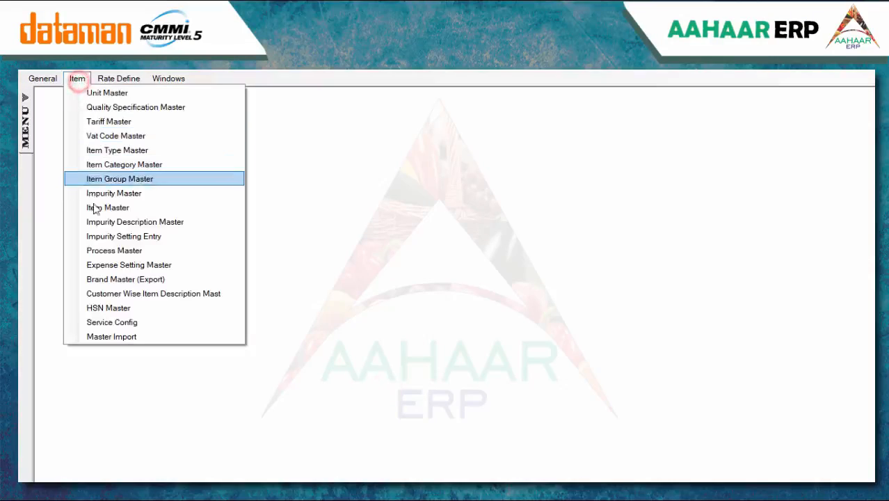
pyautogui.click(104, 250)
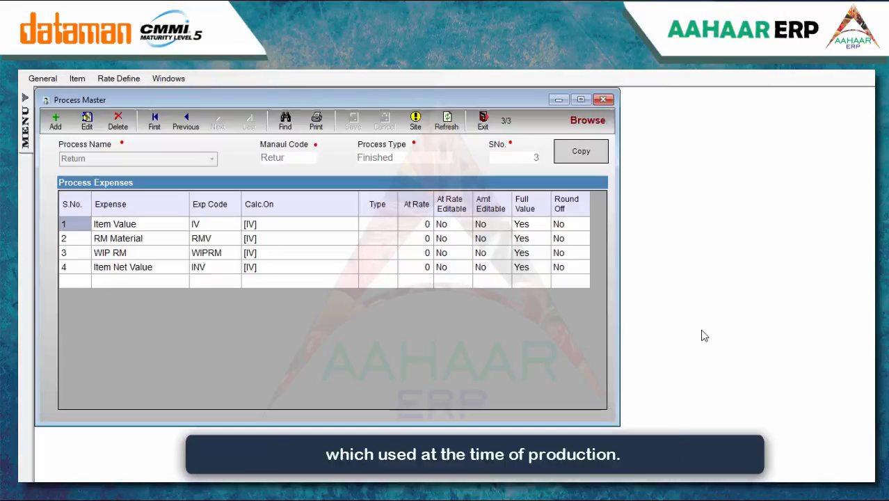
pyautogui.click(55, 121)
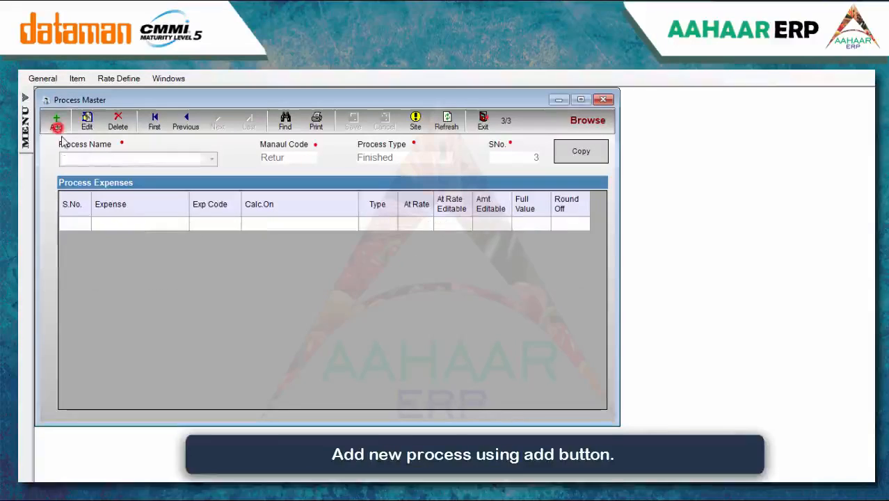
pyautogui.write('Production')
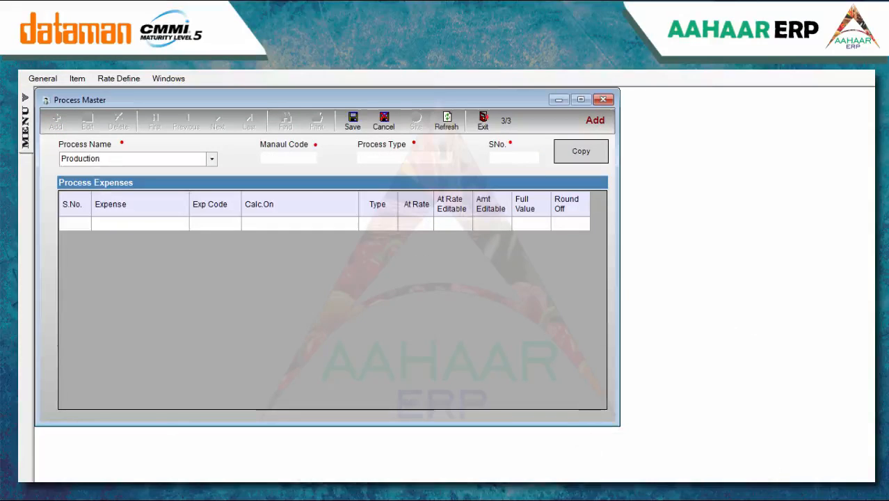
pyautogui.click(282, 159)
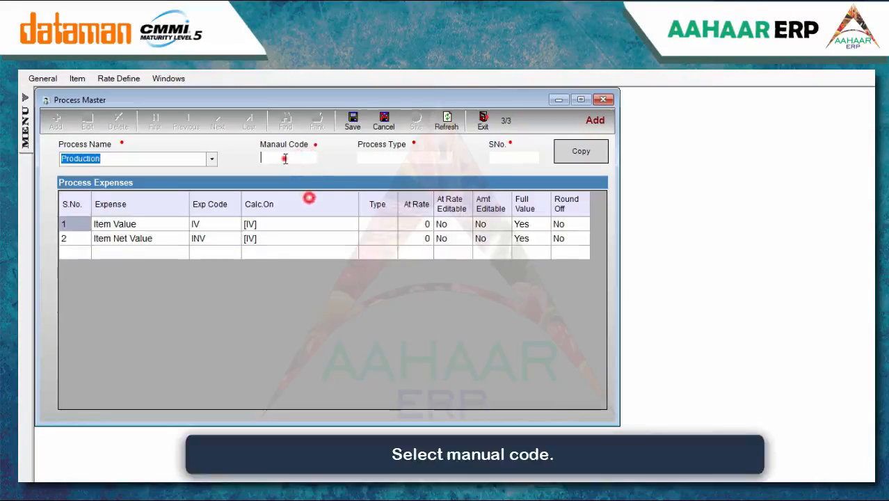
pyautogui.click(303, 281)
pyautogui.click(423, 359)
# Set the process type to Semifinished and serial number 1, then save
pyautogui.click(378, 157)
pyautogui.click(395, 241)
pyautogui.click(398, 283)
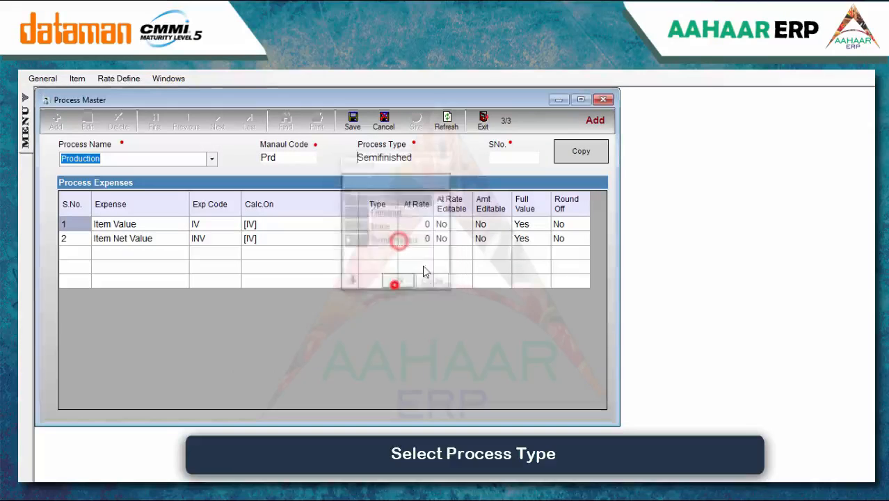
pyautogui.click(527, 157)
pyautogui.write('1')
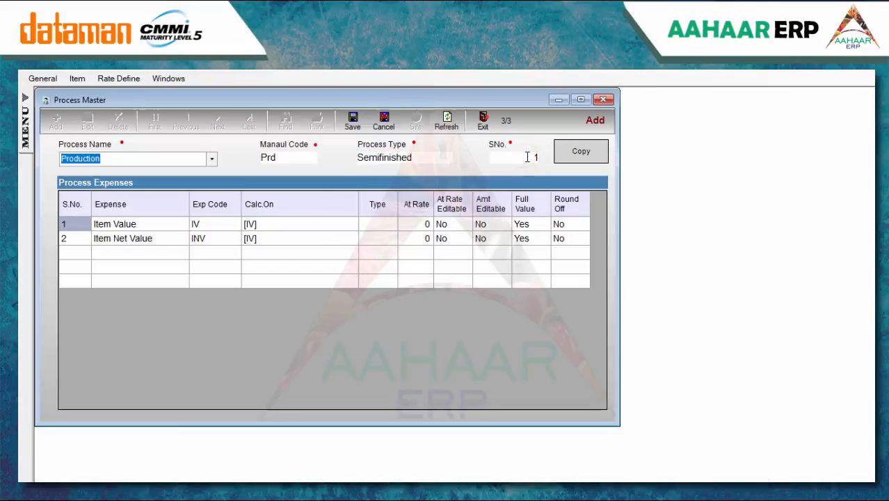
pyautogui.click(348, 125)
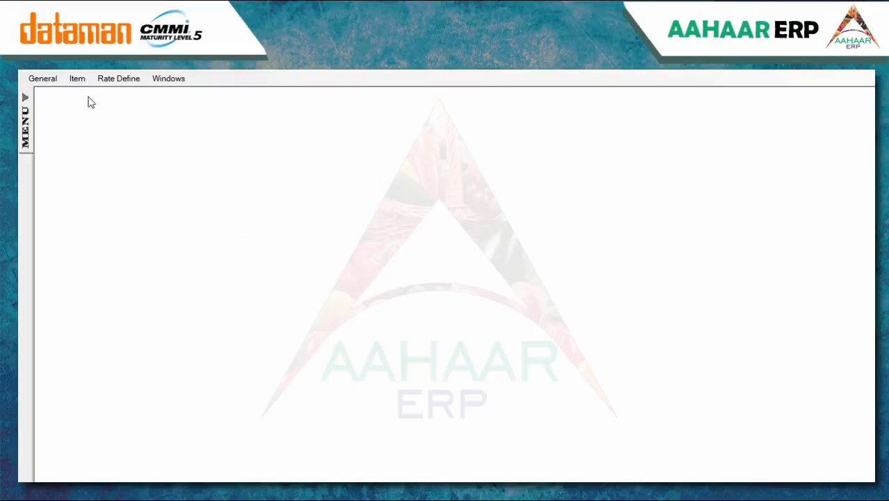
# Start a new expense setting for table PChallan with description 'Expenses'
pyautogui.click(77, 78)
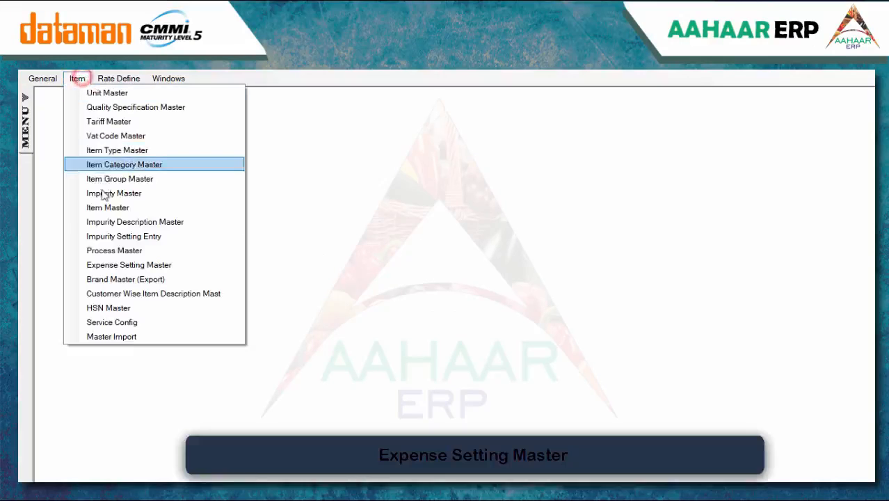
pyautogui.click(115, 258)
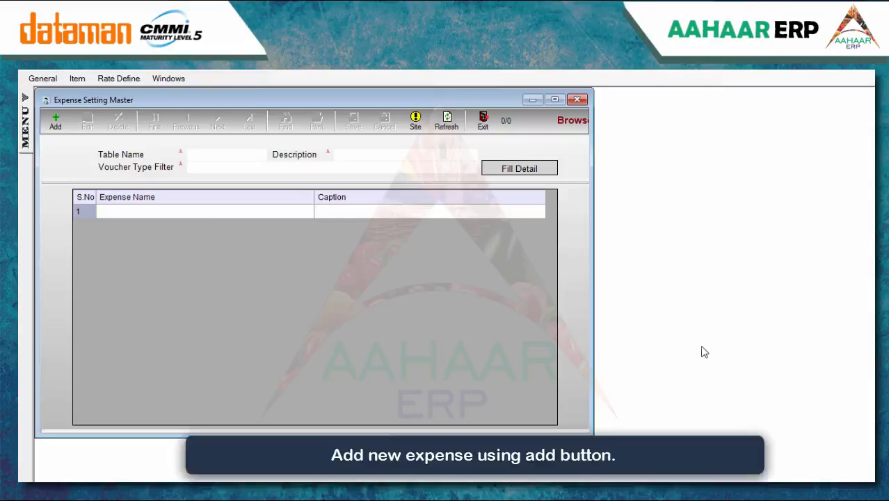
pyautogui.click(66, 128)
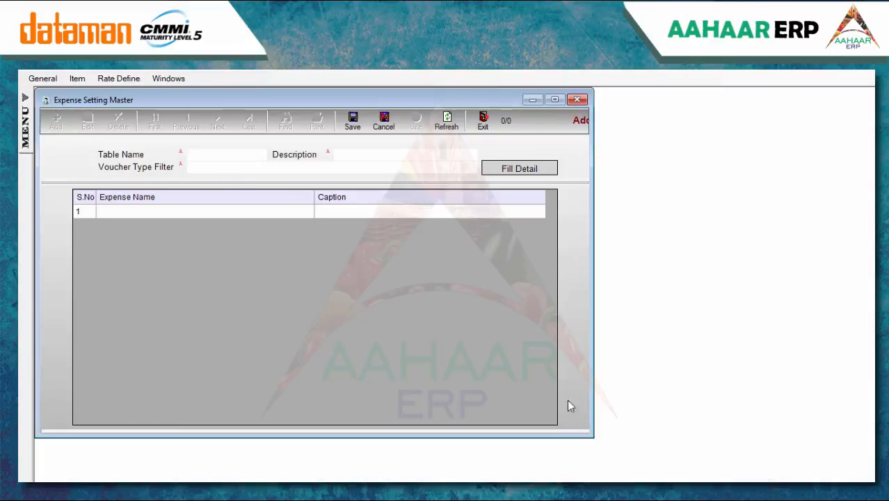
pyautogui.press('space')
pyautogui.write('pc')
pyautogui.doubleClick(373, 178)
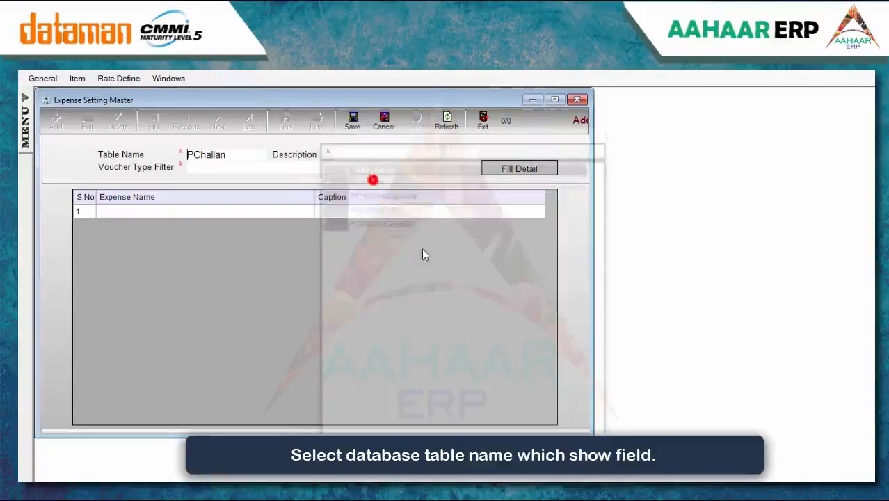
pyautogui.click(377, 155)
pyautogui.write('Expenses')
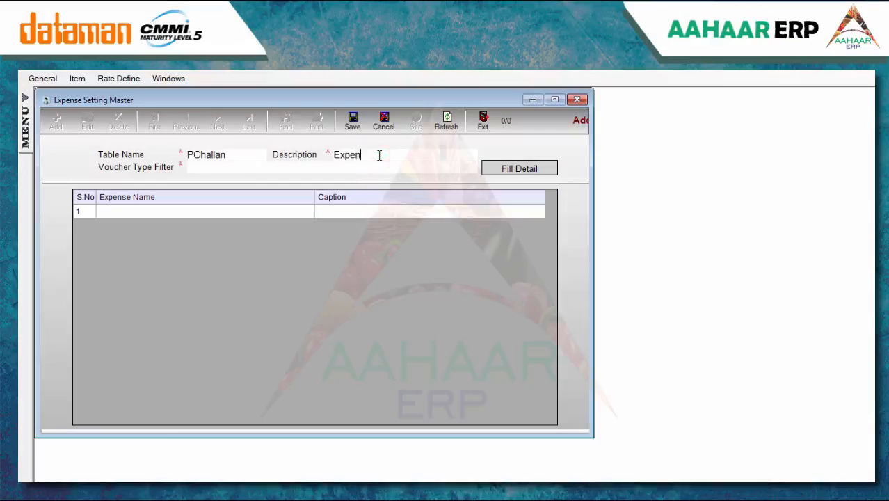
# Filter it to voucher type Goods Receipt Note, fill the expense detail rows and save
pyautogui.click(235, 172)
pyautogui.click(369, 188)
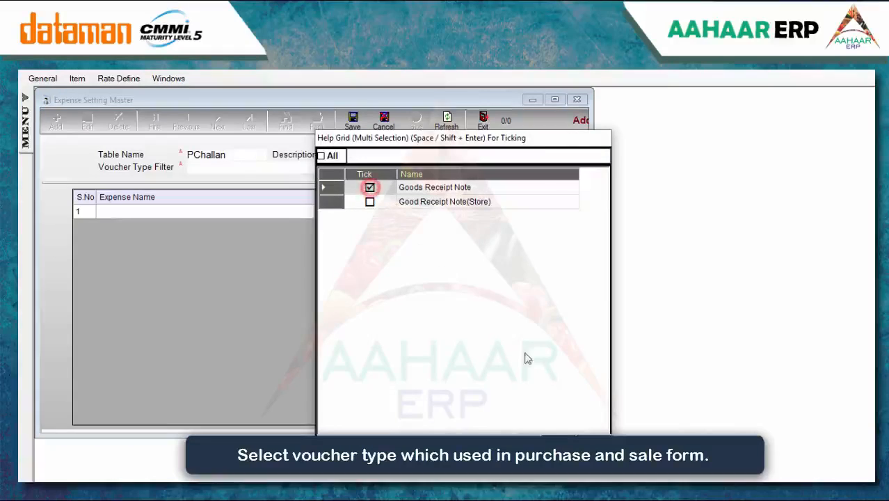
pyautogui.press('Return')
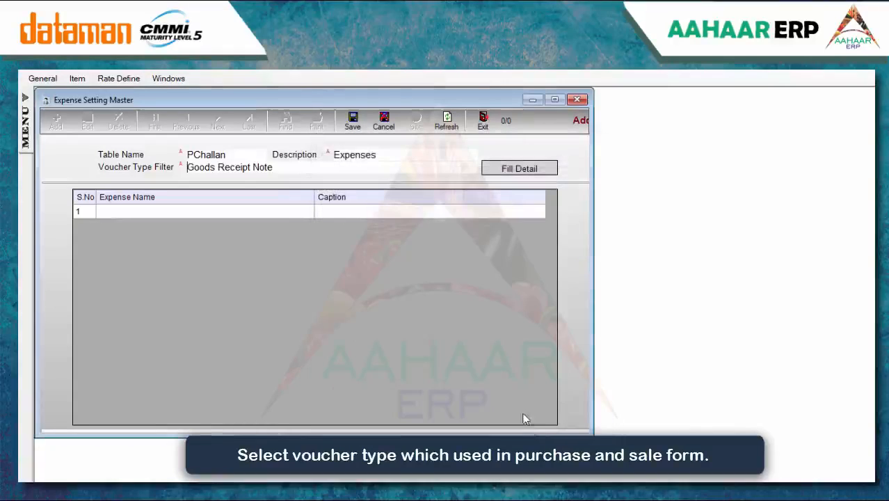
pyautogui.click(520, 169)
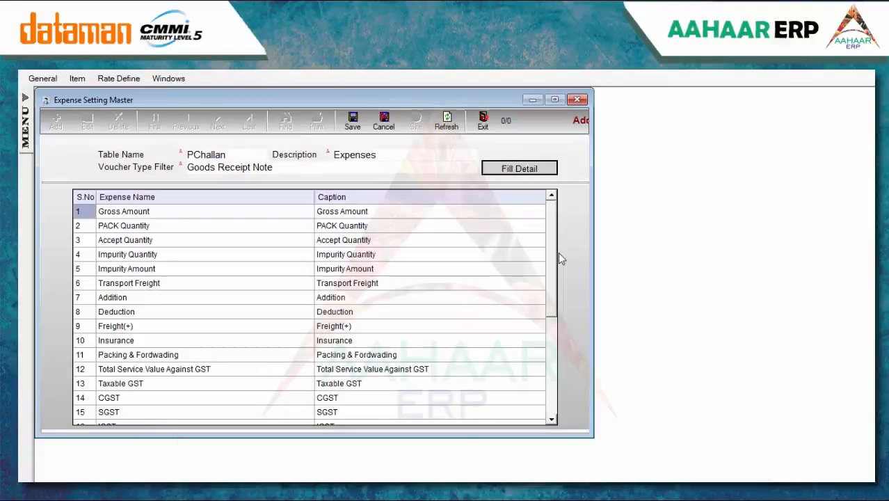
pyautogui.click(363, 127)
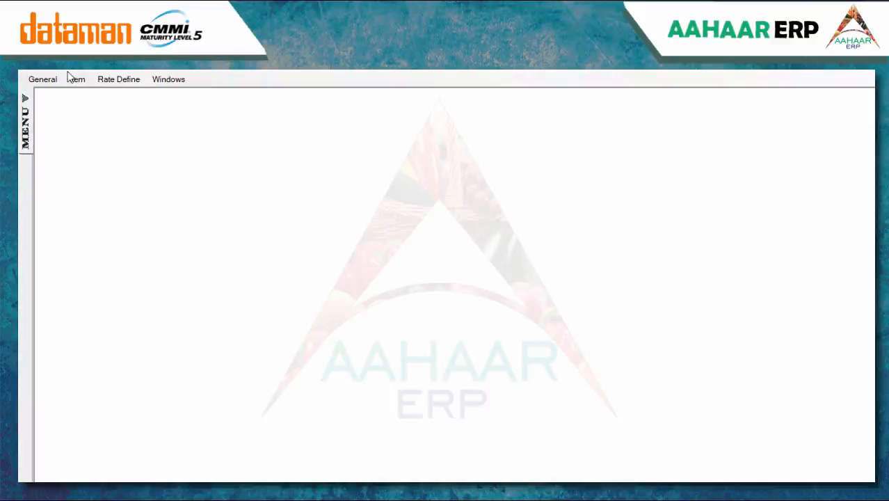
pyautogui.click(75, 79)
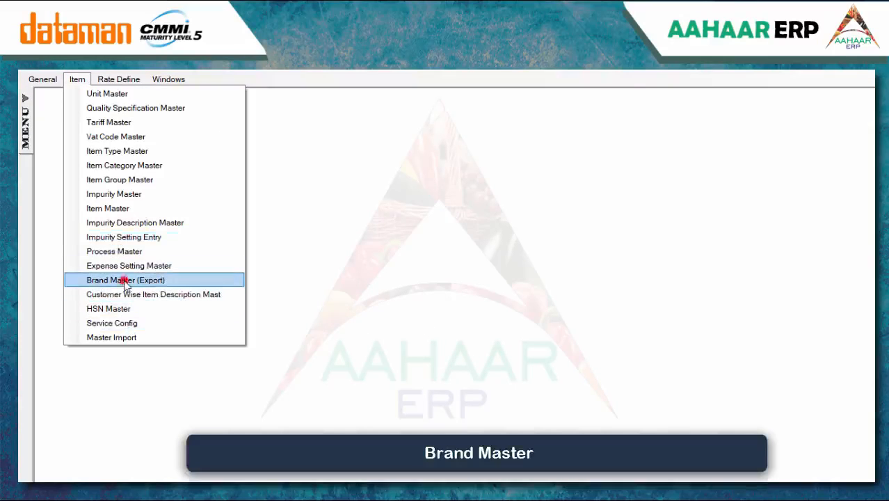
# Add the brand 'Five star' in Brand Master (Export) and save it
pyautogui.click(124, 280)
pyautogui.click(57, 122)
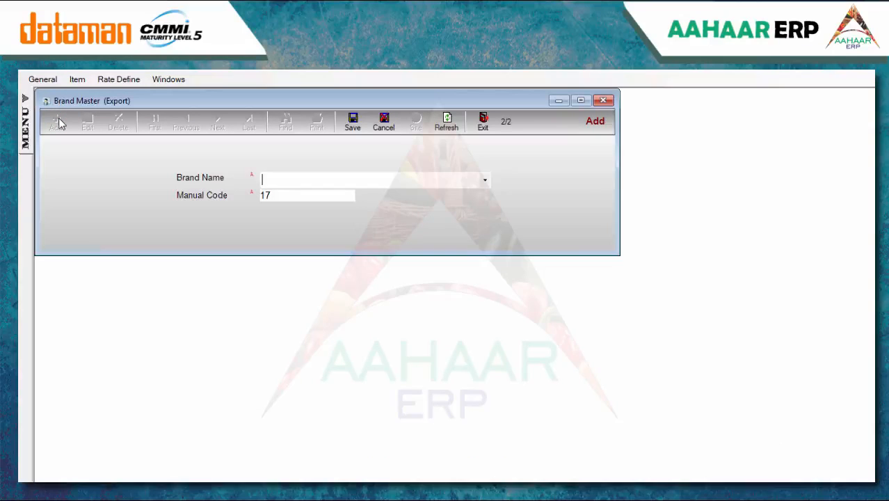
pyautogui.write('F')
pyautogui.press('BackSpace')
pyautogui.write('ive star')
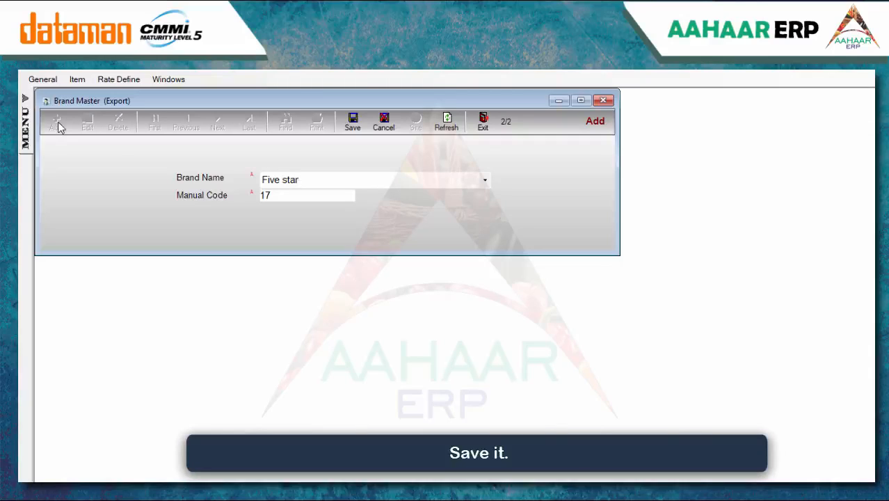
pyautogui.click(353, 122)
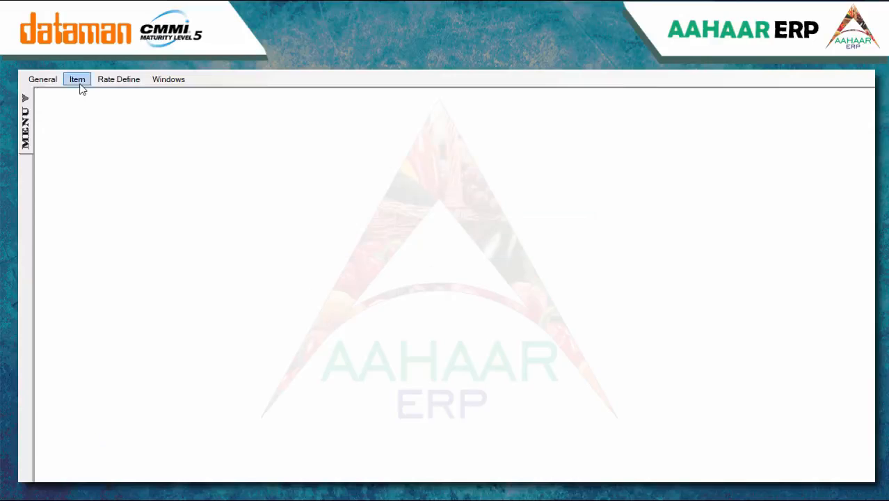
# Start a new customer-wise item description record for customer G S TRADING
pyautogui.click(77, 80)
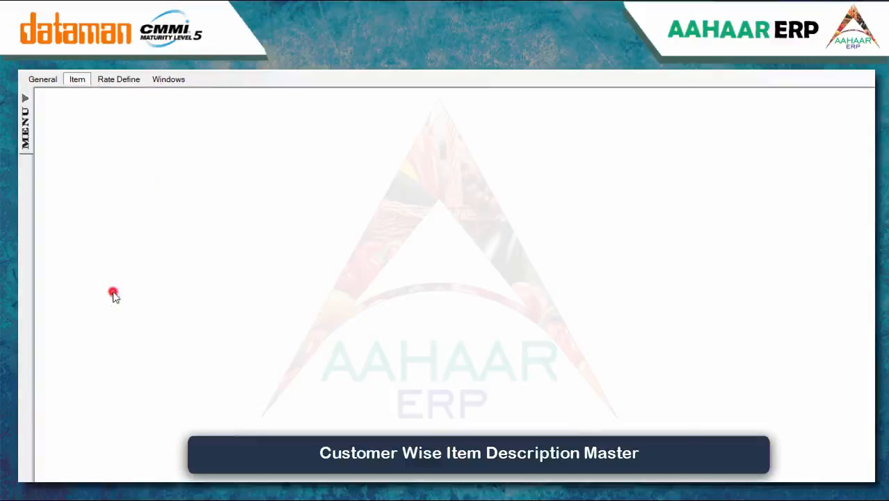
pyautogui.click(114, 293)
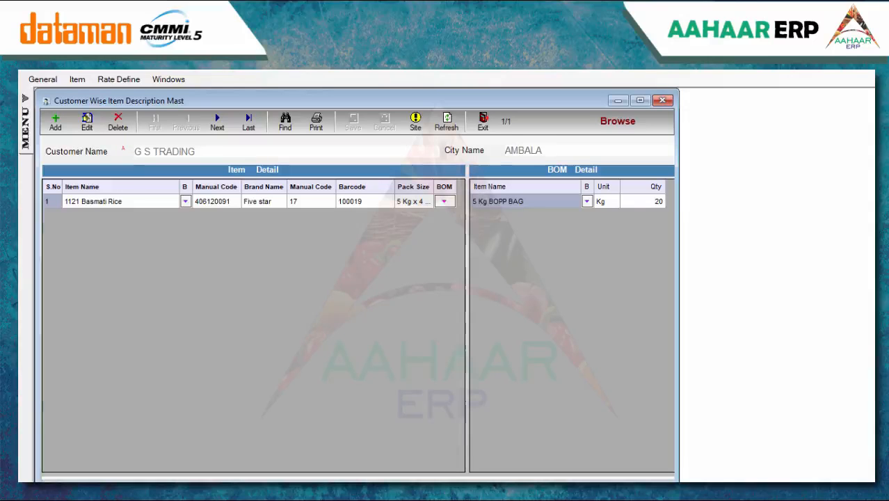
pyautogui.click(55, 122)
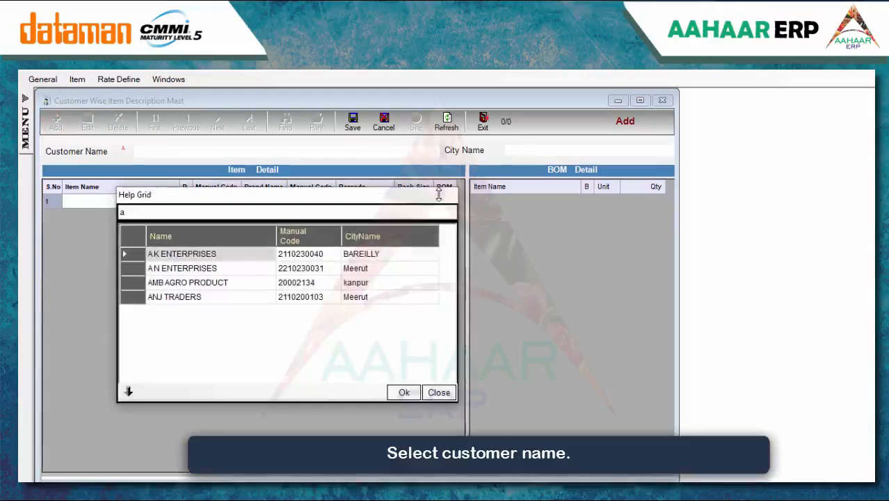
pyautogui.press('BackSpace')
pyautogui.press('Down')
pyautogui.press('Down')
pyautogui.press('Down')
pyautogui.press('Down')
pyautogui.press('Down')
pyautogui.press('Down')
pyautogui.press('Down')
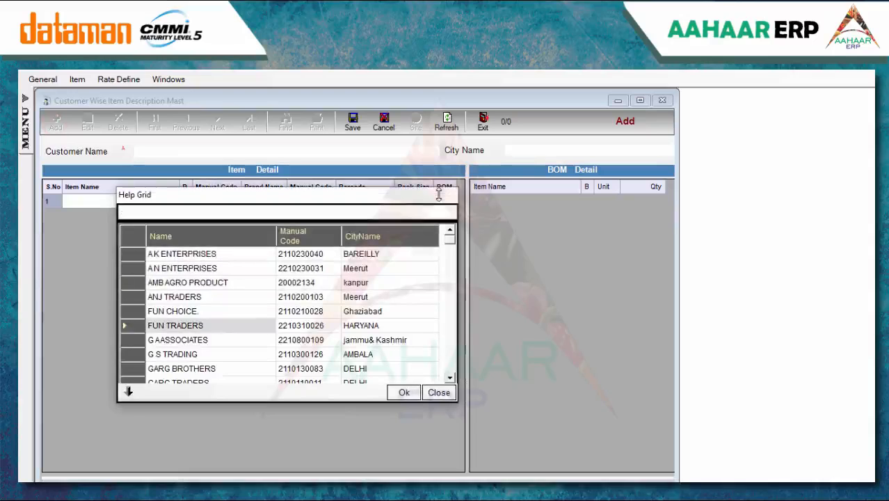
pyautogui.press('Return')
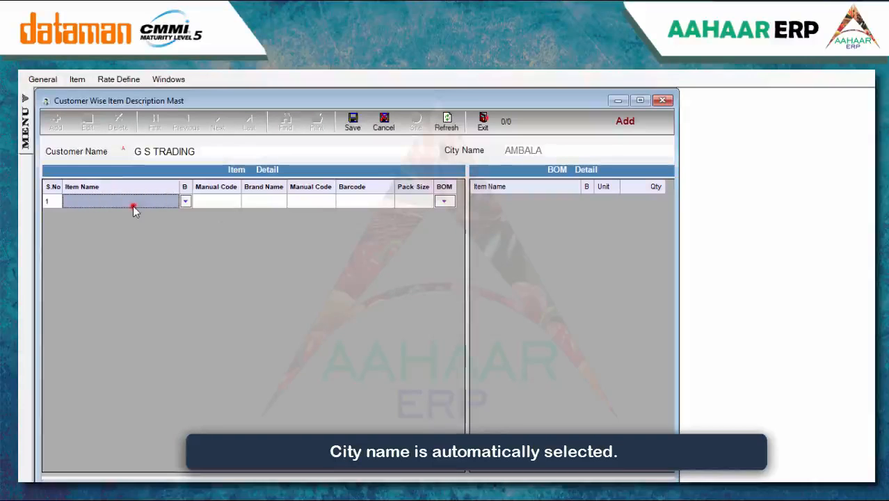
# Choose 1121 Basmati Rice as the item in row 1
pyautogui.click(133, 206)
pyautogui.write('11')
pyautogui.press('Down')
pyautogui.press('Down')
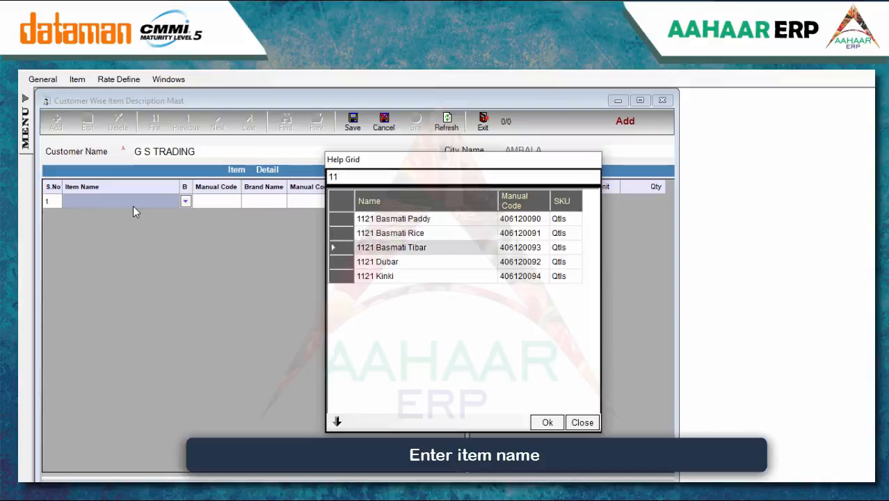
pyautogui.press('Up')
pyautogui.press('Return')
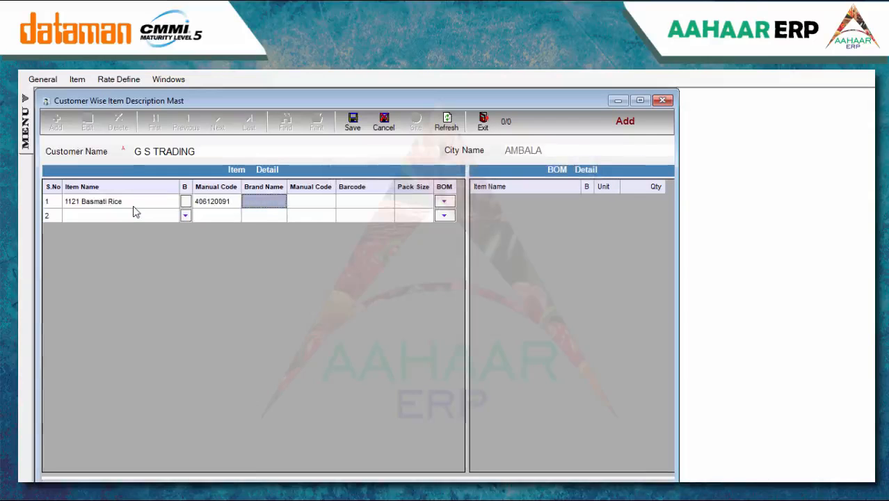
# Set brand Five star, barcode 100019 and pack size 50 KG for the row
pyautogui.write('Five')
pyautogui.press('Return')
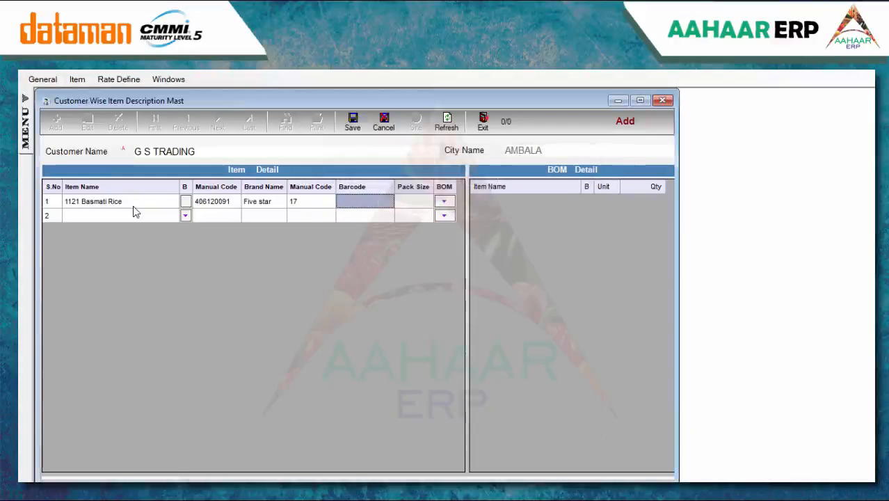
pyautogui.write('100019')
pyautogui.press('Return')
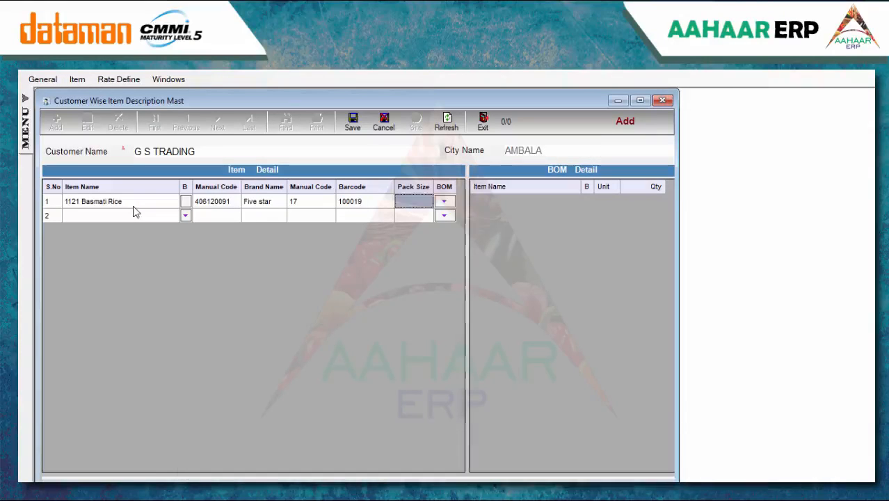
pyautogui.write('50')
pyautogui.press('Return')
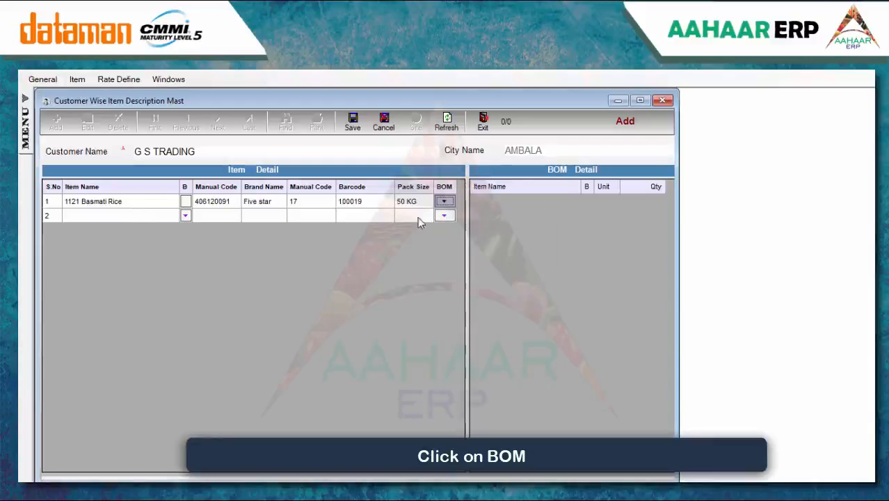
# Add 5 Kg BOPP BAG with quantity 1 as the row's BOM detail
pyautogui.click(444, 201)
pyautogui.click(413, 254)
pyautogui.click(413, 252)
pyautogui.press('Return')
pyautogui.write('1')
pyautogui.press('Return')
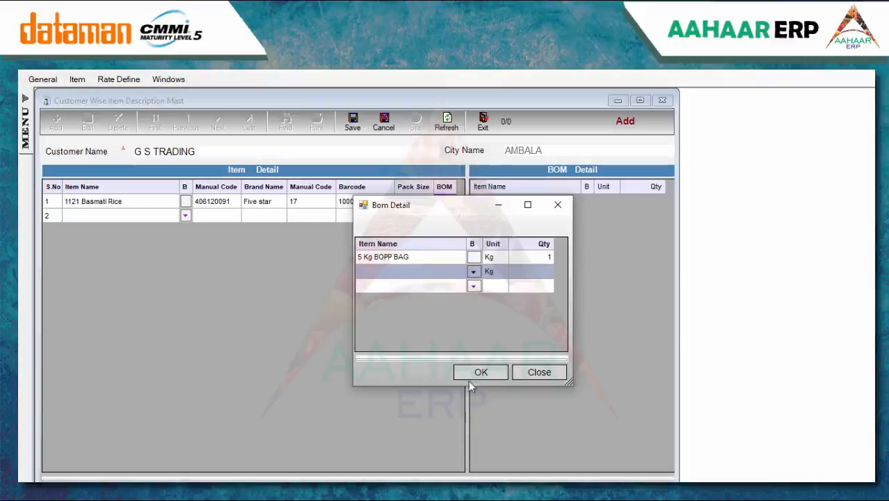
pyautogui.click(480, 372)
# Change the pack size to 5 Kg x 4 Packs and save the record
pyautogui.click(413, 201)
pyautogui.write('50 K')
pyautogui.press('BackSpace')
pyautogui.press('BackSpace')
pyautogui.press('BackSpace')
pyautogui.press('BackSpace')
pyautogui.press('Down')
pyautogui.press('Down')
pyautogui.press('Down')
pyautogui.press('Down')
pyautogui.press('Return')
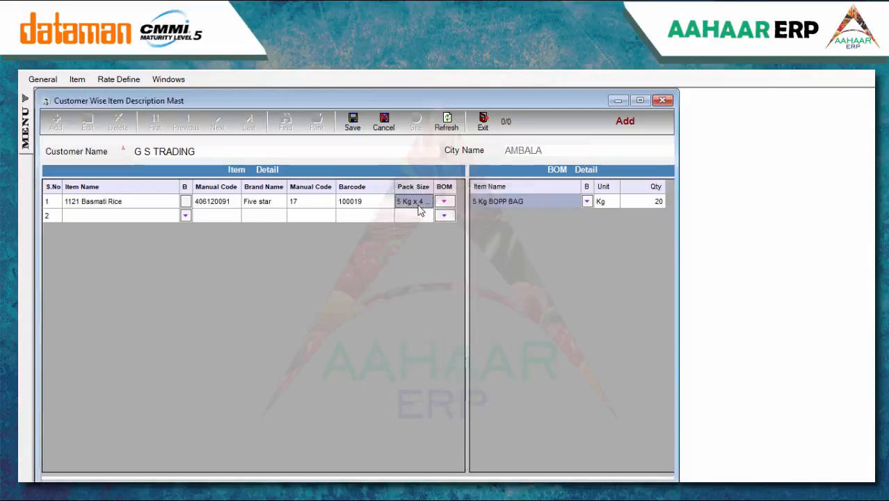
pyautogui.click(352, 121)
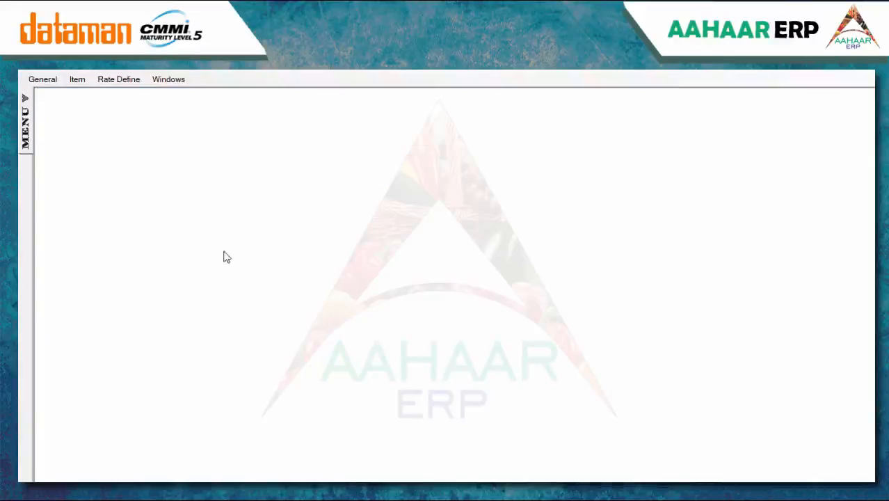
# Start a new HSN Master record with code 1008 as a Goods type
pyautogui.click(77, 80)
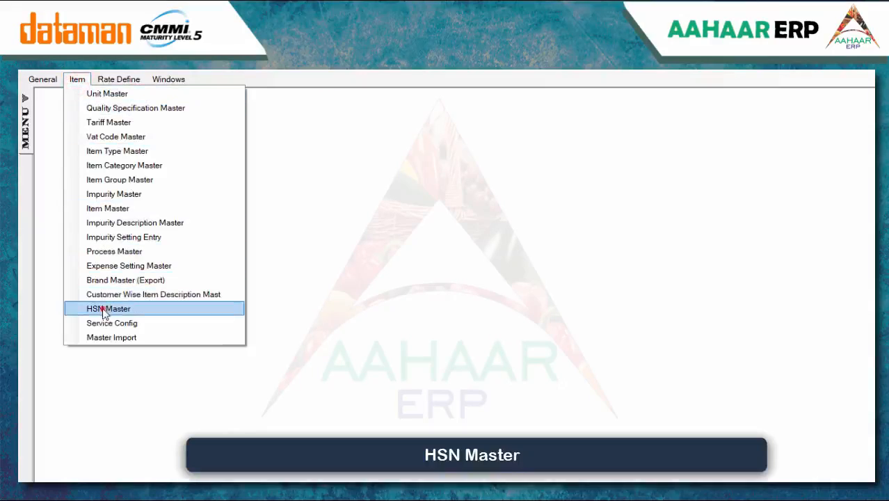
pyautogui.click(101, 308)
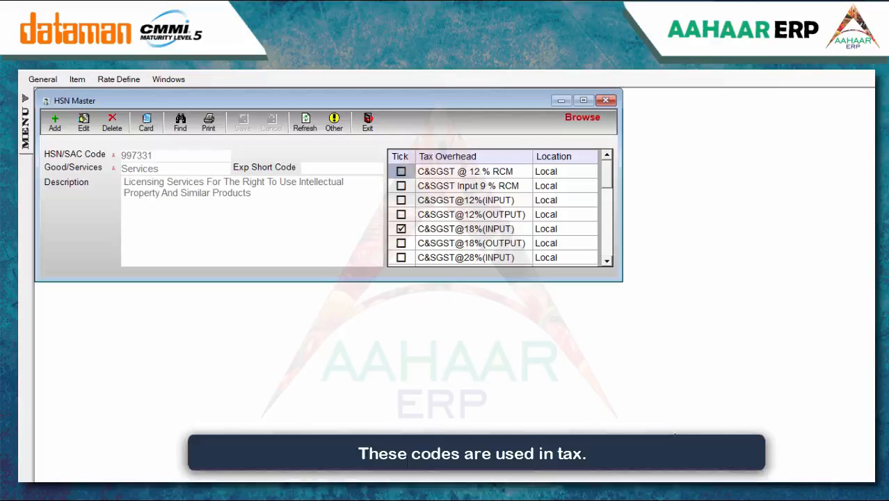
pyautogui.click(56, 123)
pyautogui.write('100')
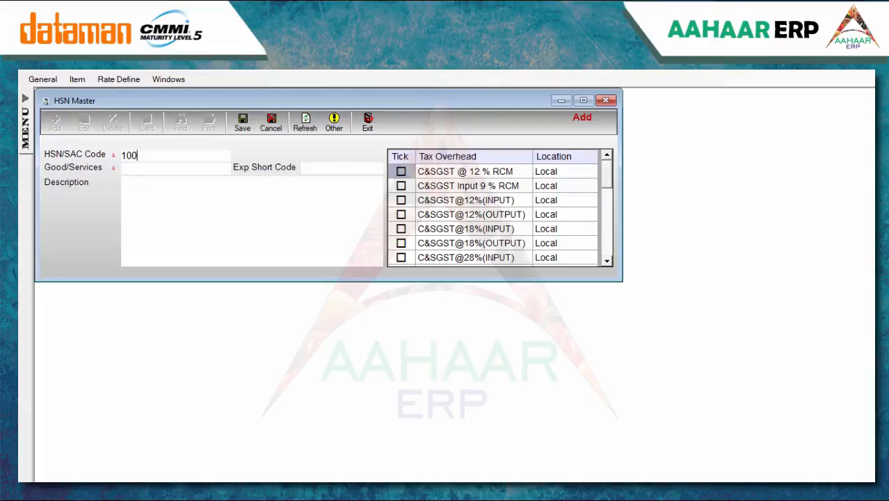
pyautogui.write('G')
pyautogui.press('Return')
pyautogui.press('Return')
pyautogui.write('G')
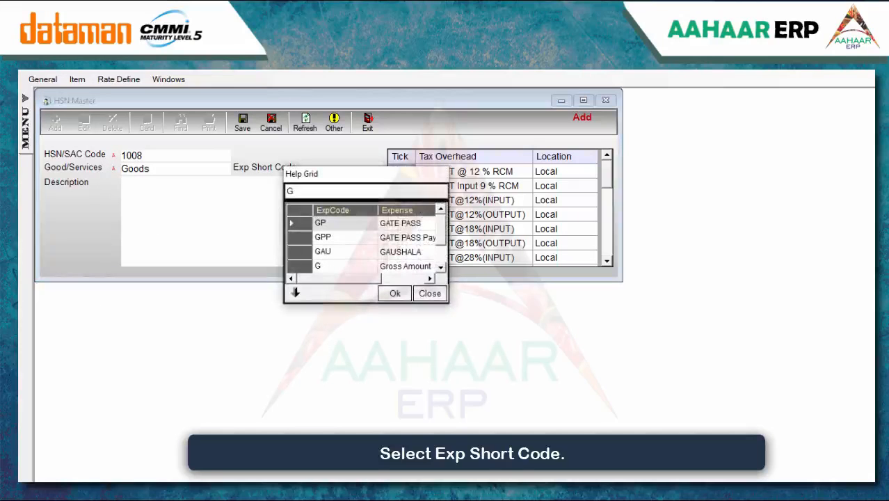
# Set expense short code G and description BASMATI RICE
pyautogui.press('Right')
pyautogui.press('Down')
pyautogui.press('Down')
pyautogui.press('Down')
pyautogui.press('Return')
pyautogui.write('BASMATI R')
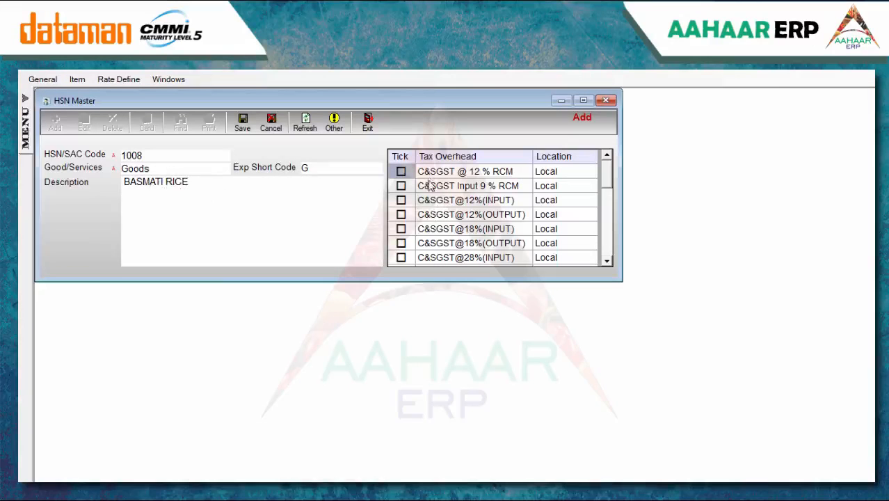
# Tick C&SGST@5%(OUTPUT) and IGST@5%(OUTPUT), save the HSN code, and close HSN Master
pyautogui.click(606, 261)
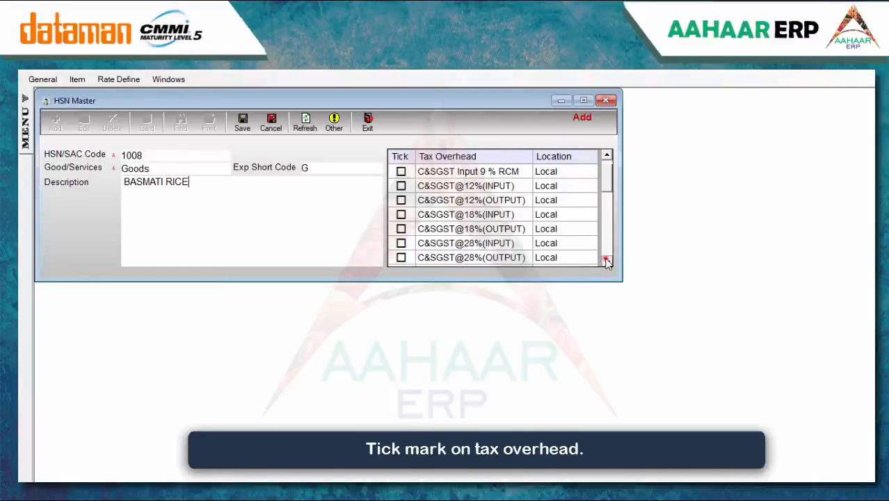
pyautogui.click(607, 260)
pyautogui.click(607, 261)
pyautogui.click(607, 261)
pyautogui.click(401, 243)
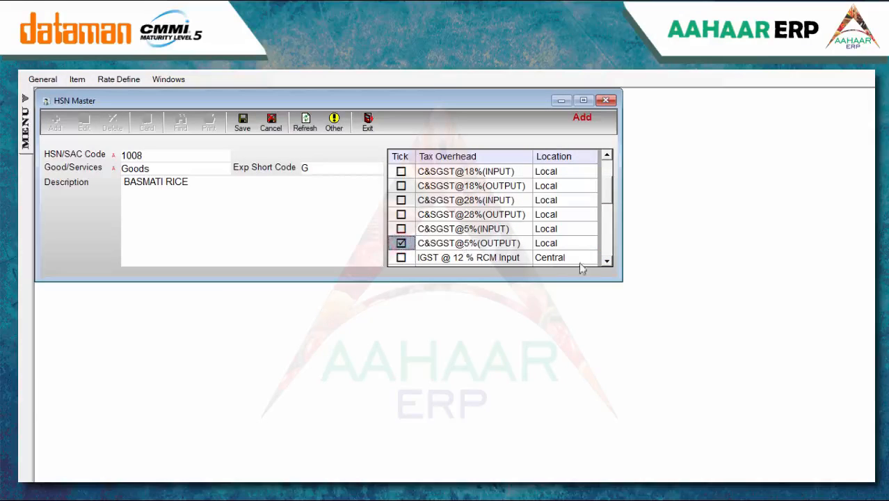
pyautogui.click(606, 261)
pyautogui.click(607, 261)
pyautogui.click(606, 261)
pyautogui.click(606, 260)
pyautogui.click(607, 261)
pyautogui.click(606, 261)
pyautogui.click(606, 261)
pyautogui.click(607, 261)
pyautogui.click(401, 257)
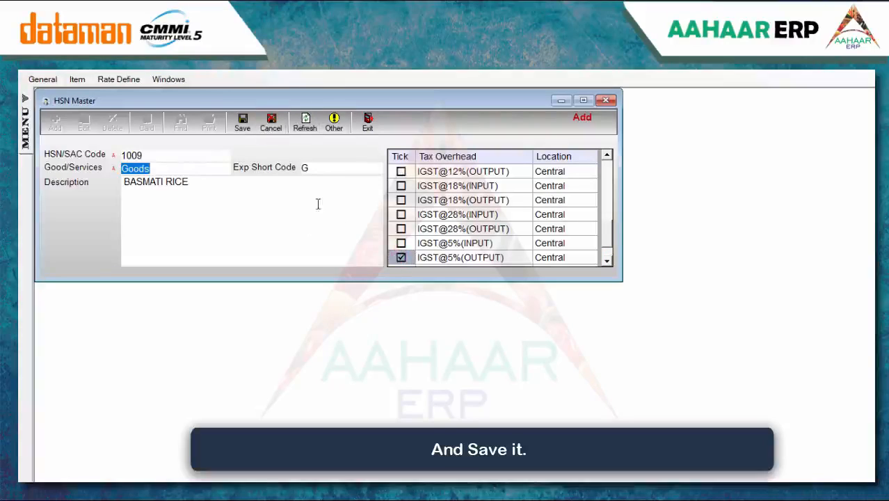
pyautogui.click(242, 123)
pyautogui.click(605, 102)
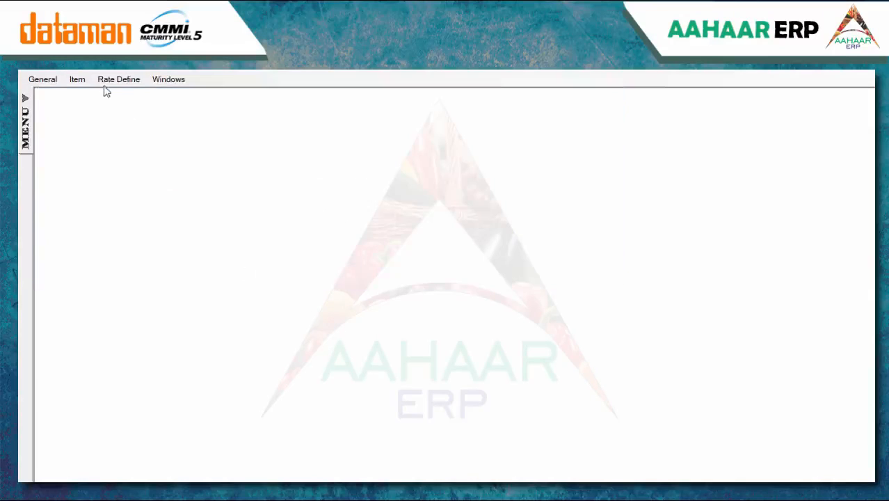
# Start a new Service Config with voucher type Tax Invoice Against GST
pyautogui.click(78, 79)
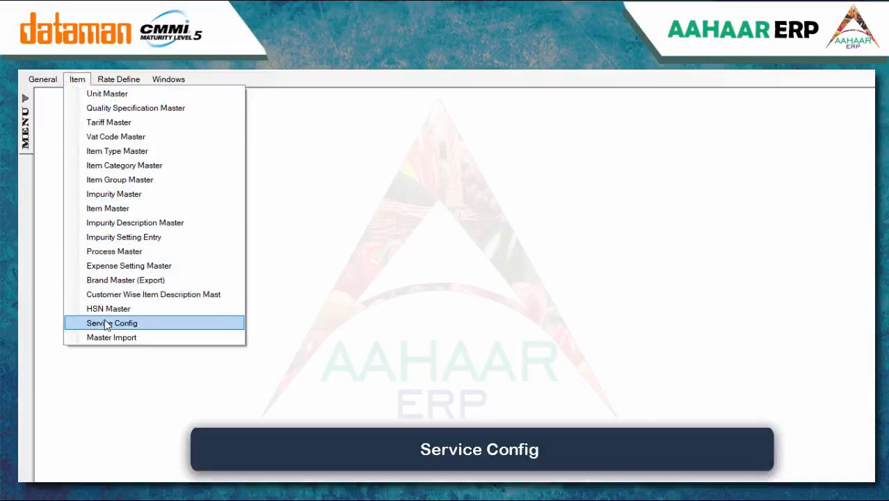
pyautogui.click(105, 323)
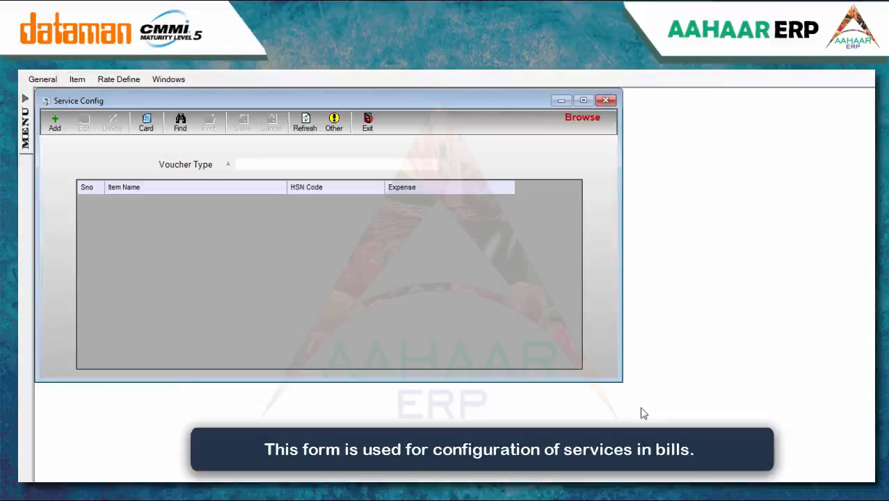
pyautogui.click(56, 123)
pyautogui.write('TAX')
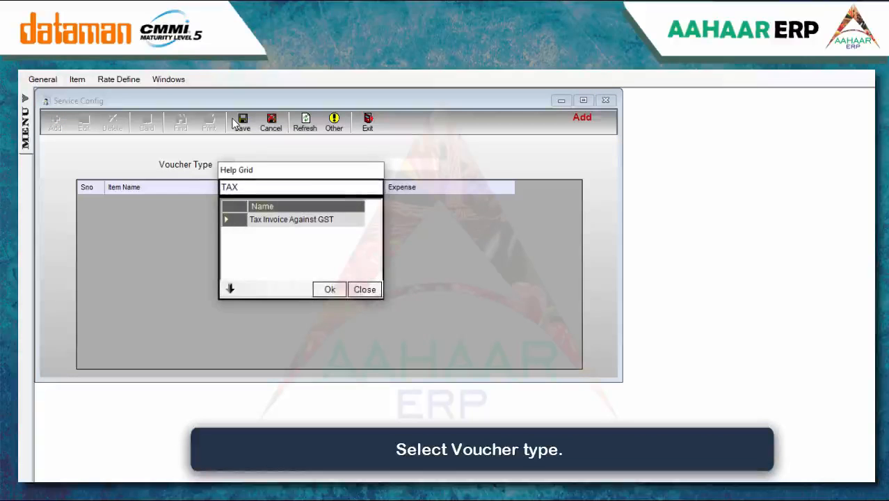
pyautogui.press('Return')
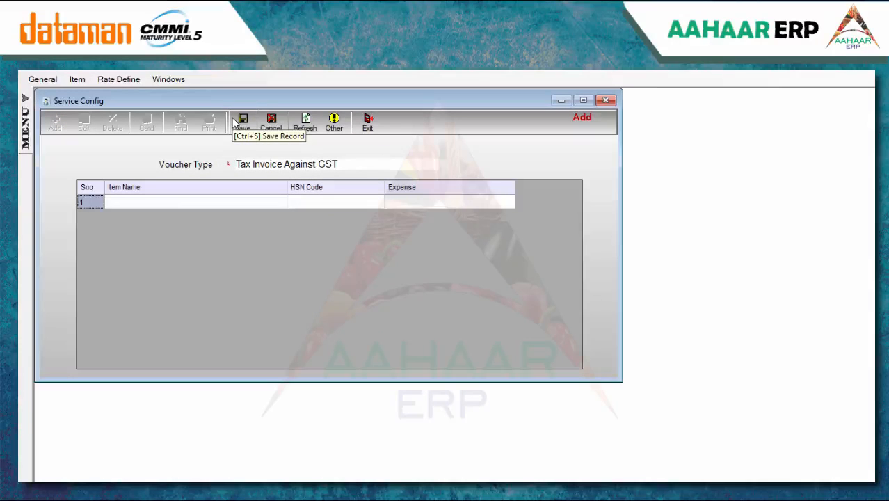
# Add FREIGHT as the first service item and save the configuration
pyautogui.click(172, 204)
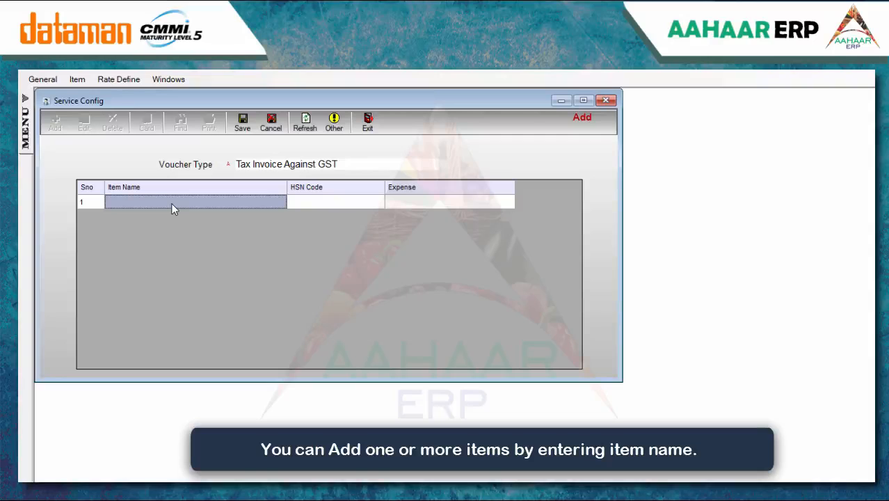
pyautogui.write('FRE')
pyautogui.press('Return')
pyautogui.press('Return')
pyautogui.click(242, 123)
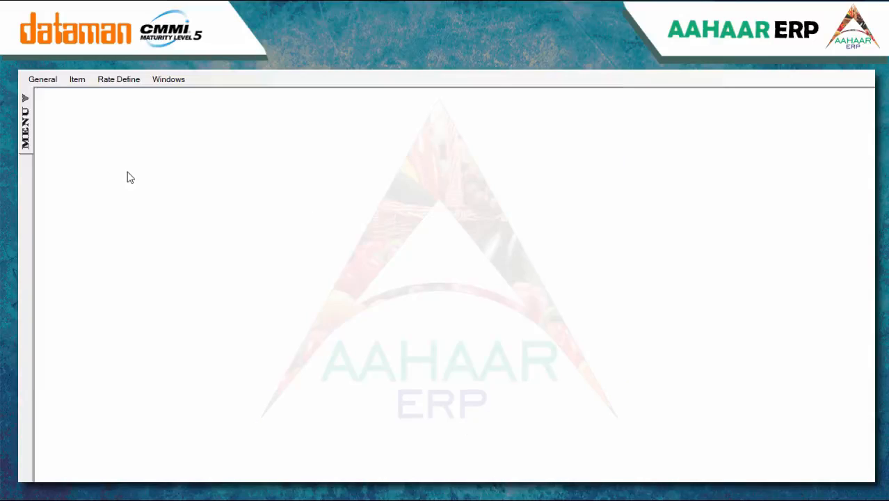
# Open Master Import and choose City Master as the master type
pyautogui.click(77, 81)
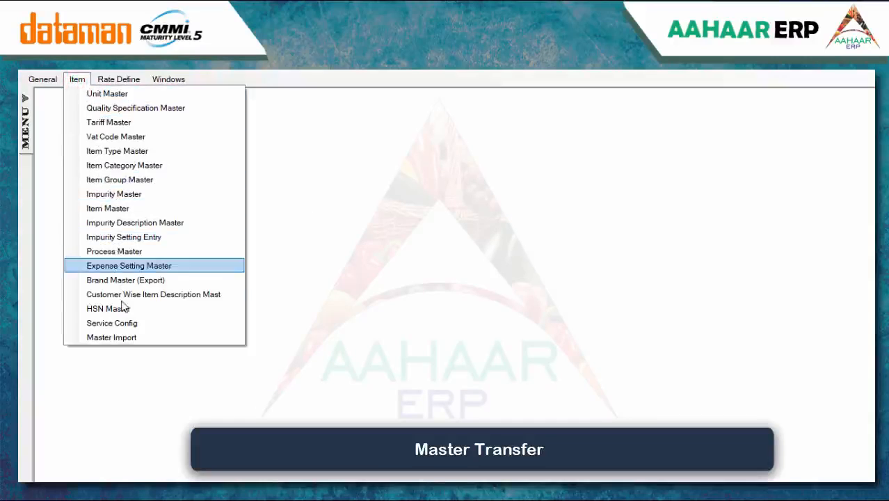
pyautogui.click(123, 345)
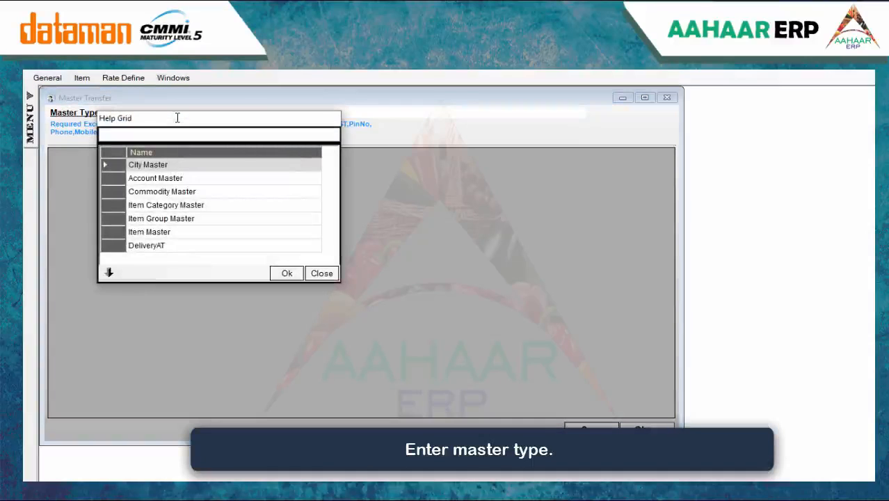
pyautogui.press('Return')
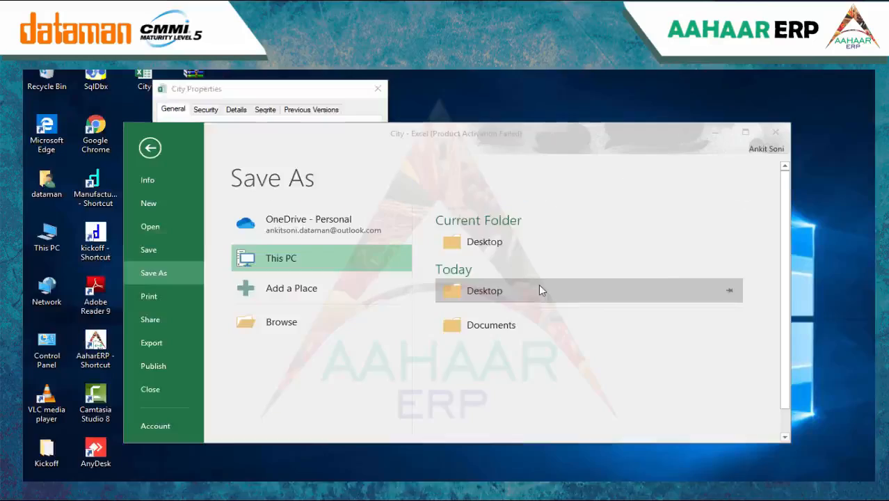
# Save the City workbook to the Desktop as an Excel 97-2003 Workbook
pyautogui.click(539, 285)
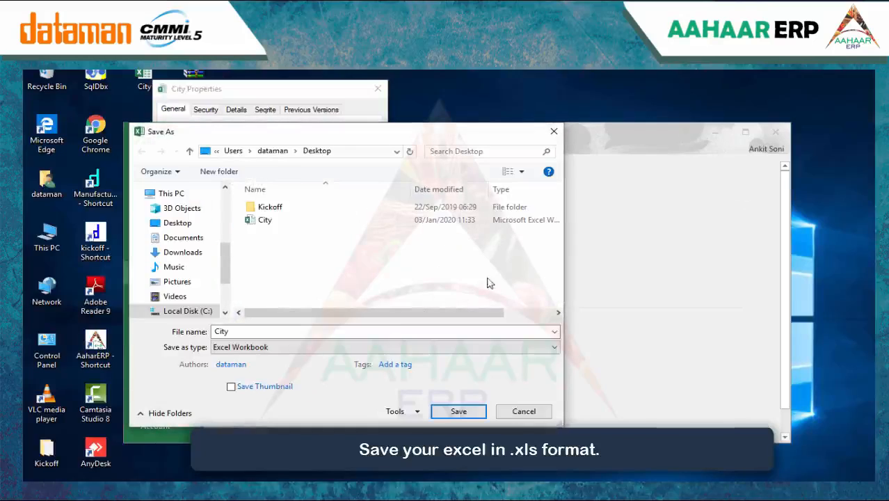
pyautogui.click(310, 348)
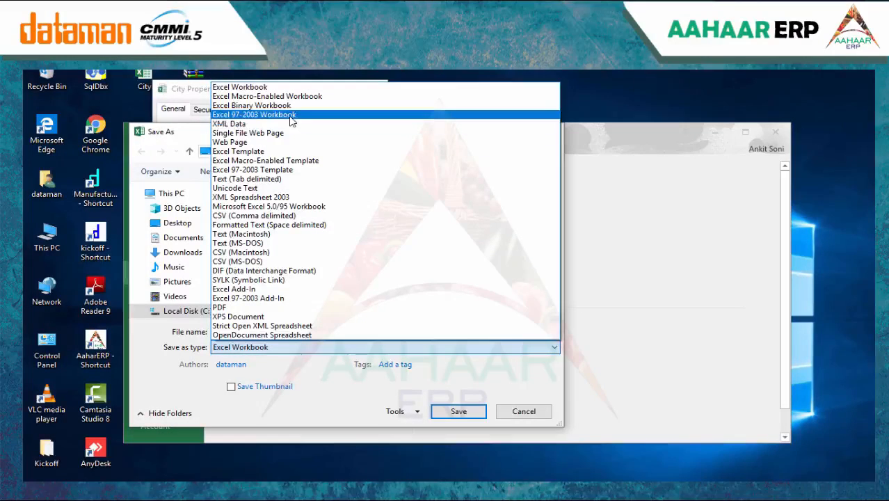
pyautogui.click(326, 114)
pyautogui.click(456, 411)
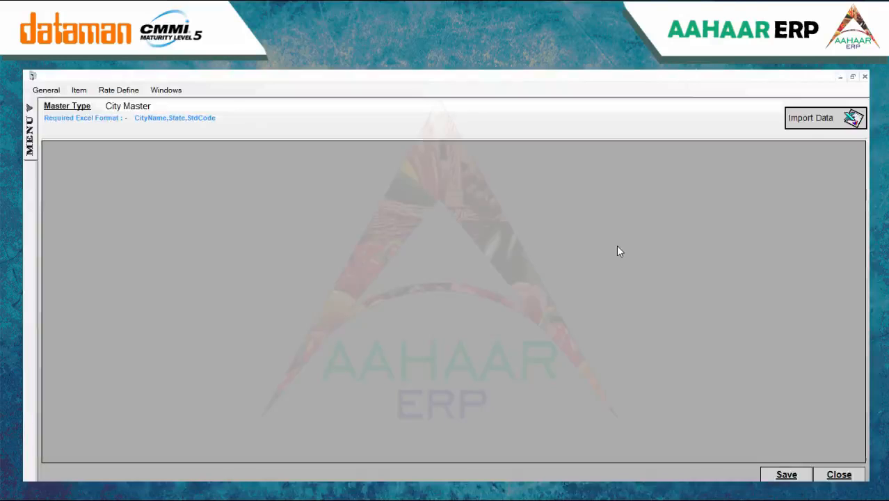
# Load City.xls from the Desktop and confirm importing its Kanpur and Lucknow rows
pyautogui.click(800, 129)
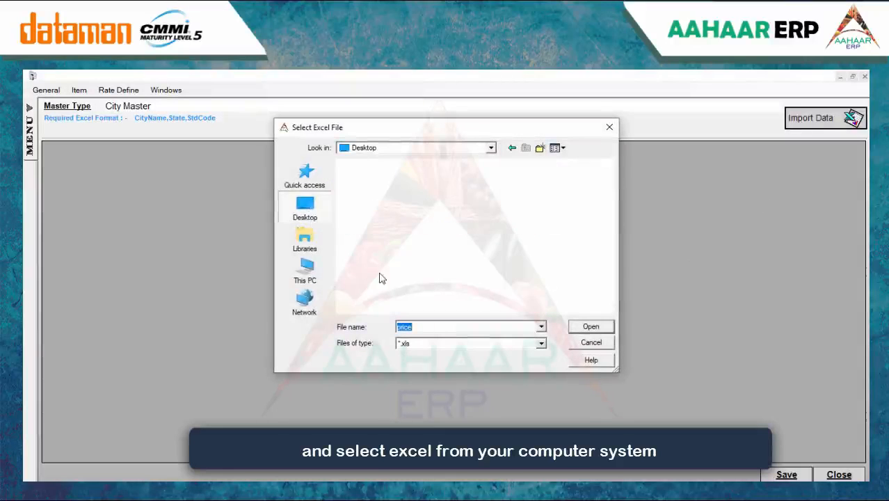
pyautogui.click(505, 237)
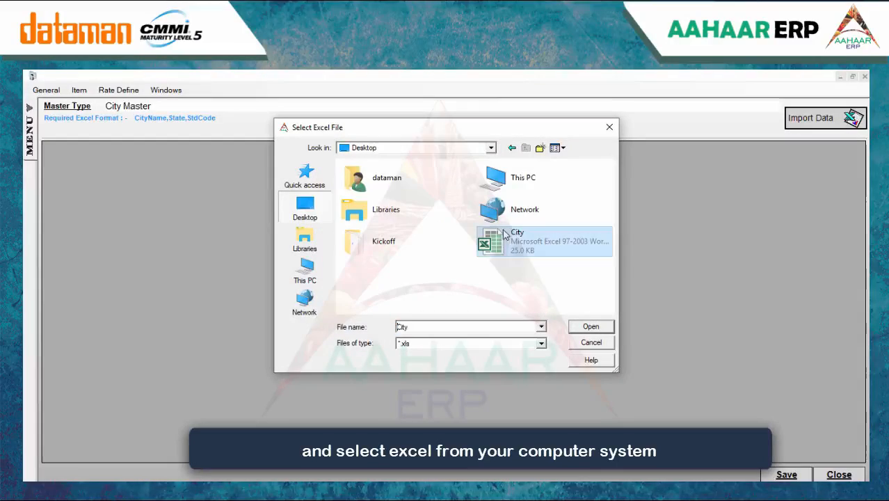
pyautogui.click(587, 326)
pyautogui.click(453, 326)
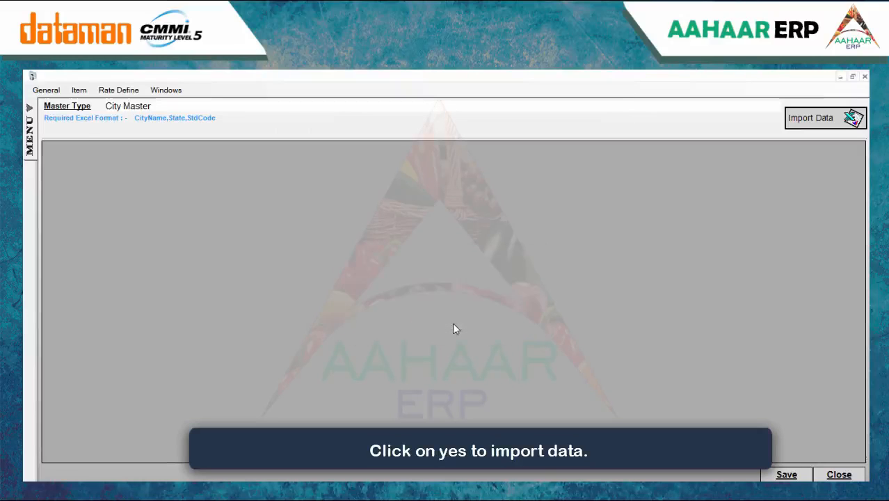
# Save the imported cities, then open Rate Define > Contractor Rate Master
pyautogui.click(805, 473)
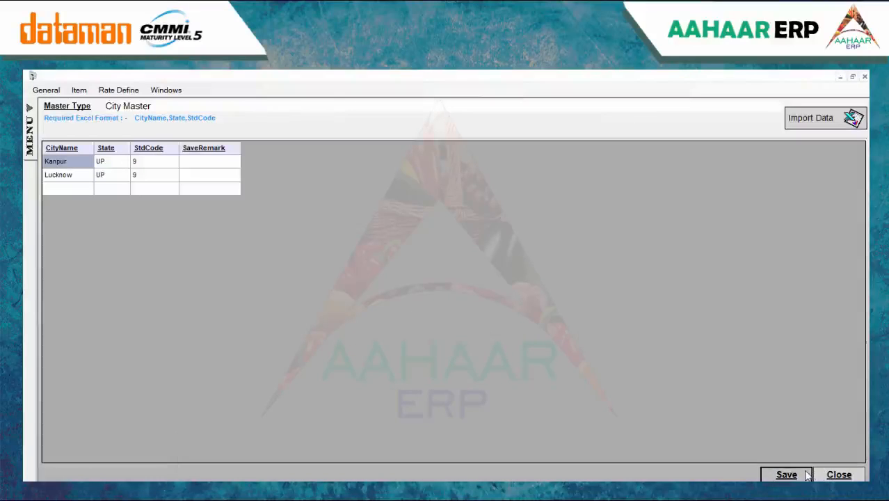
pyautogui.click(487, 326)
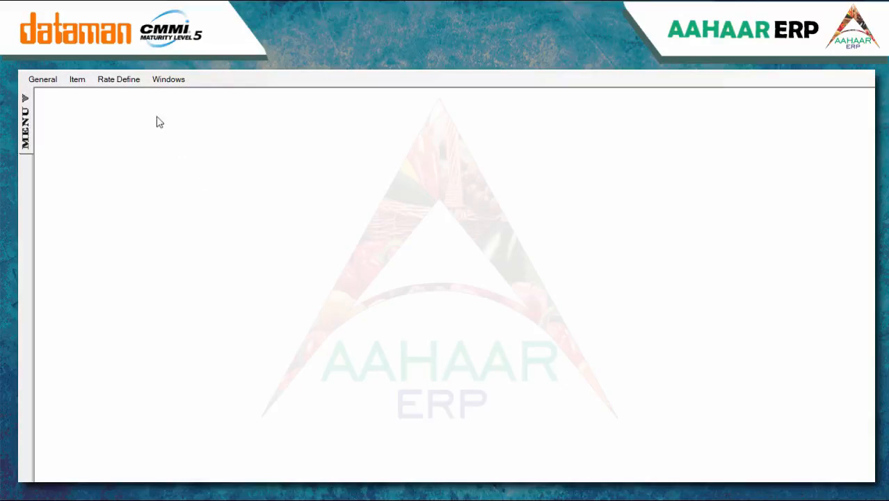
pyautogui.click(130, 80)
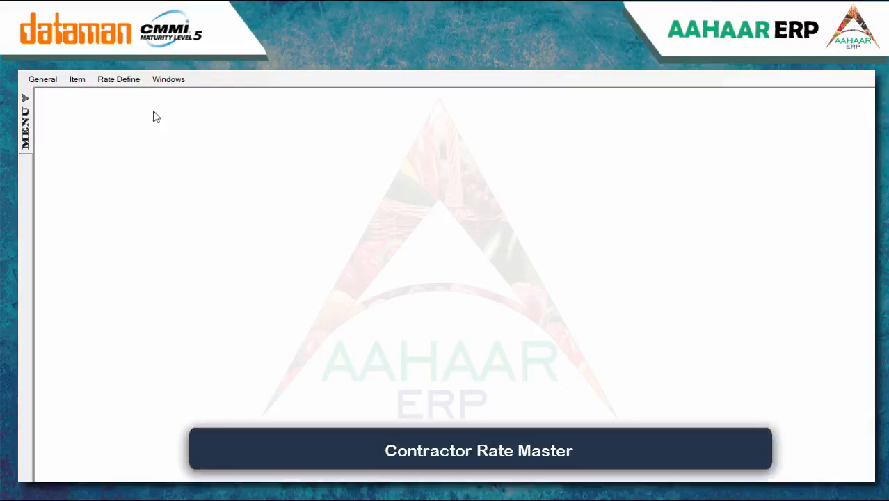
pyautogui.click(133, 93)
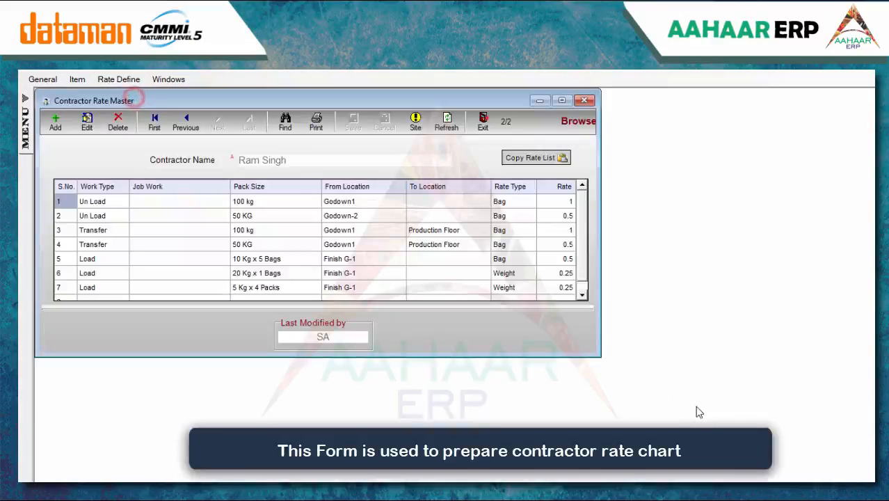
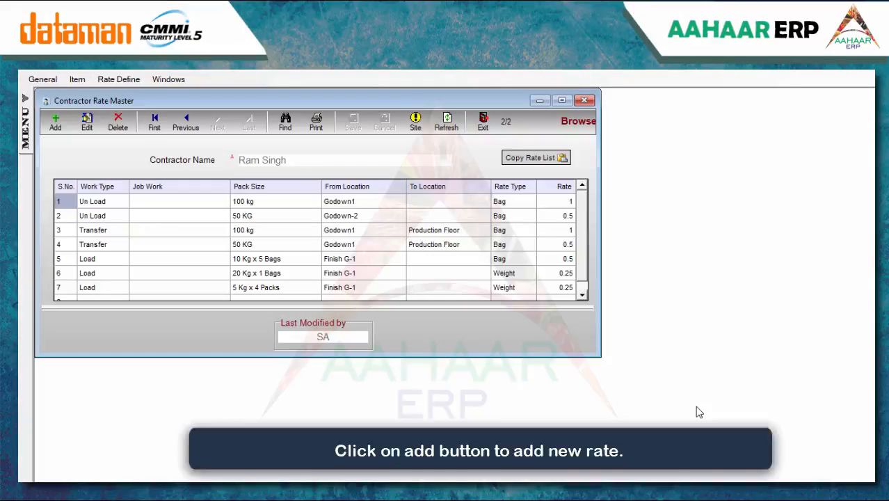
# Start a contractor rate list with an Un Load row: 50 KG from Finish G-1, 1 per Bag
pyautogui.click(55, 123)
pyautogui.write('AN')
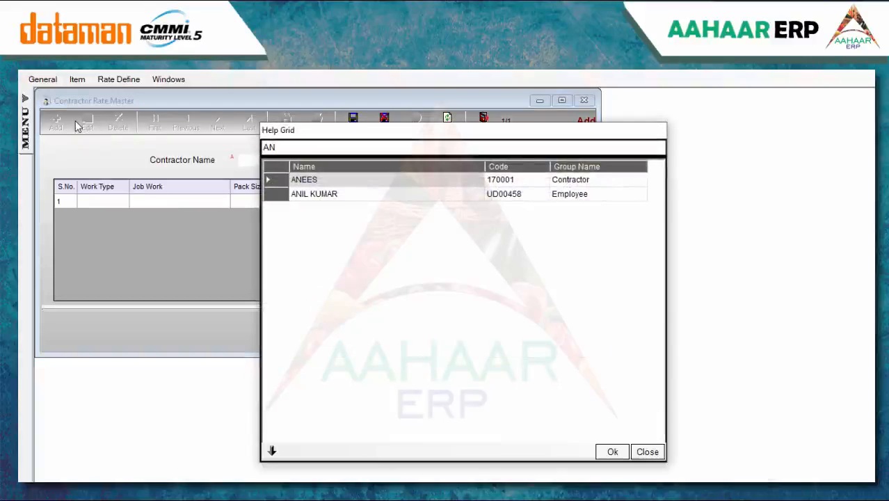
pyautogui.press('Return')
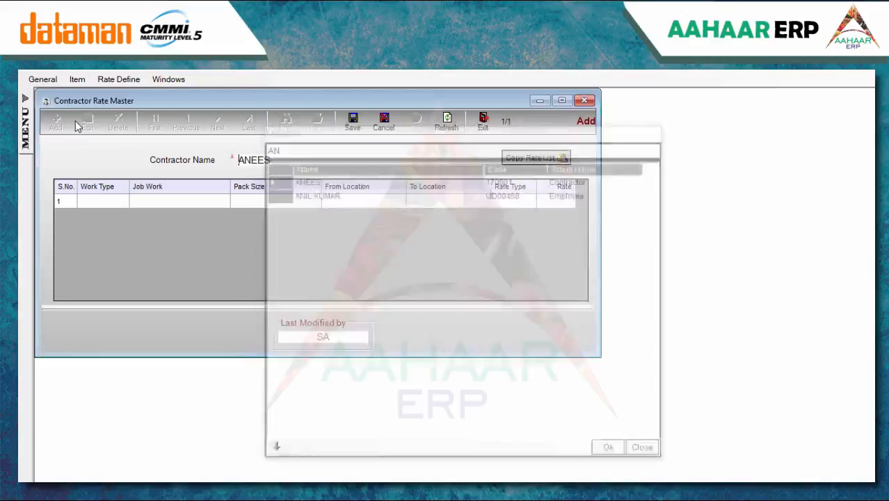
pyautogui.write('UN')
pyautogui.press('Return')
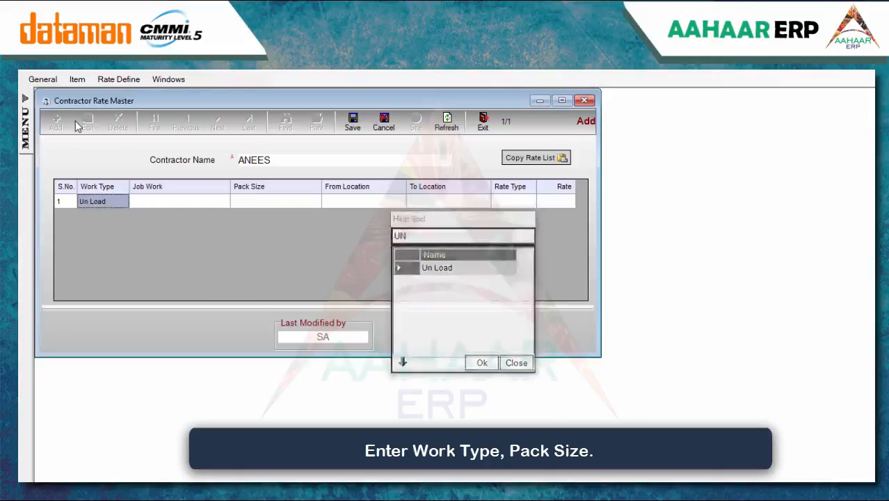
pyautogui.press('Down')
pyautogui.press('Down')
pyautogui.press('Down')
pyautogui.press('Down')
pyautogui.press('Down')
pyautogui.press('Down')
pyautogui.press('Up')
pyautogui.press('Return')
pyautogui.press('Left')
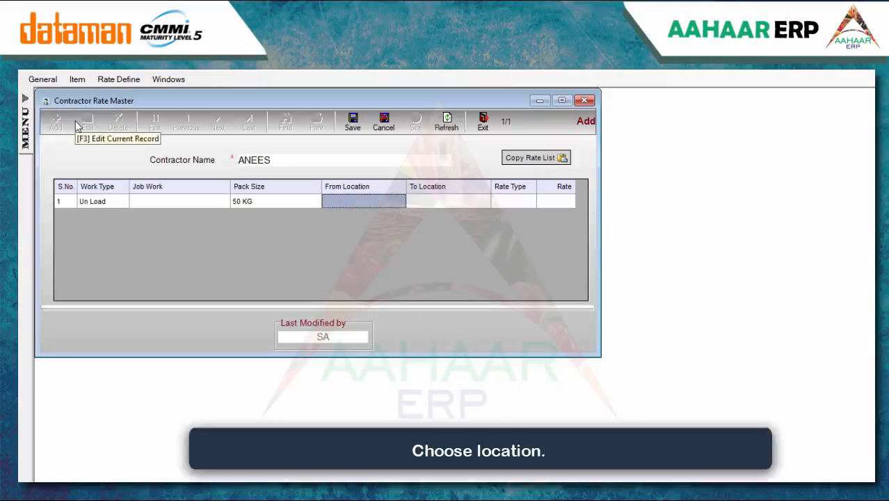
pyautogui.write('F')
pyautogui.press('Return')
pyautogui.press('Return')
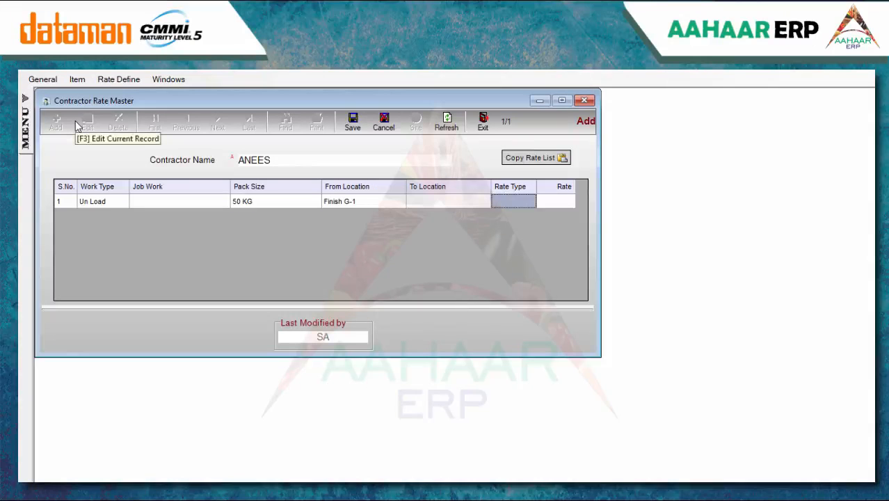
pyautogui.write('B')
pyautogui.press('Return')
pyautogui.write('1')
# Add a Load row for 50 KG from Finish G-1 at 1 per Bag, then save and close
pyautogui.press('Return')
pyautogui.press('Return')
pyautogui.press('Left')
pyautogui.write('LO')
pyautogui.press('Return')
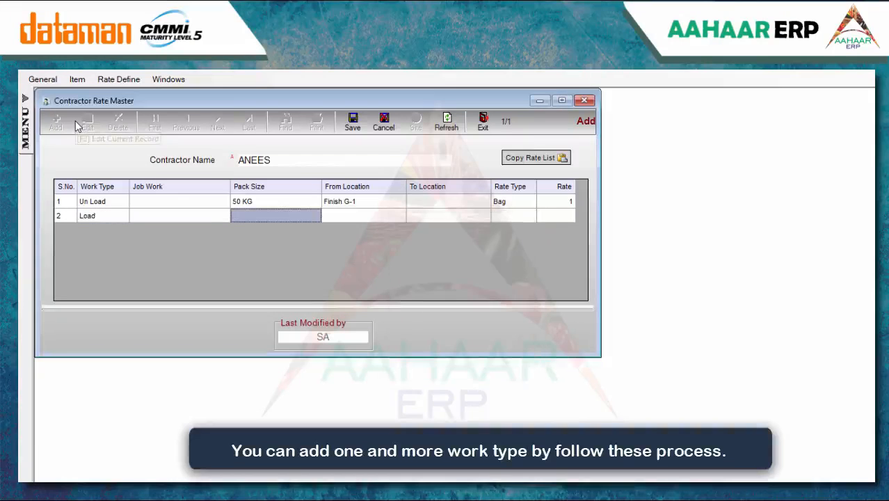
pyautogui.write('50')
pyautogui.press('Return')
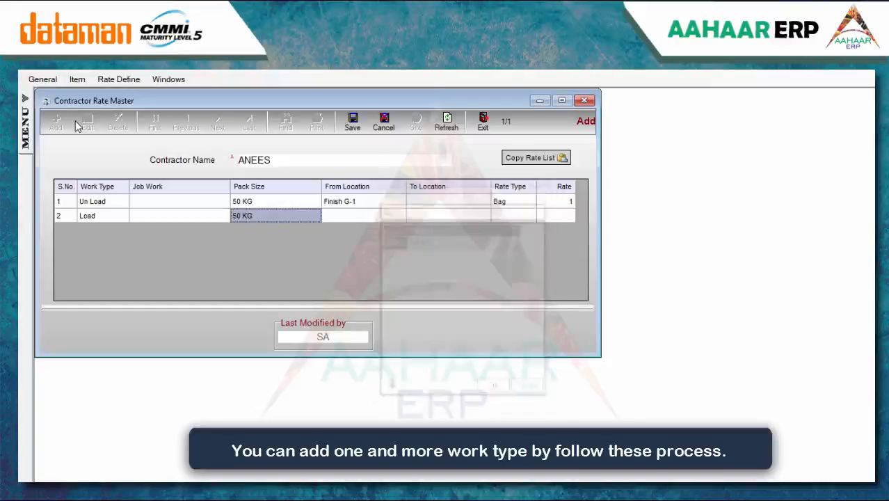
pyautogui.press('space')
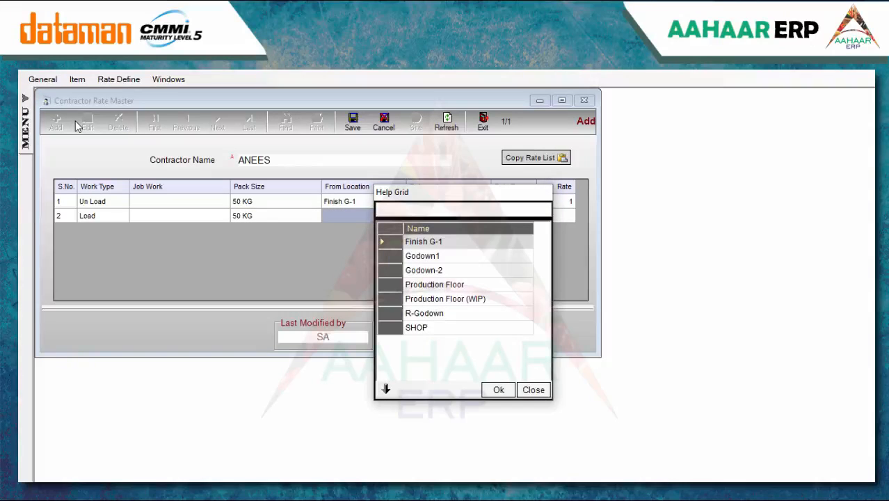
pyautogui.press('Return')
pyautogui.press('Return')
pyautogui.write('b')
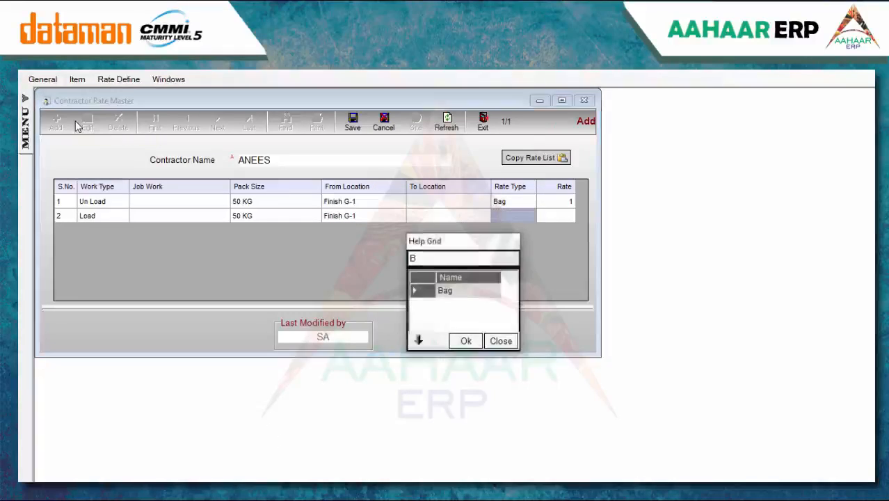
pyautogui.press('Return')
pyautogui.write('1')
pyautogui.press('Return')
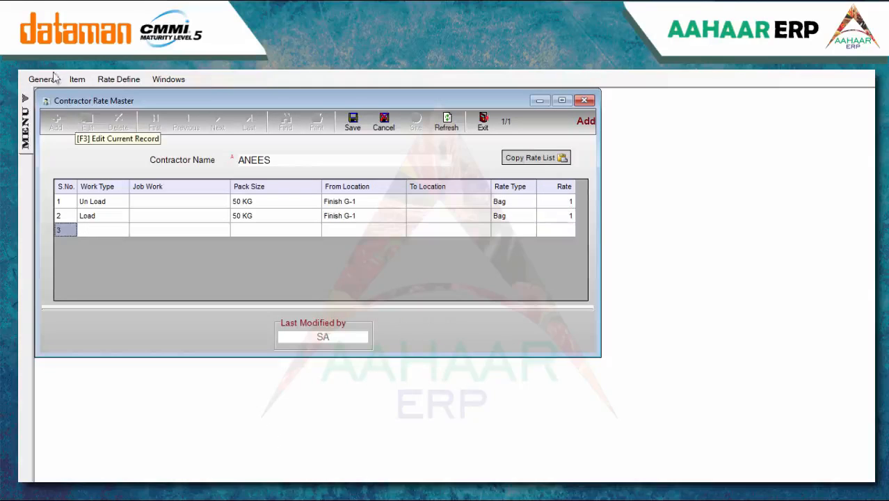
pyautogui.click(354, 123)
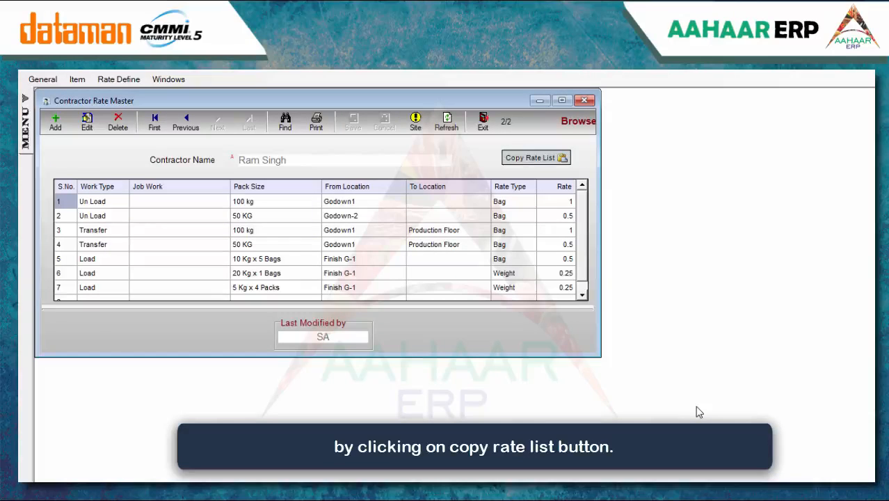
pyautogui.press('Escape')
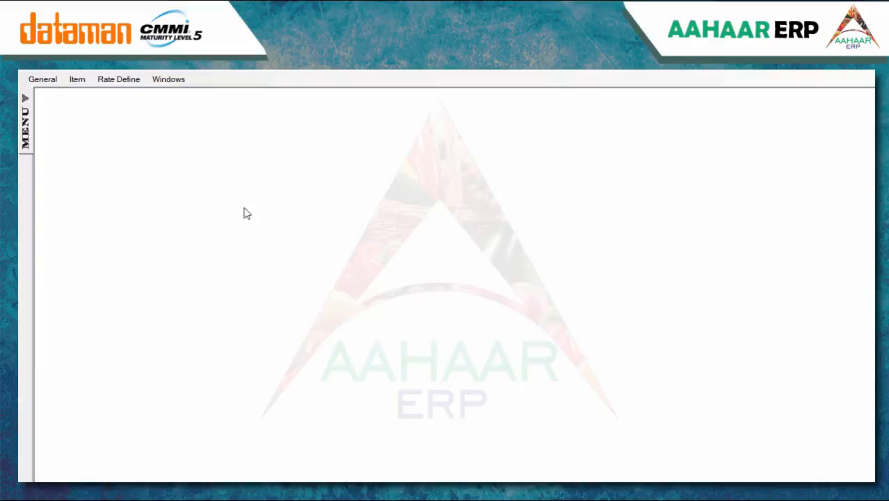
# Start a new Broker Brokage record for Jain Trading effective 01/Apr/2019
pyautogui.click(134, 81)
pyautogui.click(144, 110)
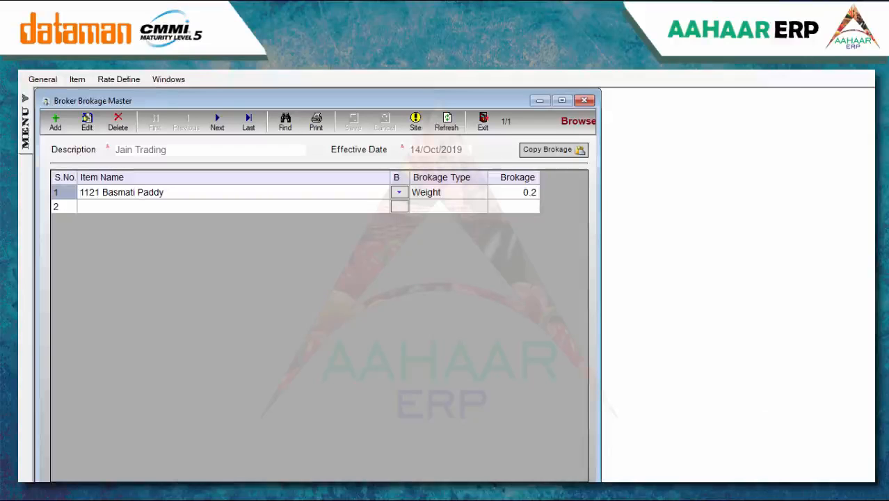
pyautogui.click(57, 123)
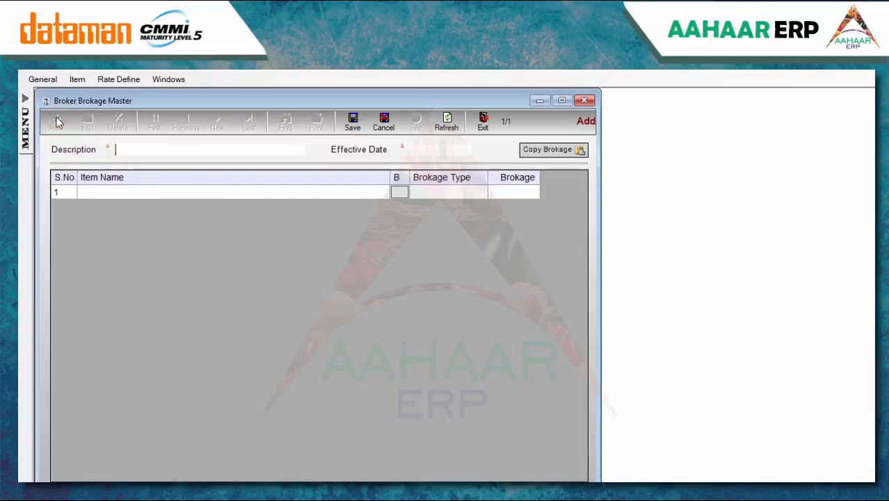
pyautogui.write('J')
pyautogui.press('BackSpace')
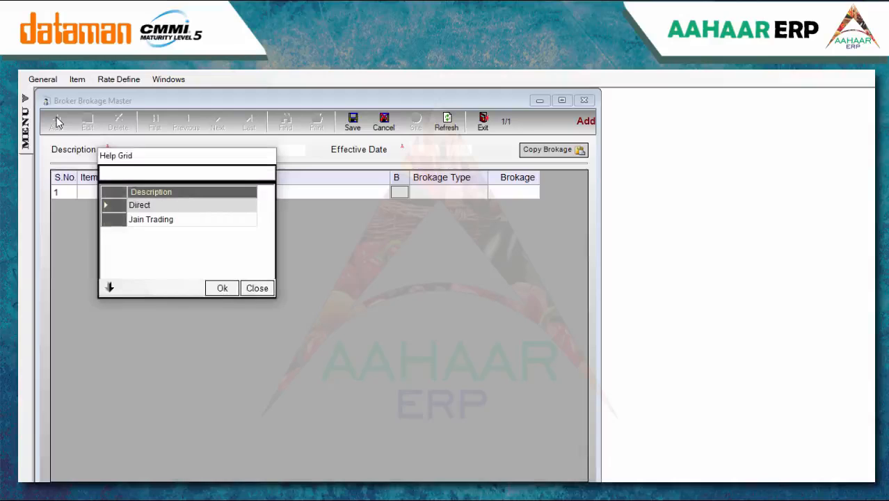
pyautogui.press('Down')
pyautogui.press('Return')
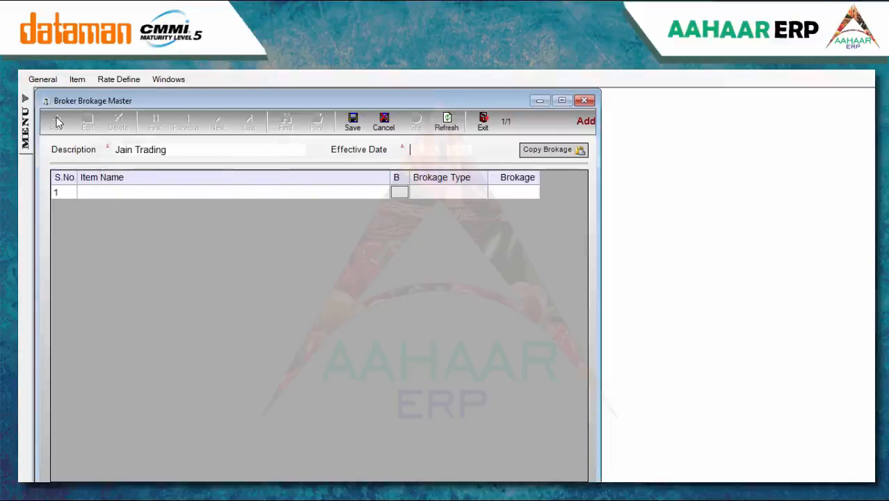
pyautogui.write('1/')
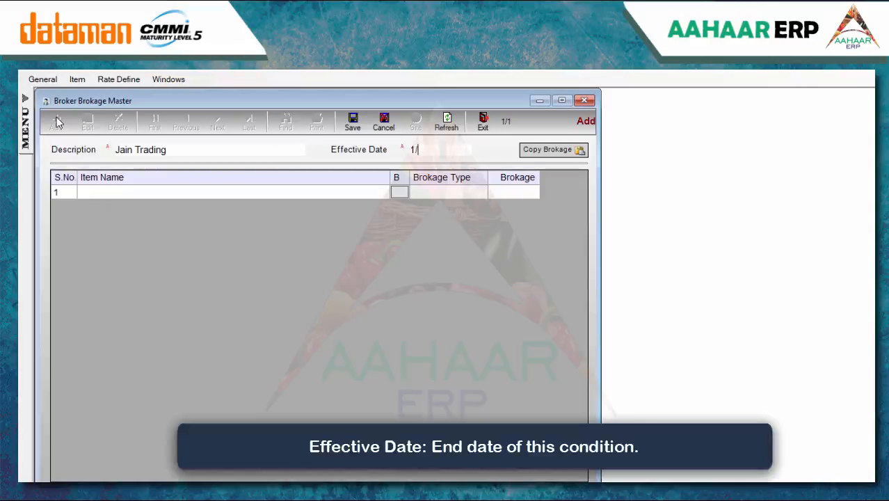
pyautogui.write('4')
pyautogui.press('Return')
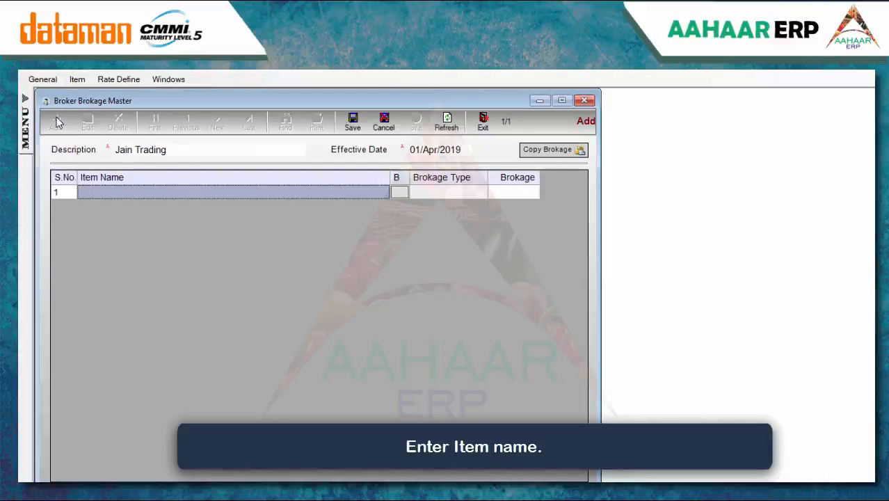
# Add 1121 Basmati Rice with Weight brokage of 1
pyautogui.write('11')
pyautogui.press('Down')
pyautogui.press('Down')
pyautogui.press('Up')
pyautogui.press('Return')
pyautogui.press('Down')
pyautogui.press('Up')
pyautogui.press('Return')
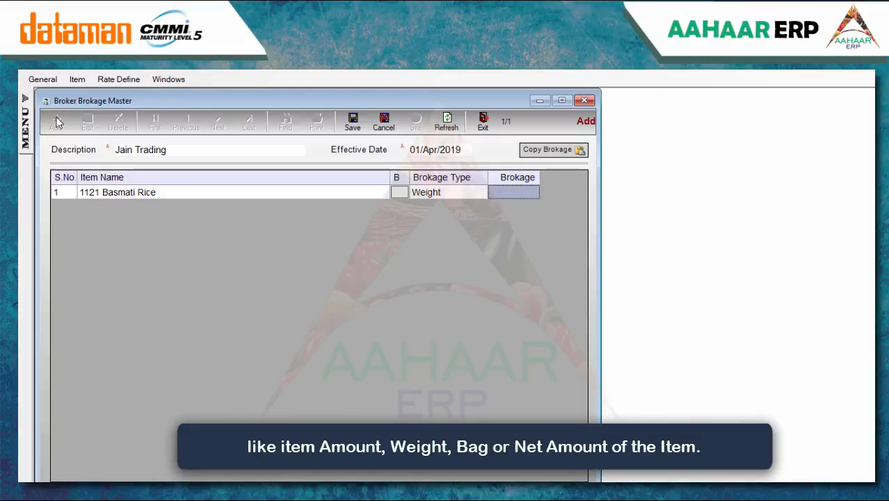
pyautogui.write('1')
pyautogui.press('Return')
# Add 1121 Basmati Tibar with brokage 0.5 and save the brokage record
pyautogui.write('11')
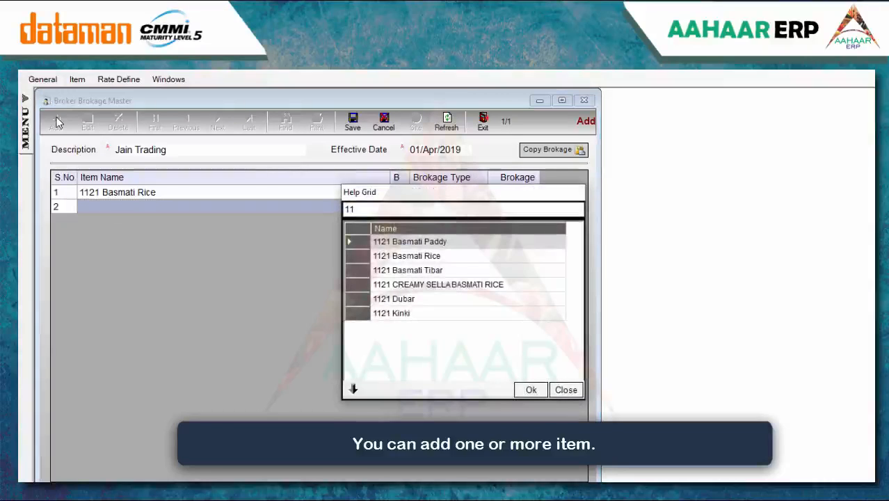
pyautogui.press('Down')
pyautogui.press('Down')
pyautogui.press('Return')
pyautogui.press('Return')
pyautogui.press('Return')
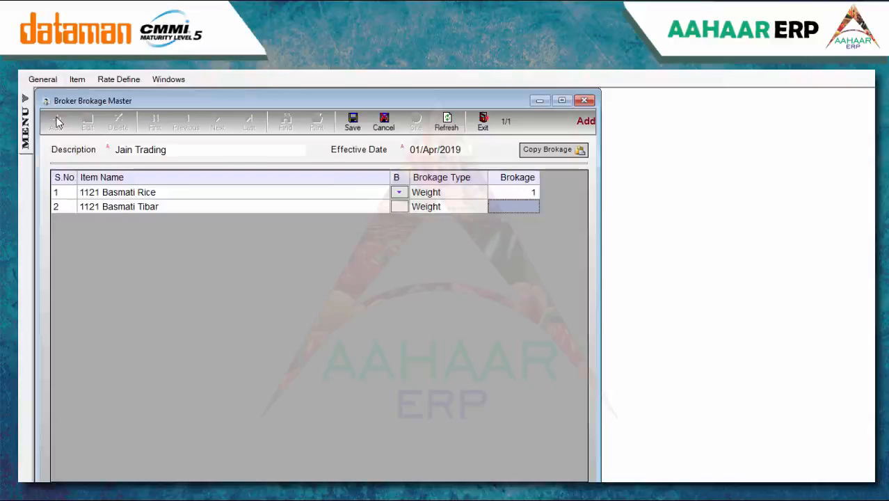
pyautogui.press('Return')
pyautogui.write('0.5')
pyautogui.press('Return')
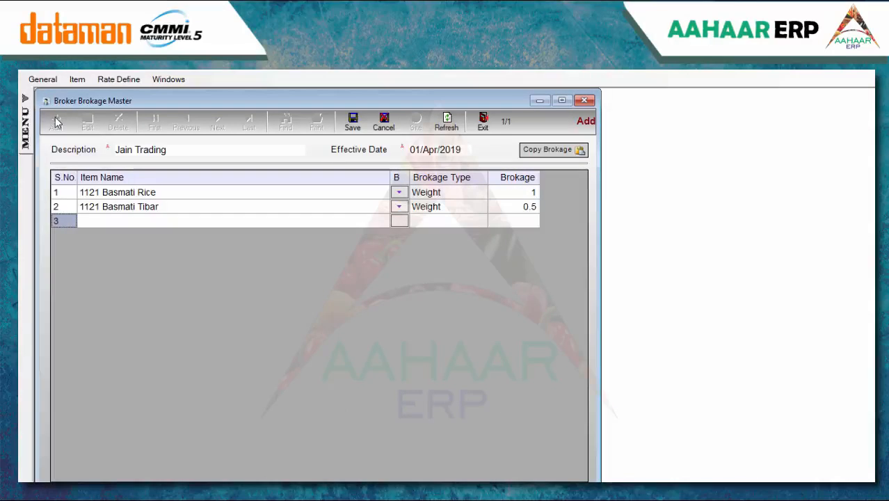
pyautogui.click(353, 123)
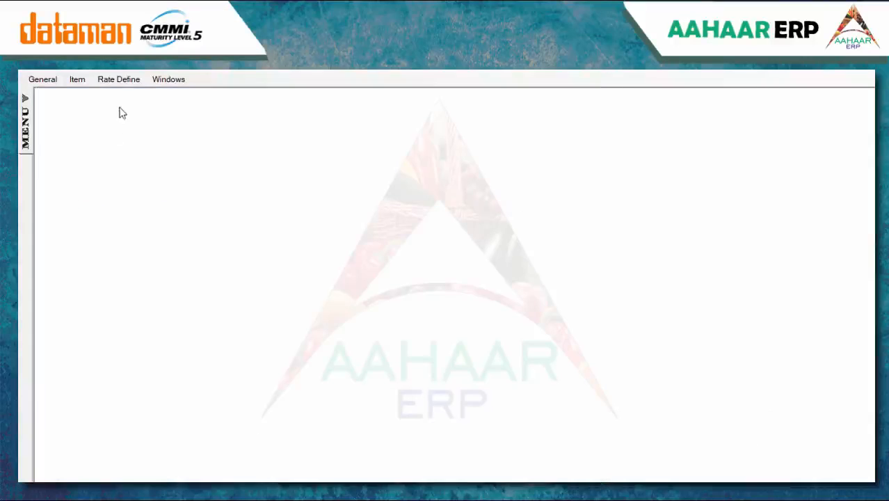
# Start a new Mandi payment term from 01/Apr/2019 to 31/Dec/2019 and pick the mandi name
pyautogui.click(126, 82)
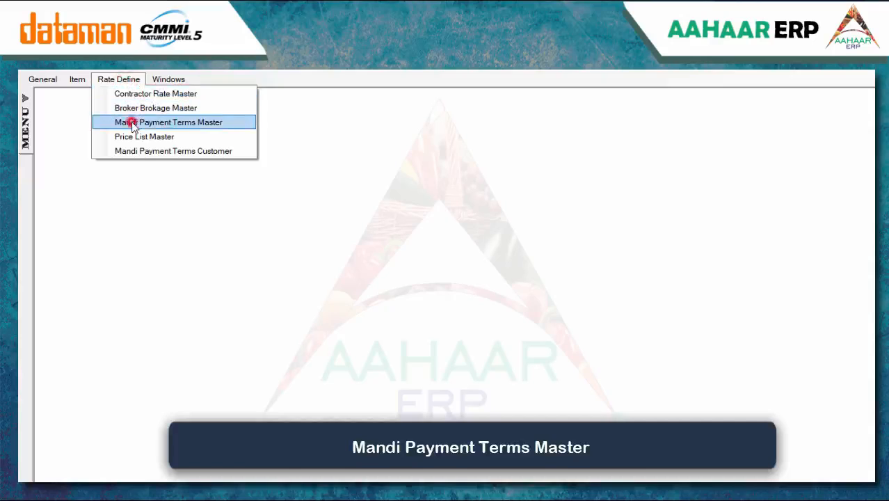
pyautogui.click(132, 123)
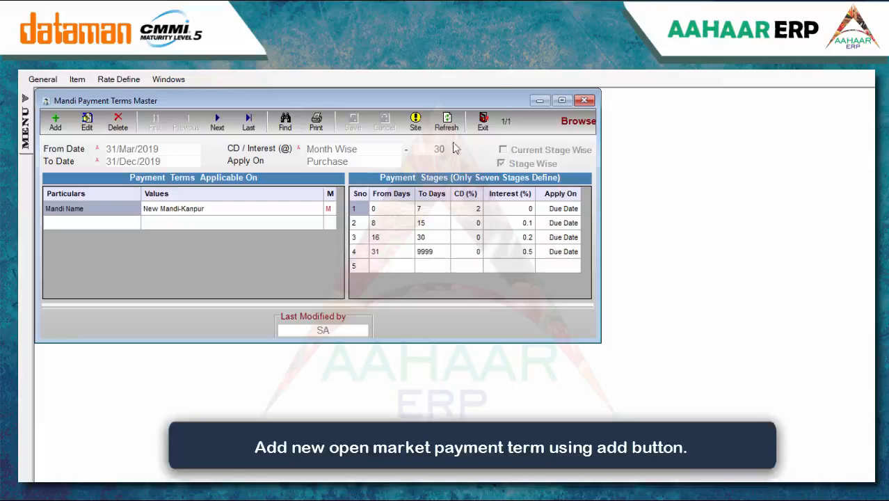
pyautogui.click(55, 122)
pyautogui.write('1/4')
pyautogui.press('Tab')
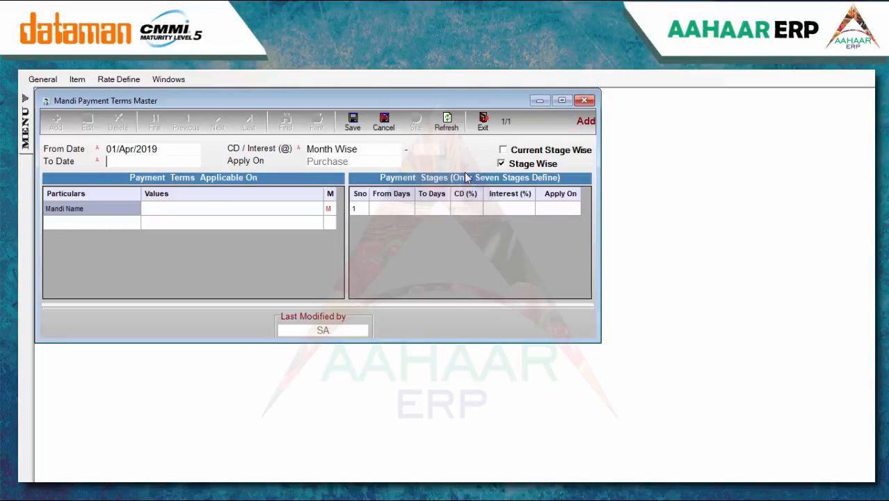
pyautogui.write('31/12')
pyautogui.press('Tab')
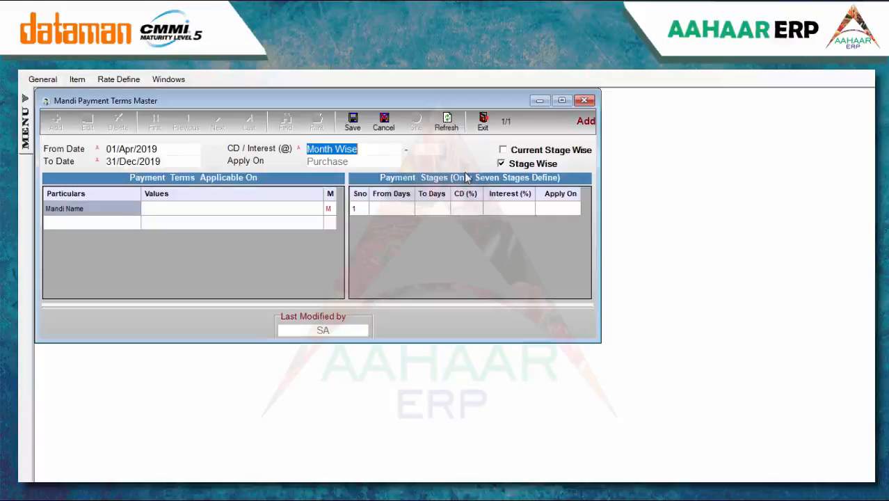
pyautogui.press('Tab')
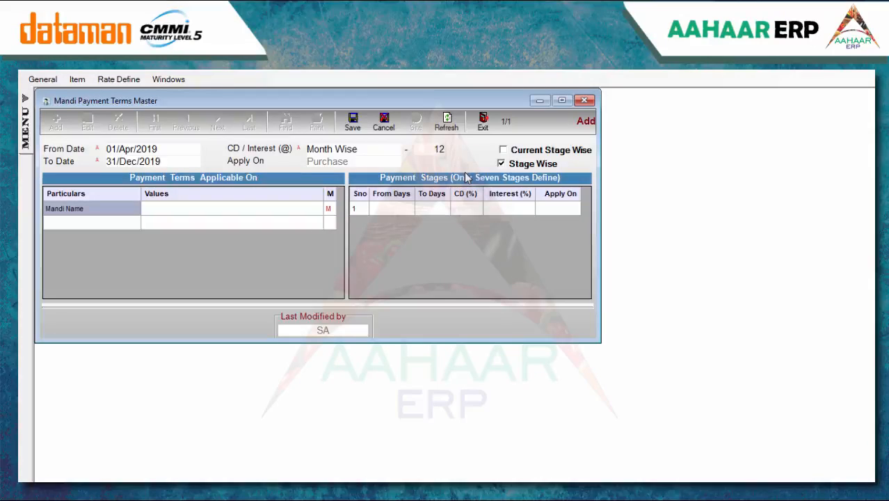
pyautogui.press('Tab')
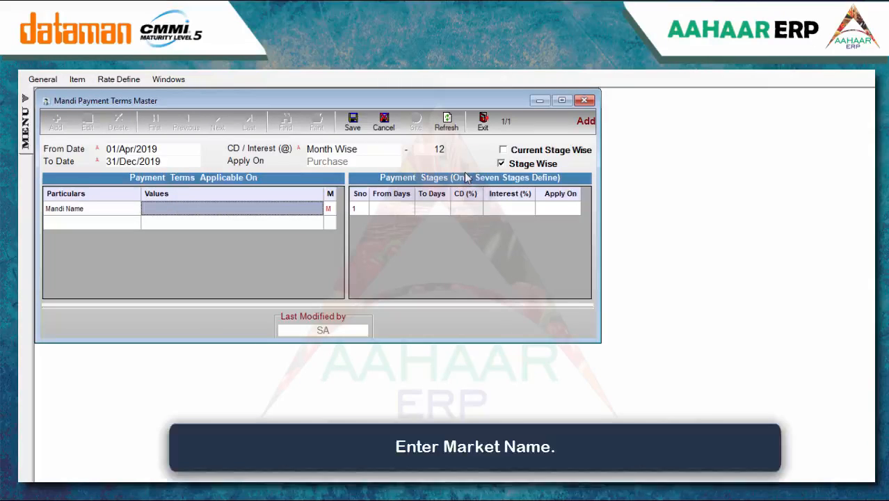
pyautogui.press('Return')
pyautogui.press('Return')
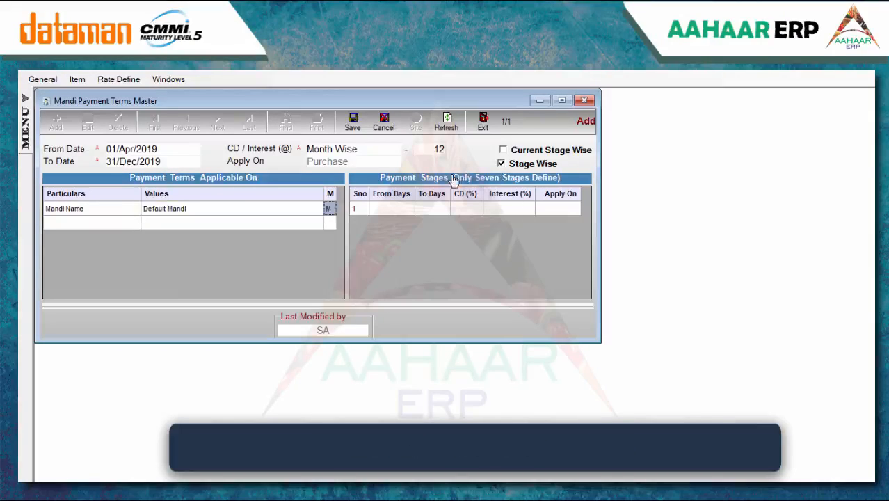
# Enter stage one: days 1–7 with 2% cash discount, applied on Bill Date
pyautogui.click(379, 209)
pyautogui.write('1')
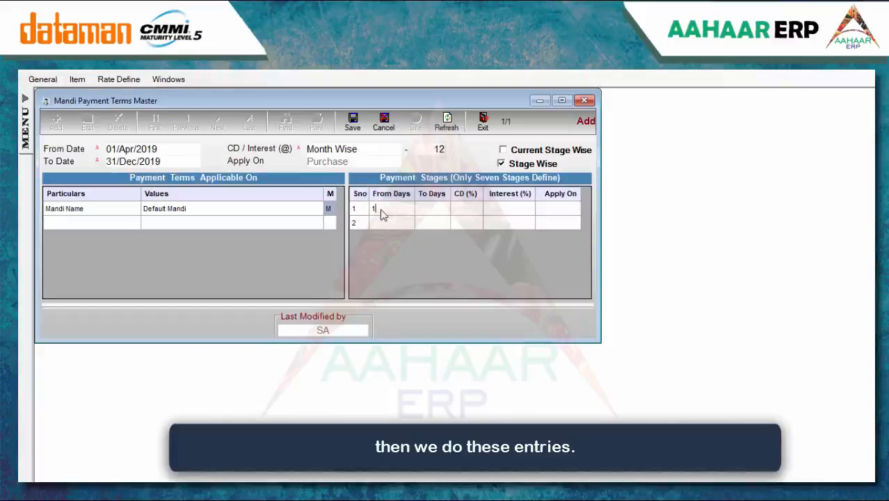
pyautogui.press('Return')
pyautogui.write('7')
pyautogui.press('Return')
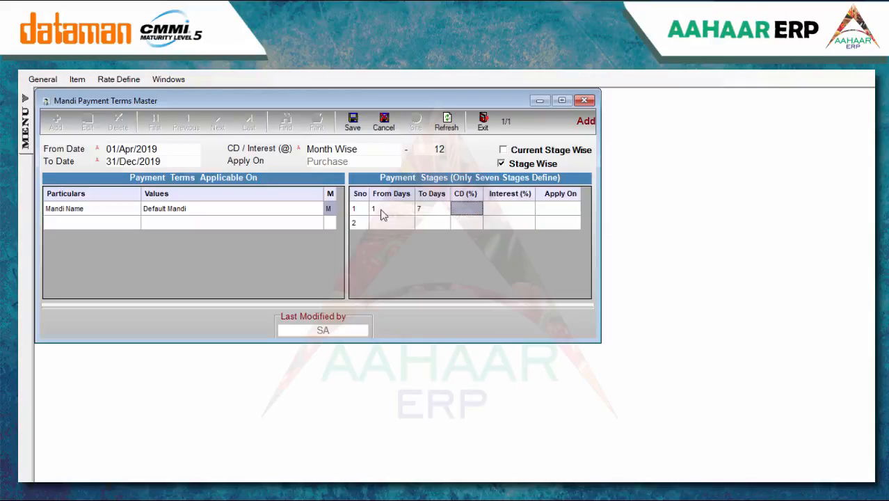
pyautogui.write('2')
pyautogui.press('Return')
pyautogui.press('Return')
pyautogui.press('Down')
pyautogui.press('Up')
pyautogui.press('Return')
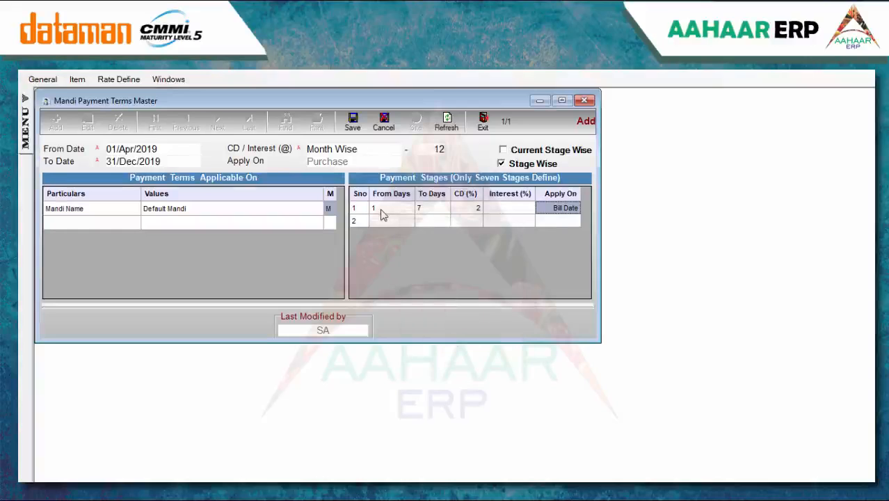
pyautogui.press('Return')
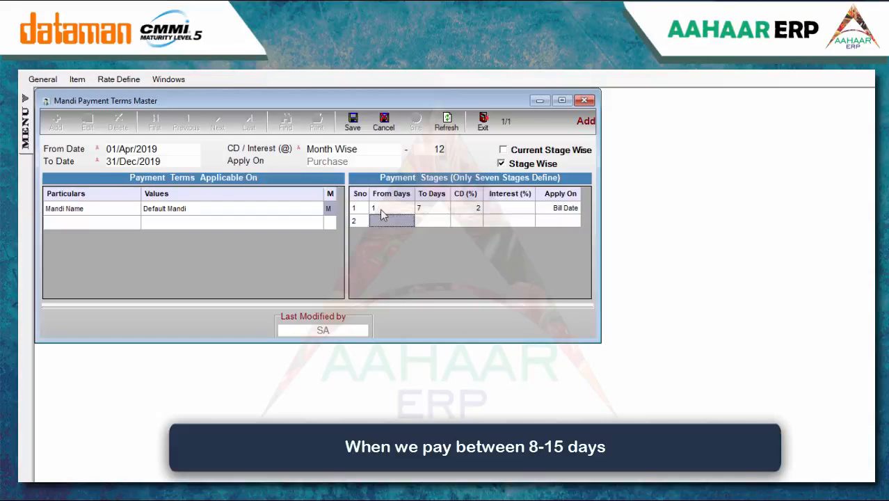
# Enter stage two: days 8–15 with 1% interest
pyautogui.write('8')
pyautogui.press('Return')
pyautogui.write('15')
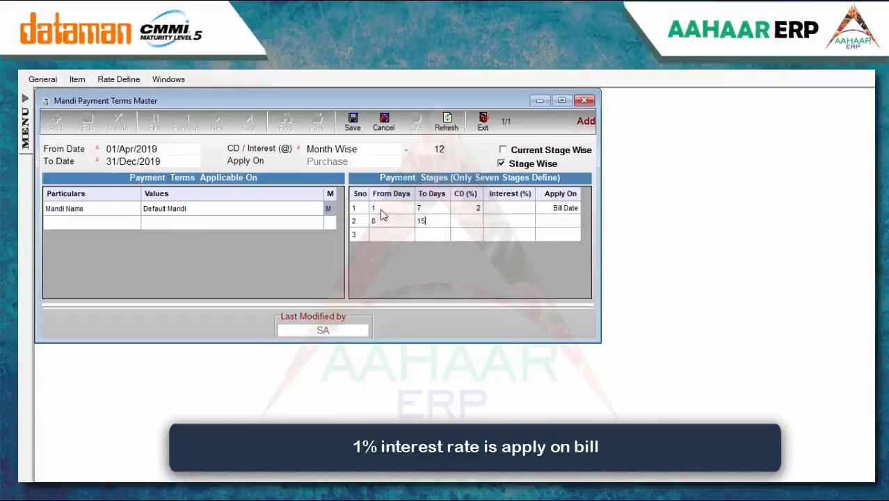
pyautogui.press('Return')
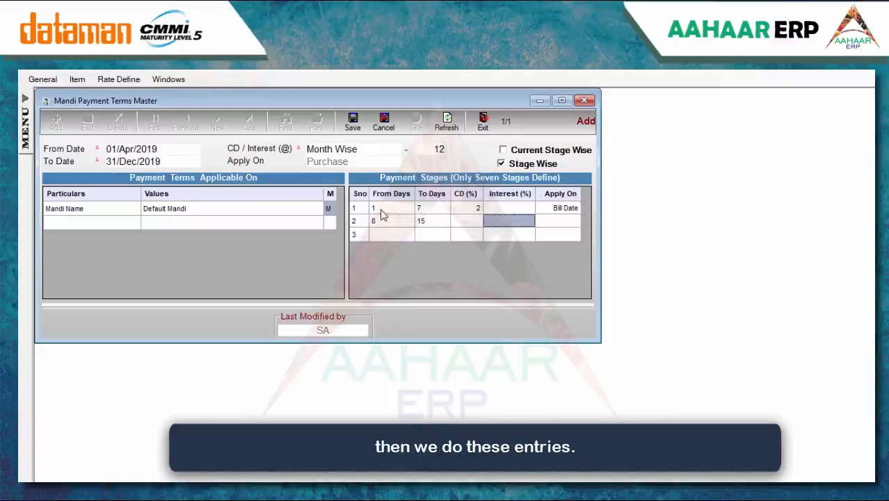
pyautogui.write('1')
pyautogui.press('Down')
pyautogui.press('Left')
pyautogui.press('Left')
pyautogui.press('Left')
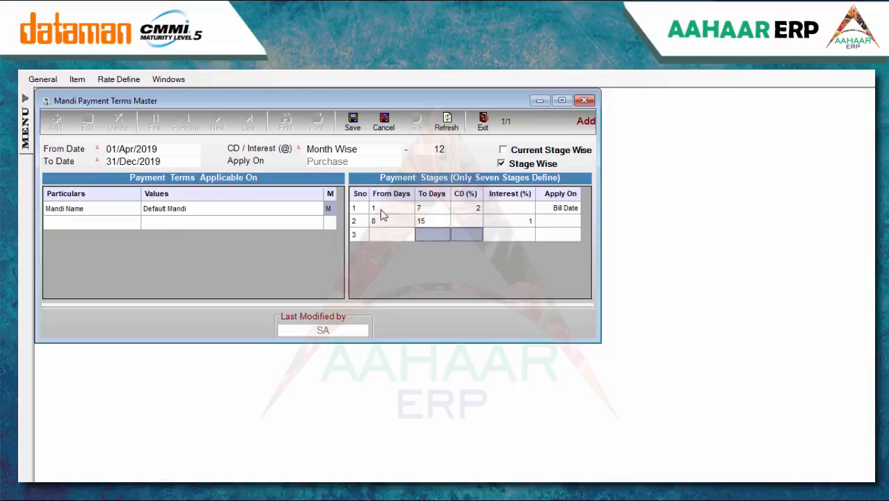
# Enter stage three: days 16–21 at 1.5% interest, and apply stages two and three on Bill Date
pyautogui.write('16')
pyautogui.press('Return')
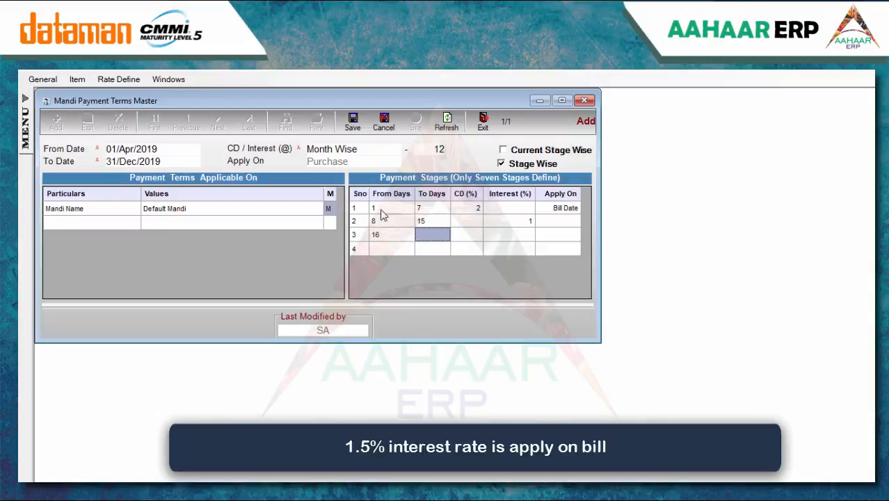
pyautogui.write('21')
pyautogui.press('Return')
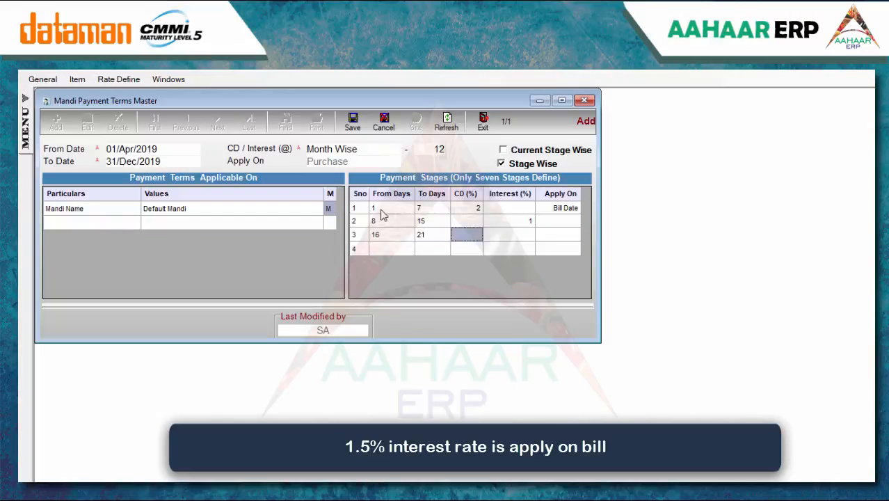
pyautogui.press('Return')
pyautogui.write('1.')
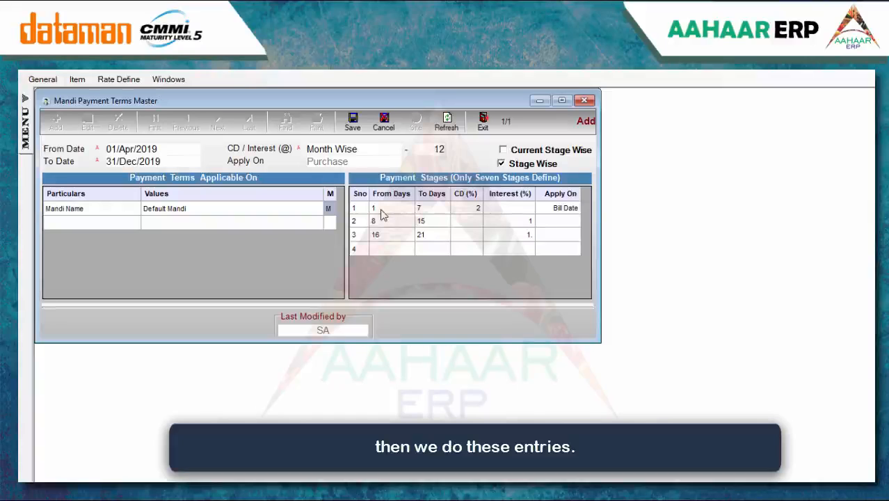
pyautogui.write('5')
pyautogui.press('Return')
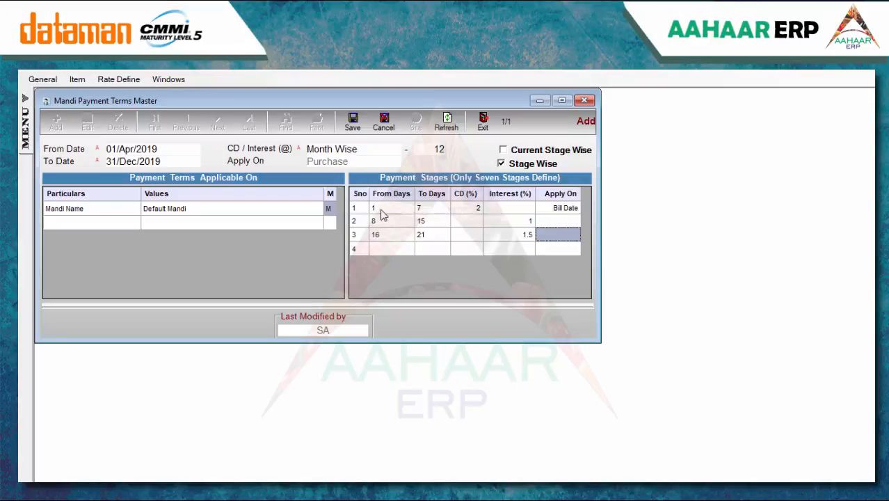
pyautogui.write('B')
pyautogui.press('Return')
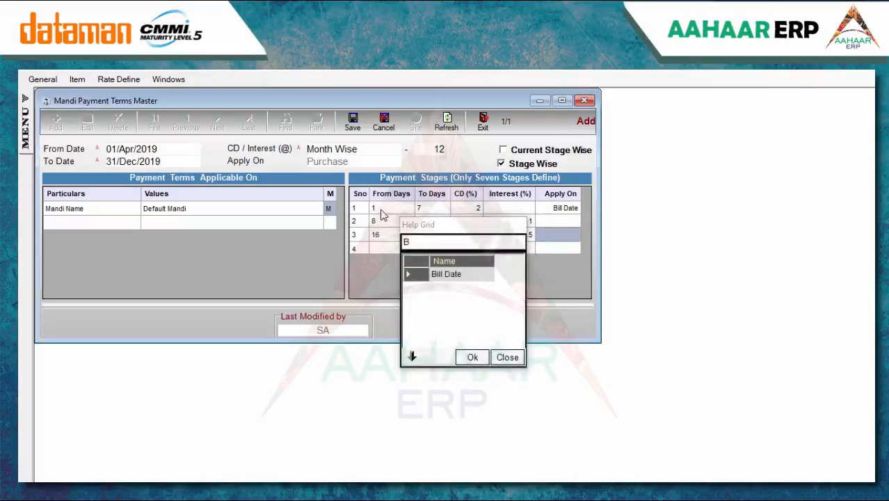
pyautogui.press('Up')
pyautogui.write('B')
pyautogui.press('Return')
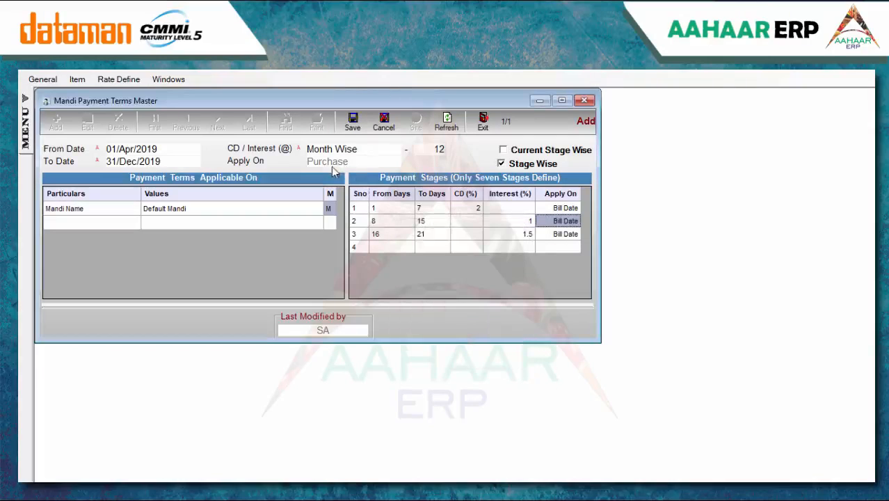
# Save the Mandi payment terms and open Rate Define > Price List Master
pyautogui.click(352, 121)
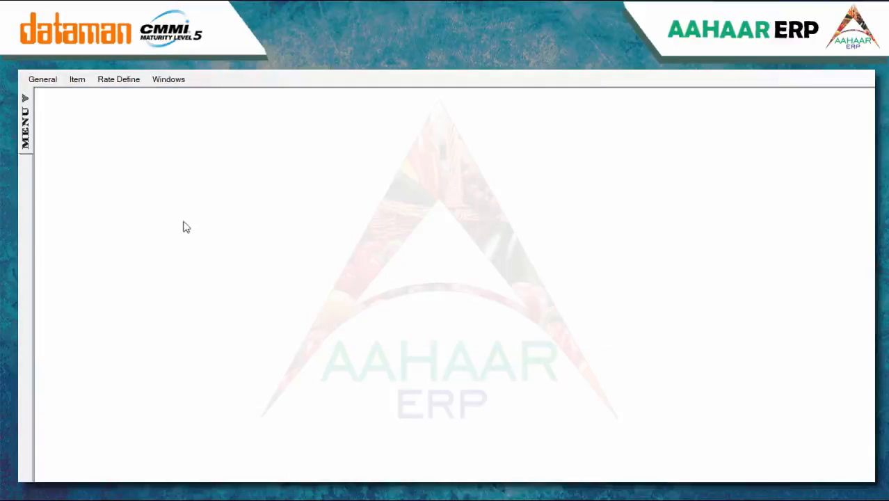
pyautogui.click(121, 79)
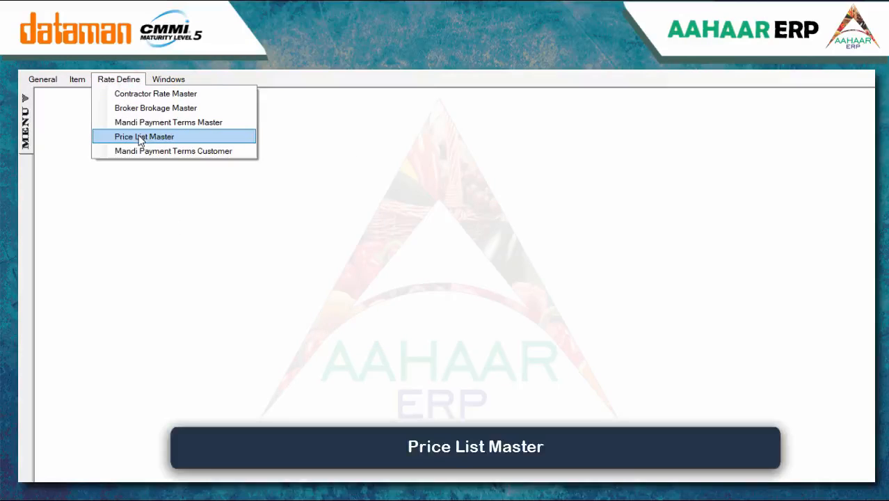
pyautogui.click(141, 137)
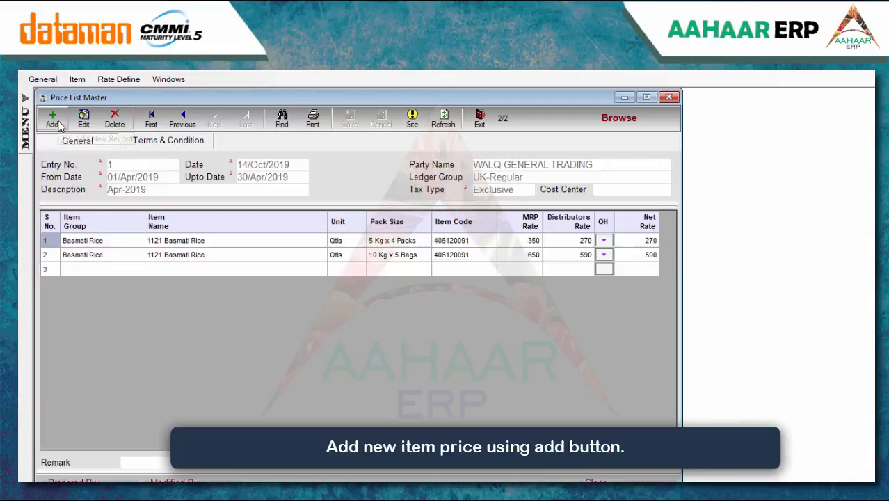
# Add a price list for 01/Dec/2019–31/Dec/2019 described DEC-19, ledger group Delhi-Inst
pyautogui.click(54, 119)
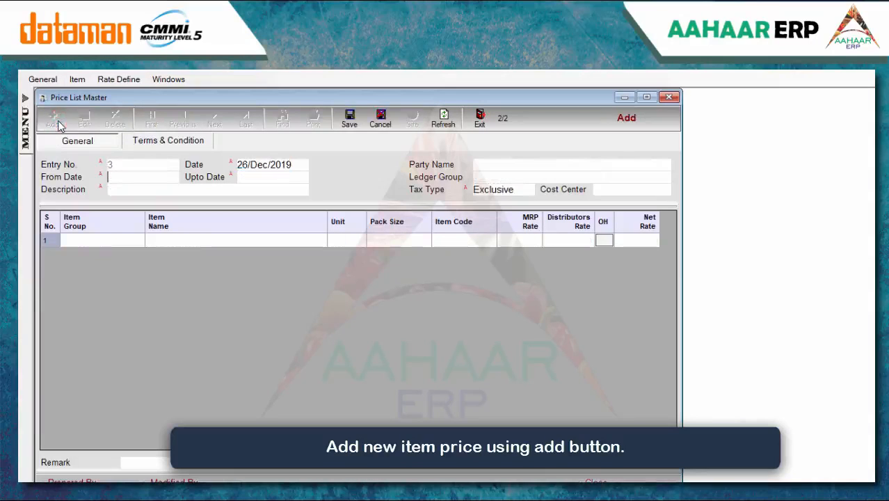
pyautogui.write('01/Dec/2019')
pyautogui.press('Tab')
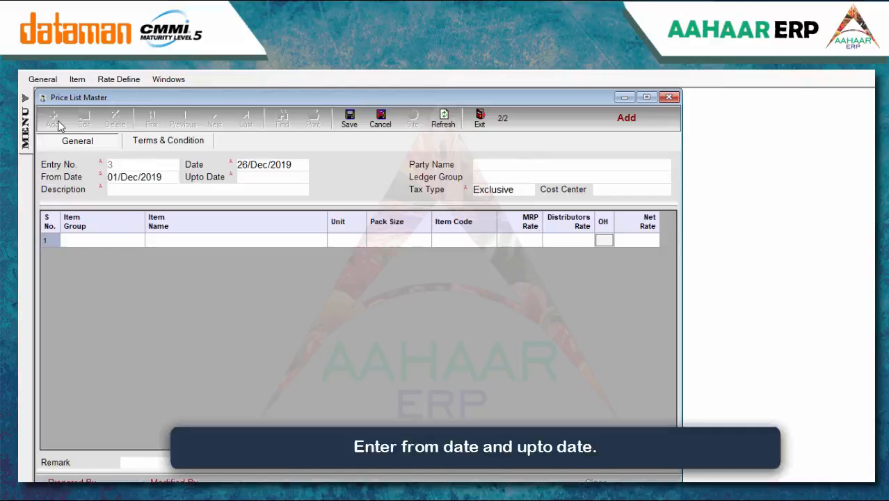
pyautogui.write('31')
pyautogui.press('Tab')
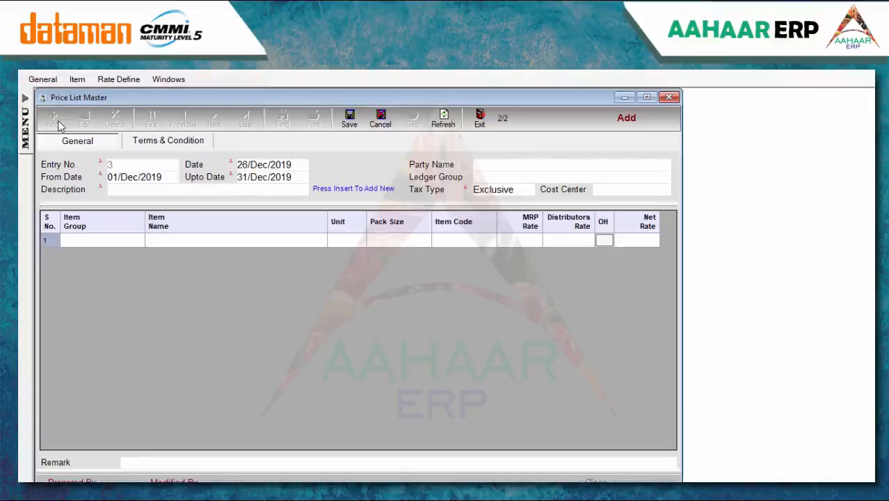
pyautogui.press('Insert')
pyautogui.write('DEC')
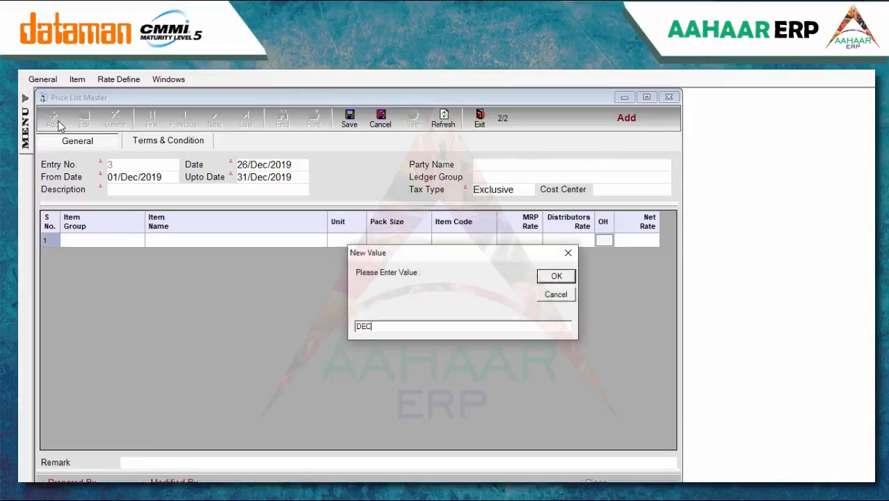
pyautogui.write('-19')
pyautogui.press('Return')
pyautogui.click(509, 179)
pyautogui.press('Down')
pyautogui.press('Down')
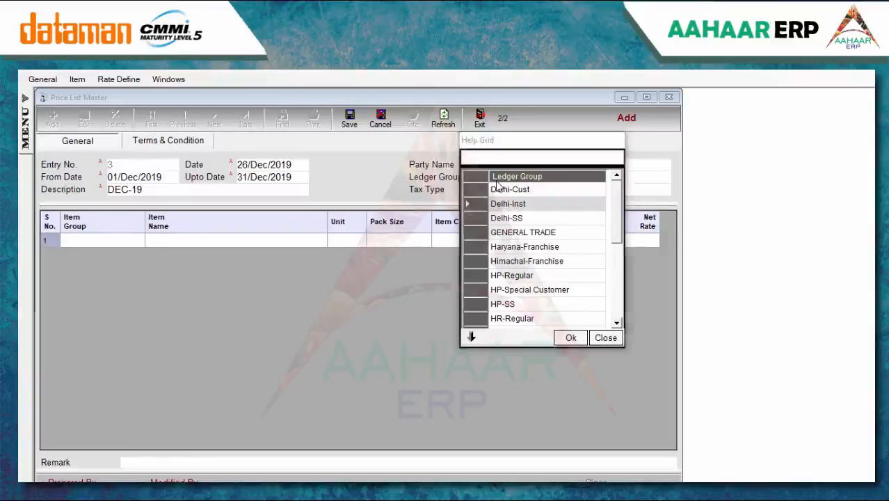
pyautogui.press('Return')
pyautogui.click(200, 240)
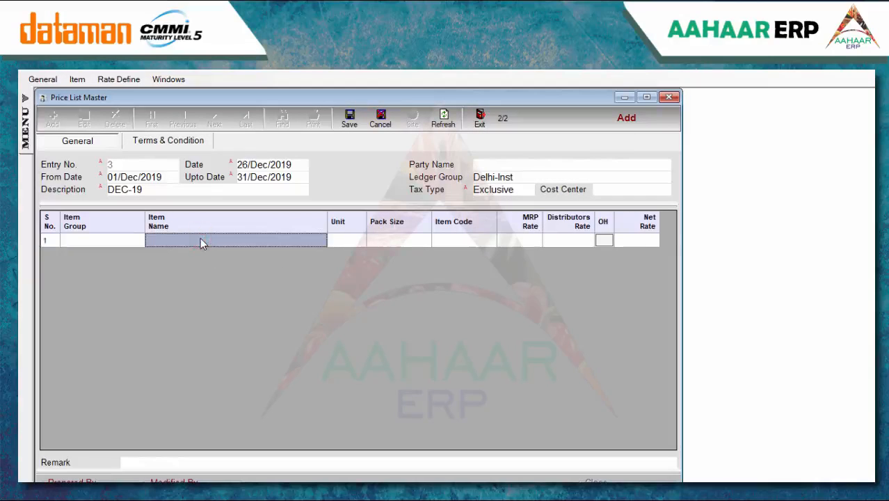
# Put 1121 Basmati Rice in row 1 with MRP 550 and distributors rate 540
pyautogui.write('1')
pyautogui.press('Up')
pyautogui.press('Return')
pyautogui.press('Return')
pyautogui.press('Return')
pyautogui.press('Left')
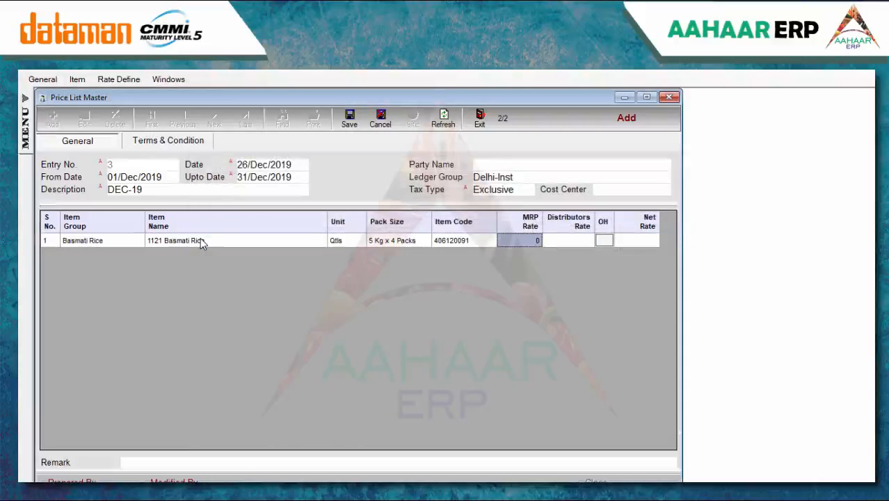
pyautogui.press('Return')
pyautogui.press('Left')
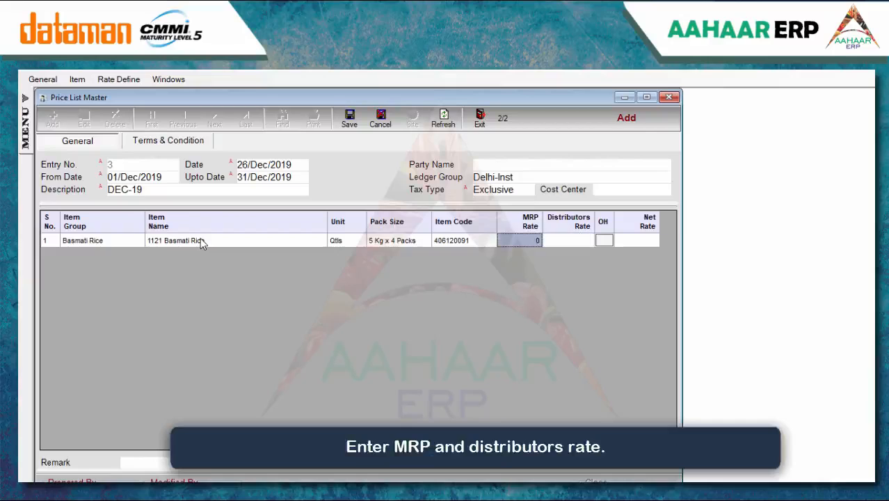
pyautogui.write('1')
pyautogui.press('Return')
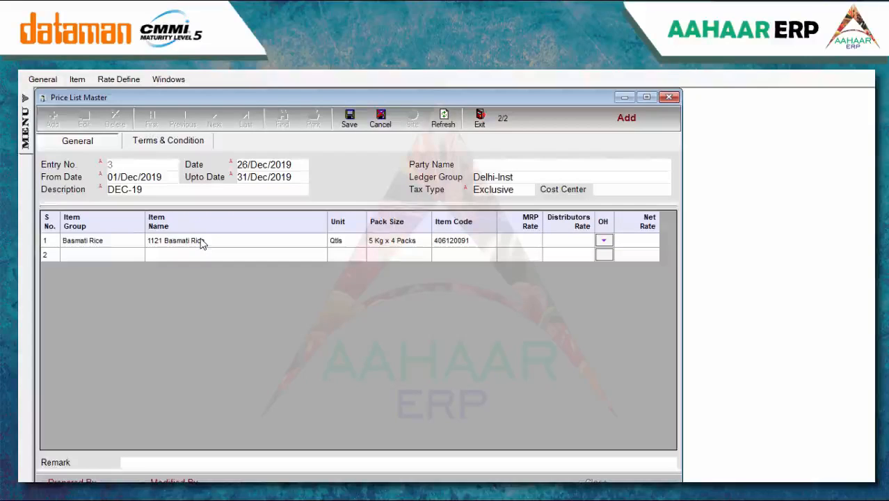
pyautogui.write('550')
pyautogui.press('Return')
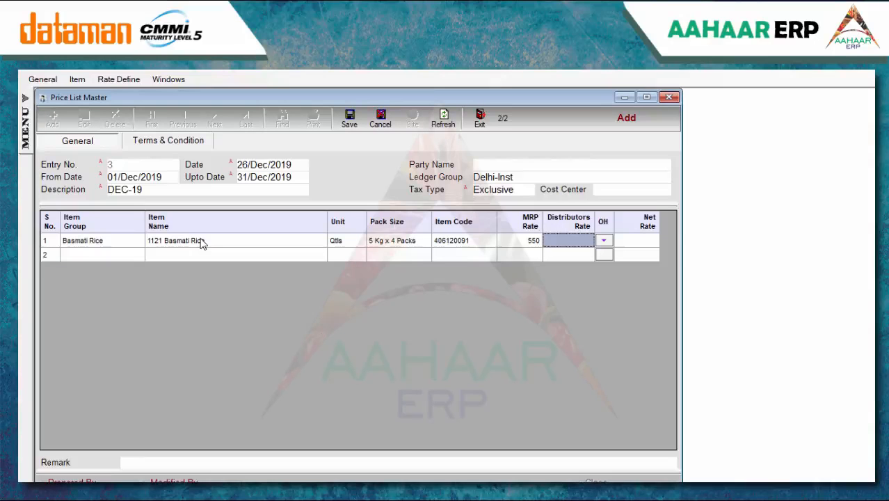
pyautogui.write('540')
pyautogui.press('Return')
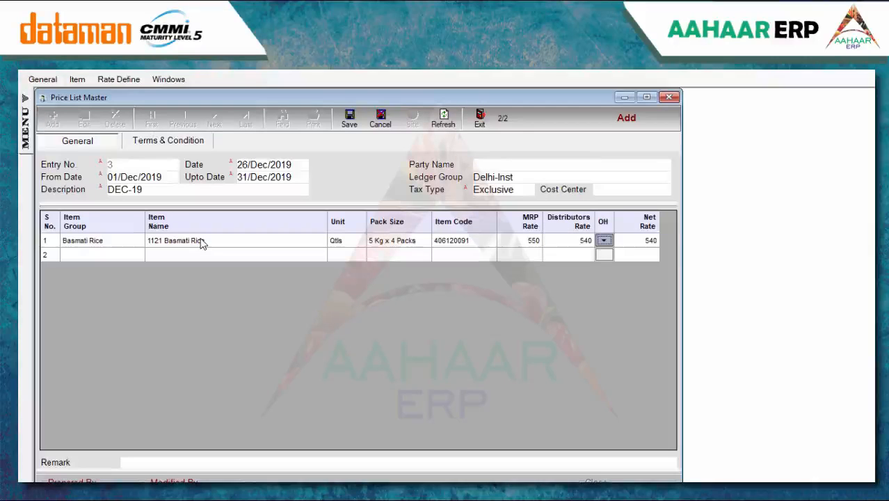